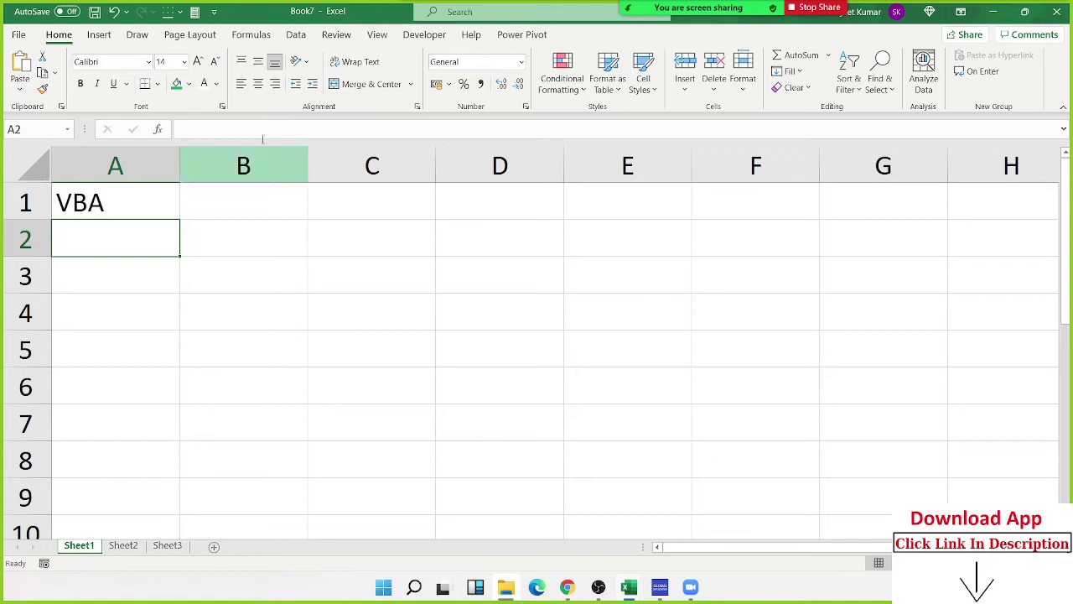
Step: Give both meeting attendees Allow to Record Local Files permission, then dismiss the recording notice
click(622, 25)
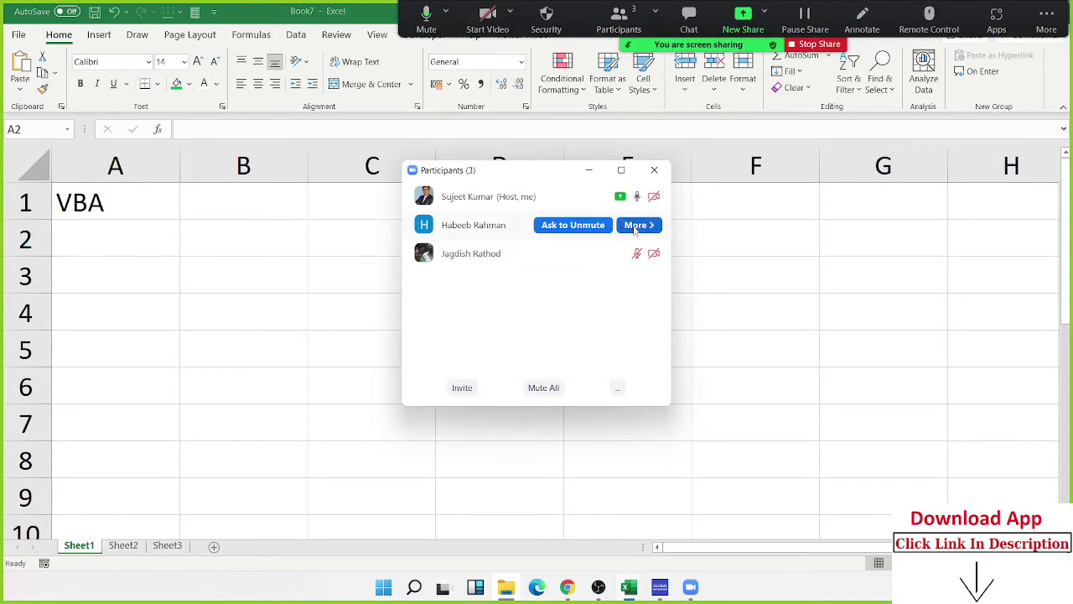
click(638, 225)
click(697, 327)
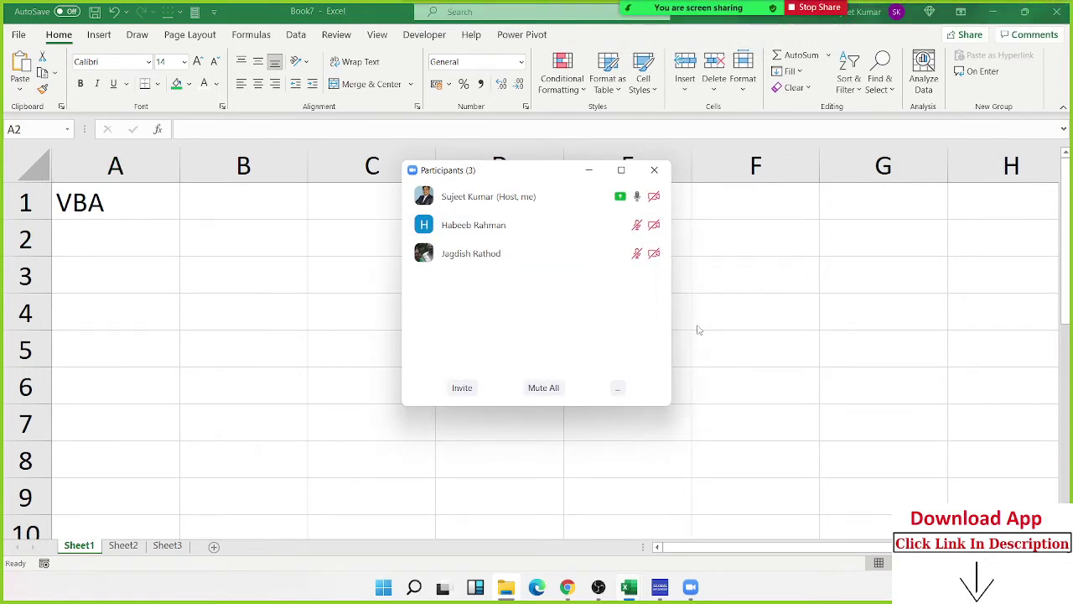
click(638, 253)
click(709, 358)
click(655, 170)
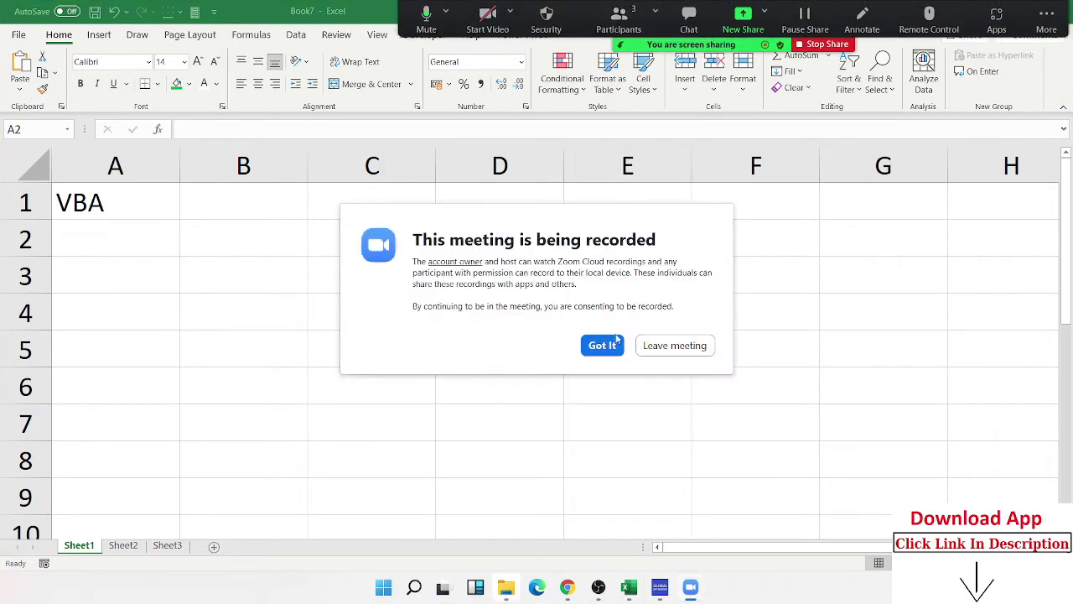
click(619, 340)
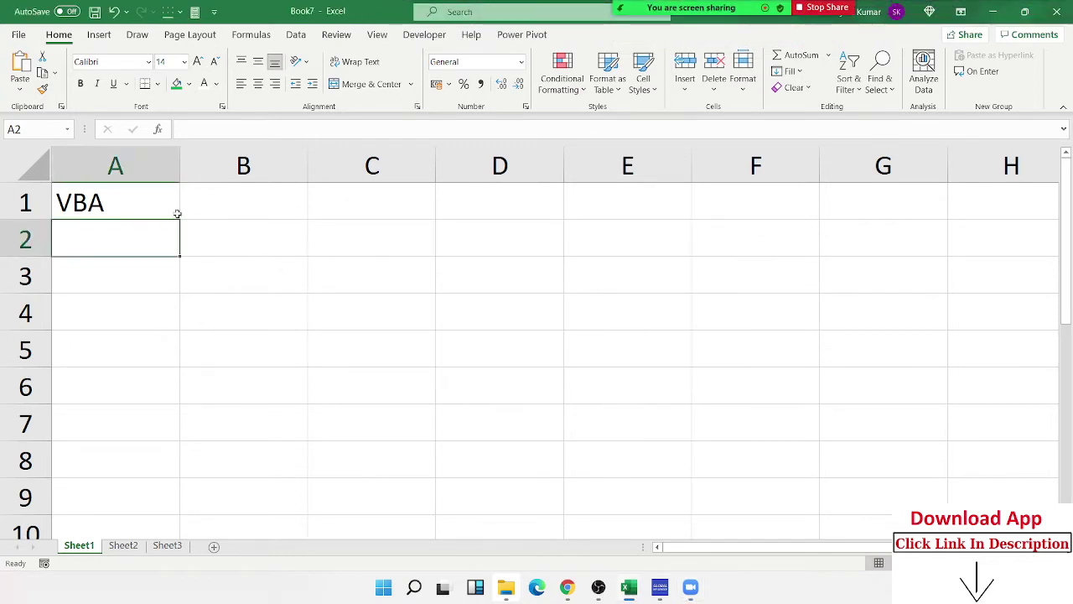
click(154, 205)
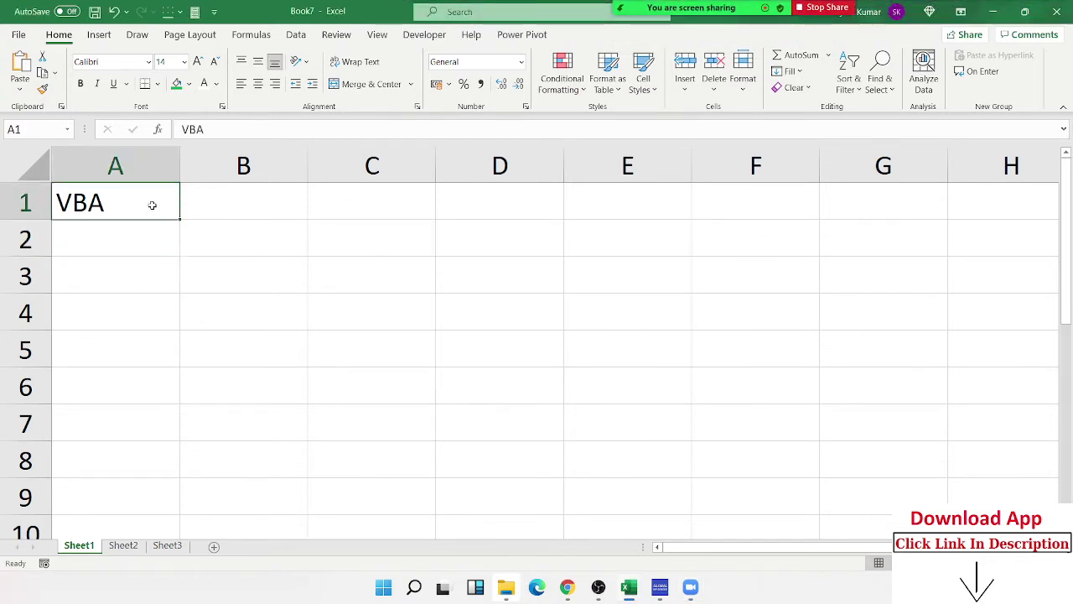
click(209, 242)
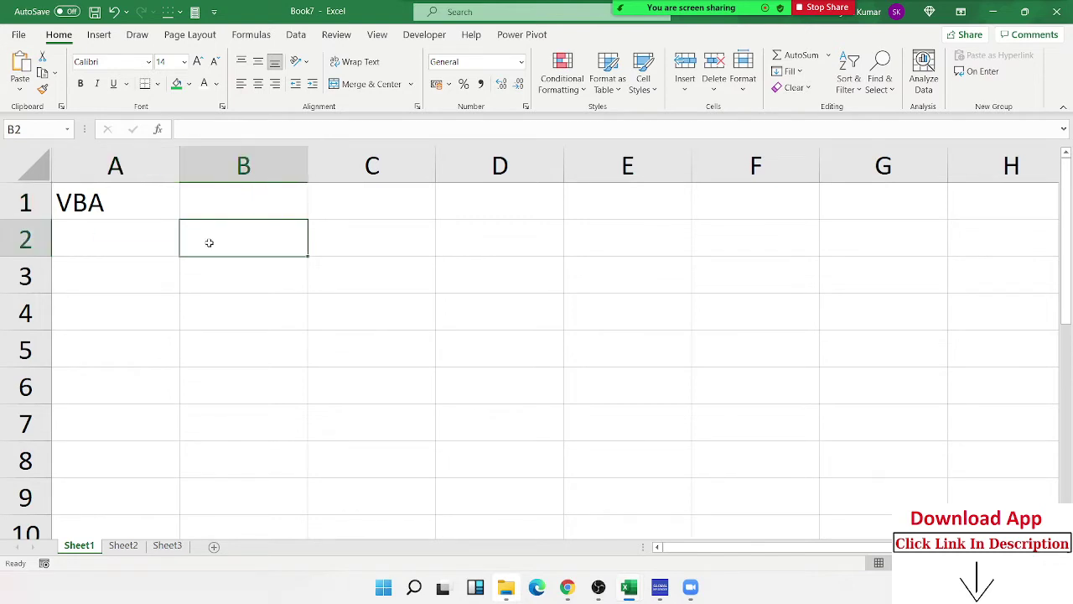
key(Left)
text(VB)
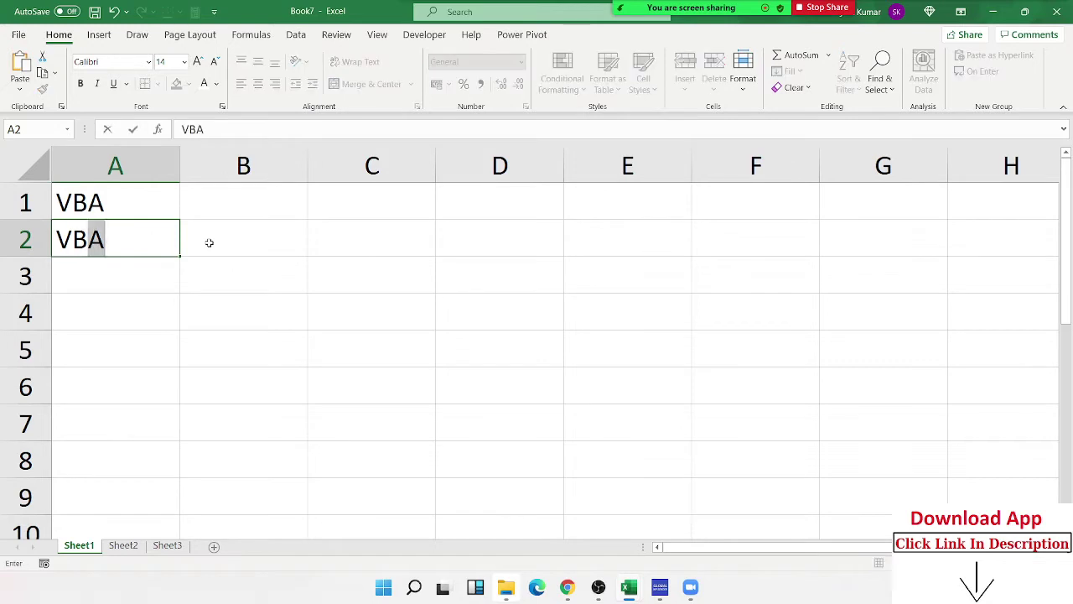
text(6)
key(Return)
text(V)
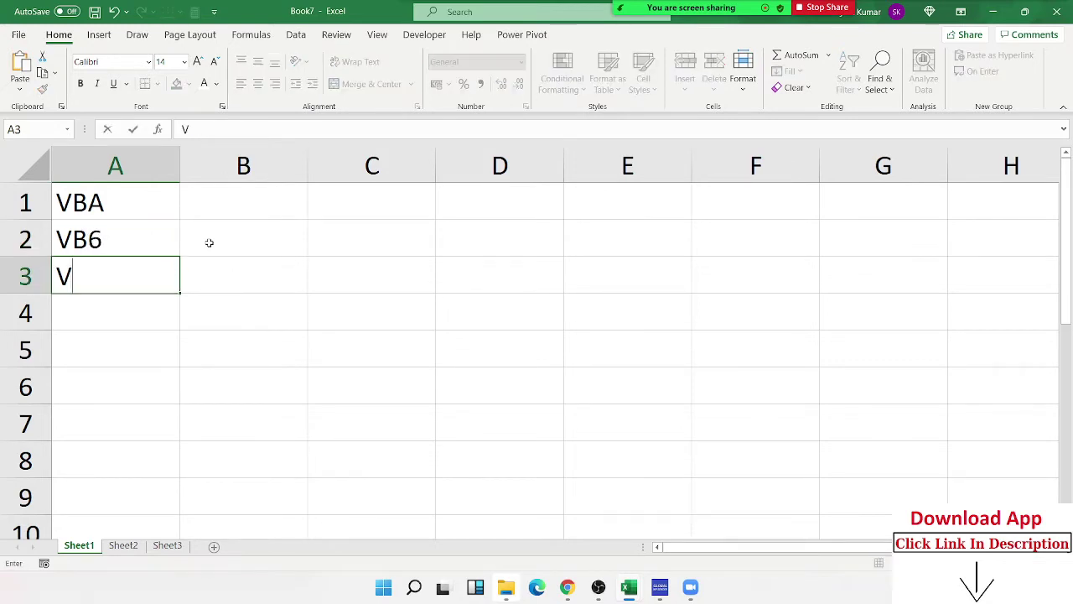
text(BS)
key(Return)
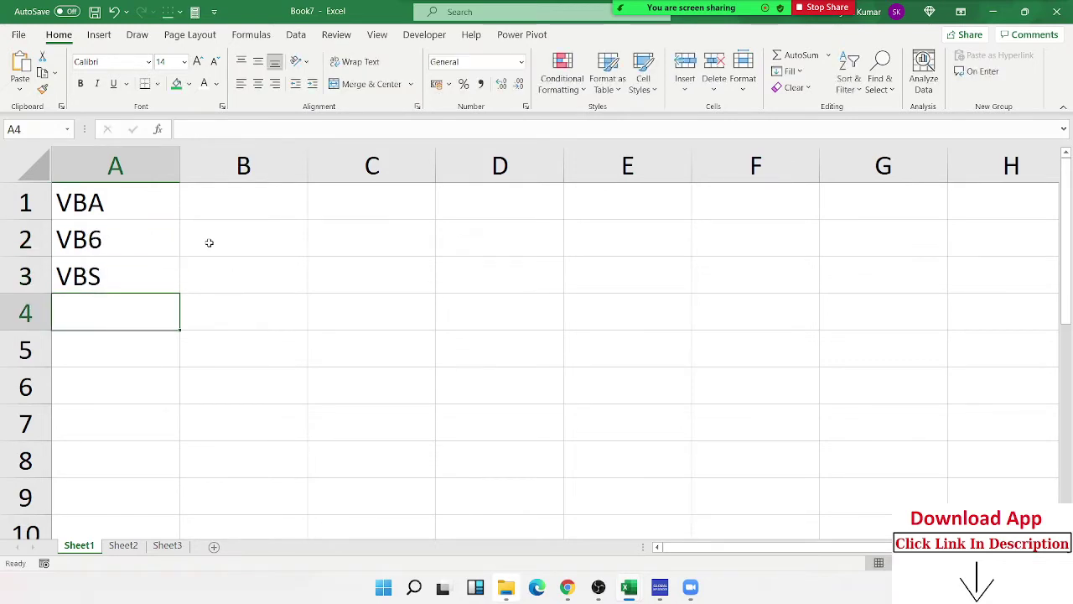
key(Up)
key(Up)
key(shift+Down)
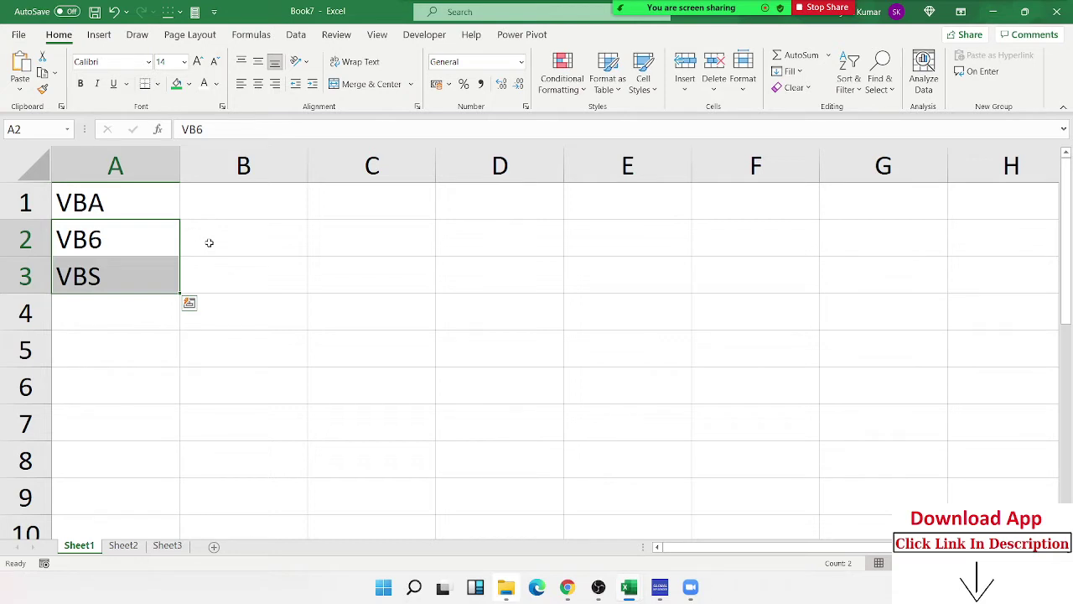
key(Delete)
Step: Enter Macros in B2, Function in B4 and Userform in B6, then return to B2
click(209, 242)
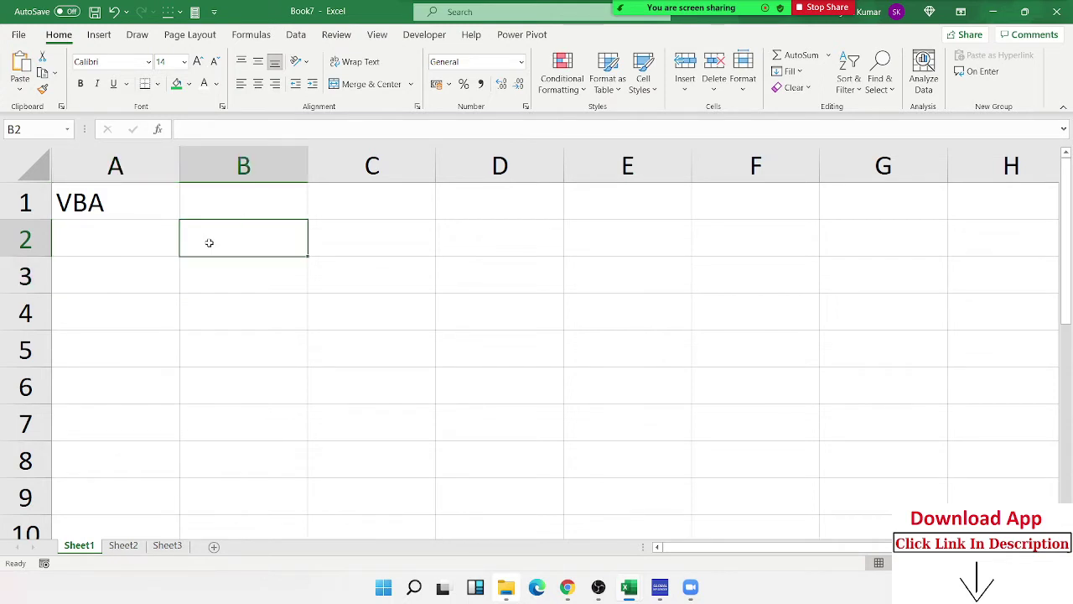
text(Ma)
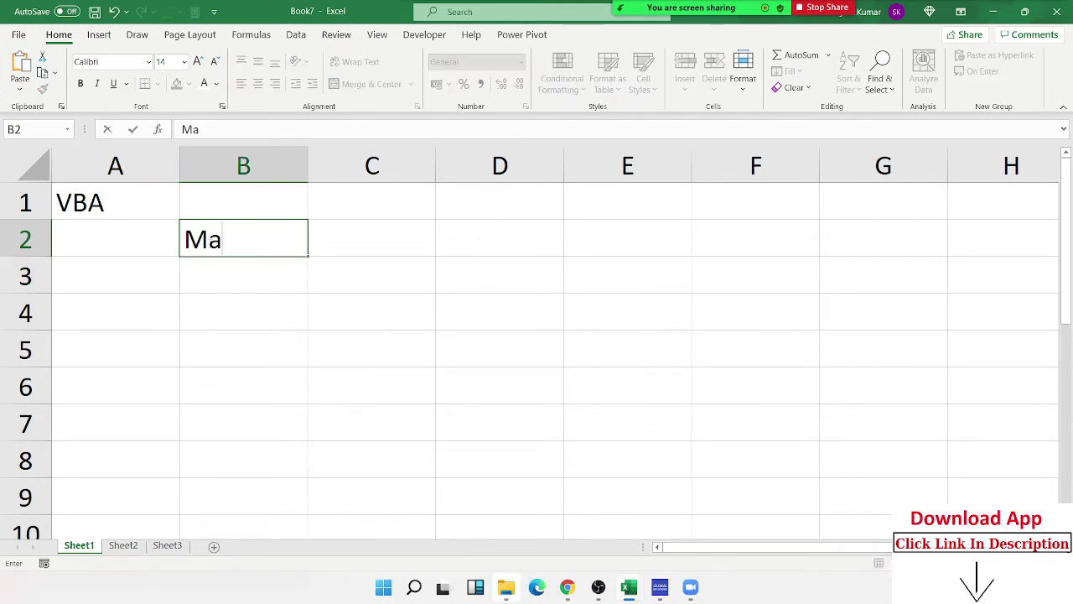
text(cros)
key(Return)
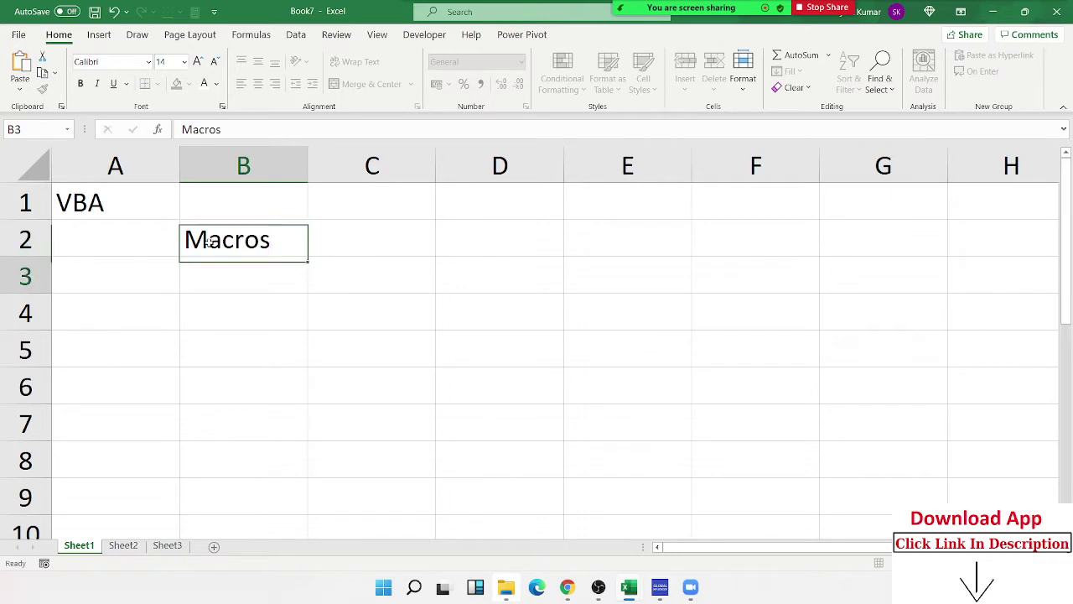
key(Return)
text(Func)
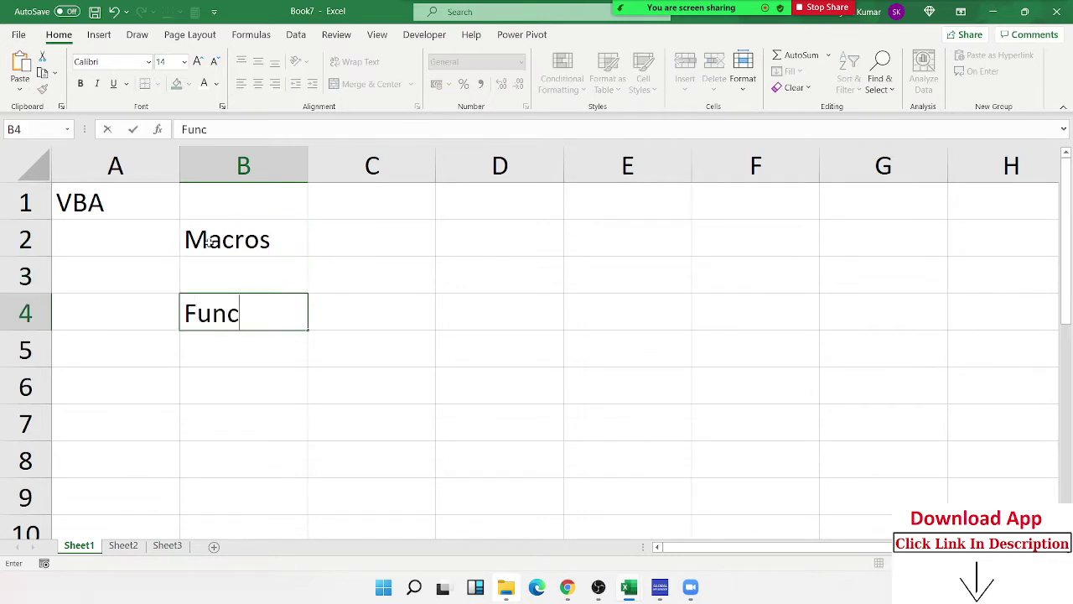
text(tion)
key(Return)
key(Return)
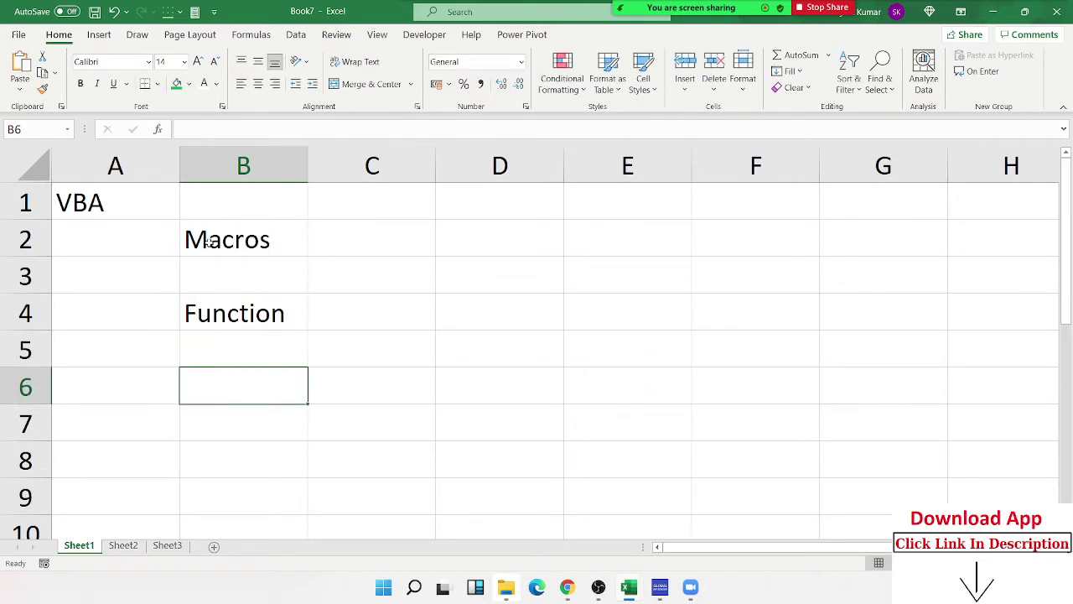
text(Userf)
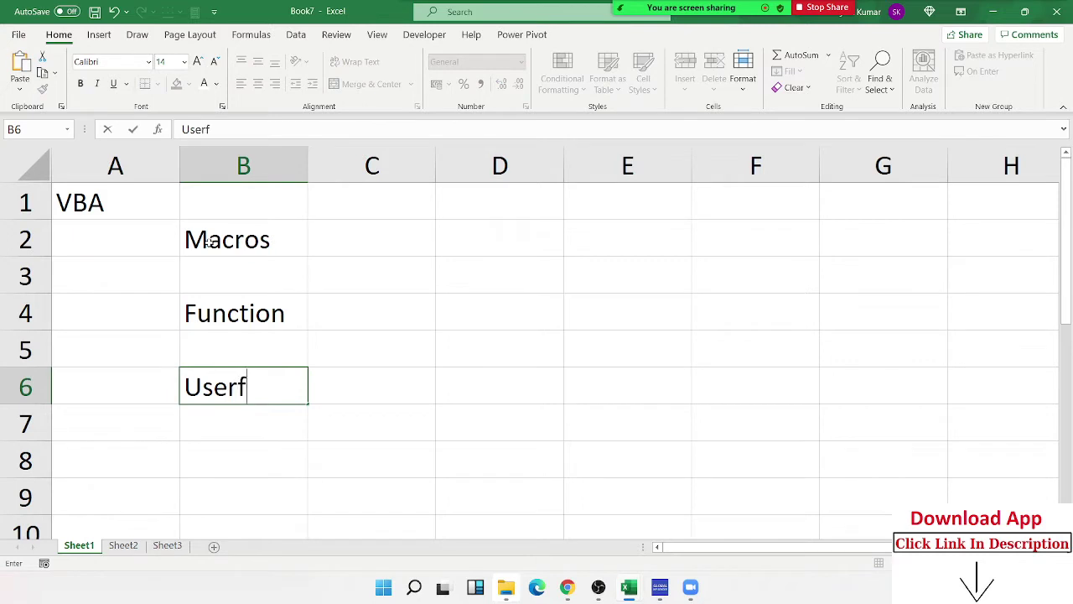
text(orm)
key(Return)
key(Up)
key(Up)
key(Up)
key(Up)
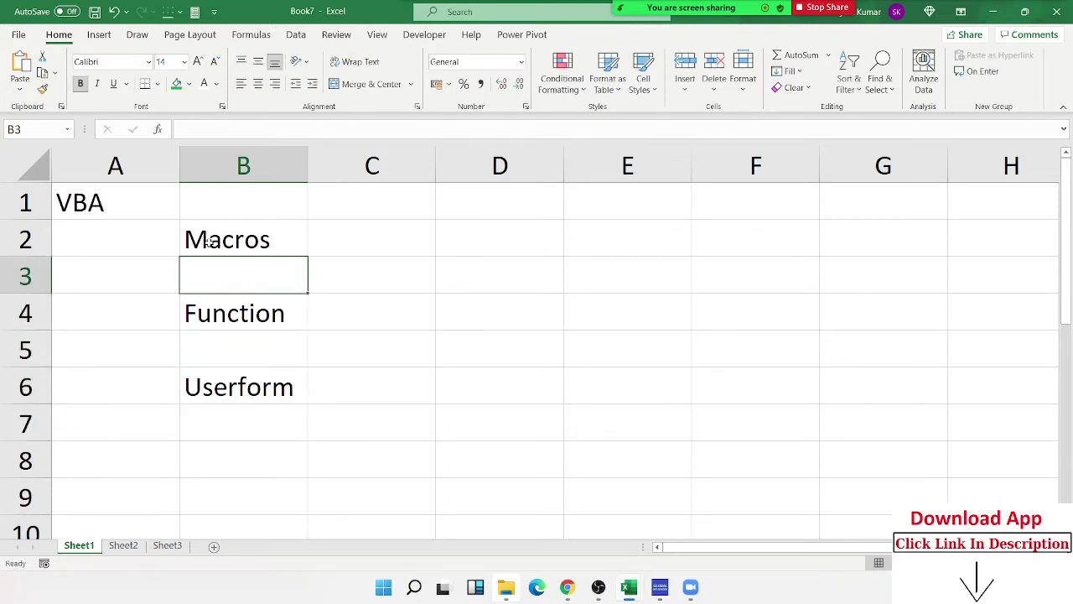
key(Up)
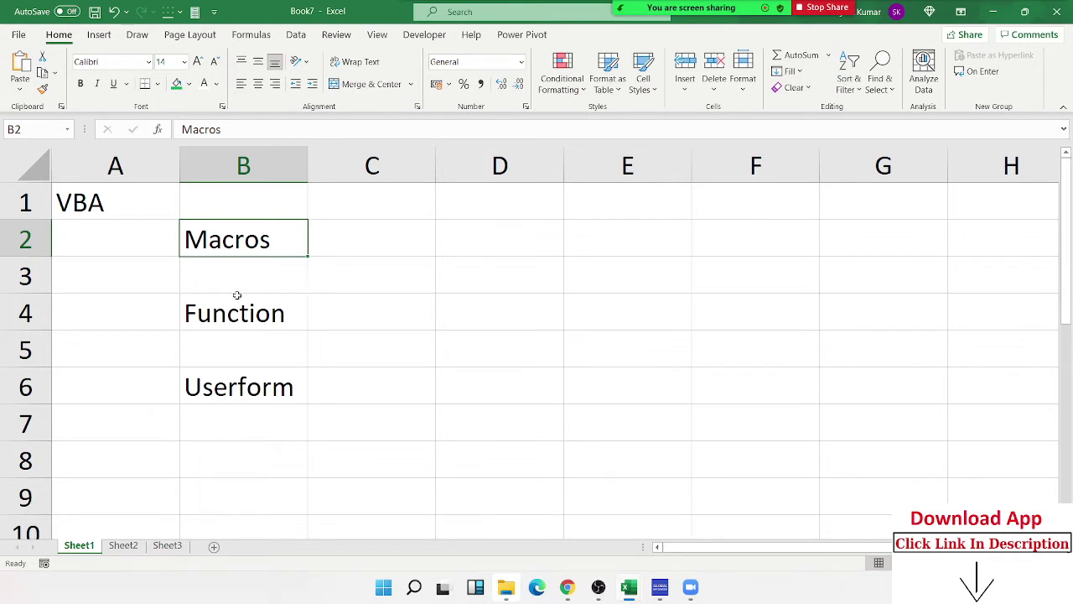
click(90, 206)
drag(88, 215, 88, 223)
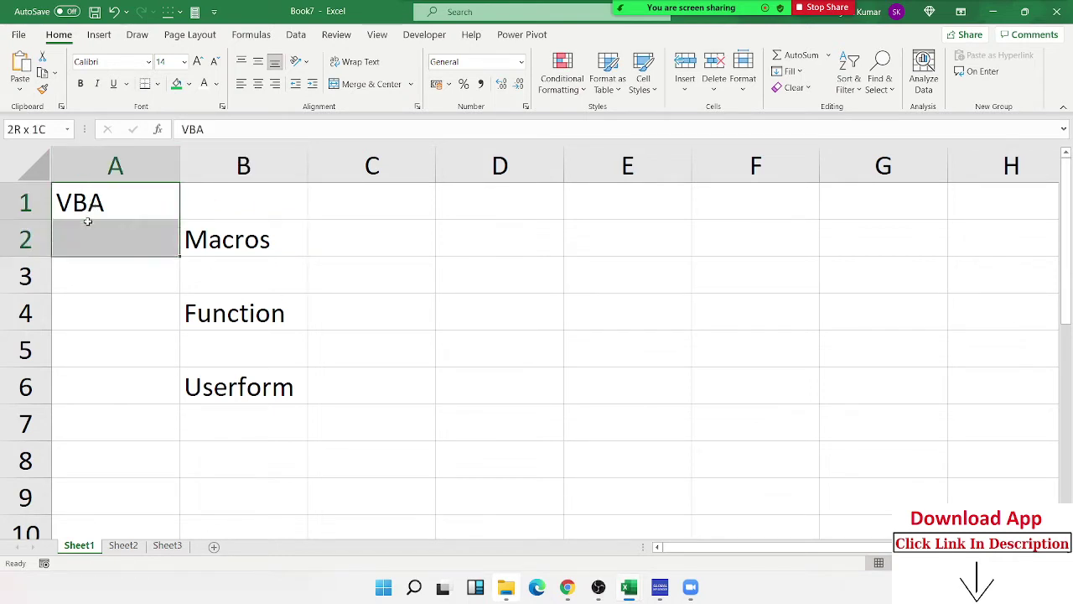
click(196, 242)
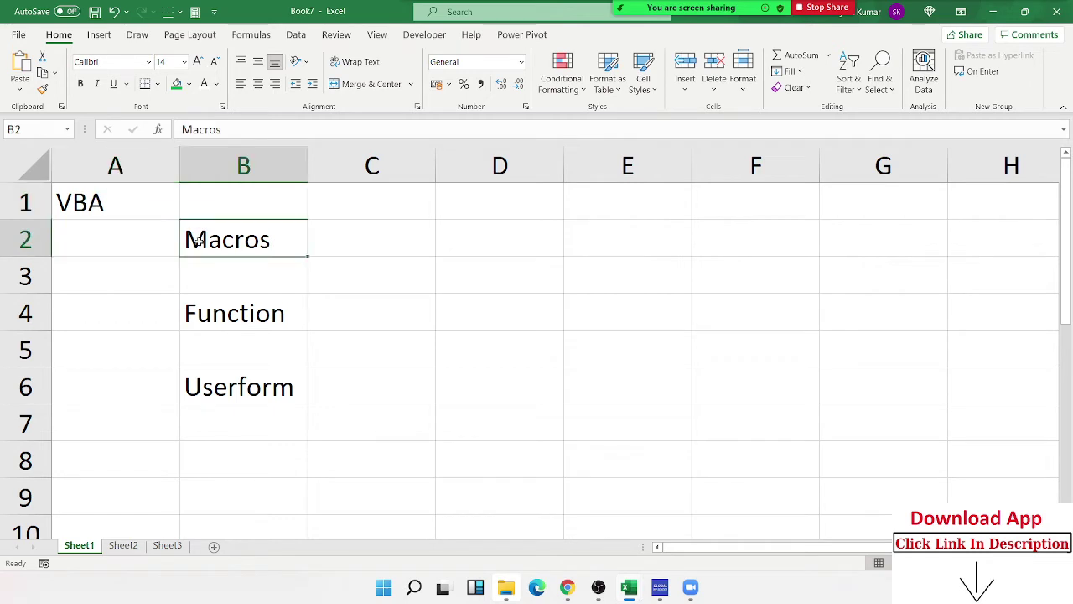
click(249, 333)
click(417, 334)
text(=)
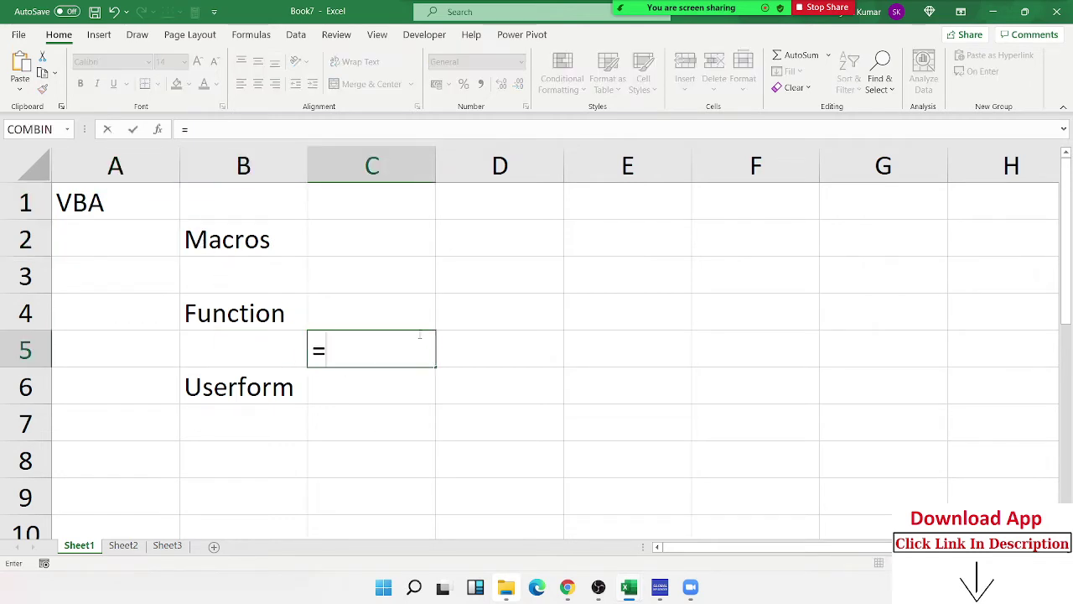
text(vl)
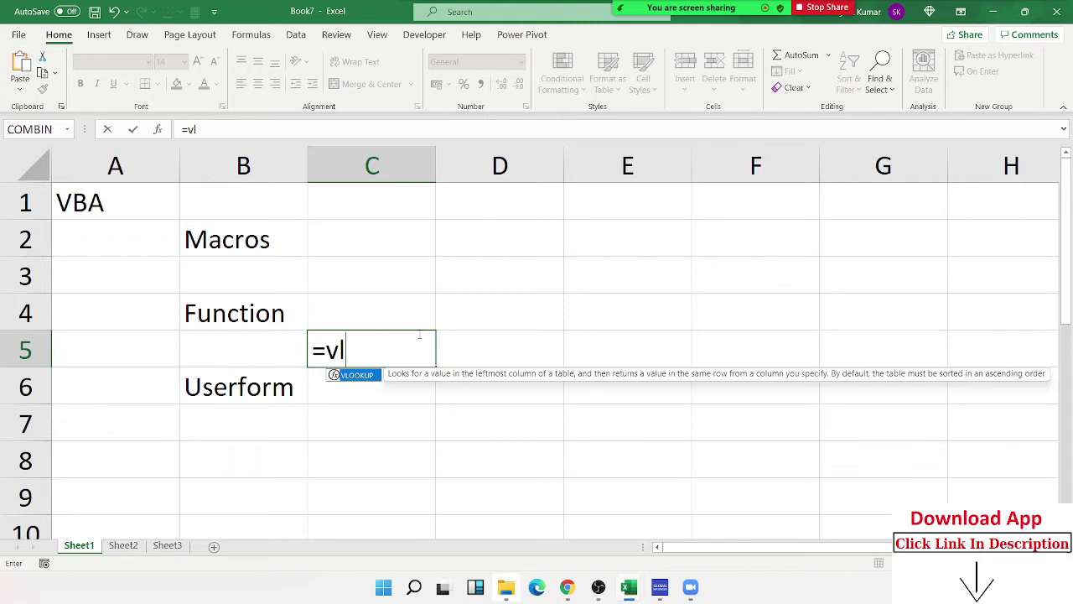
key(Escape)
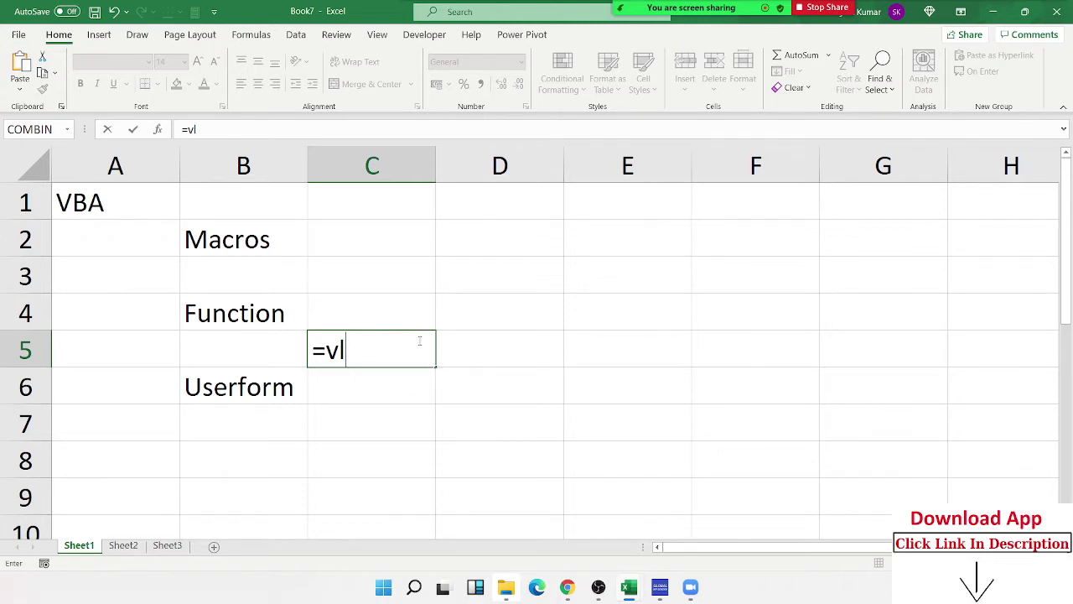
key(Escape)
click(386, 426)
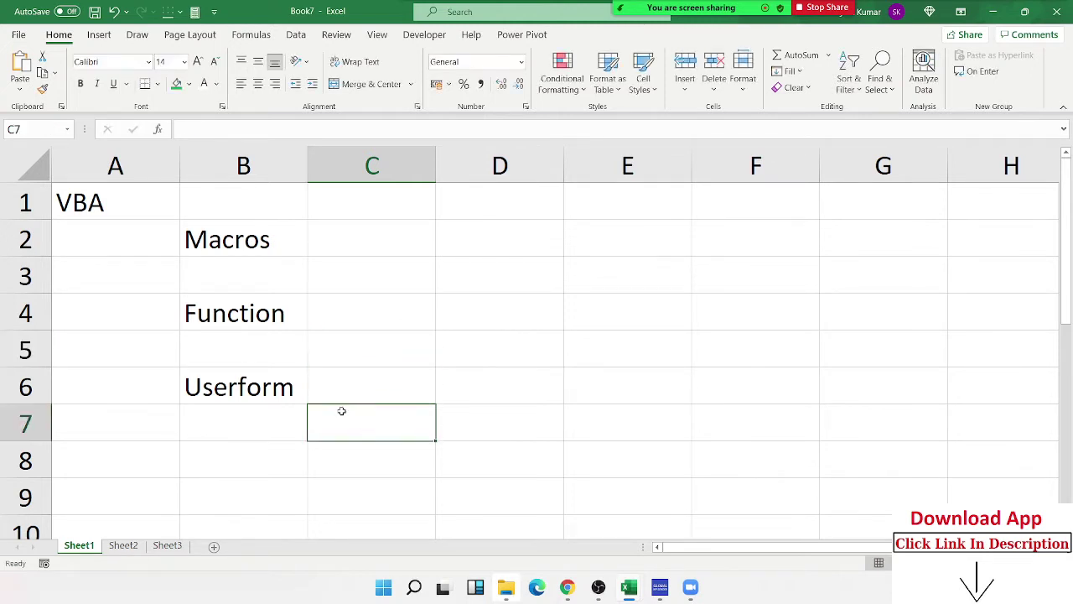
click(417, 106)
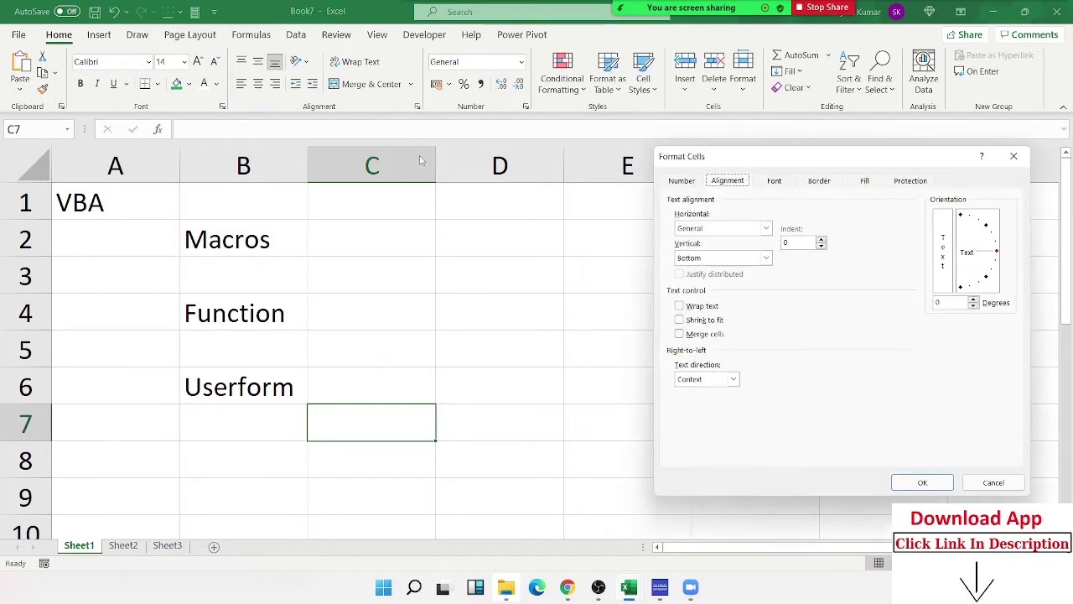
drag(662, 157, 390, 159)
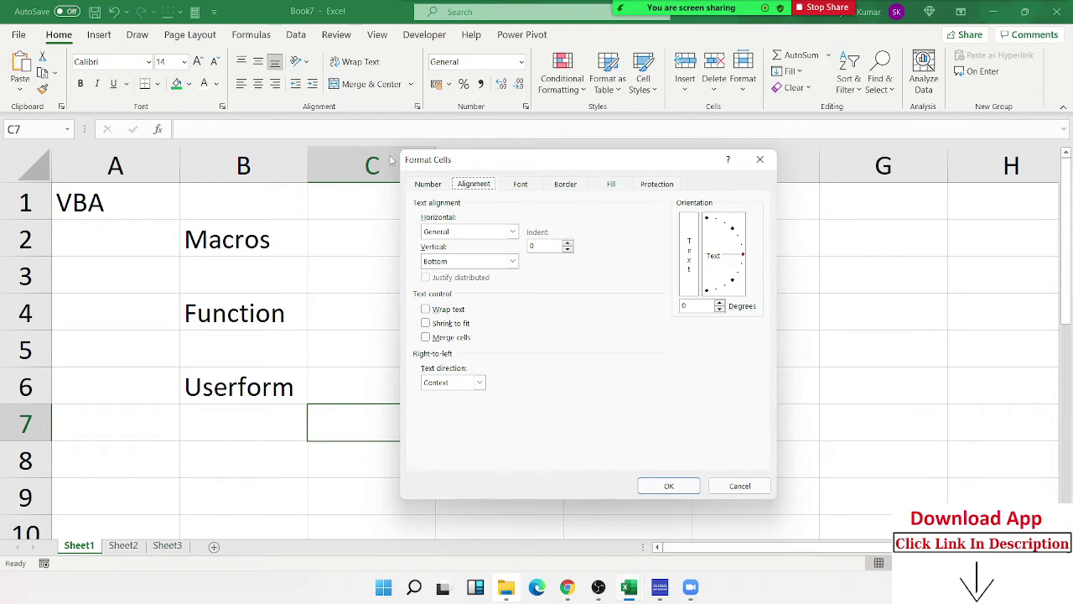
key(Escape)
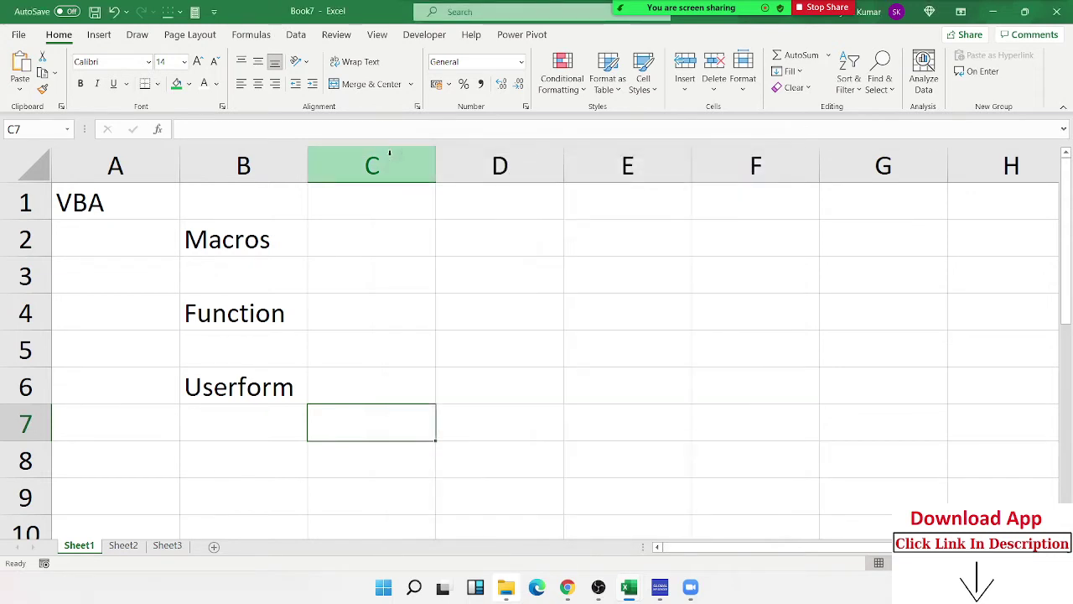
Step: Select cells B4, C3, B2 and C2 on the sheet
click(279, 298)
click(372, 272)
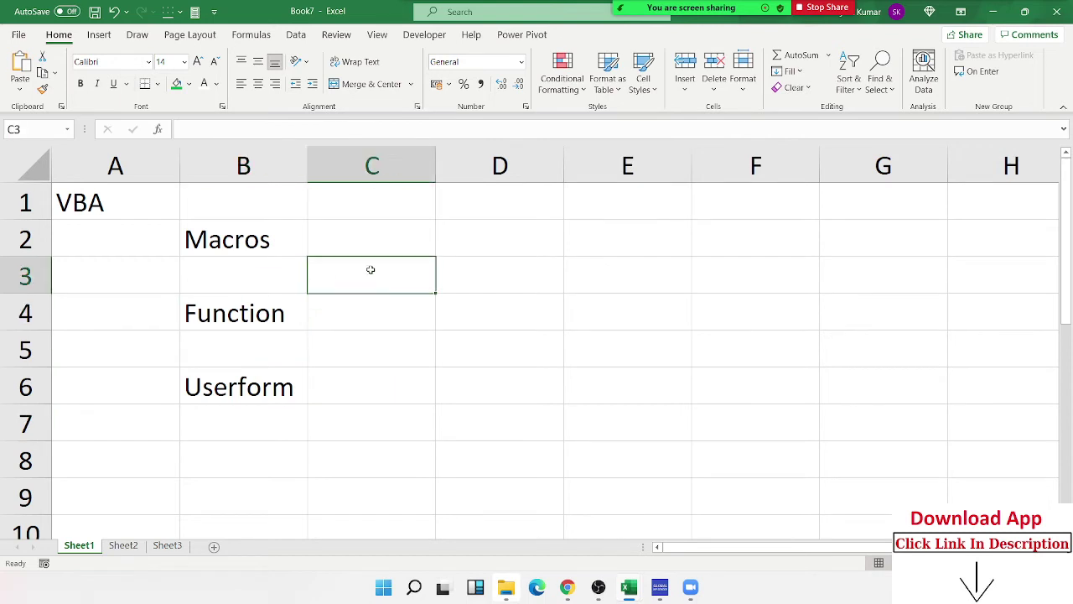
click(270, 243)
click(404, 242)
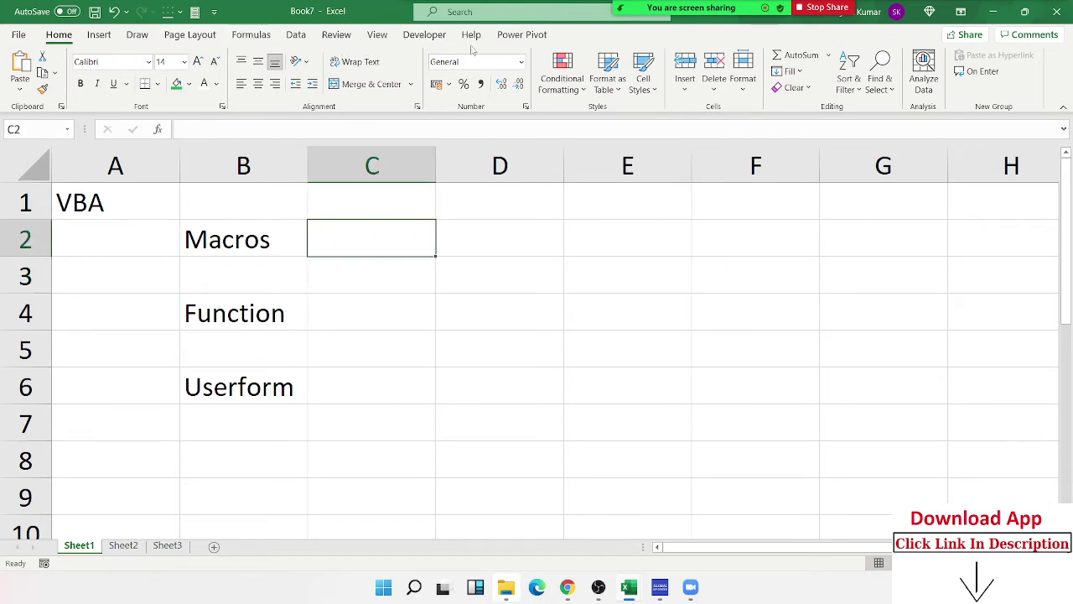
Step: Check the View tab's macro options without recording, then select F1 and show the Developer tab
click(376, 38)
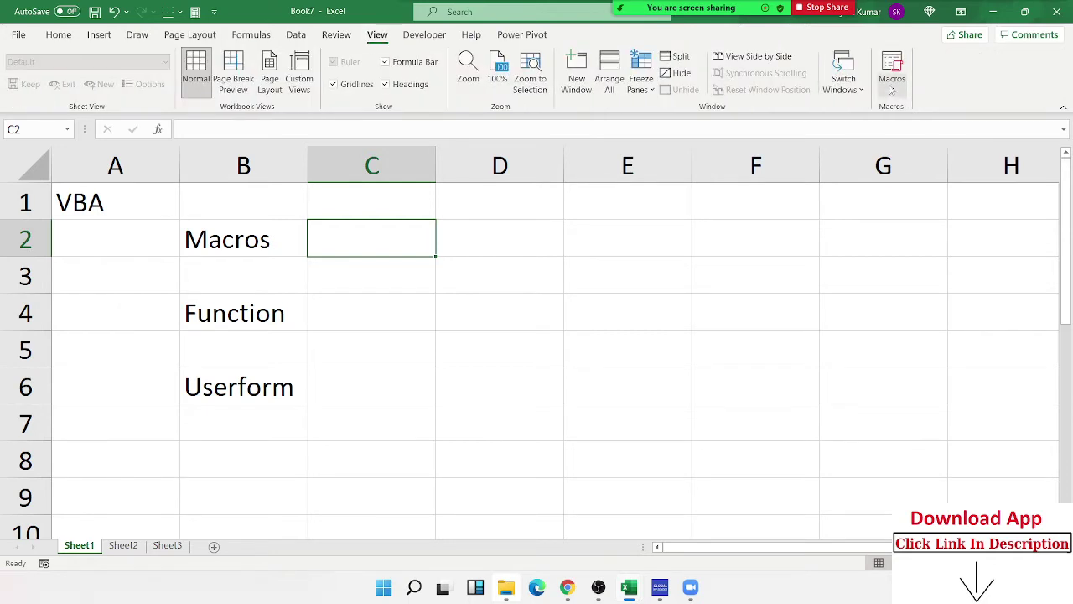
click(851, 94)
click(891, 83)
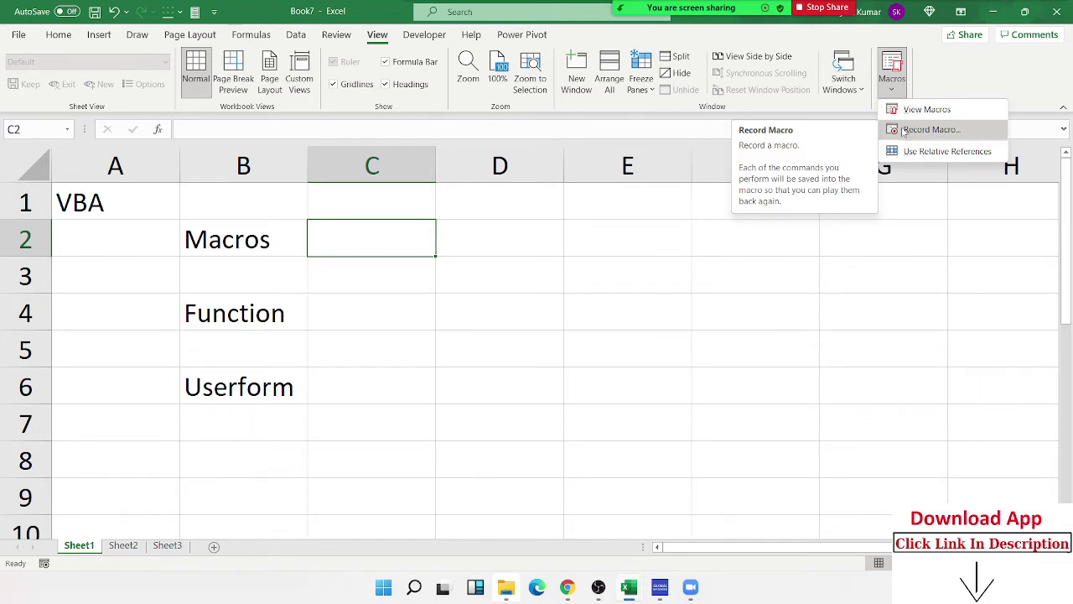
click(666, 336)
click(732, 198)
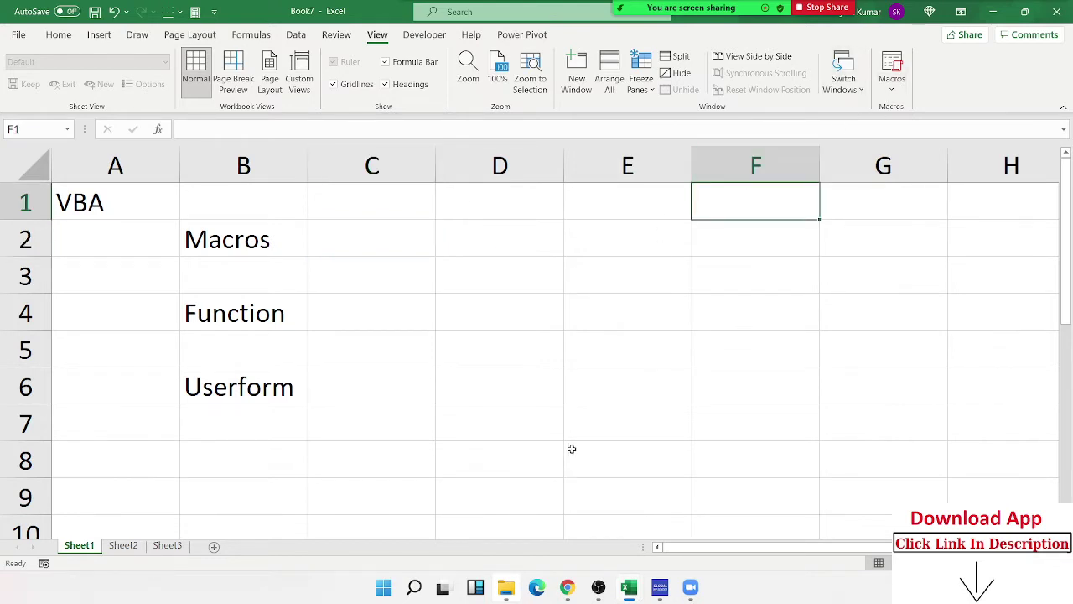
click(413, 35)
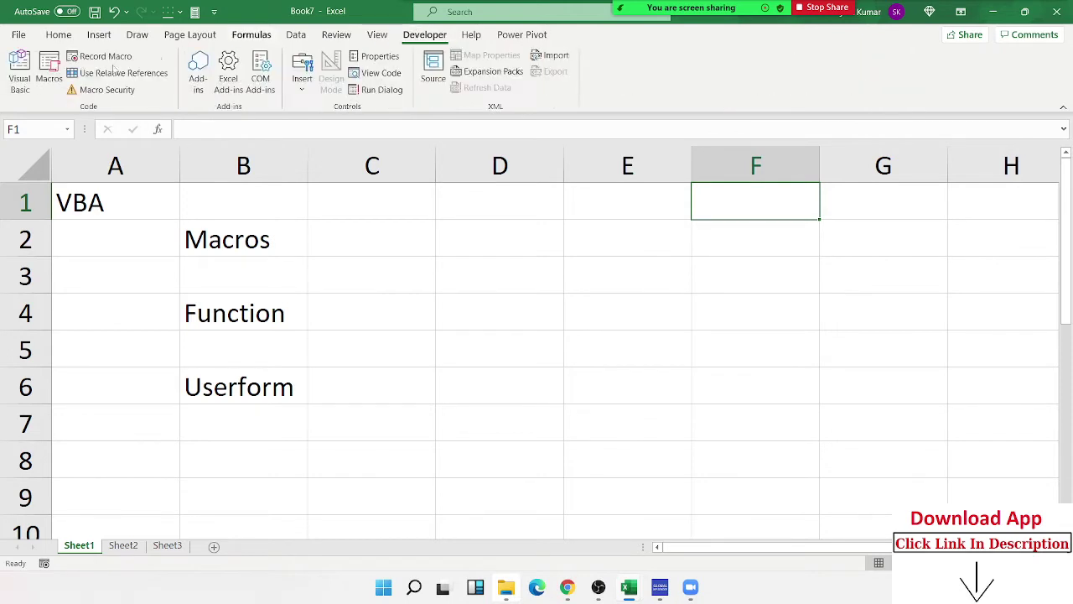
Step: In a new Module1, write macro M_1 setting Range("F1").Value to 50
click(19, 71)
click(95, 31)
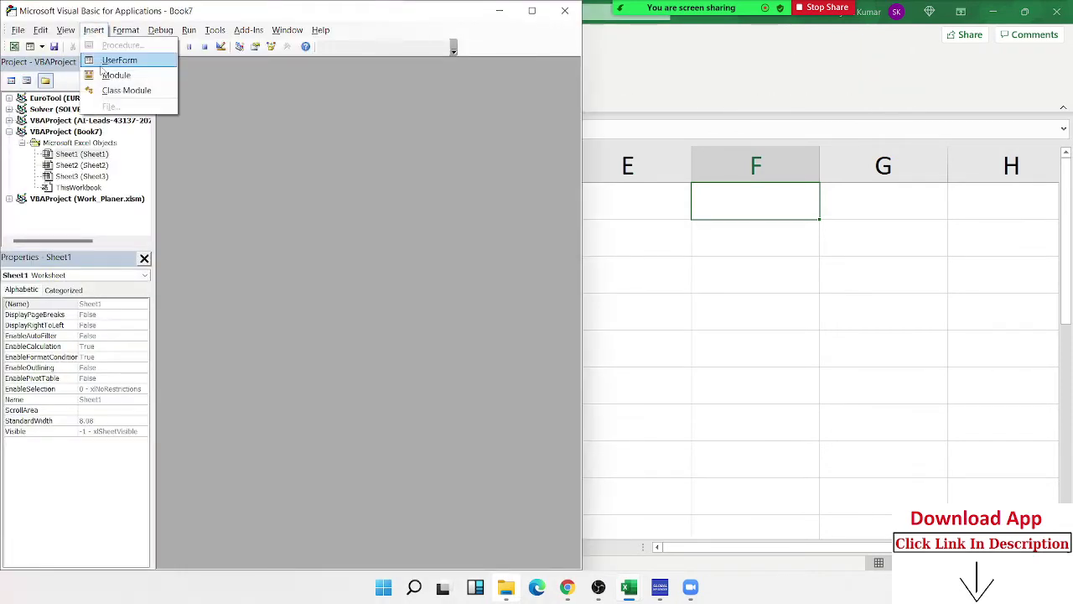
click(104, 72)
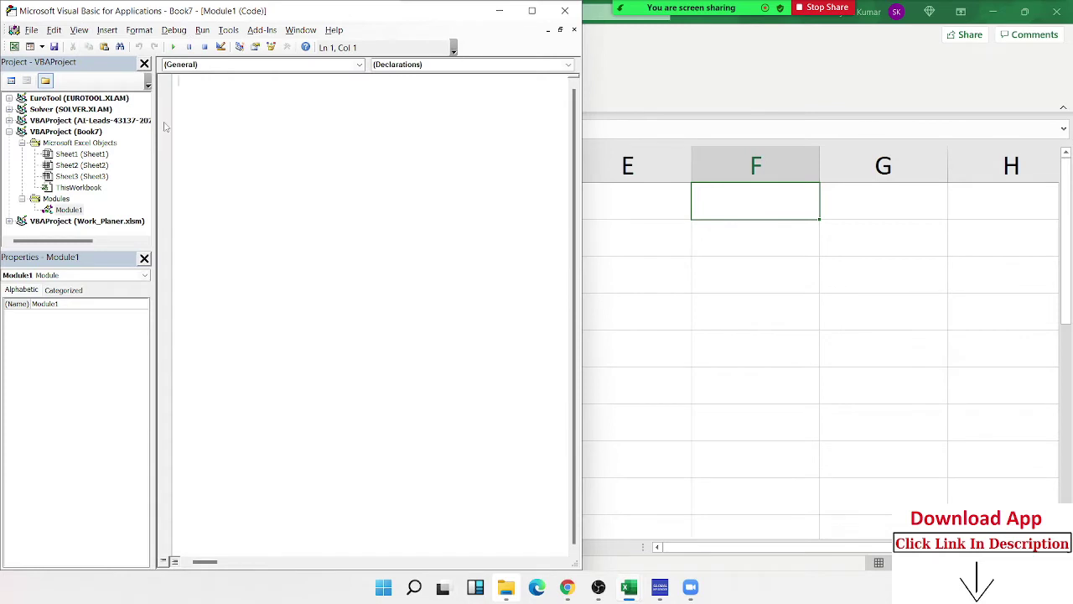
text(sub )
text(M_)
text(1())
key(Return)
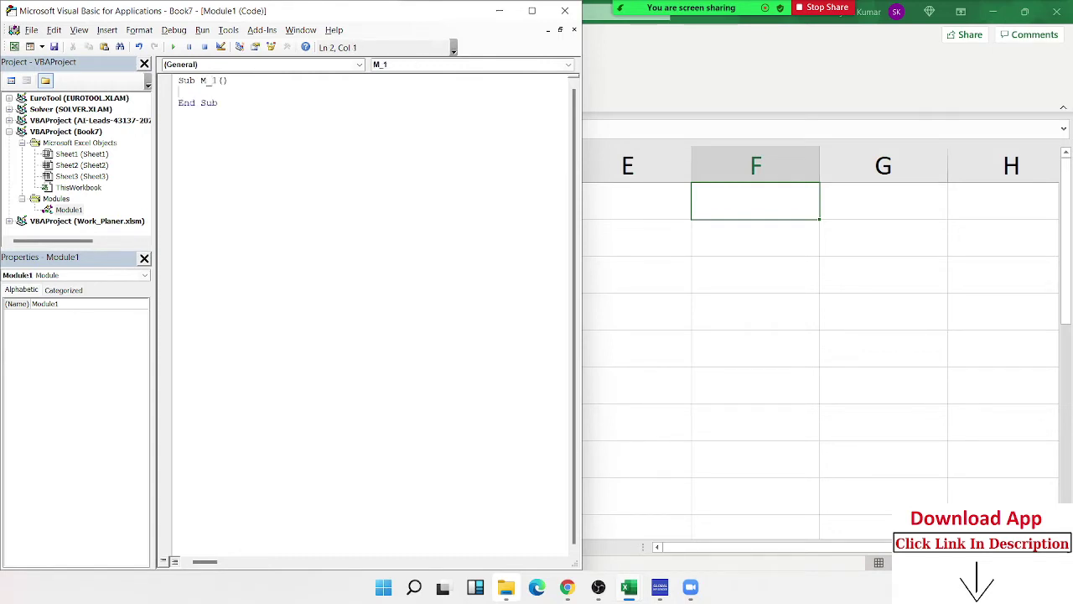
key(Return)
key(Return)
text(range(")
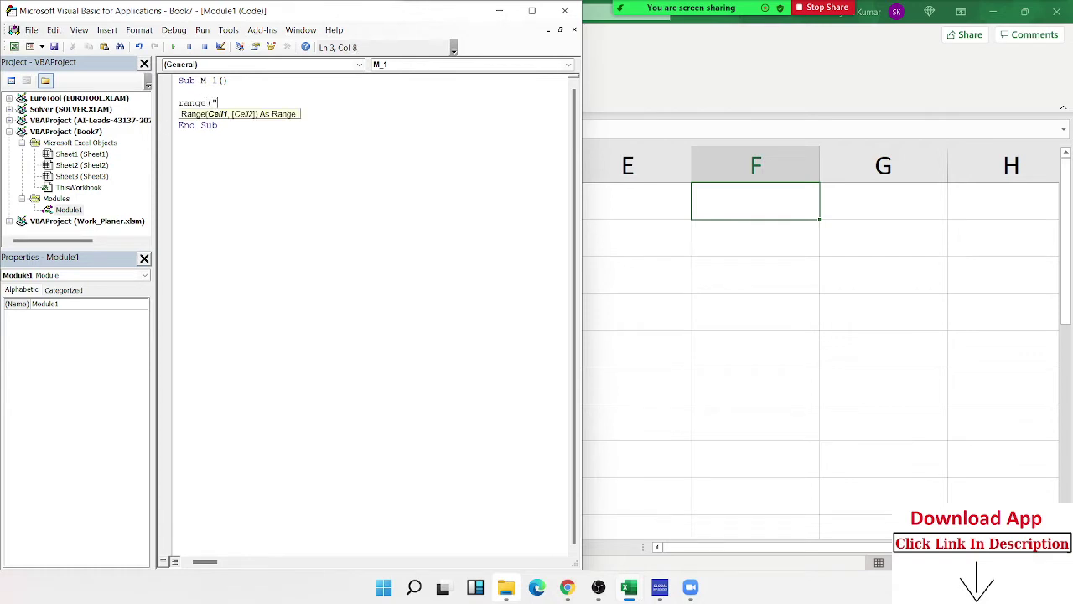
text(C)
text(F)
text(1").)
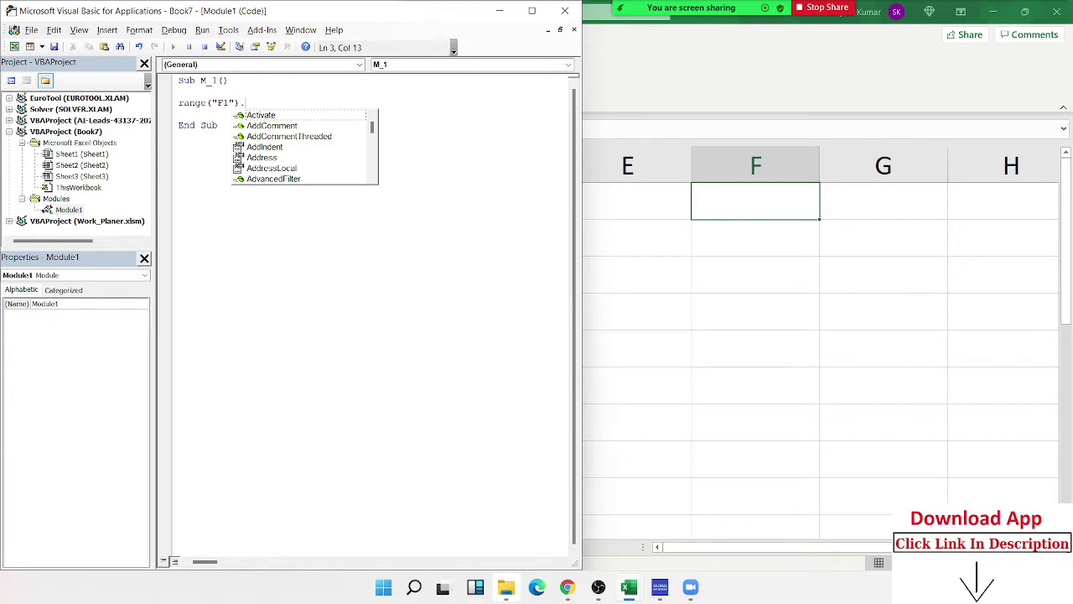
text(value = )
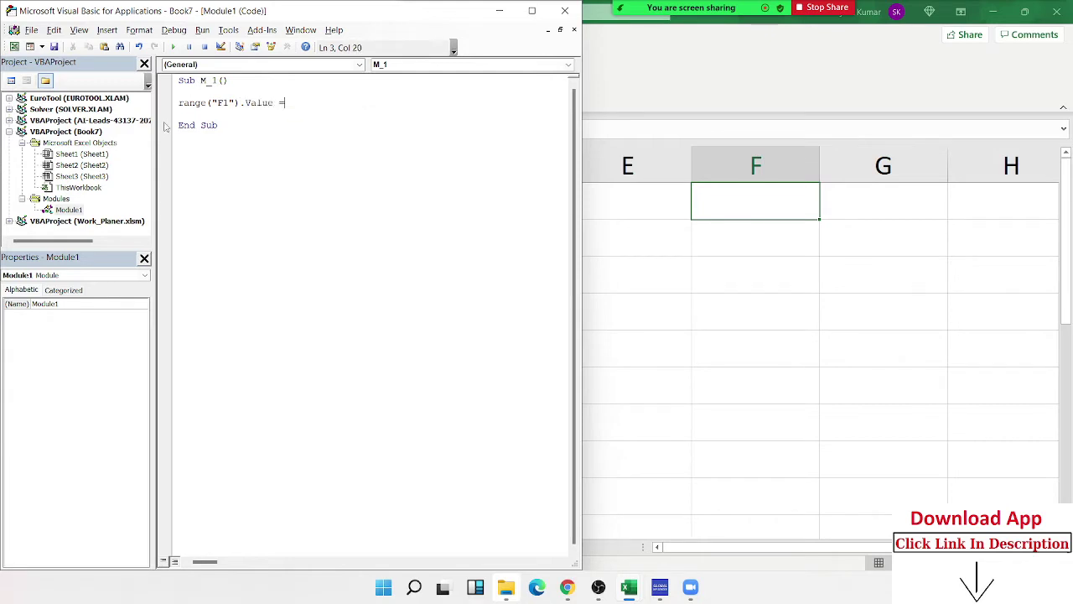
text(50)
key(Return)
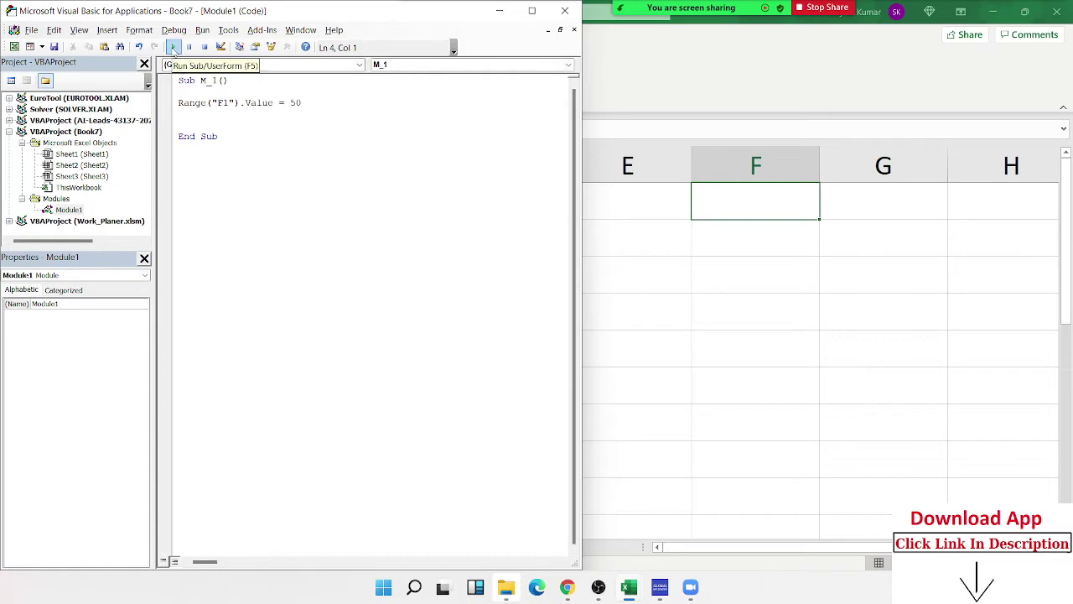
Step: Run M_1, delete the resulting 50 from F1, and start a new macro recording
click(174, 47)
click(654, 262)
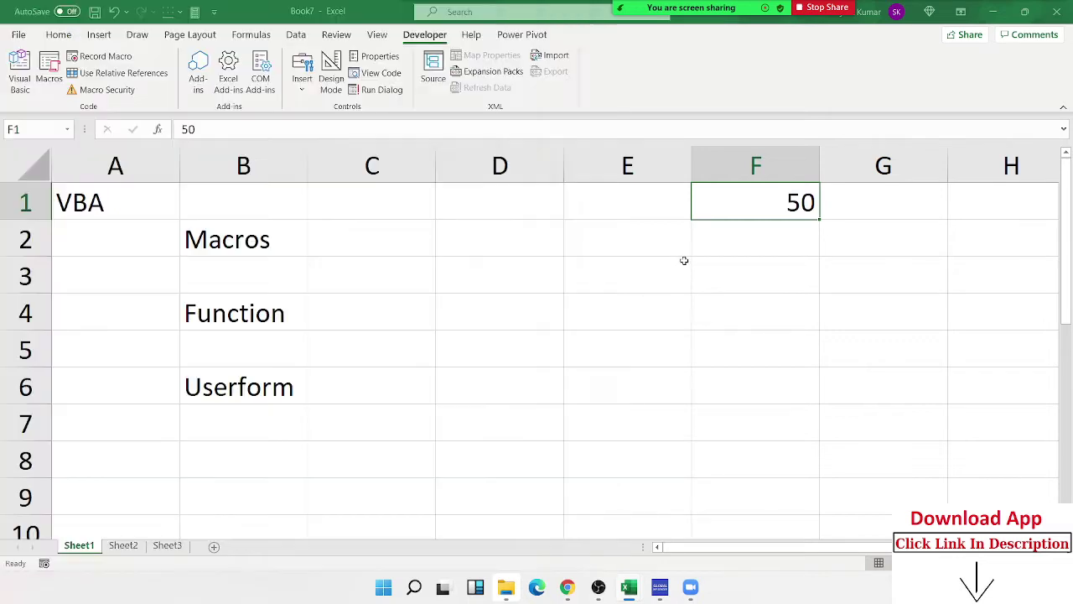
click(763, 224)
click(766, 204)
key(Delete)
click(725, 242)
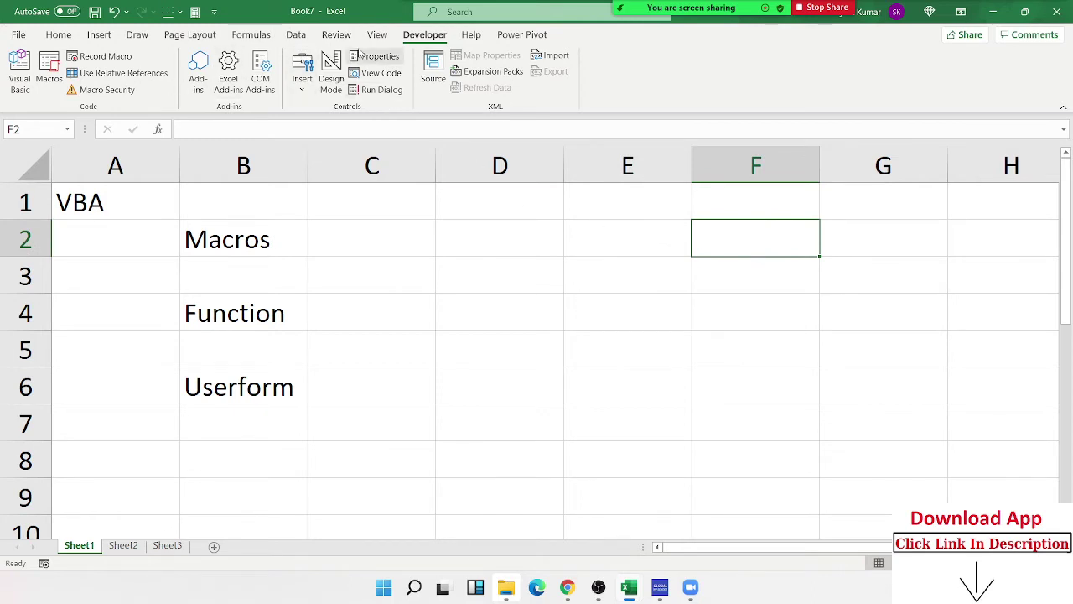
click(100, 57)
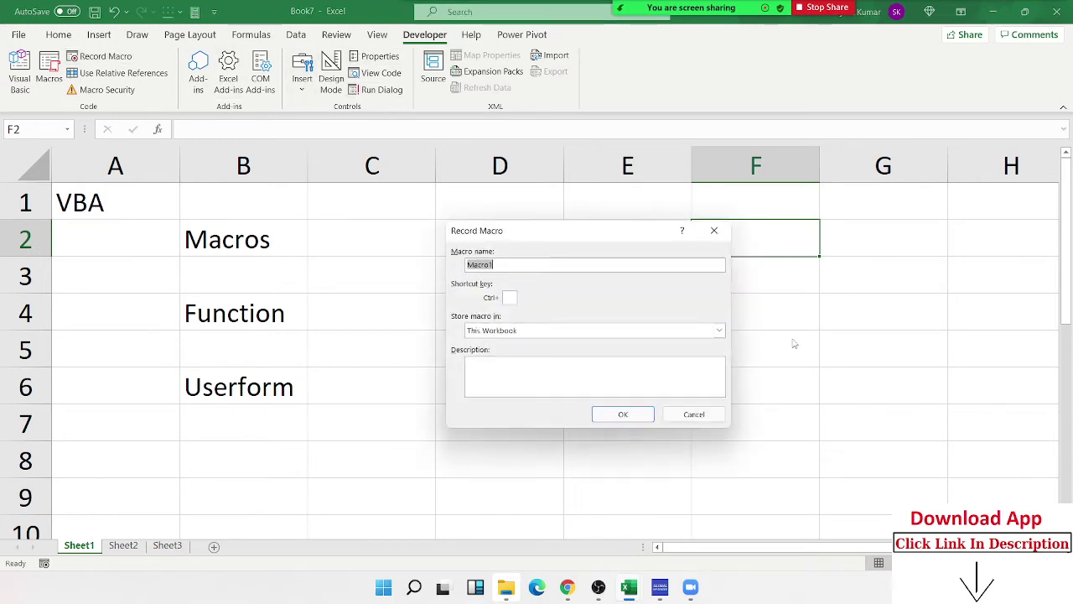
Step: Record Macro1 entering 50 in cell F1, then stop recording
click(635, 414)
click(745, 206)
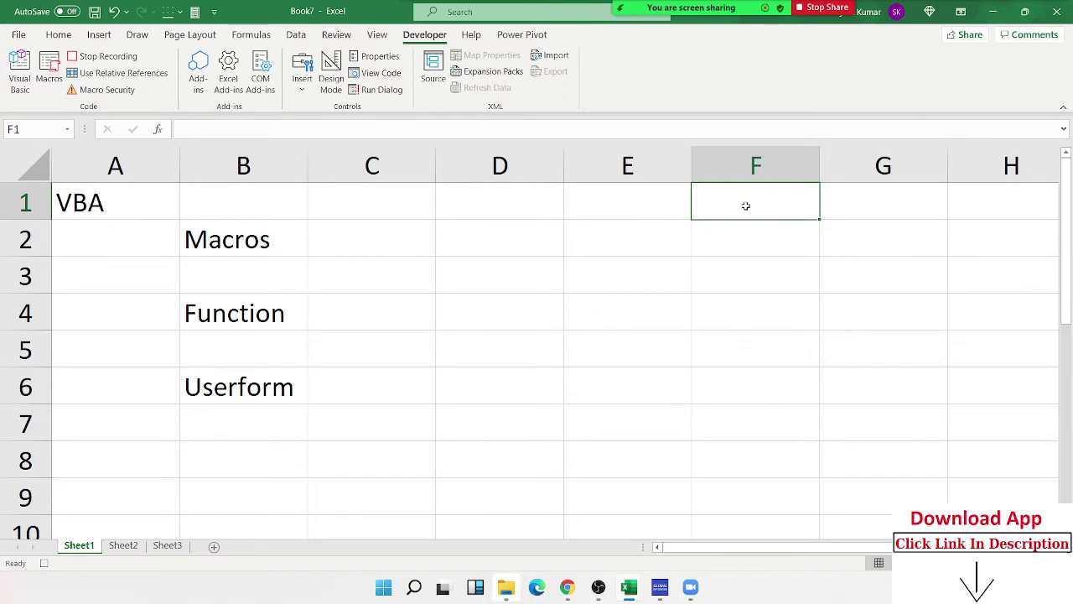
text(50)
key(Return)
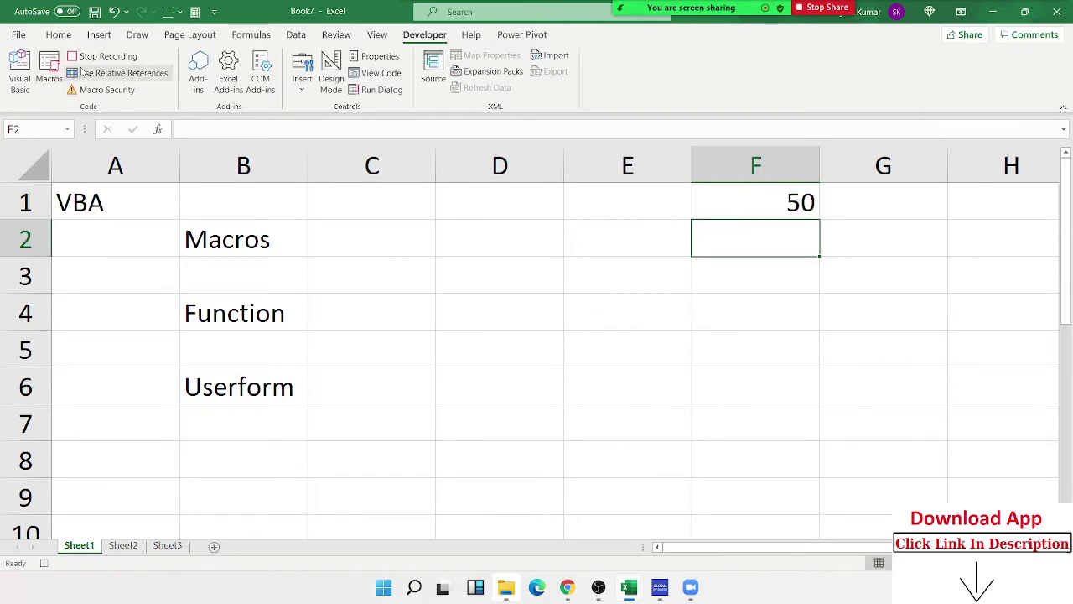
click(102, 56)
Step: Run Macro1 from the Macros list, then select Macro1 again for editing
click(49, 68)
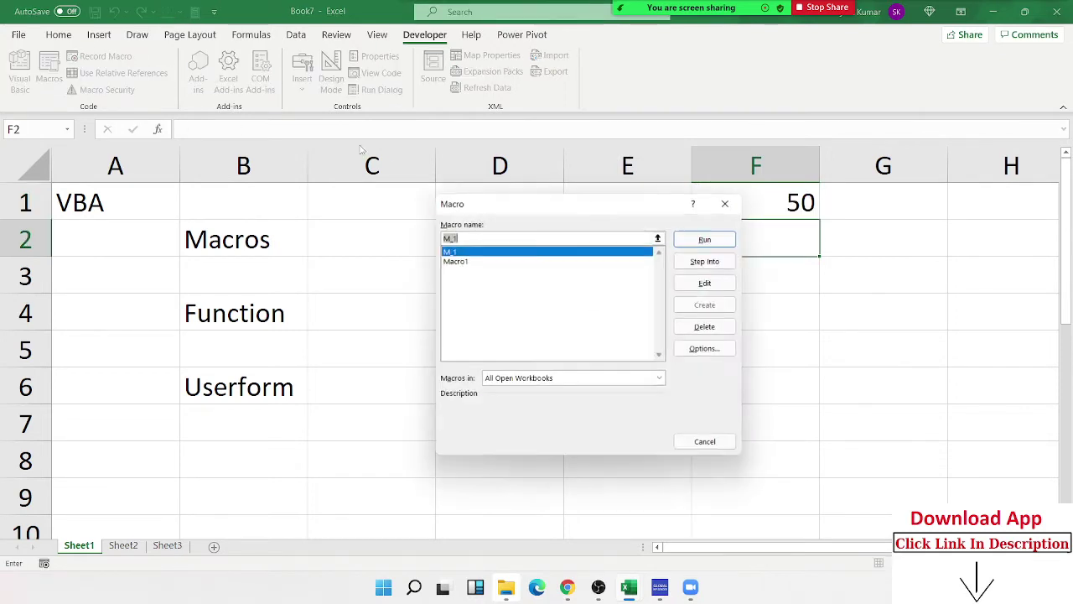
click(482, 263)
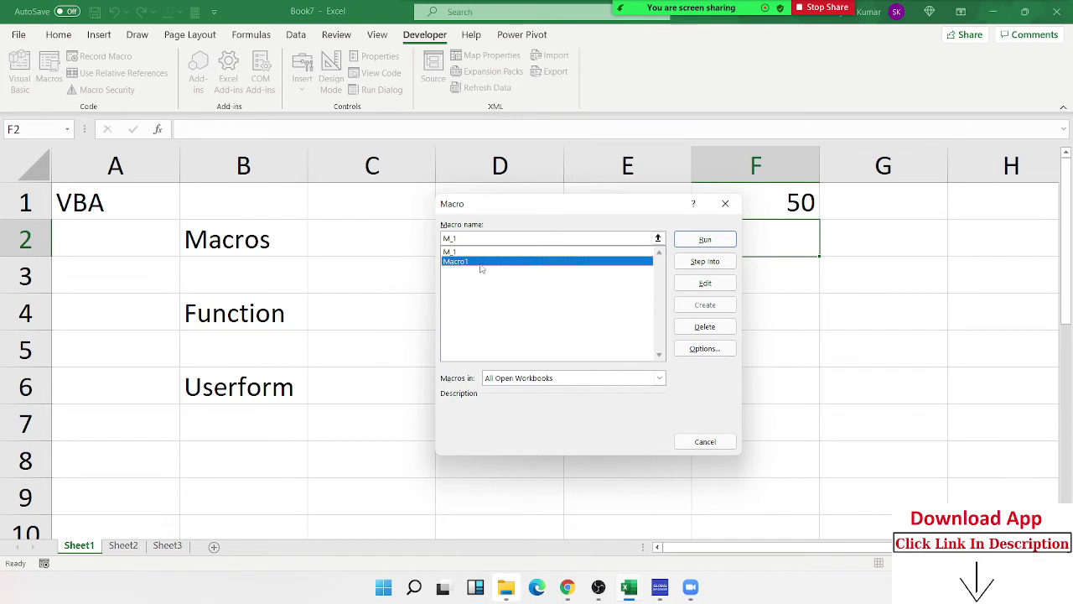
click(715, 243)
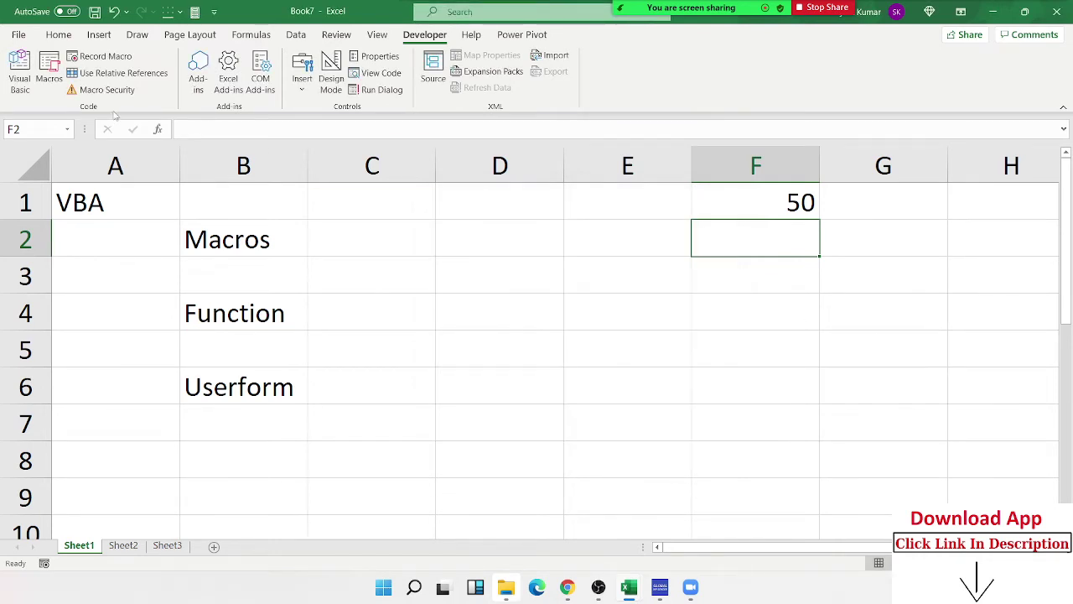
click(49, 69)
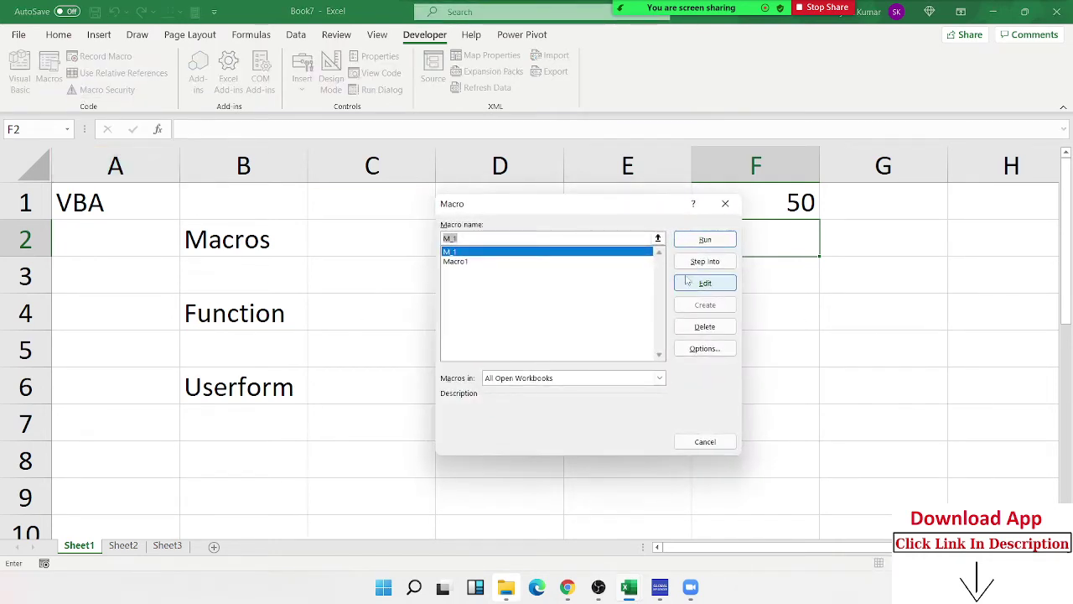
click(471, 263)
Step: Compare Macro1's recorded statements in Module2 with M_1's F1 = 50 line in Module1, then return to Excel
click(705, 282)
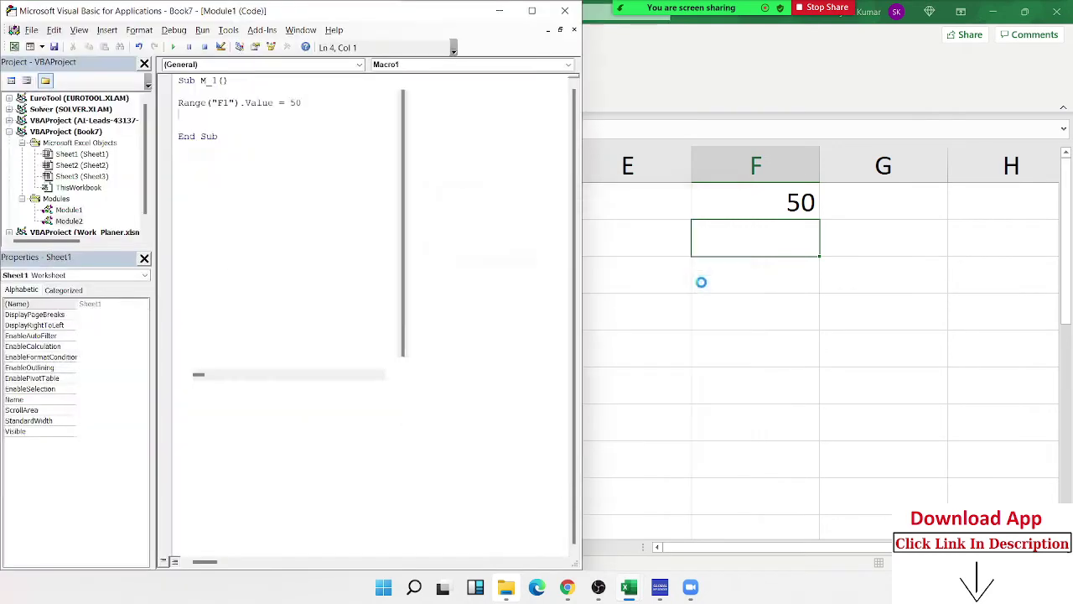
drag(218, 181, 189, 148)
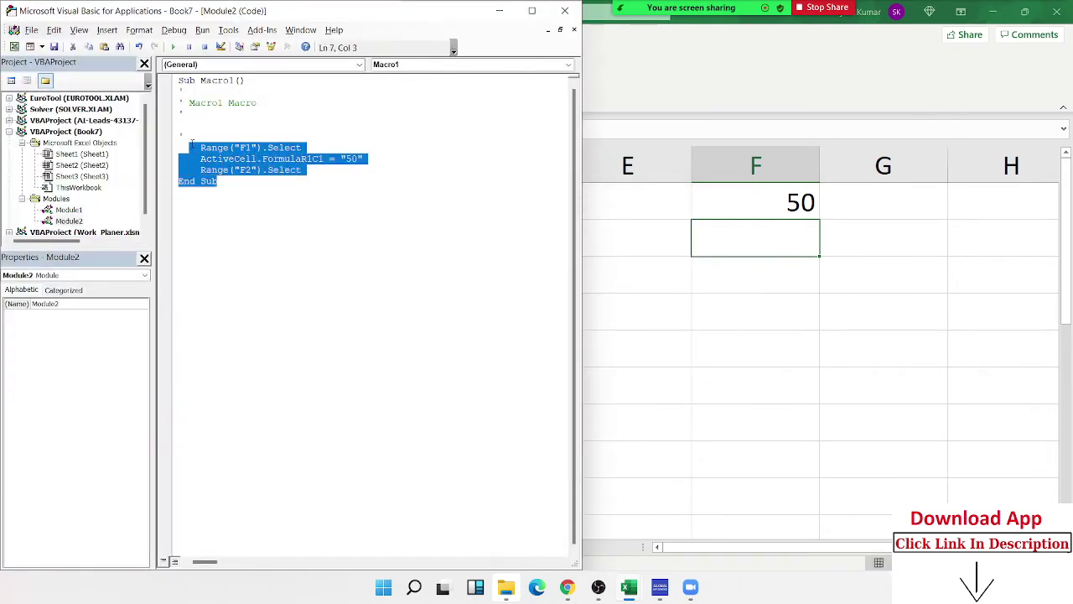
double_click(70, 211)
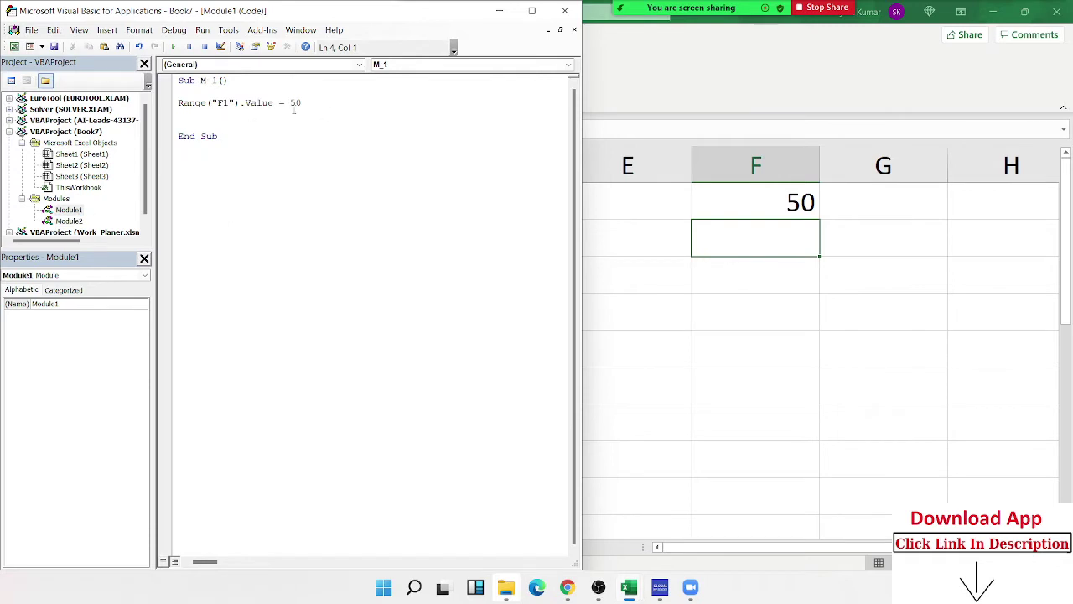
drag(301, 110, 174, 99)
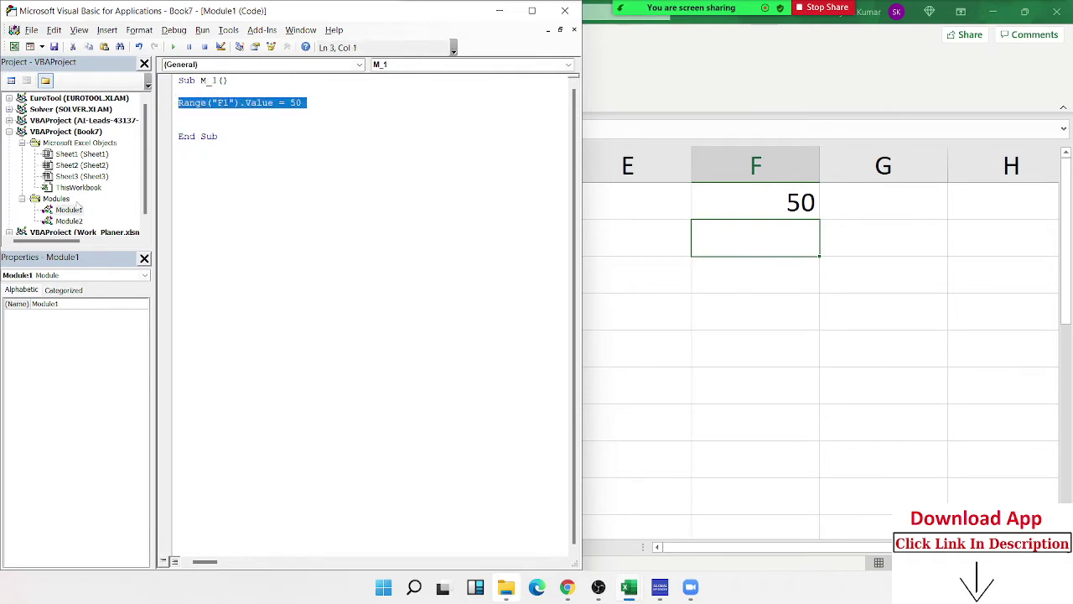
double_click(84, 219)
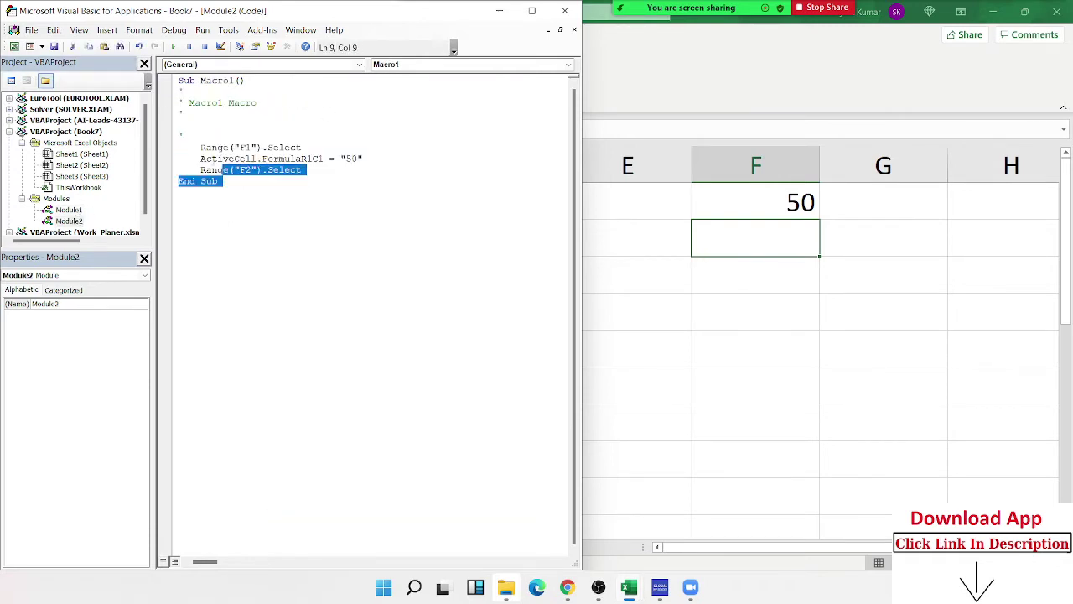
click(73, 210)
double_click(73, 210)
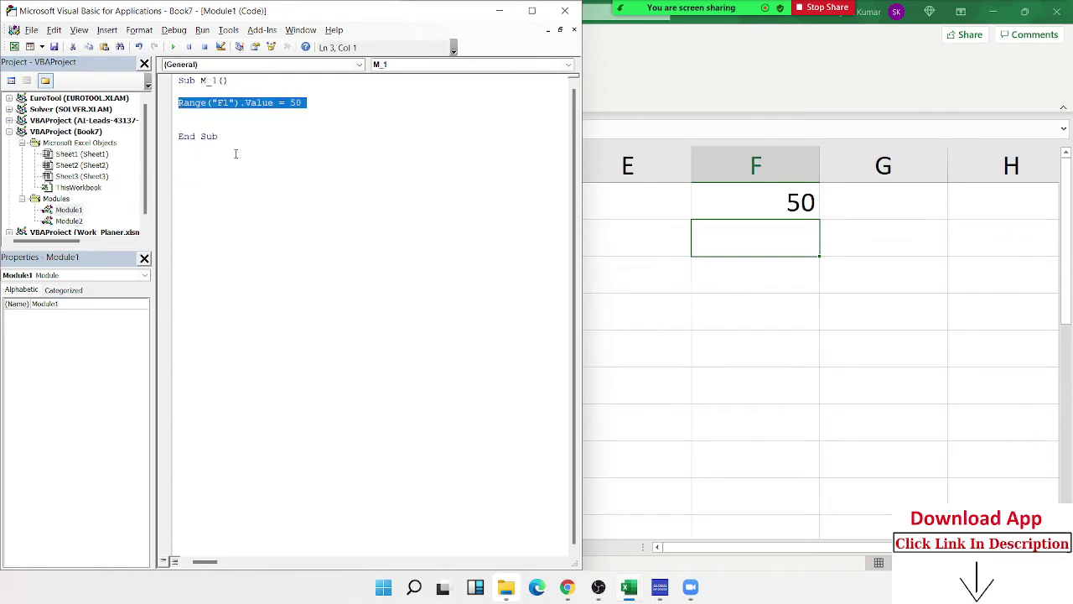
click(794, 261)
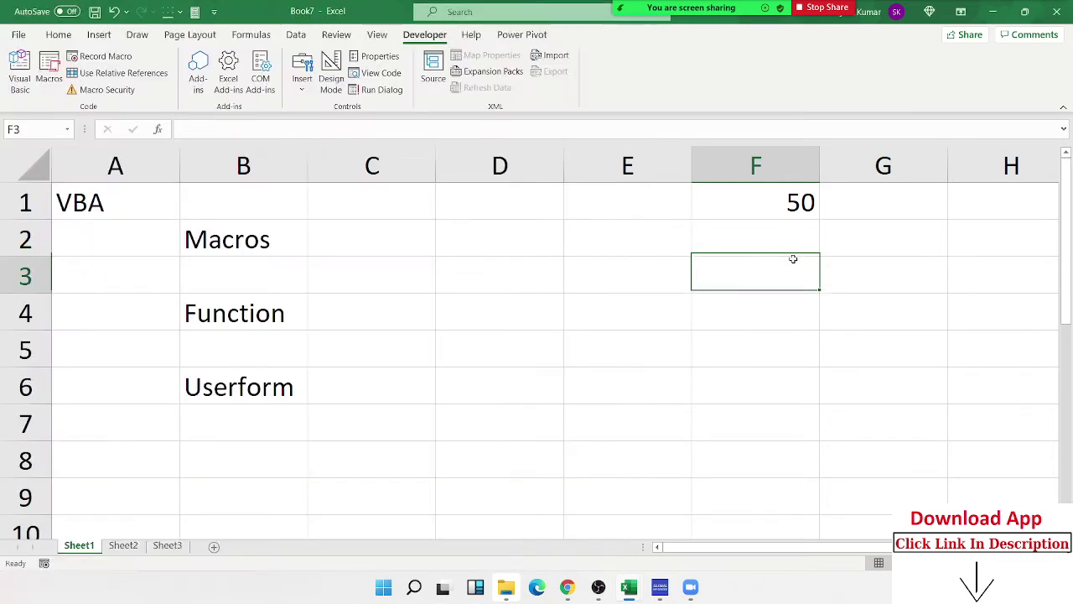
Step: Delete the 50 from F1, then select cells E3, B2 and D4
click(788, 203)
key(Delete)
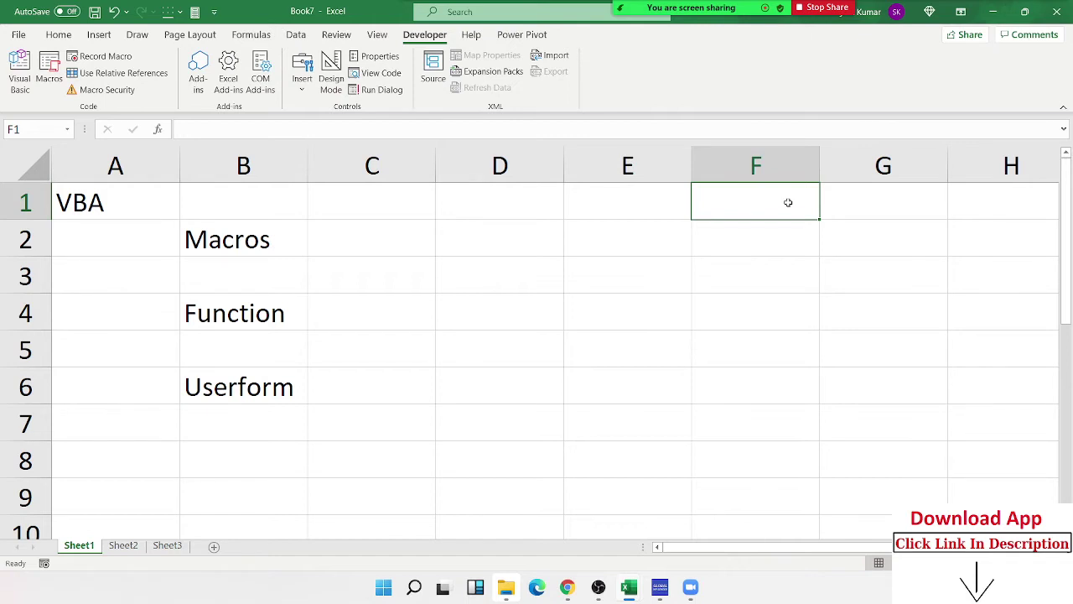
click(593, 275)
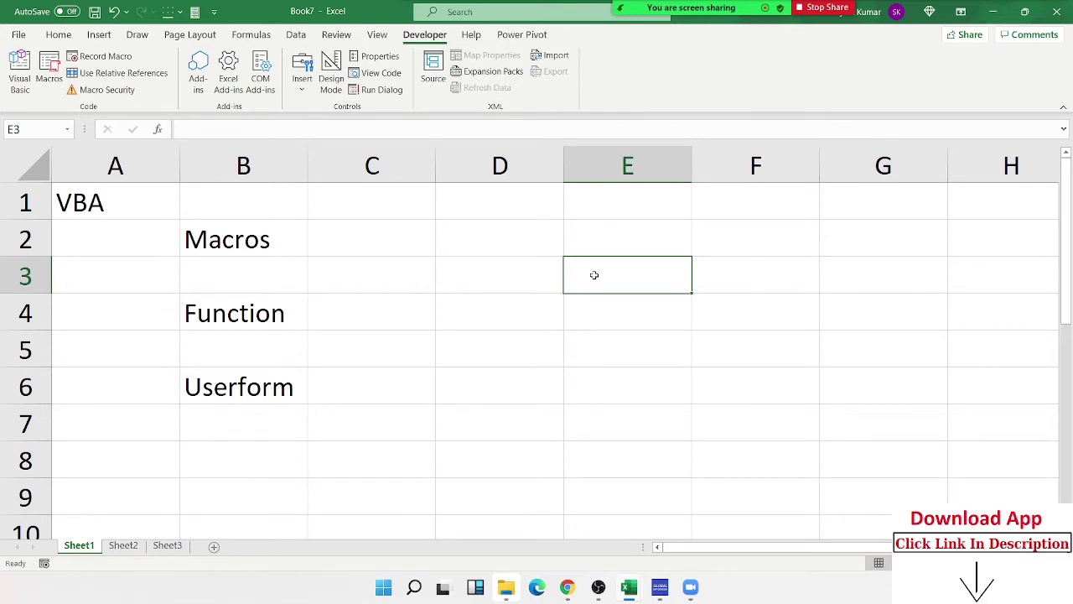
click(265, 244)
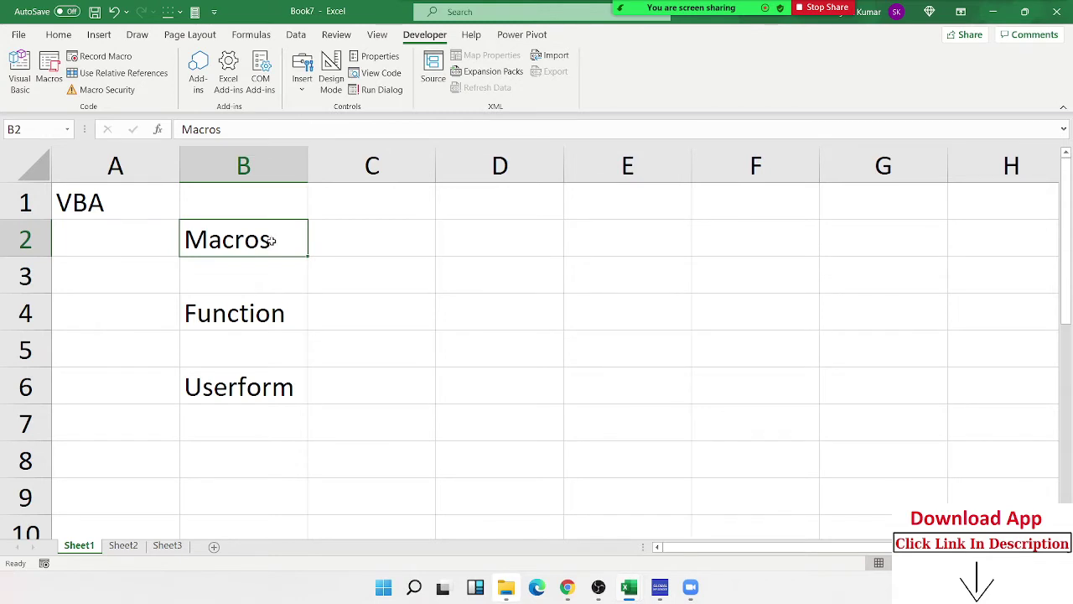
click(459, 307)
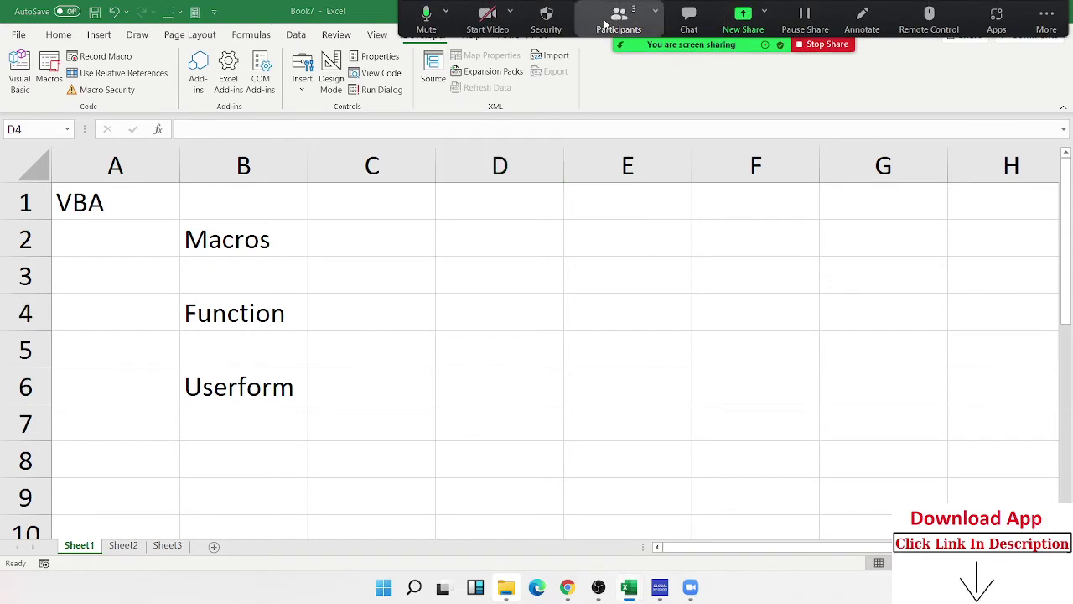
click(619, 10)
mouse_move(623, 258)
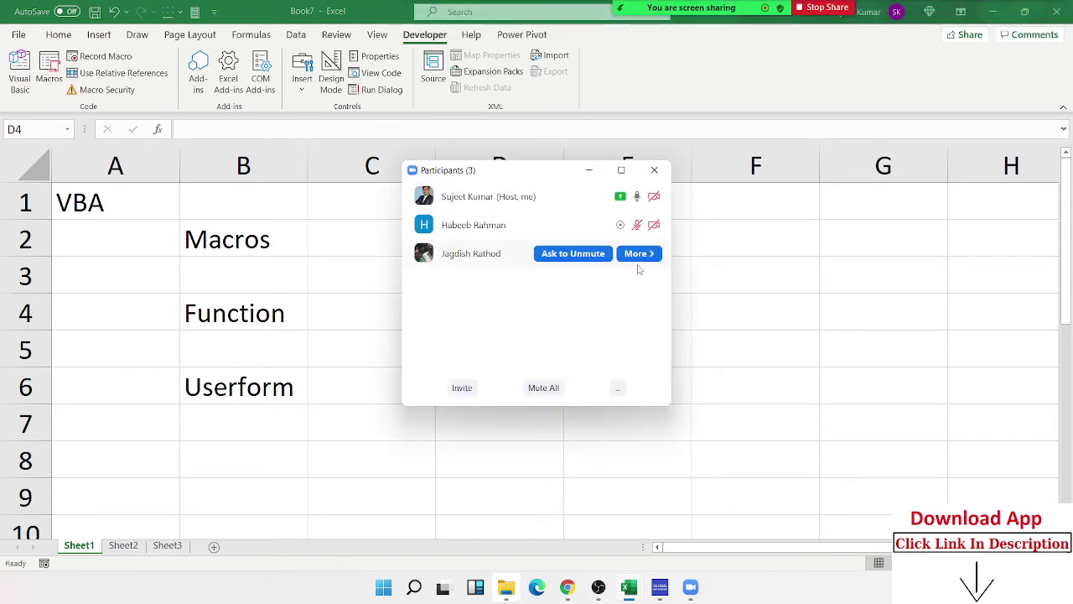
click(634, 255)
click(595, 343)
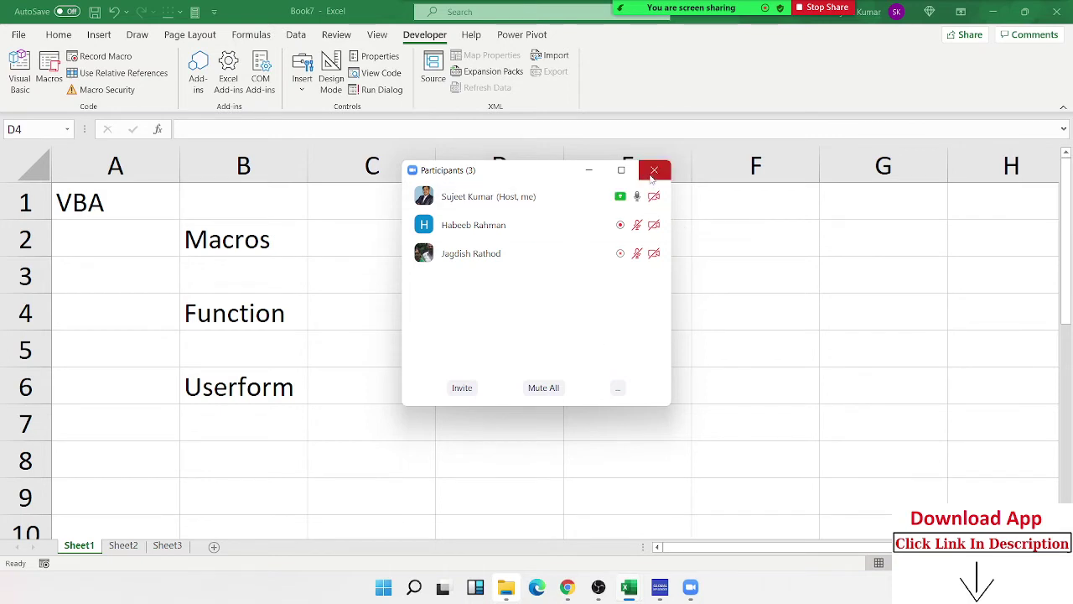
click(653, 171)
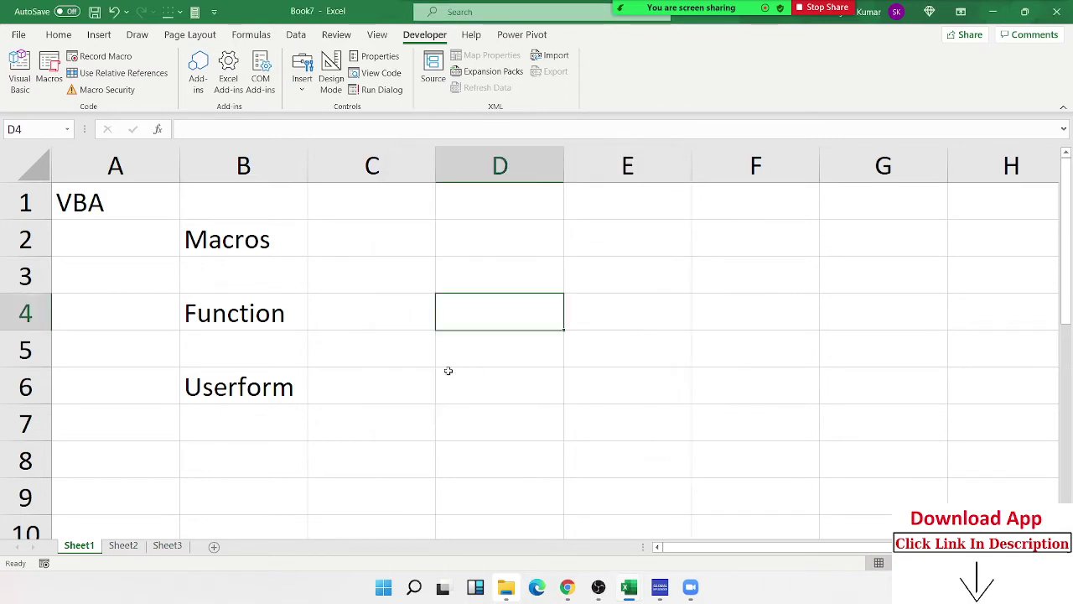
click(280, 271)
click(265, 250)
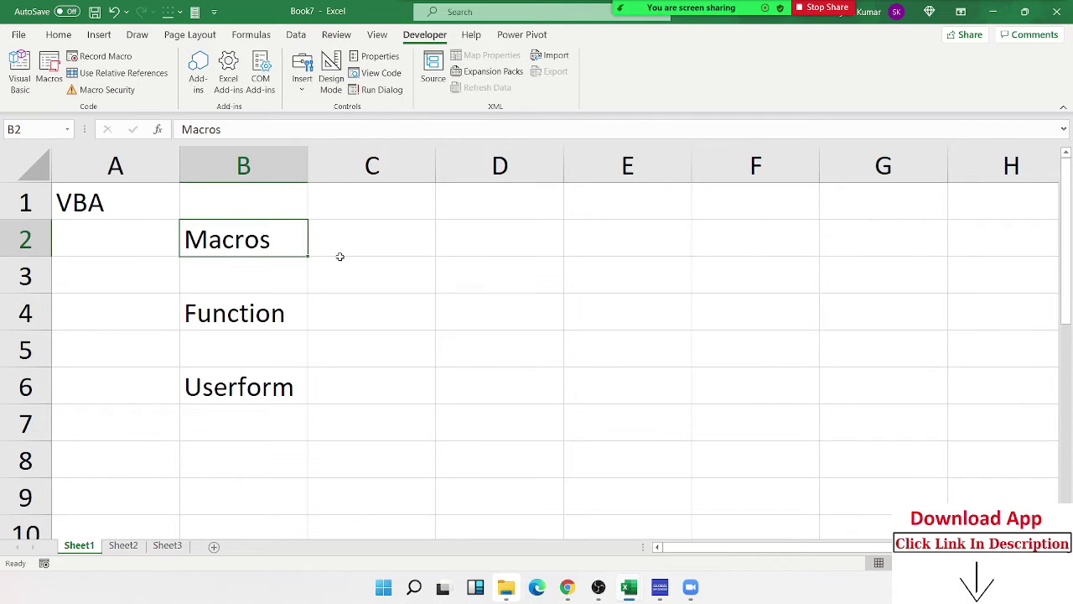
click(352, 267)
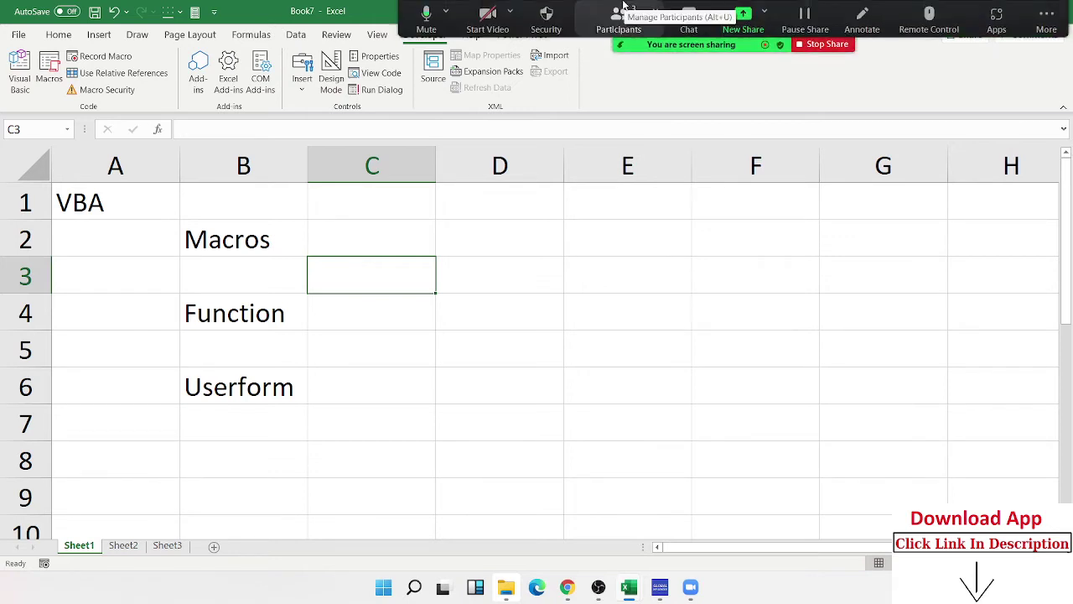
click(619, 17)
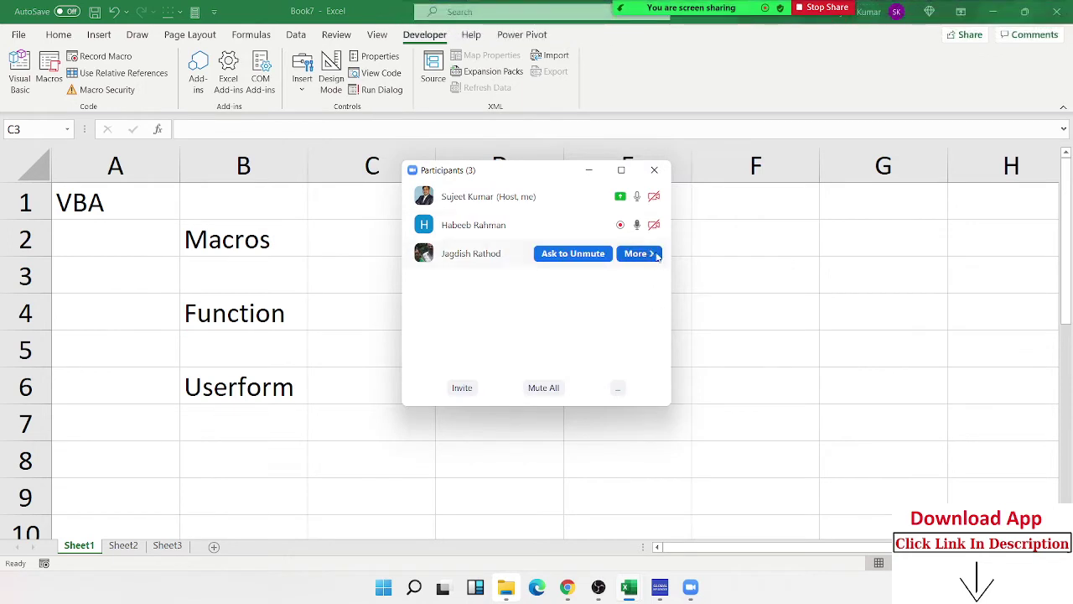
click(654, 170)
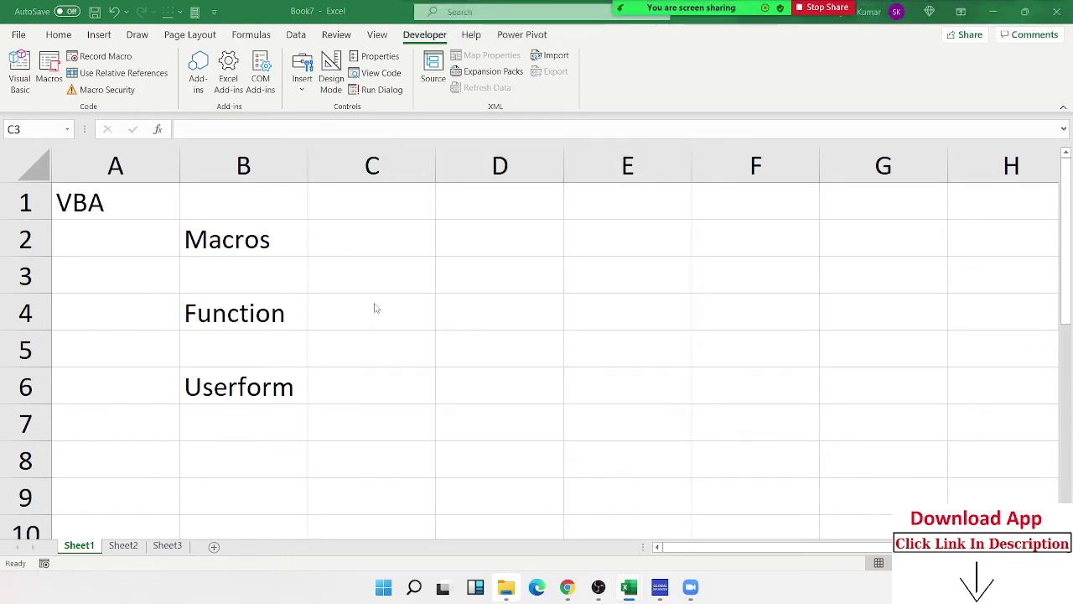
click(366, 244)
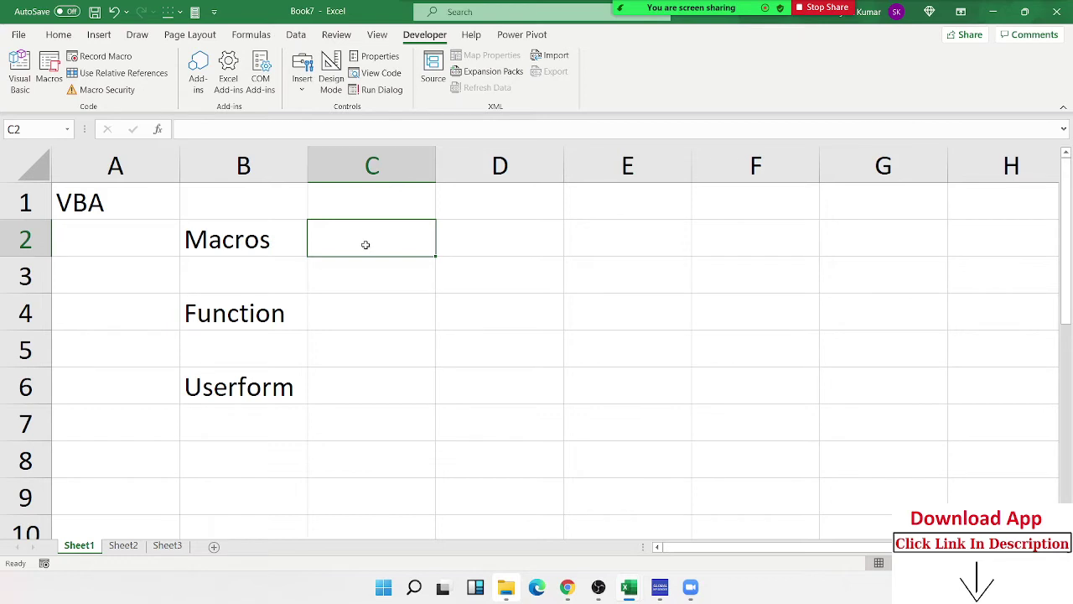
click(374, 305)
click(287, 311)
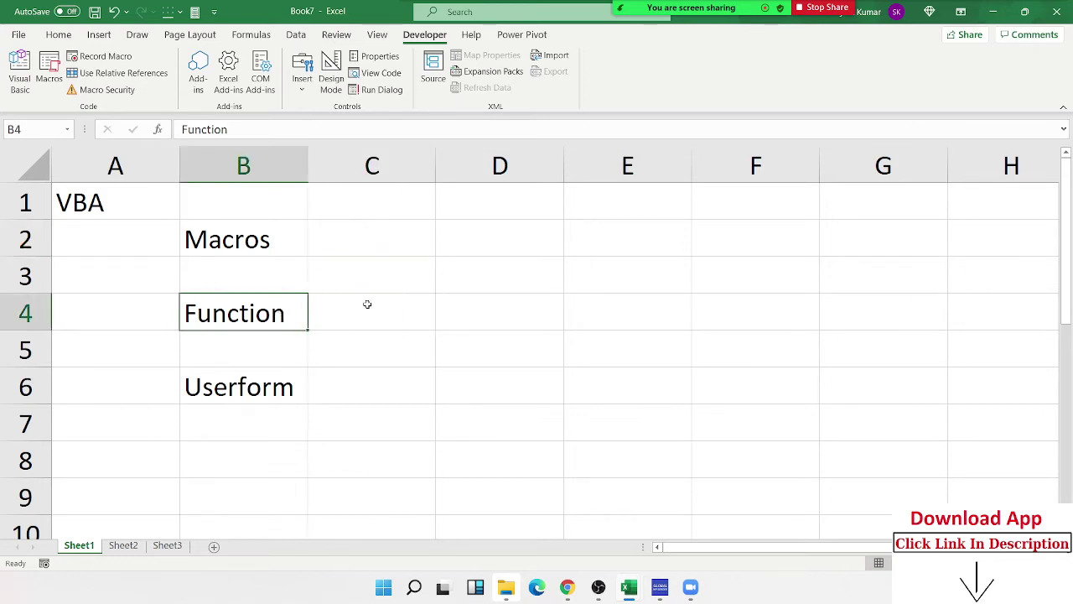
click(440, 315)
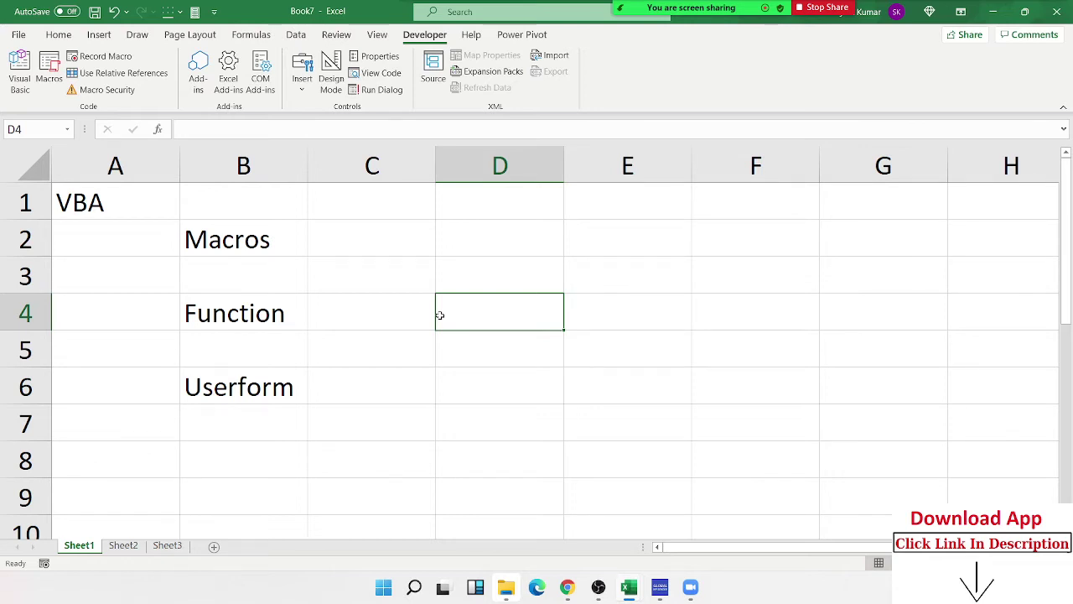
click(260, 245)
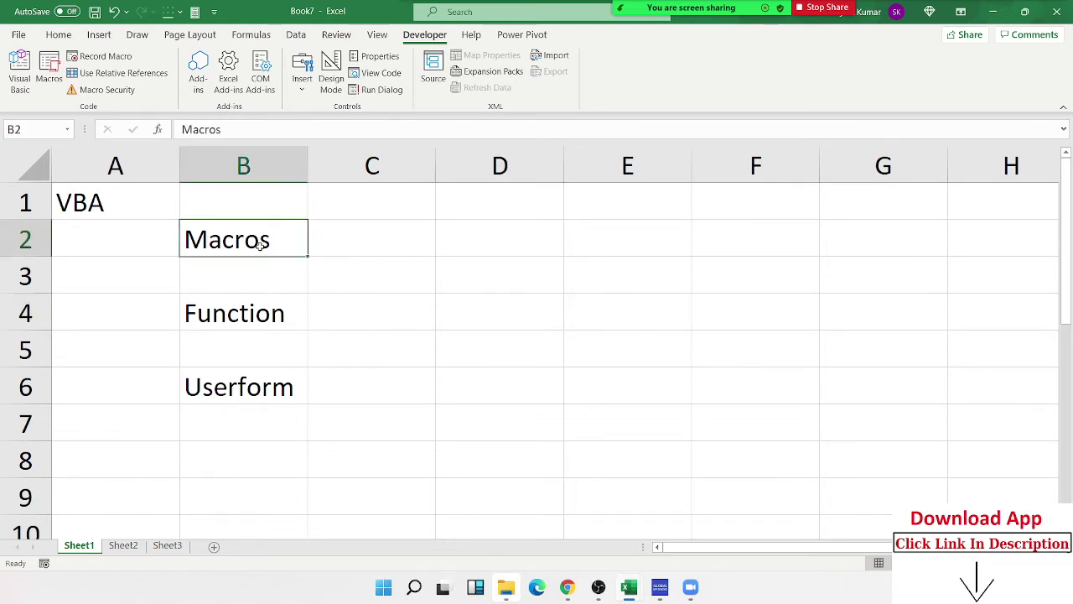
click(418, 310)
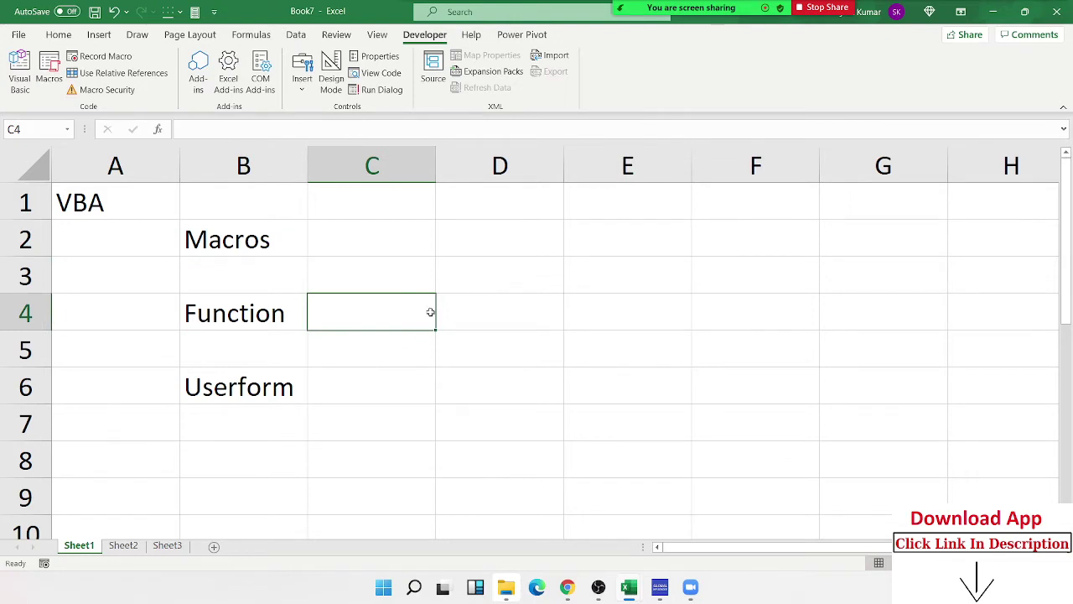
click(462, 314)
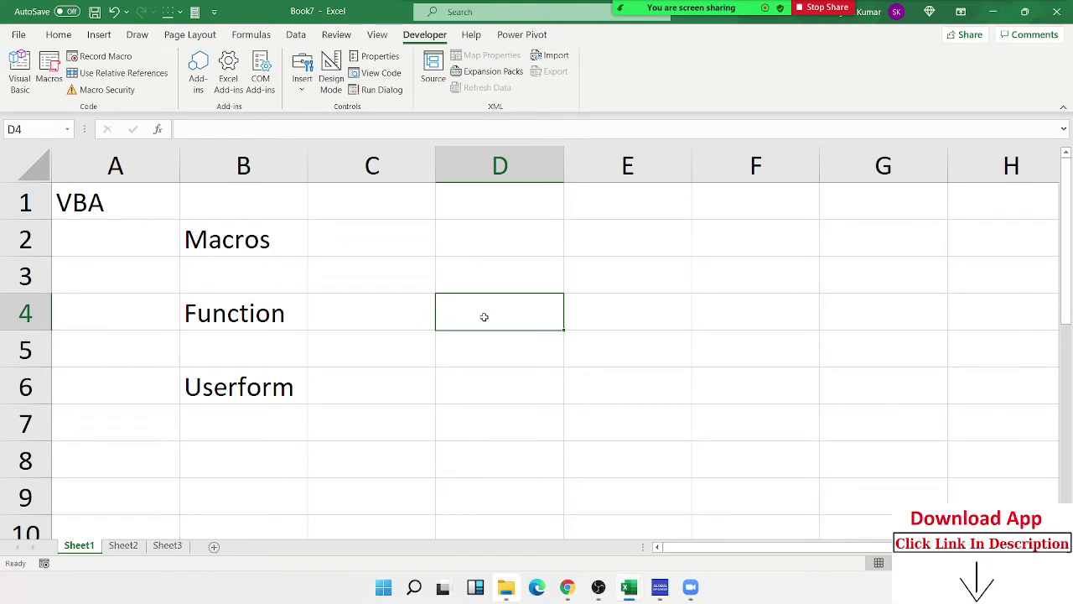
click(461, 380)
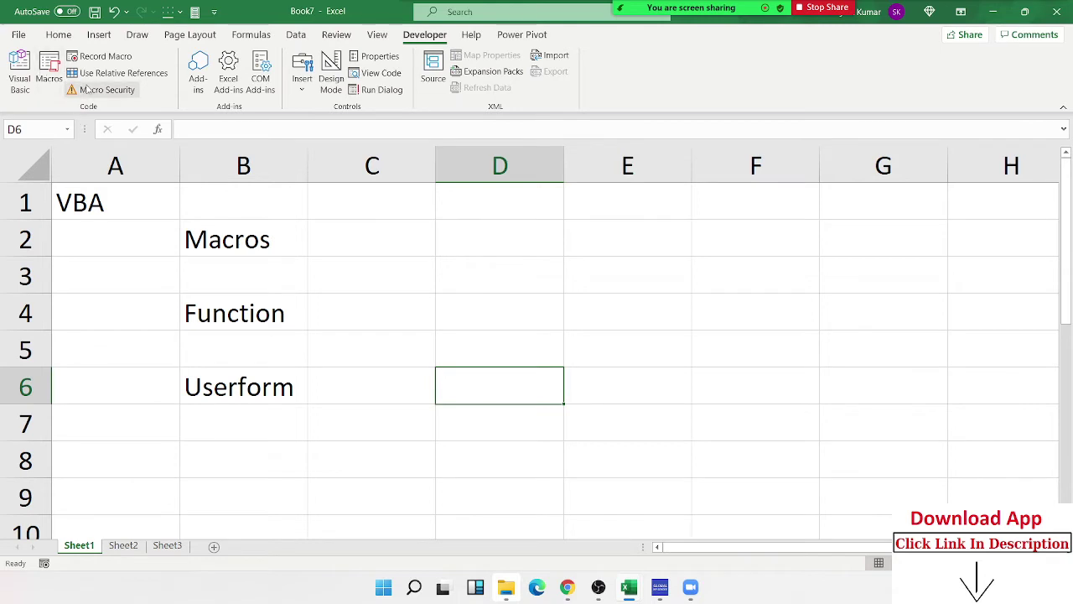
click(72, 89)
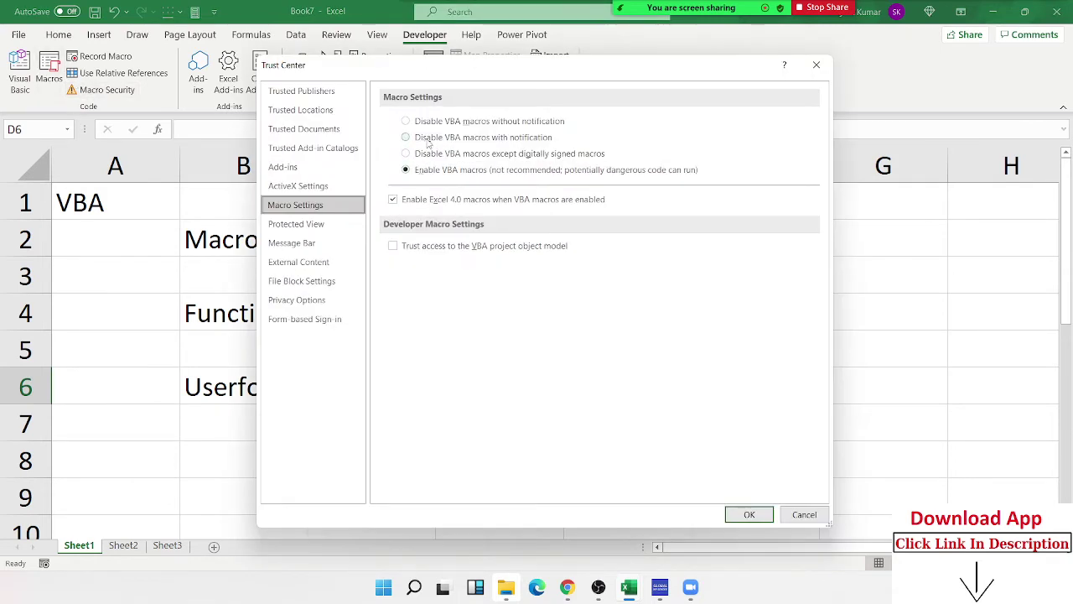
key(Return)
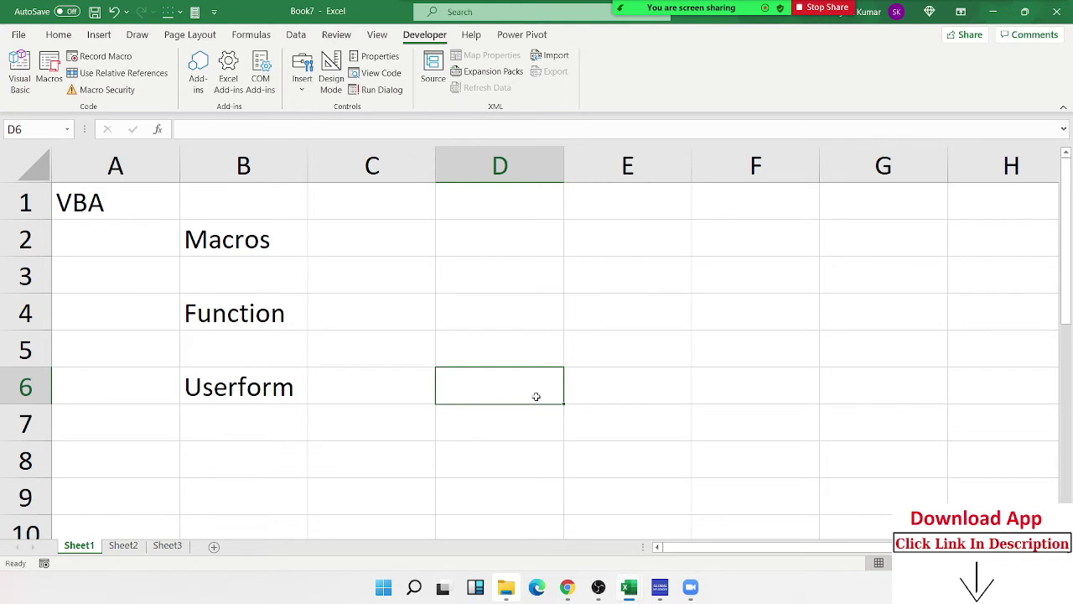
mouse_move(898, 4)
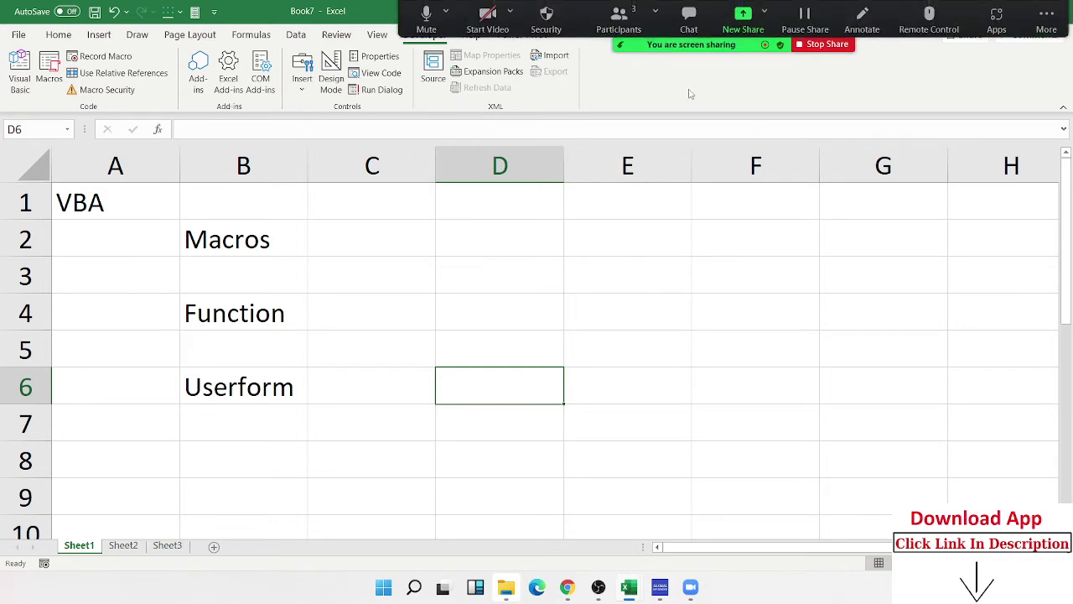
click(619, 13)
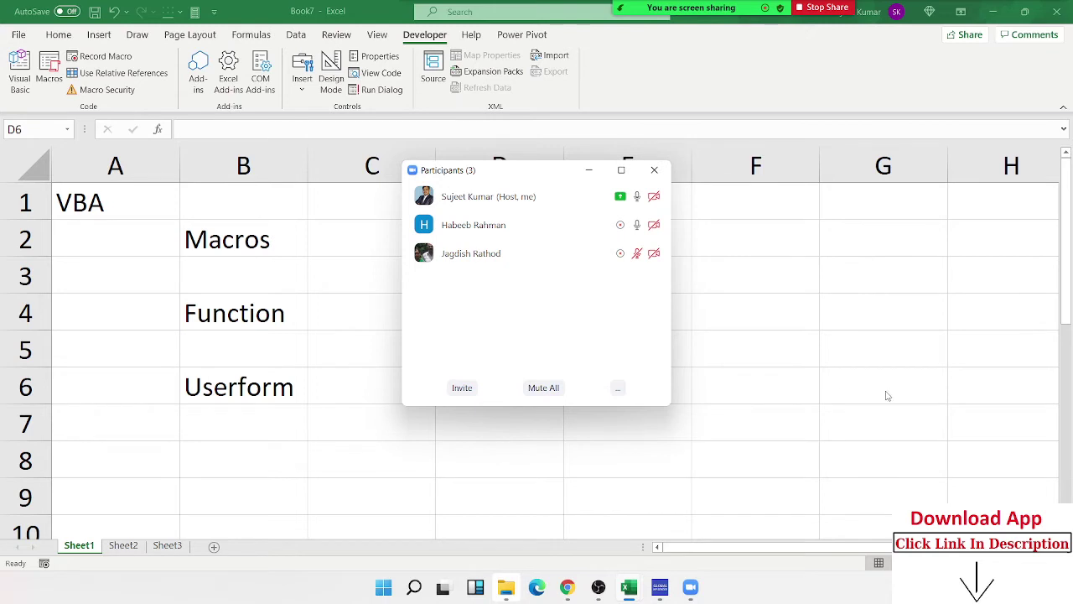
mouse_move(583, 261)
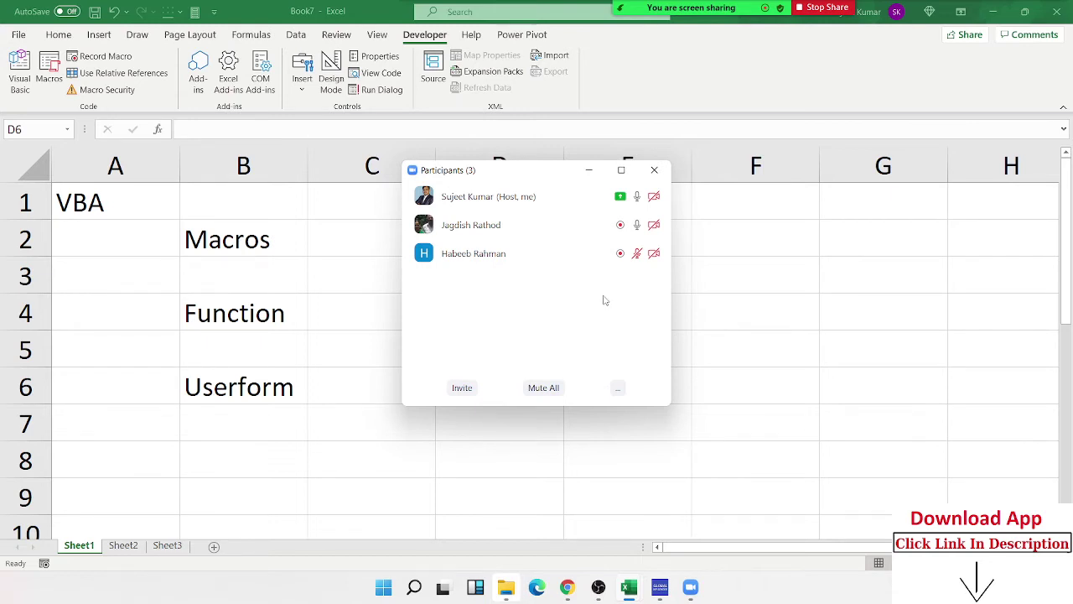
click(654, 169)
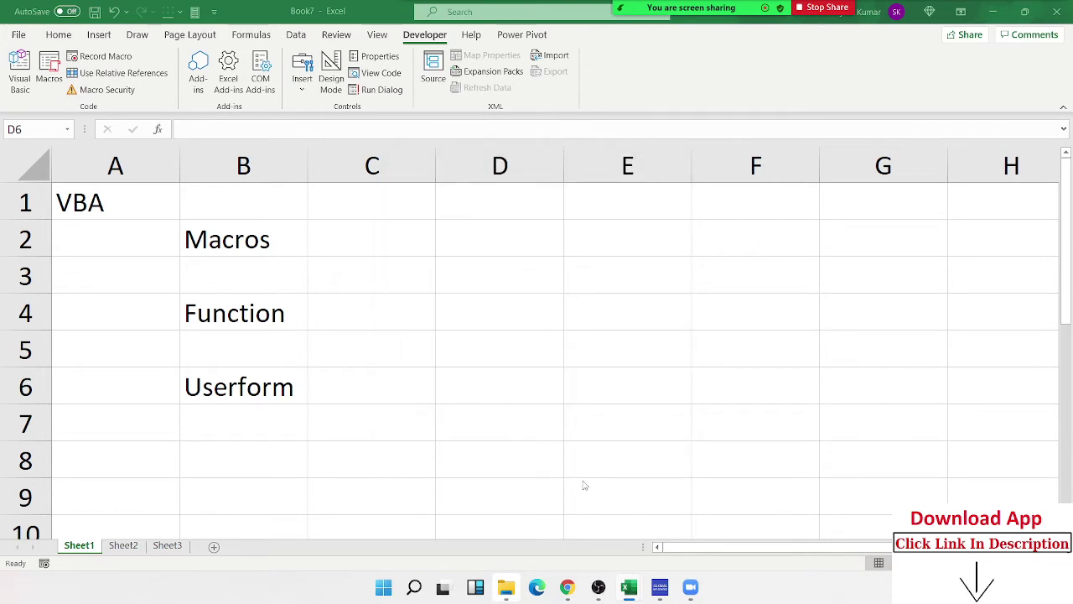
Step: Delete all contents of A1:D8, select B1 and C3, then open the File page
drag(477, 462, 70, 74)
key(Delete)
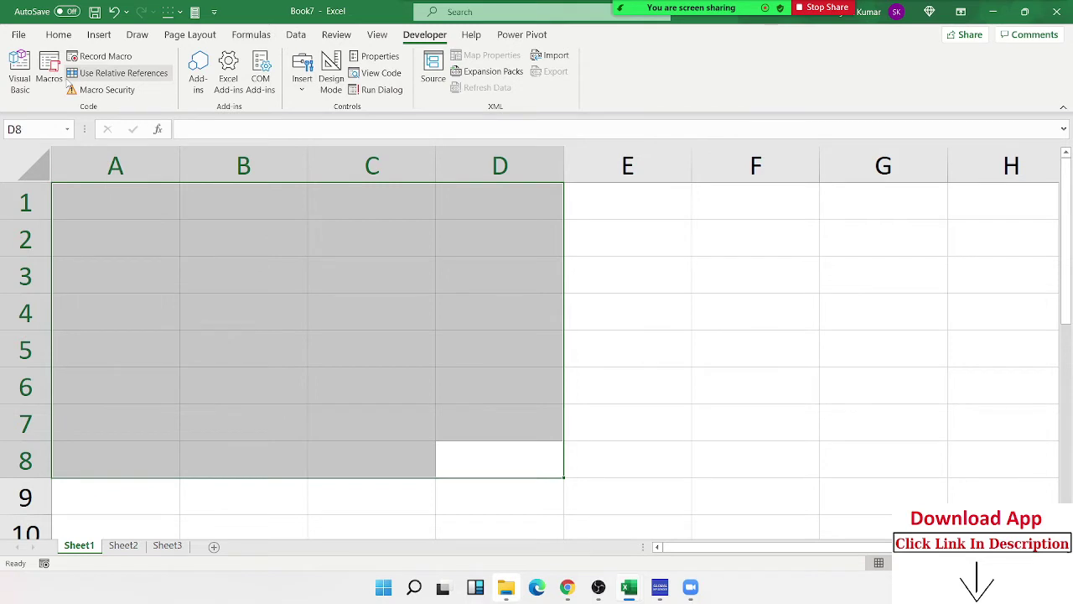
click(268, 211)
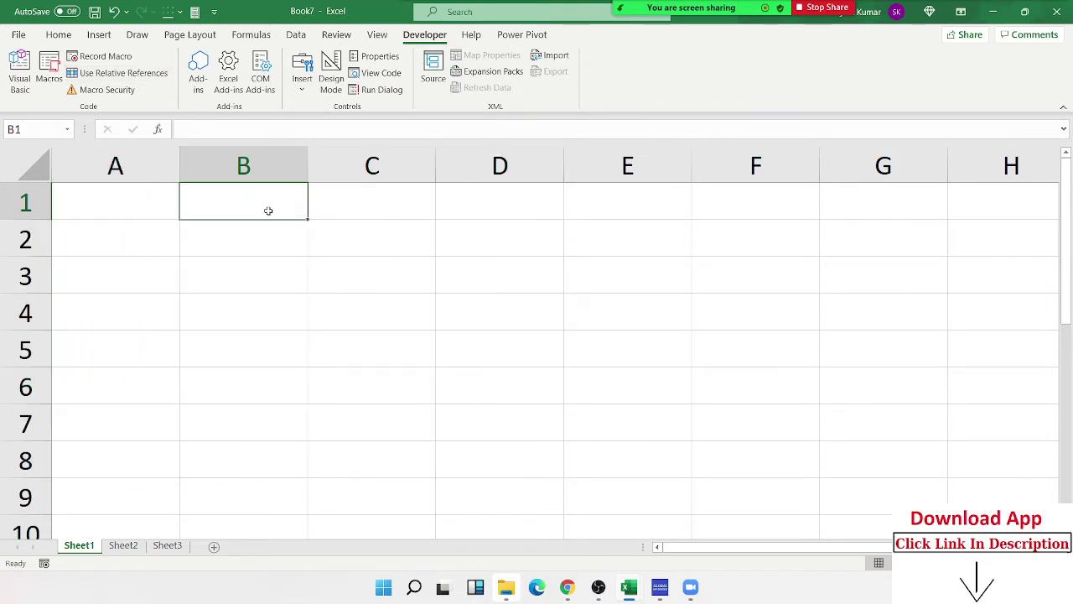
click(345, 264)
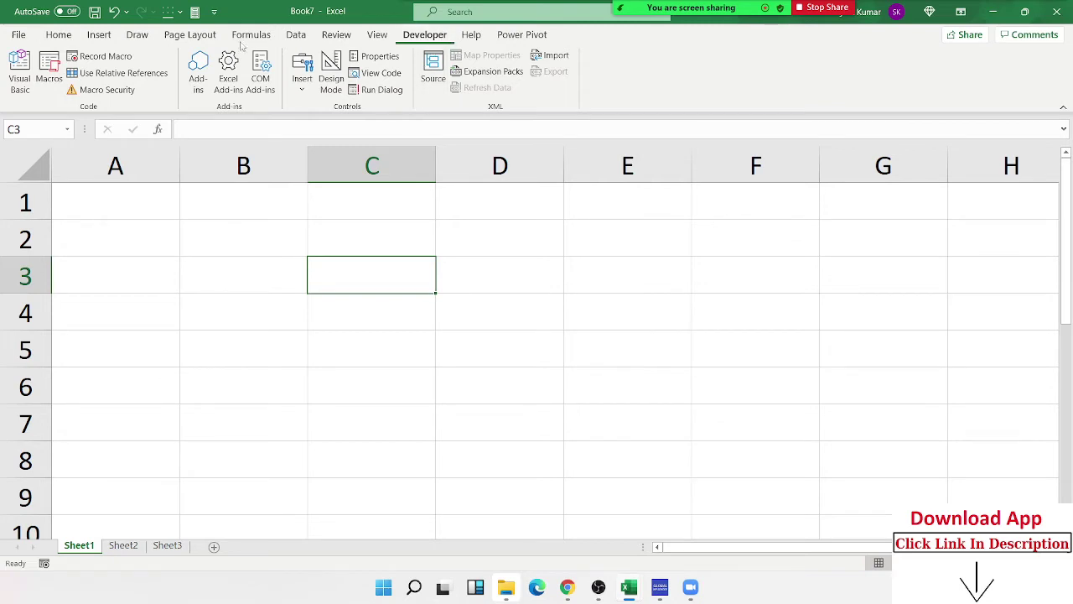
click(19, 35)
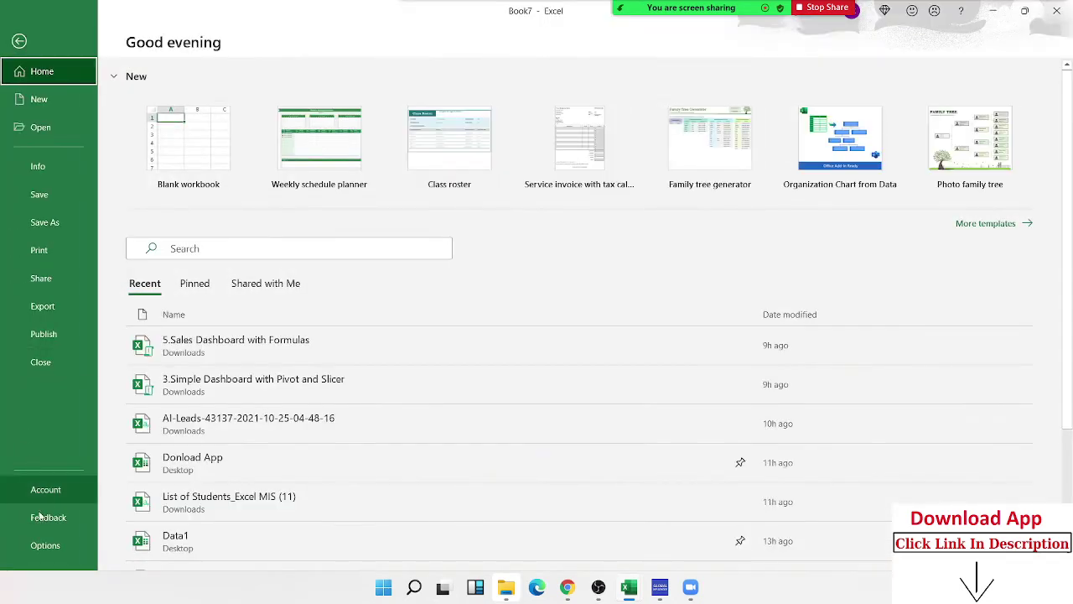
Step: View Customize Ribbon in Excel Options and cancel, then review the Trust Center macro settings and close them
click(45, 545)
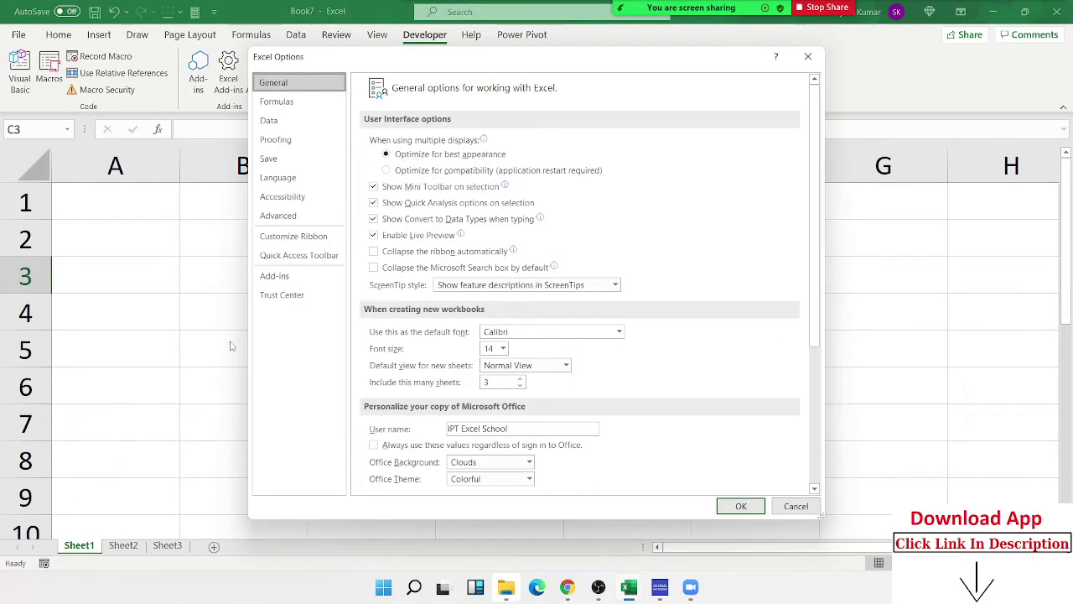
click(277, 238)
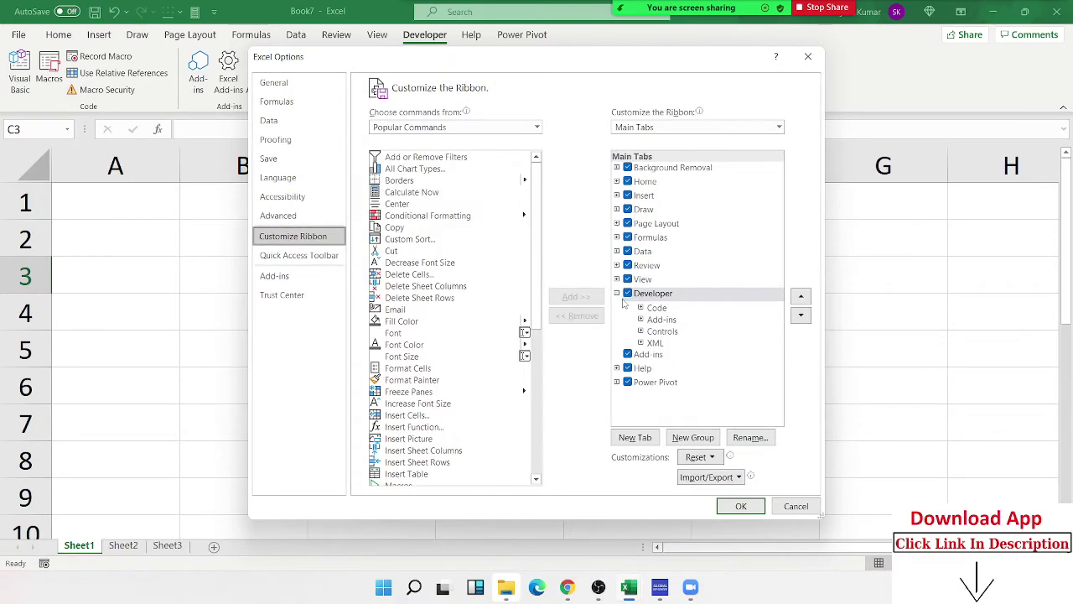
click(797, 506)
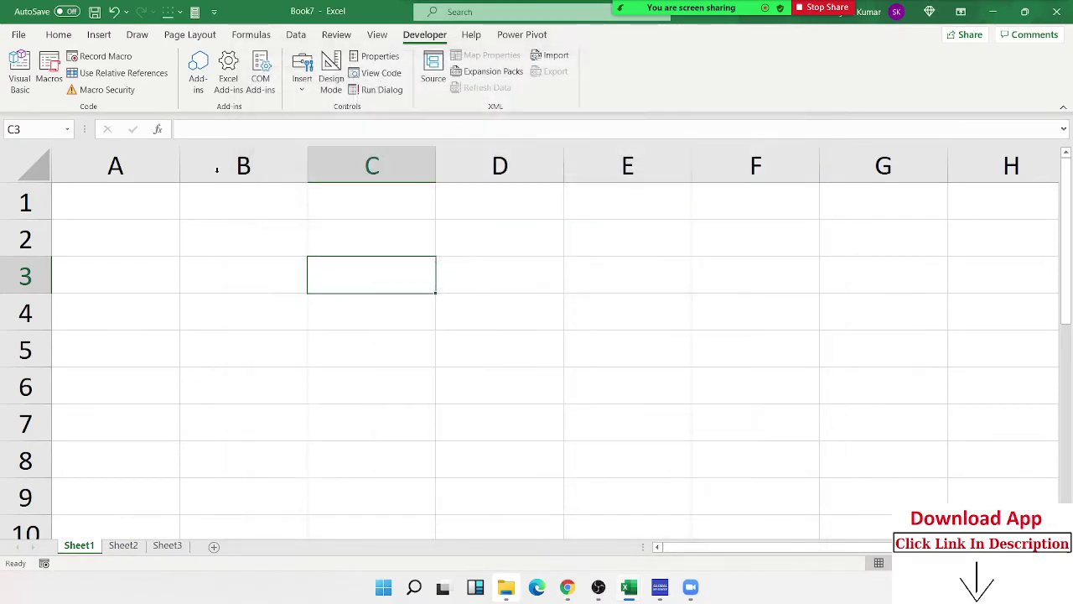
click(101, 90)
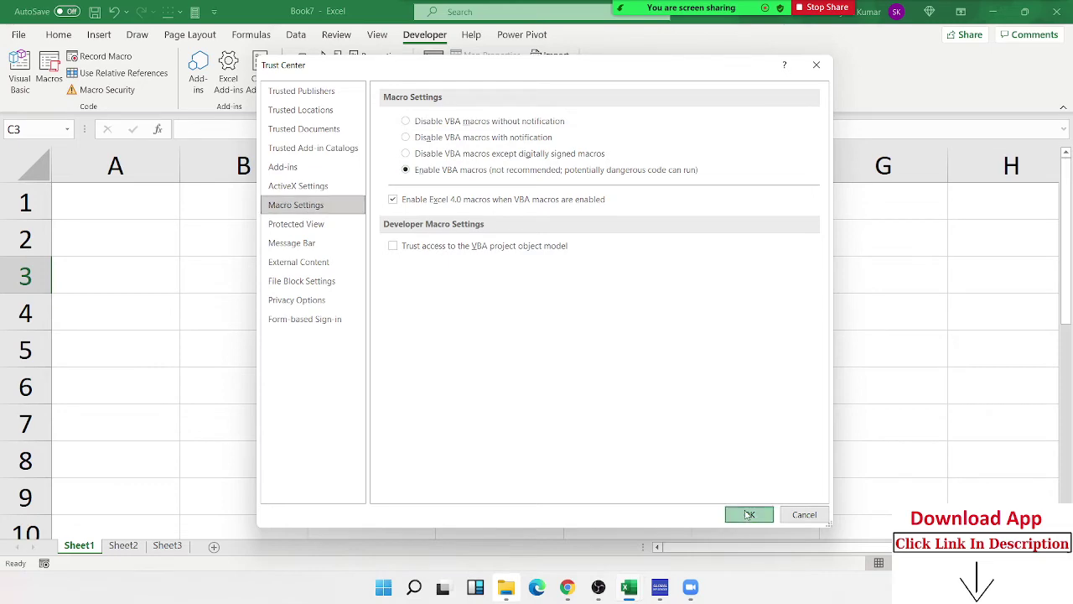
click(797, 518)
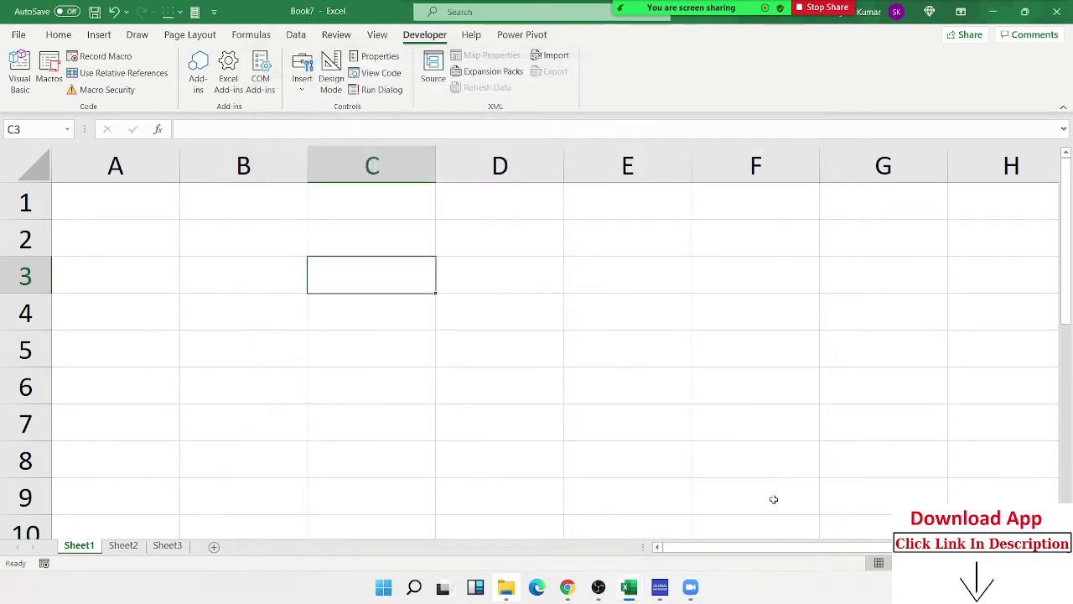
Step: Show the desktop and select the Data1 and Form files
key(super+d)
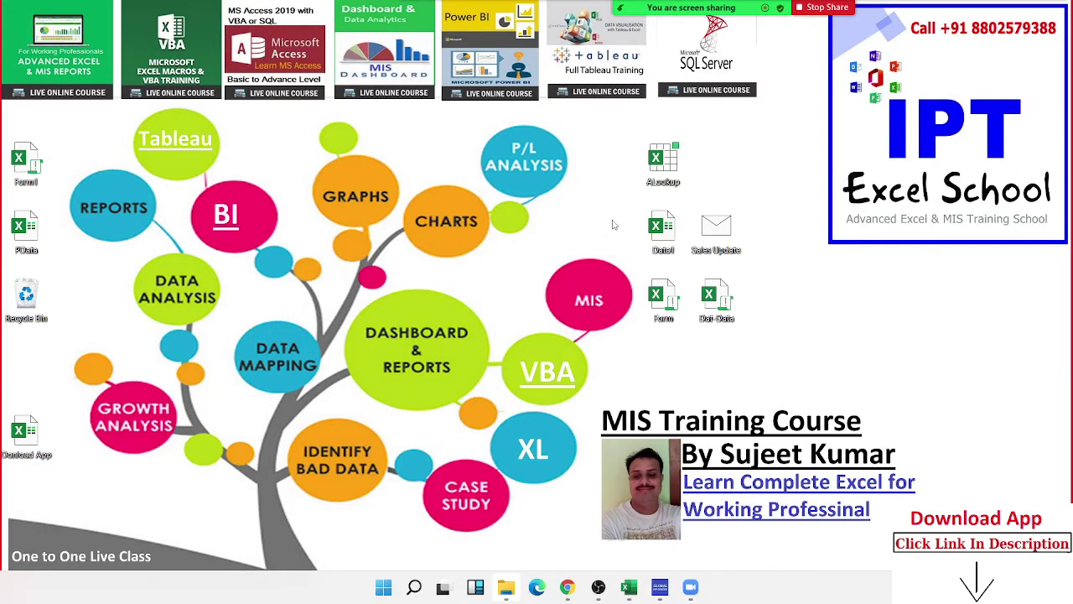
drag(621, 216, 686, 264)
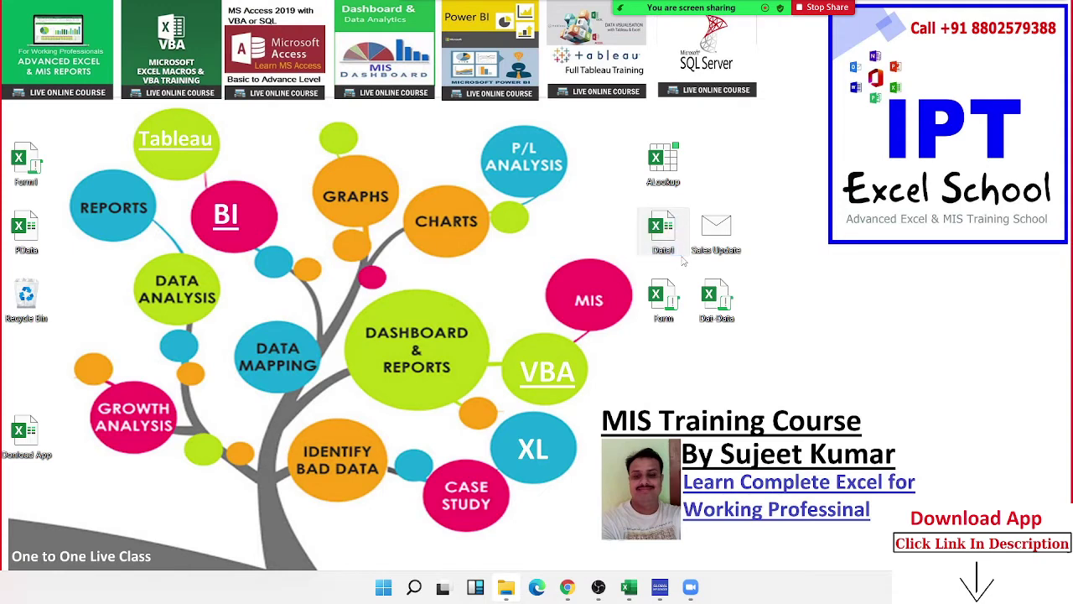
mouse_move(670, 257)
drag(698, 361, 642, 274)
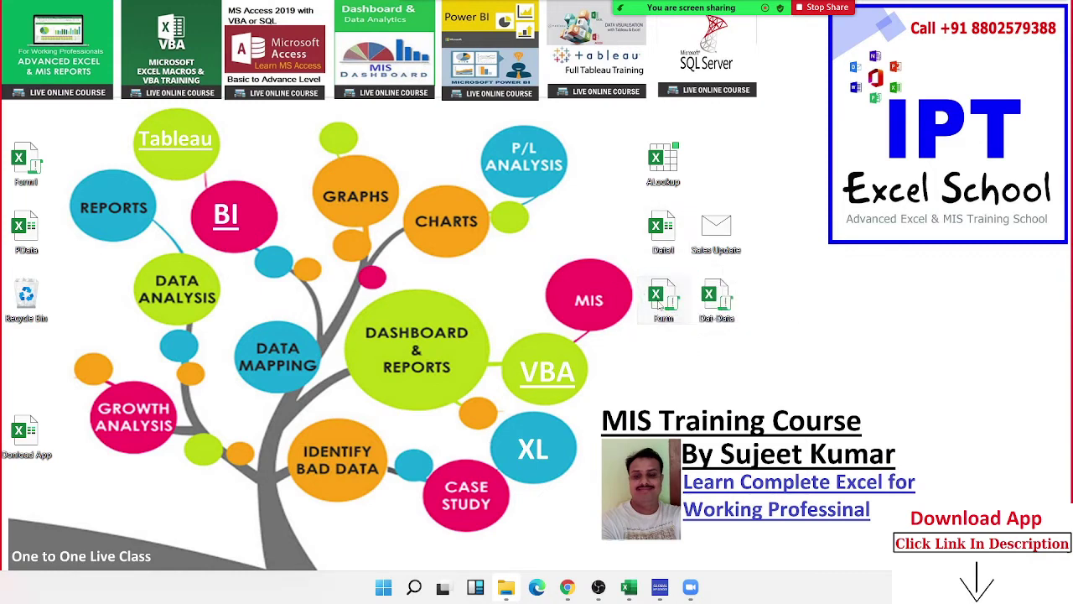
mouse_move(661, 309)
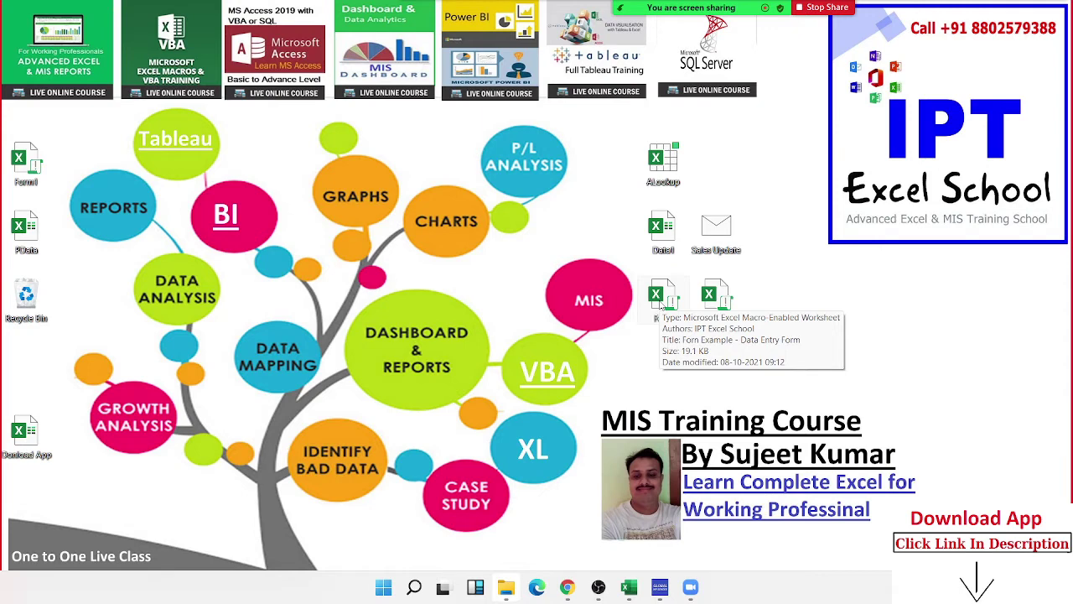
Step: Go from the WhatsApp browser window back to the Book7 workbook and select D2
mouse_move(640, 590)
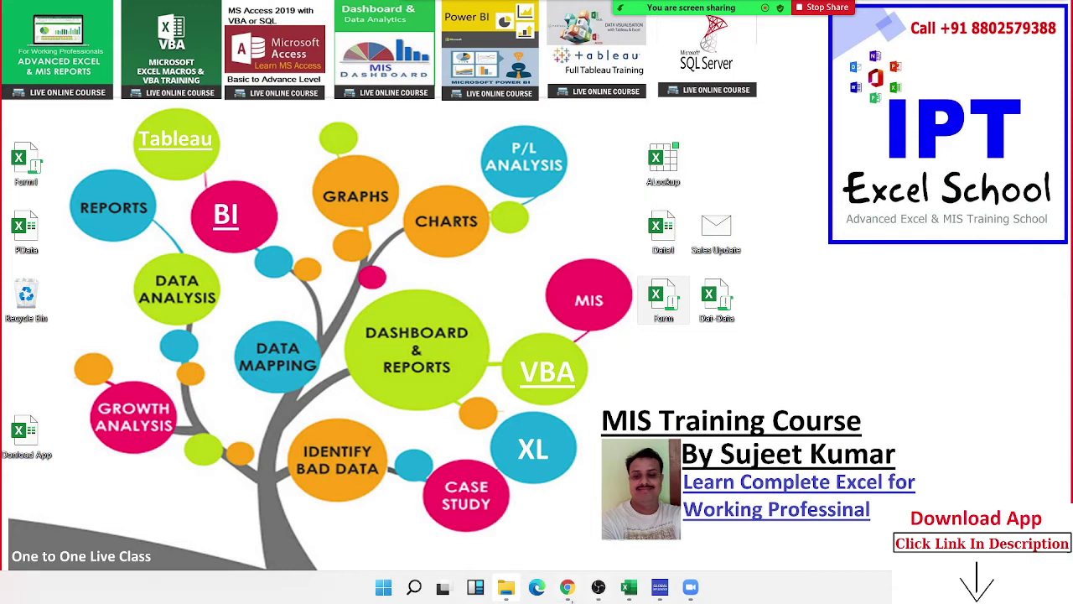
mouse_move(568, 597)
mouse_move(648, 178)
click(570, 590)
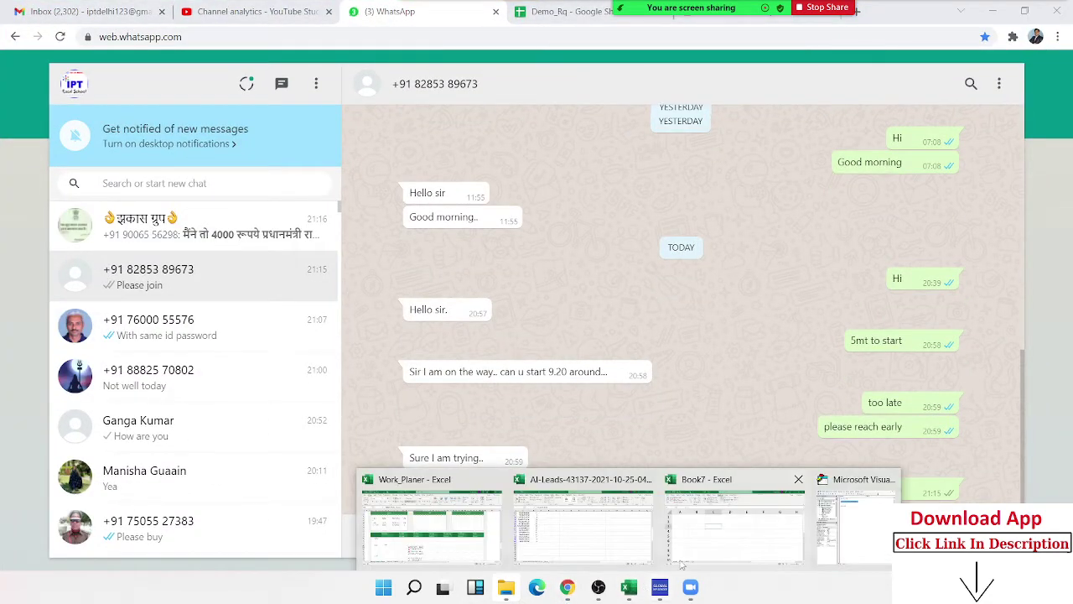
click(745, 546)
click(472, 234)
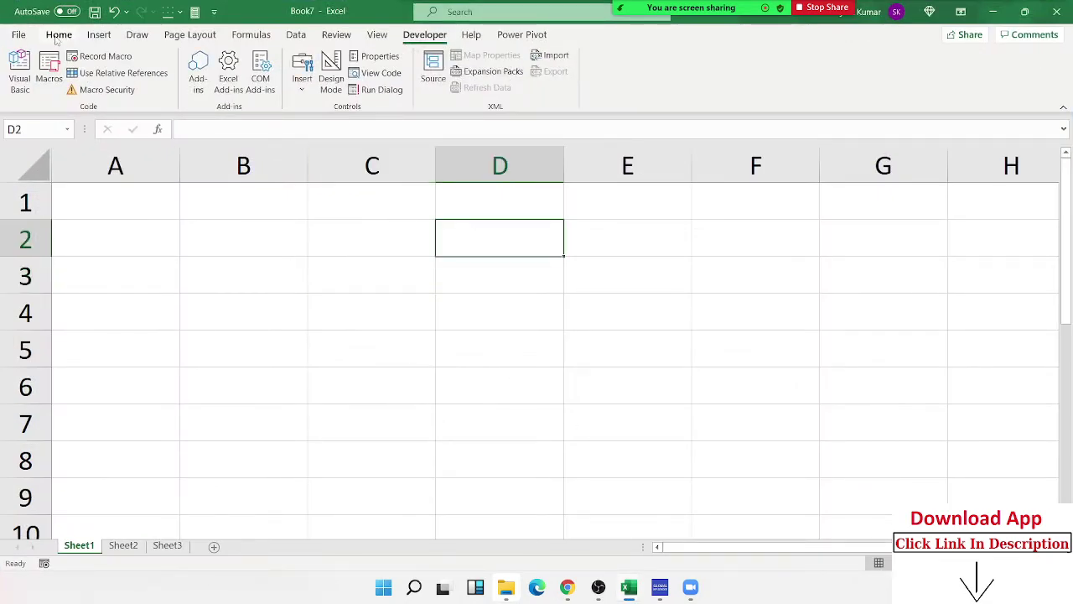
click(95, 12)
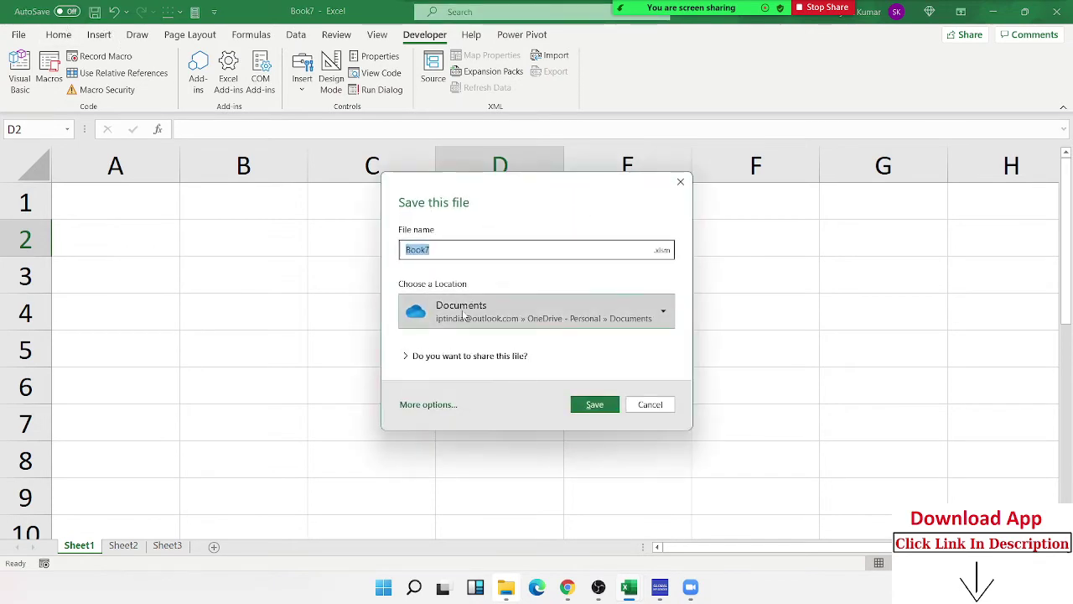
click(662, 251)
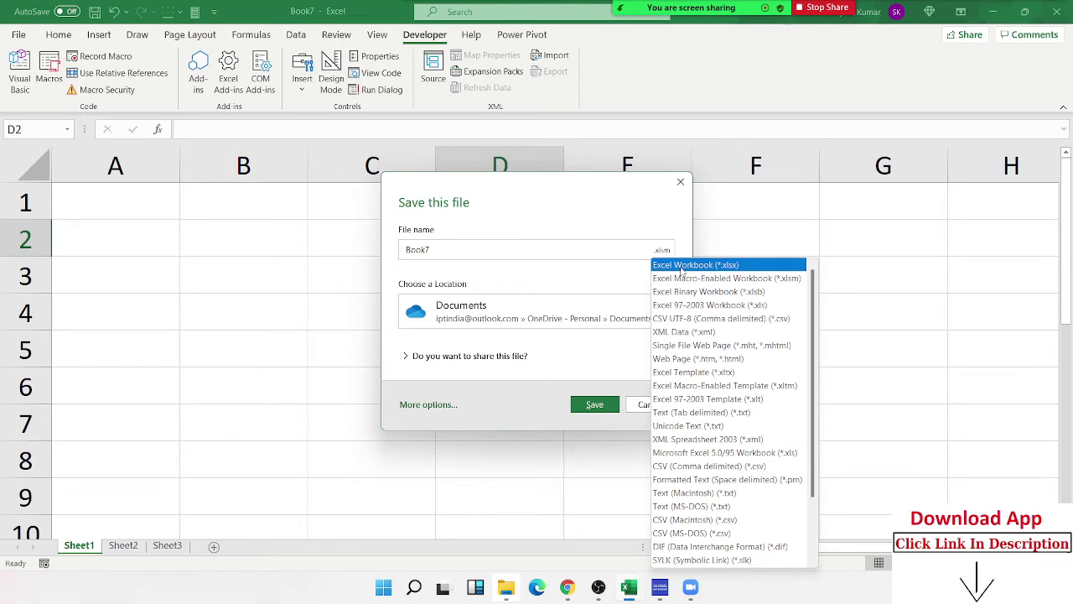
click(647, 226)
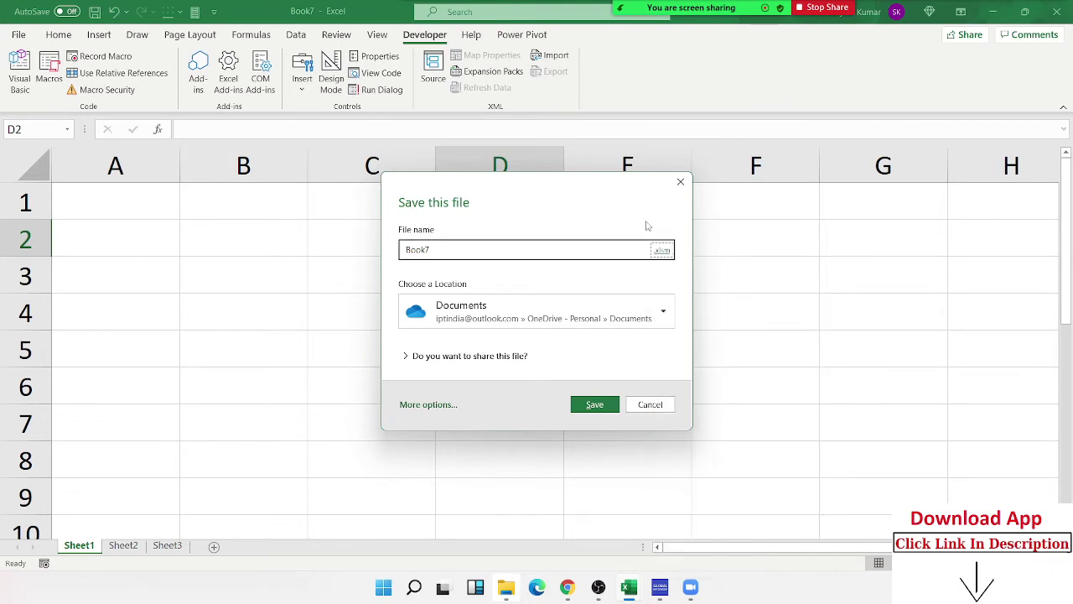
click(646, 404)
click(475, 344)
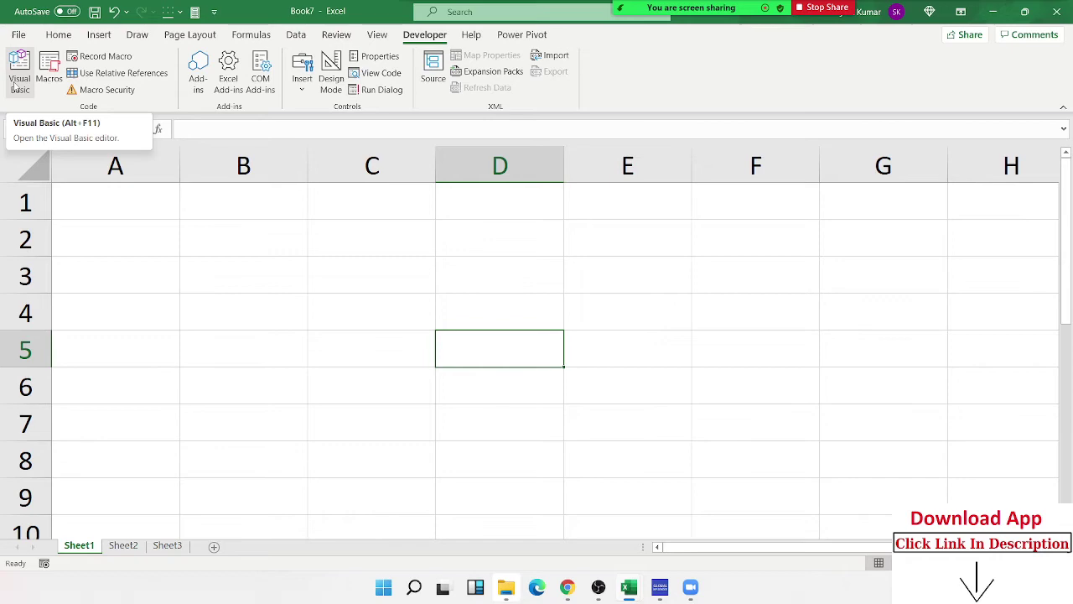
Step: Open the Visual Basic editor maximized and collapse the Book7 project in the project list
click(15, 84)
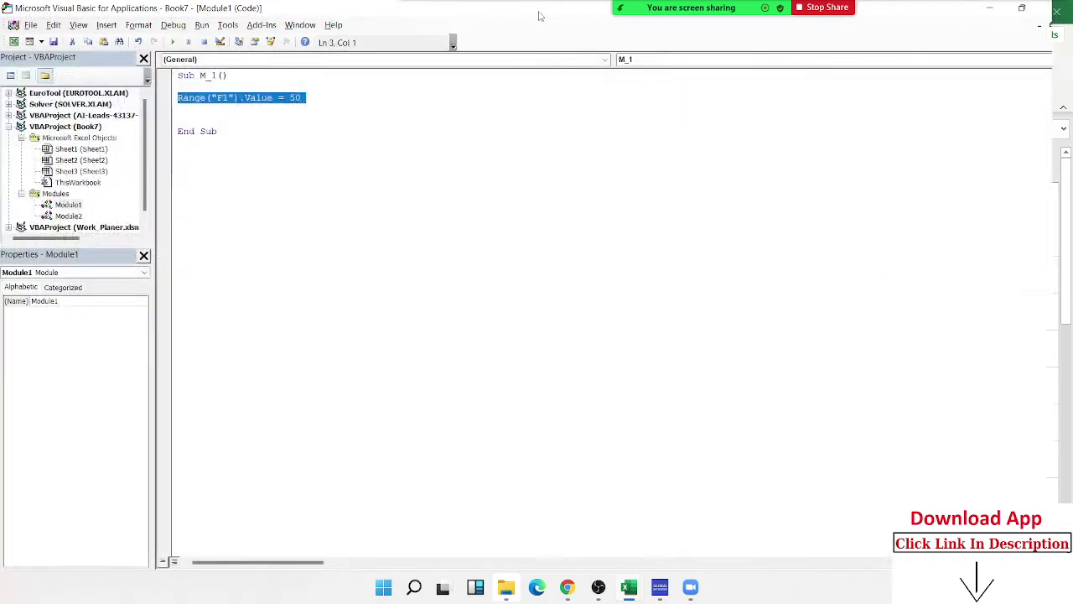
click(533, 11)
click(7, 137)
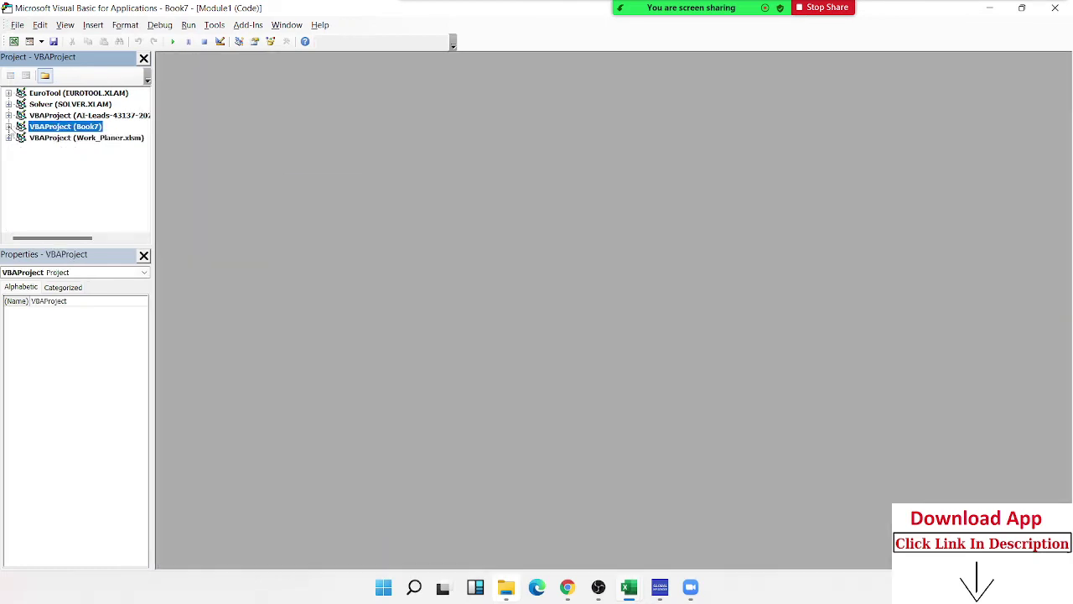
click(9, 127)
Step: Browse the Solver and EuroTool projects, then return to Book7 and show Module2's Macro1 code
mouse_move(635, 588)
click(77, 104)
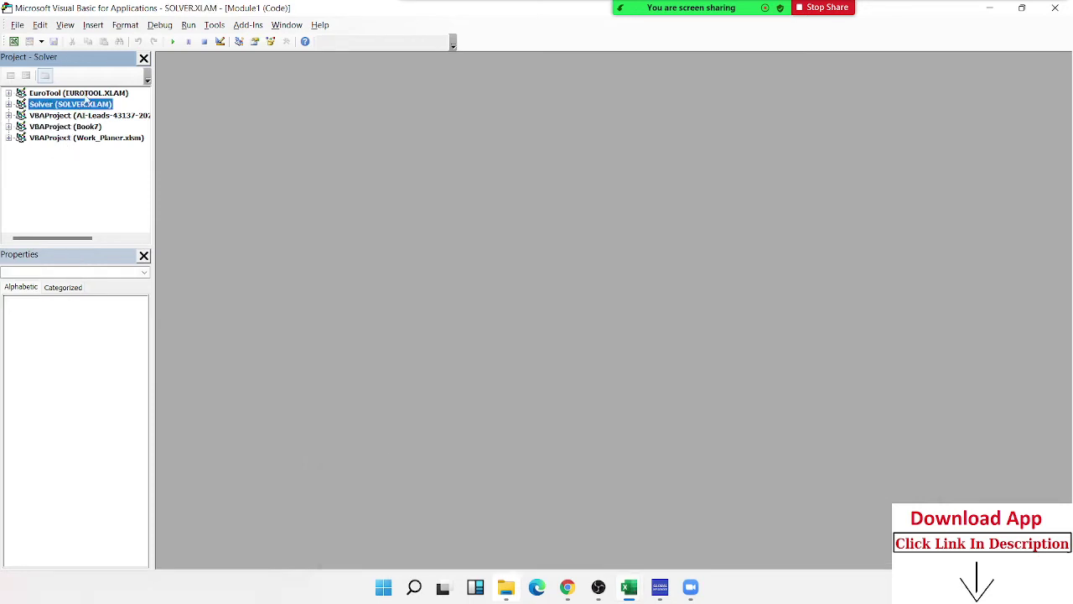
click(85, 93)
click(87, 104)
click(89, 127)
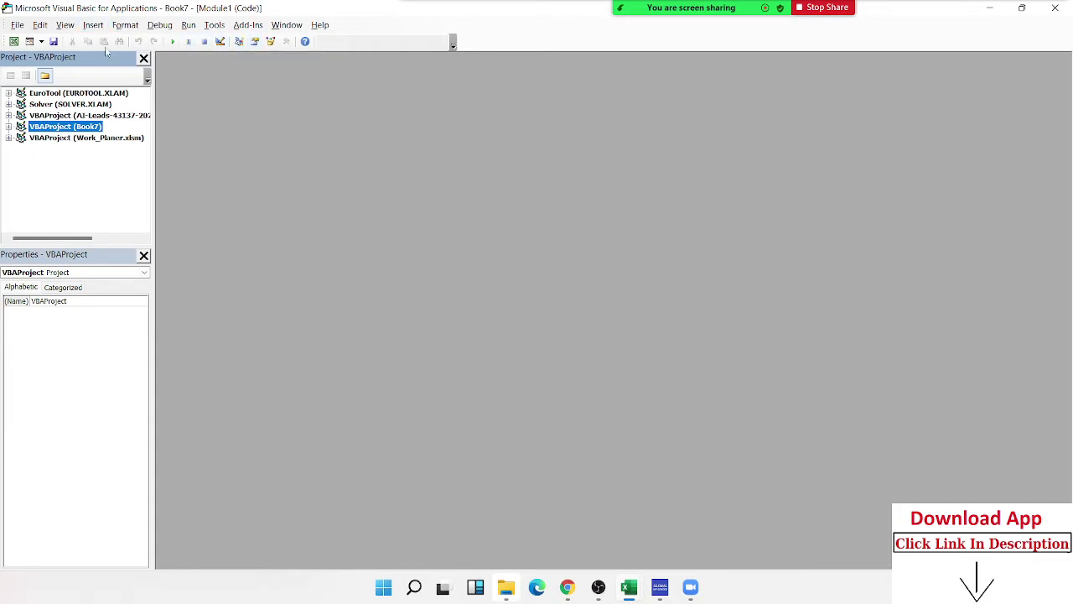
click(63, 26)
click(406, 225)
Step: Expand Book7 and view the code of Sheet1, Sheet2 and Sheet3, ending on empty ThisWorkbook
click(8, 127)
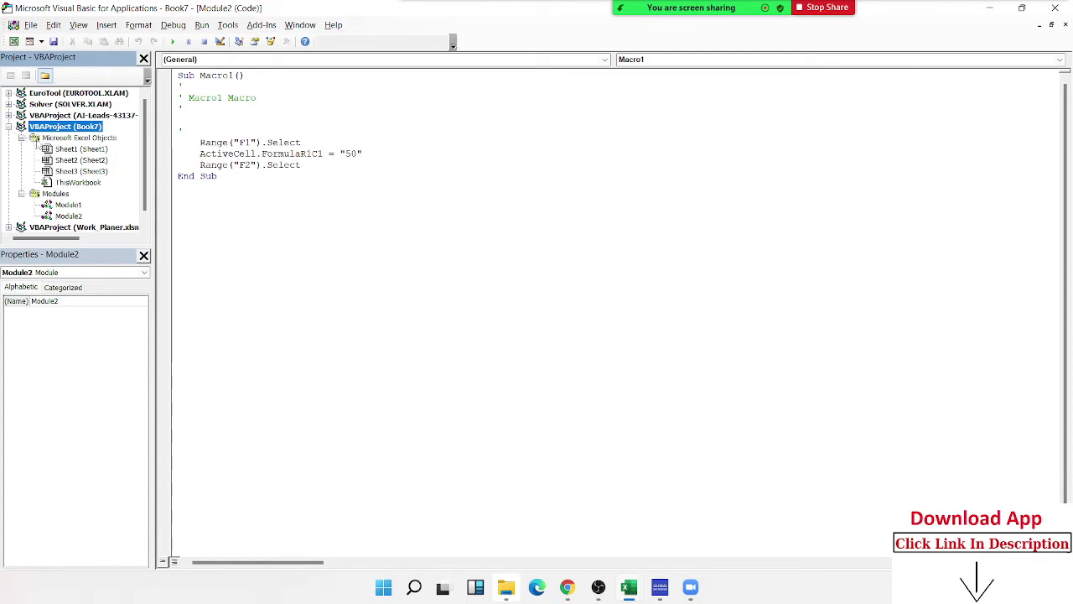
click(74, 151)
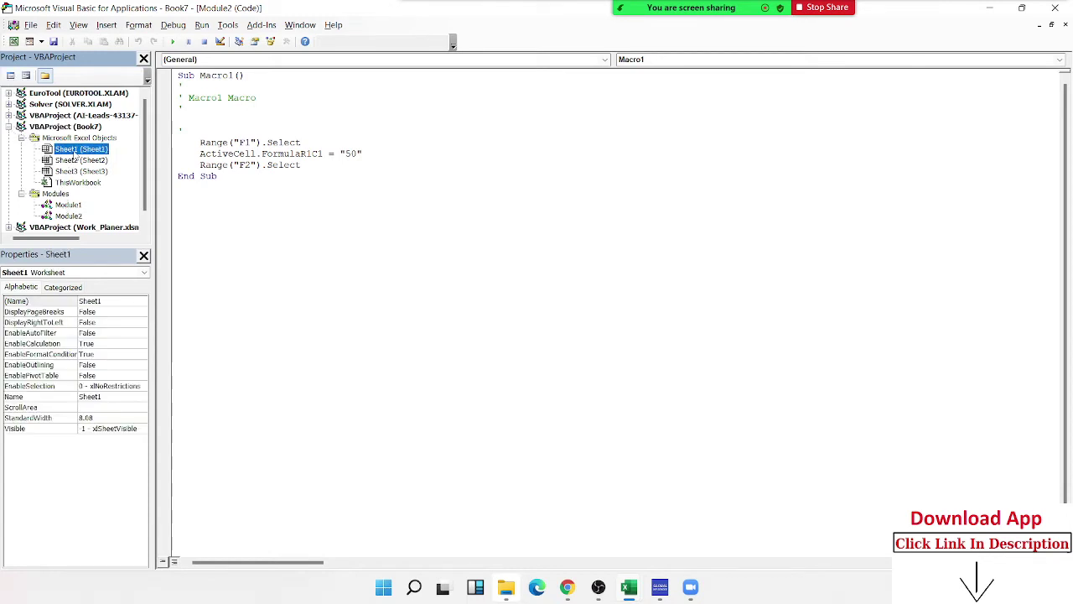
double_click(92, 149)
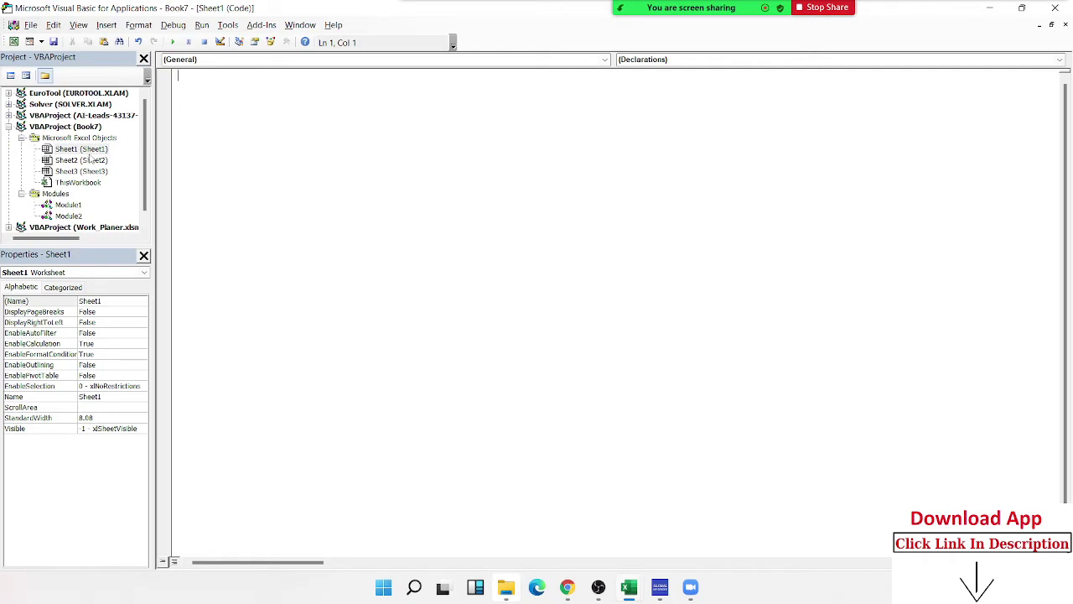
double_click(87, 160)
click(86, 172)
double_click(85, 173)
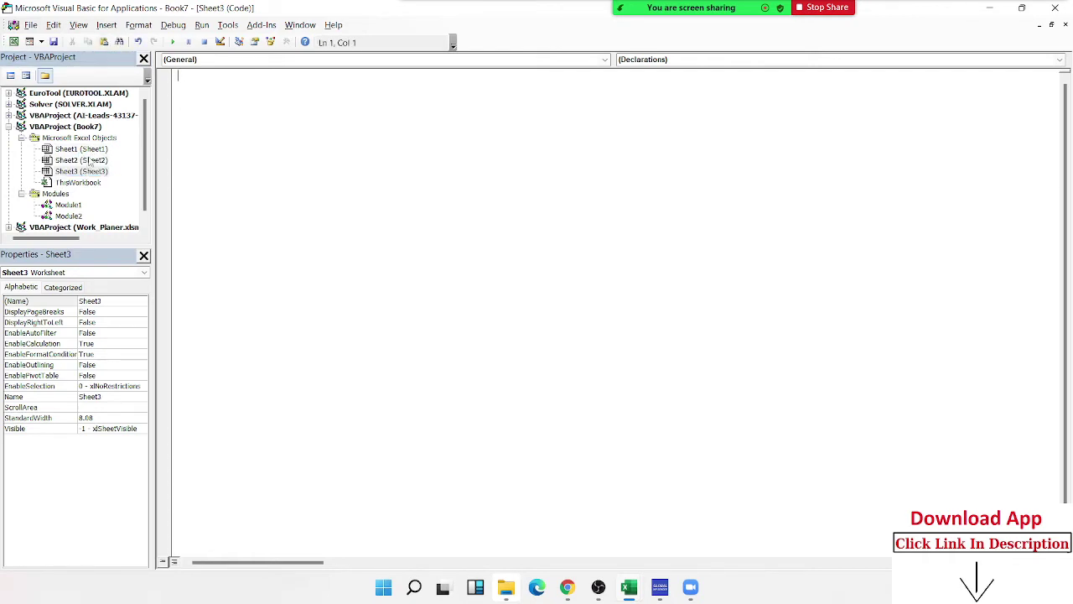
click(88, 161)
click(81, 171)
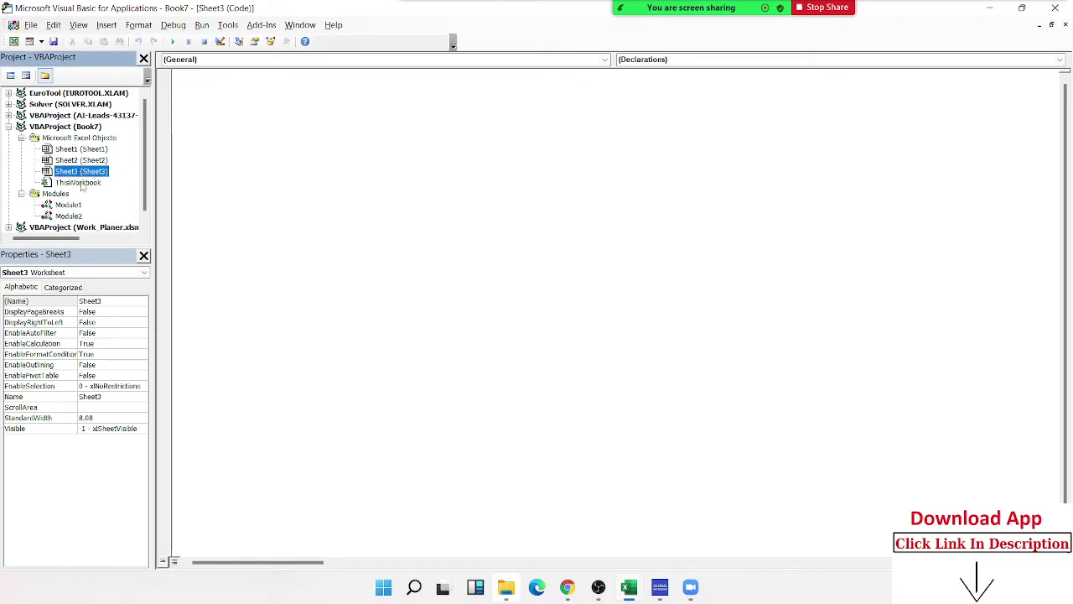
double_click(67, 150)
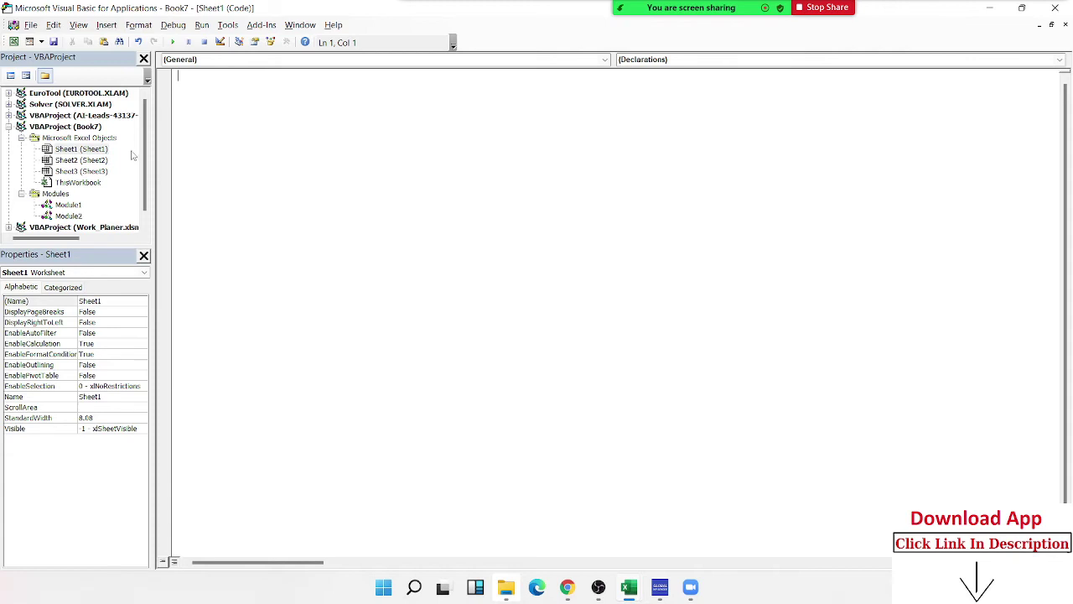
double_click(93, 183)
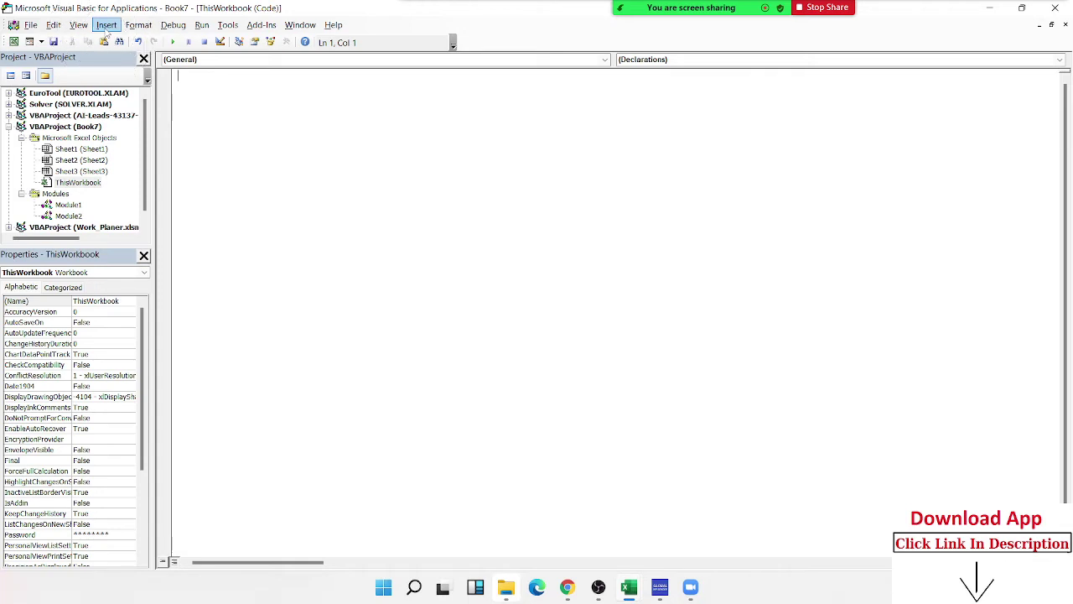
Step: Open Module1 and delete all of its M_1 code
click(106, 25)
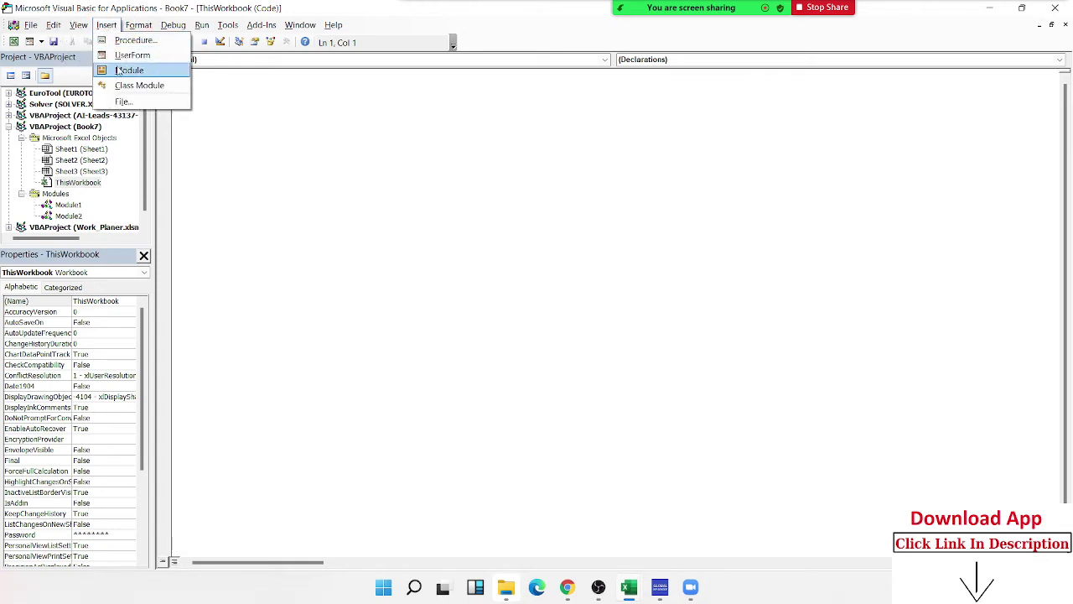
click(74, 215)
click(74, 205)
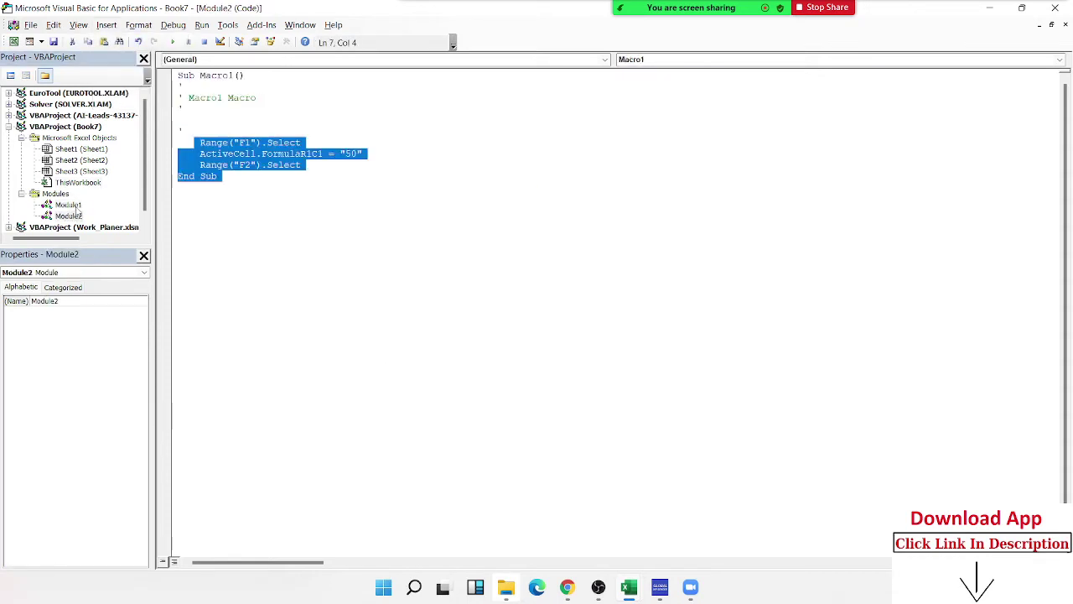
double_click(76, 209)
drag(230, 158, 178, 76)
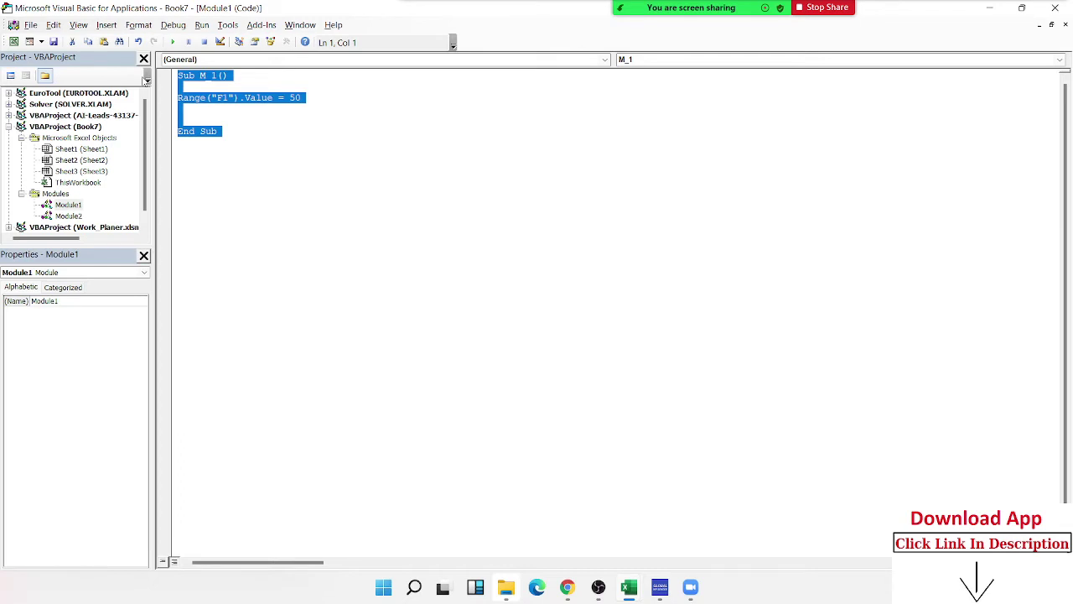
key(Delete)
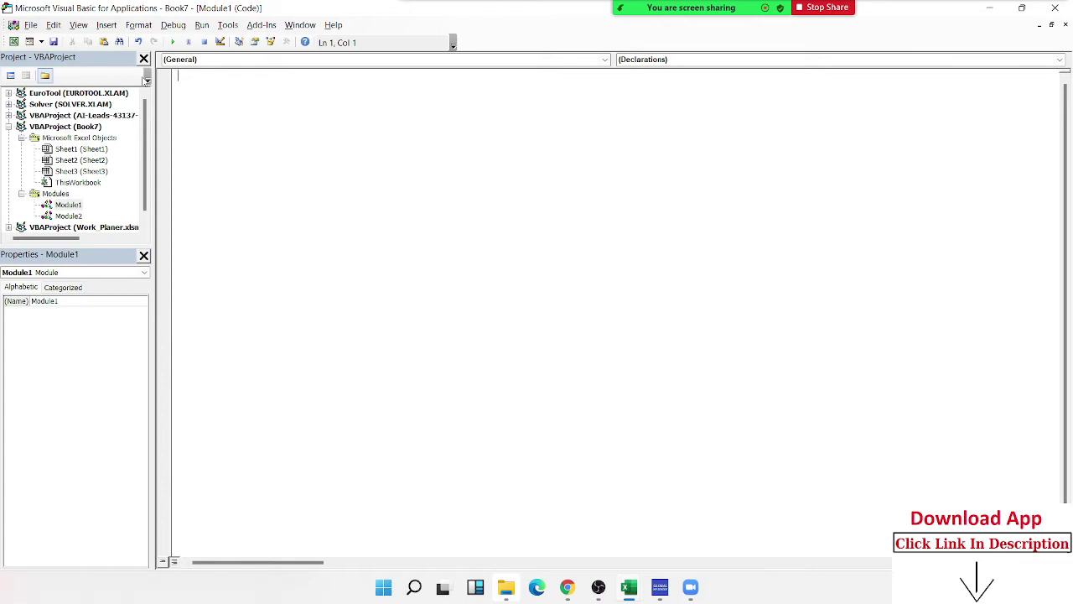
Step: Declare an empty Sub Test() procedure after fixing a compile error, then return to Excel cell C3
text(pu)
text(blic )
text(su)
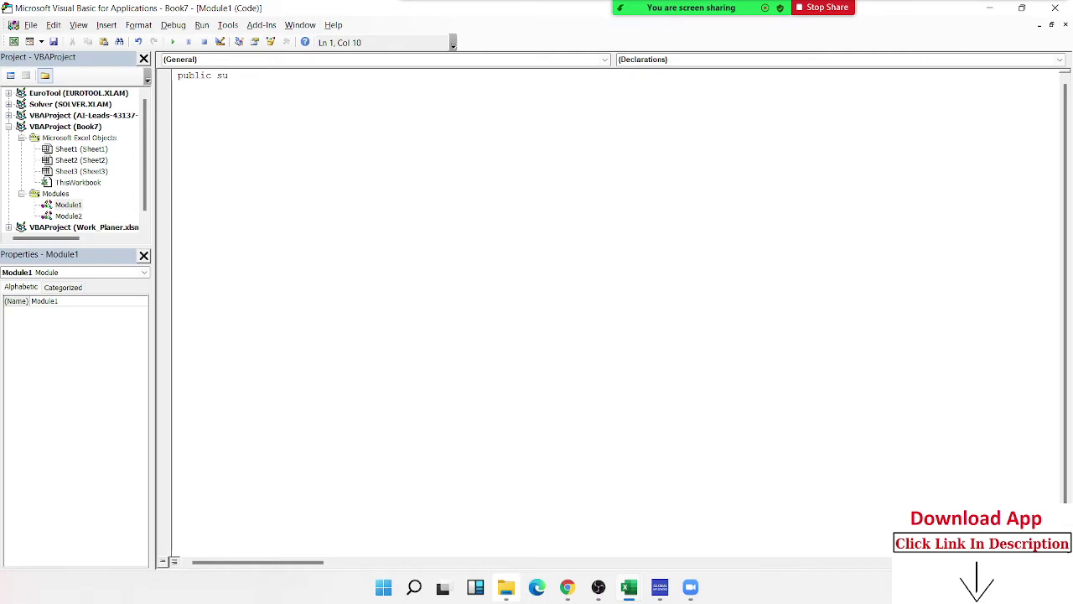
text(b)
key(Return)
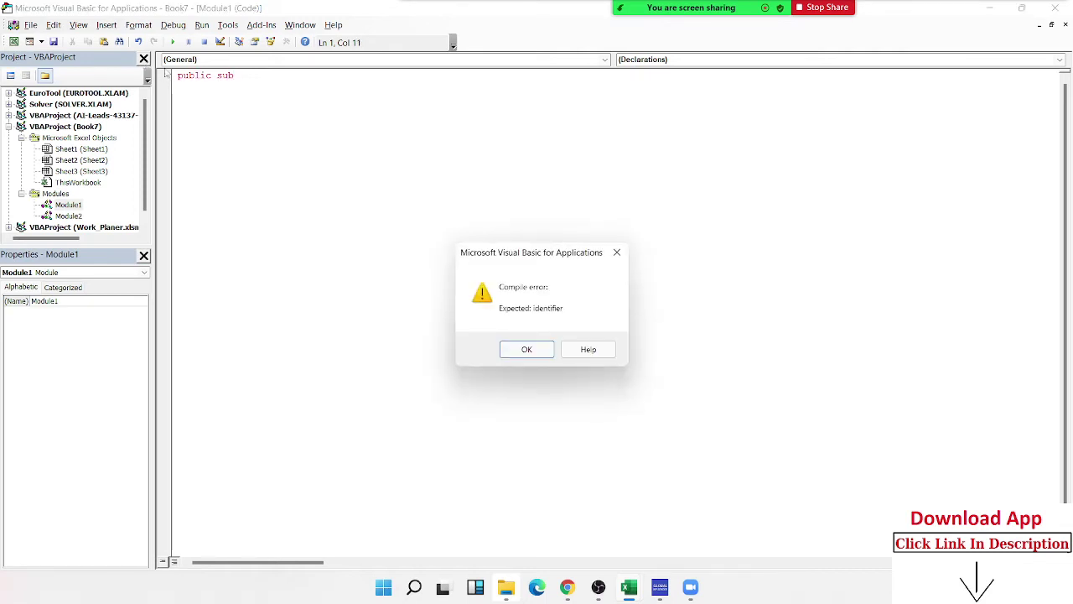
key(Return)
drag(242, 74, 178, 74)
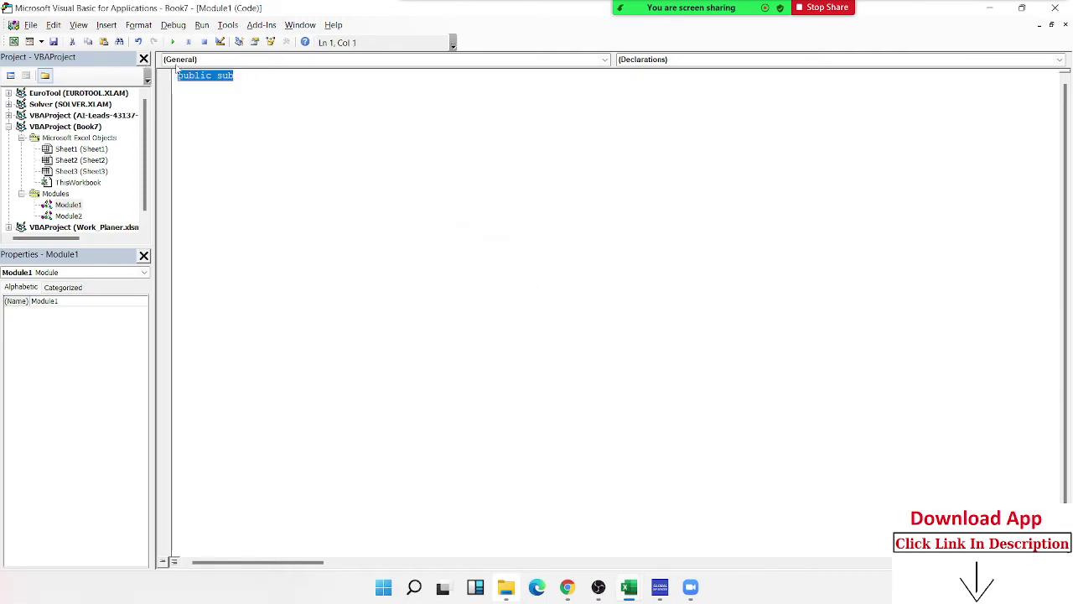
text(publ)
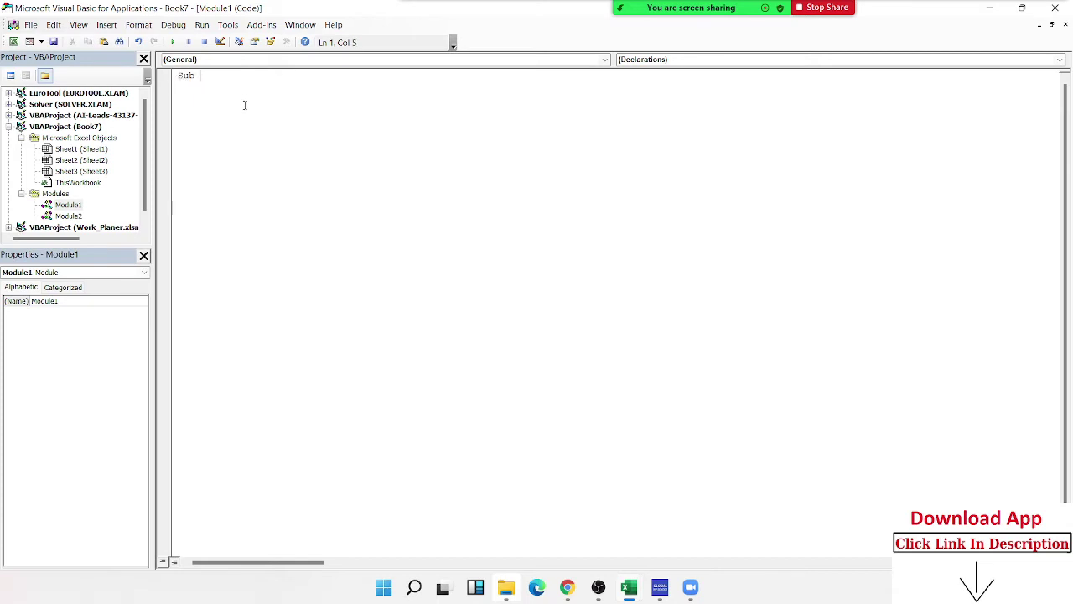
text(Test)
text(()
text())
key(Return)
key(Return)
key(Return)
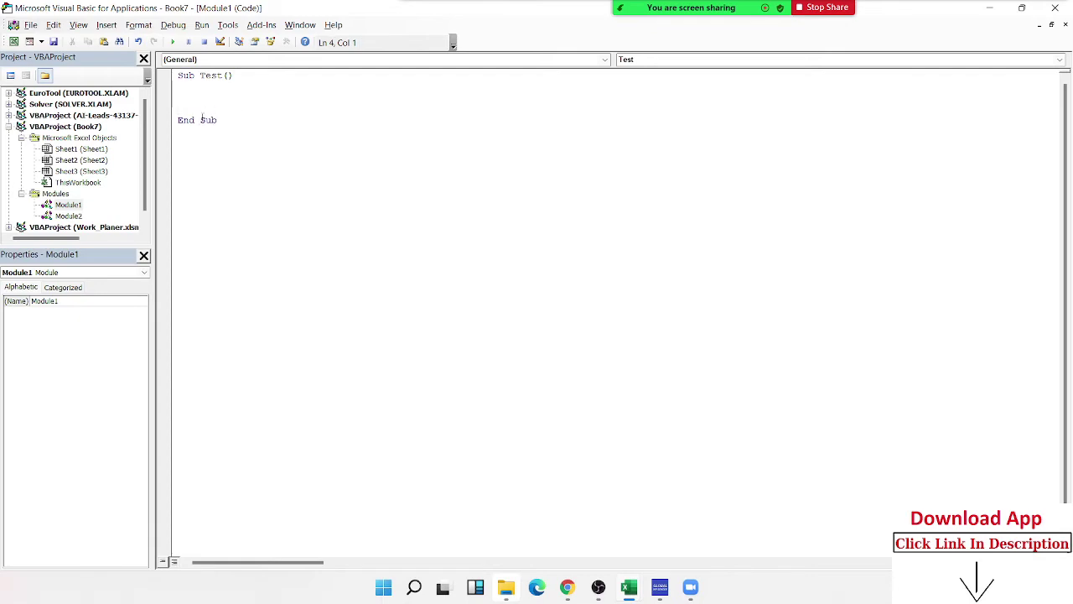
key(alt+F11)
click(309, 270)
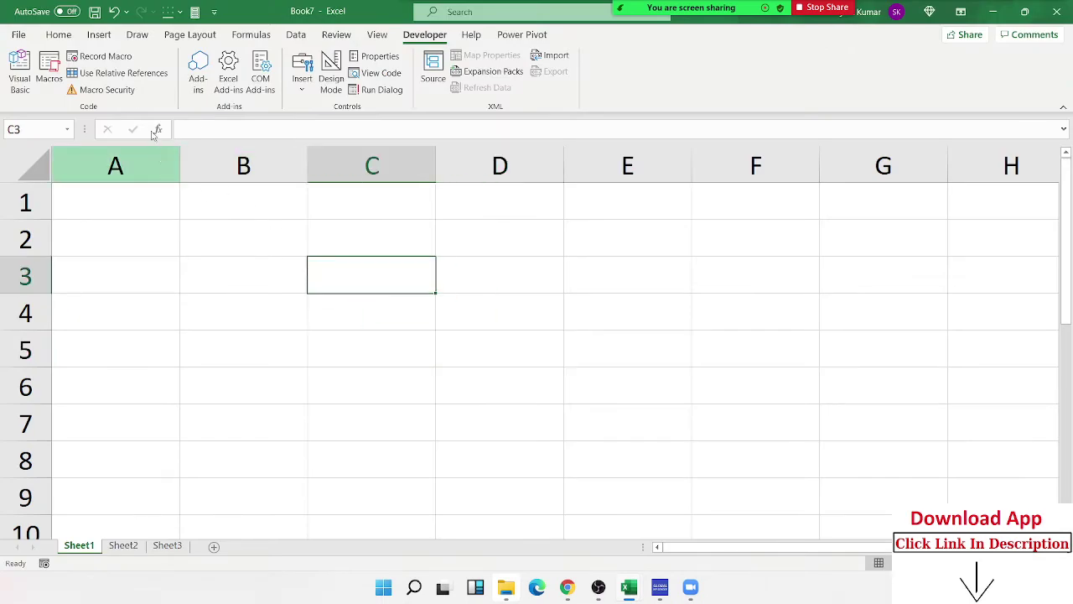
Step: Run the Test macro from the Macros list and go back to the VBA editor
click(49, 71)
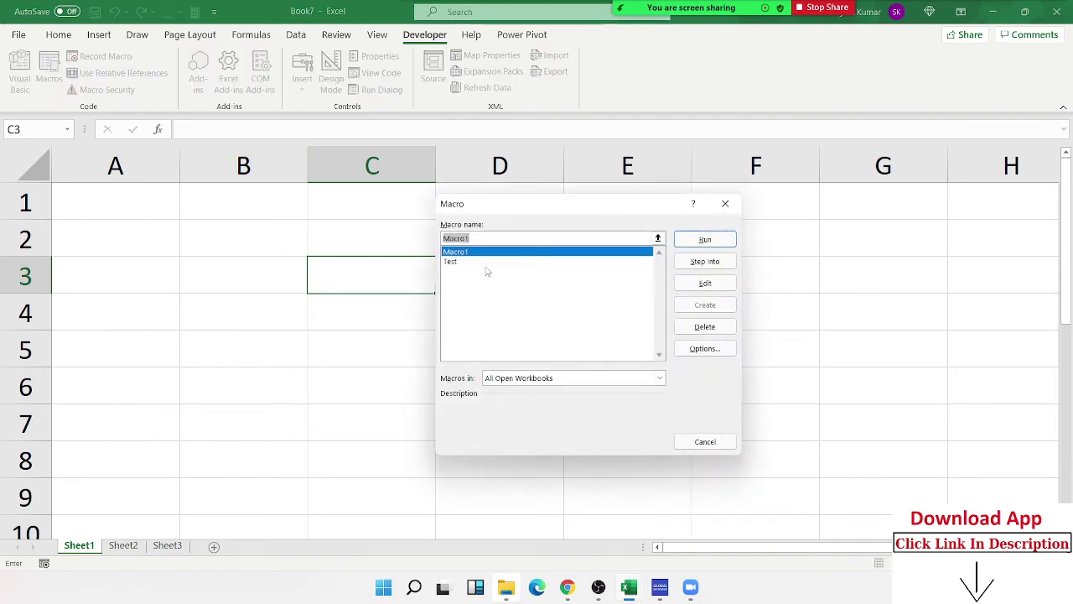
click(453, 262)
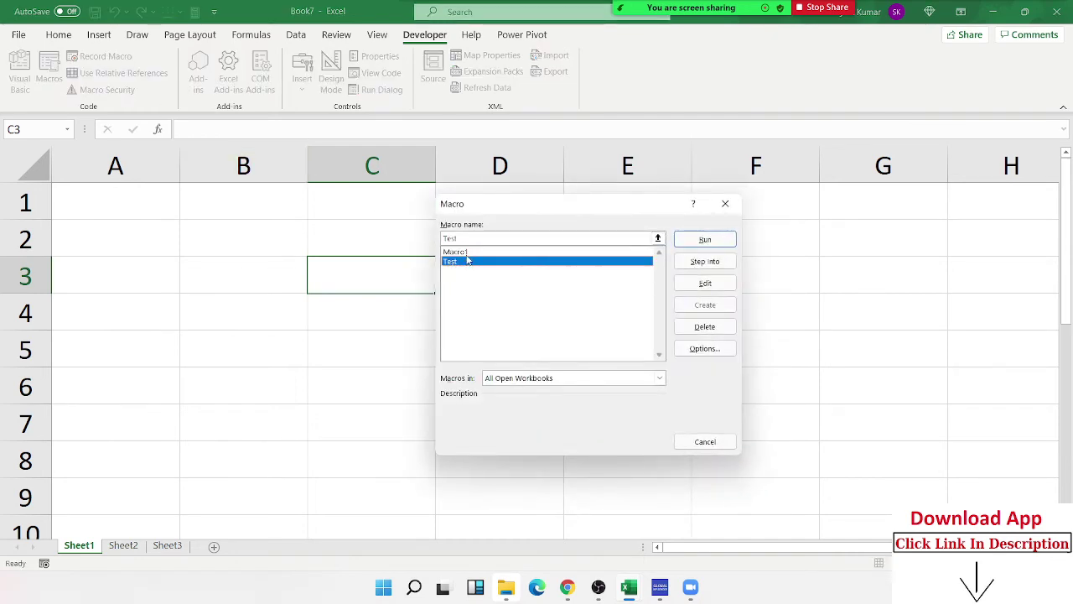
click(685, 243)
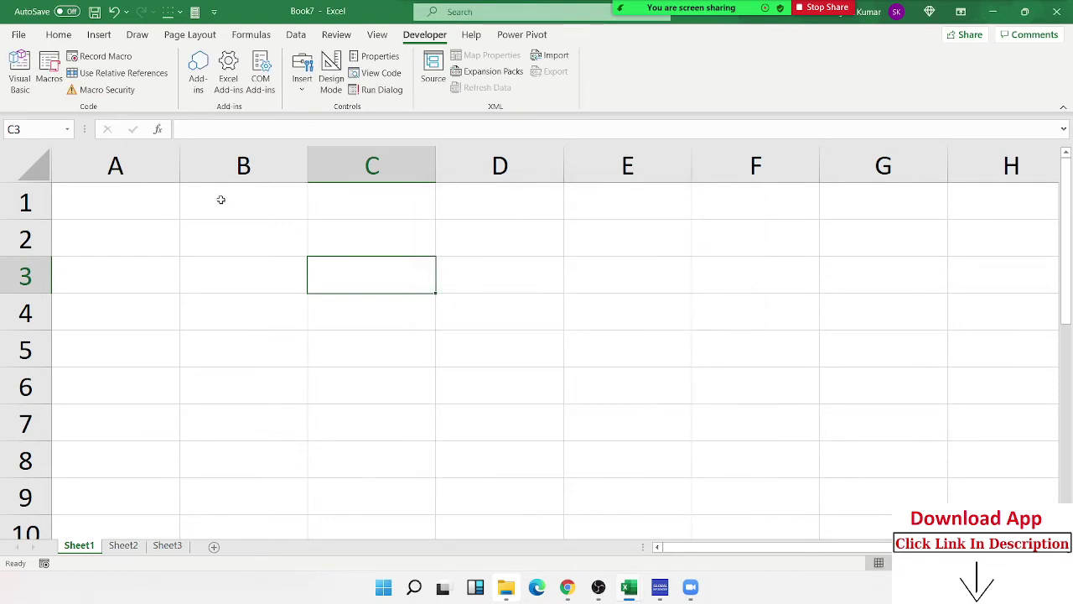
key(alt+F11)
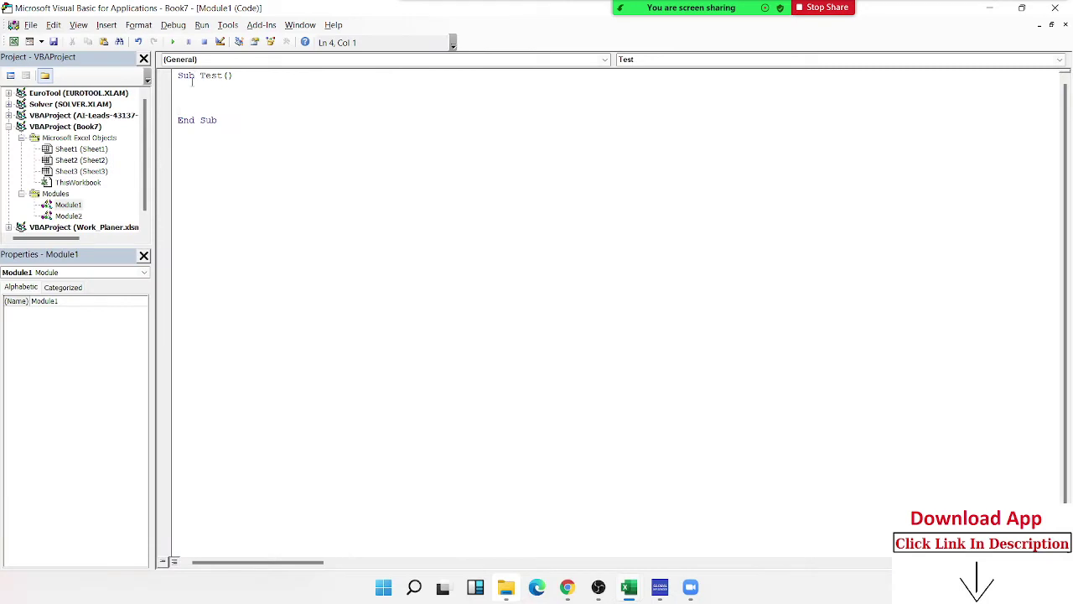
Step: Inspect the Test procedure's Sub and End Sub lines and select the whole procedure
click(191, 84)
double_click(189, 76)
double_click(183, 121)
click(189, 148)
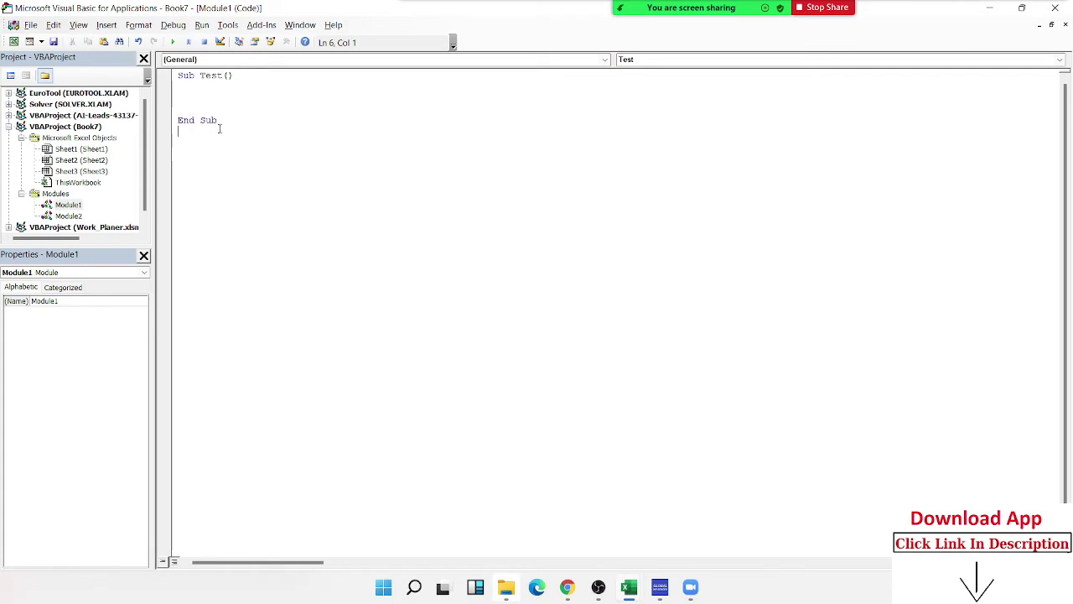
drag(220, 128, 147, 69)
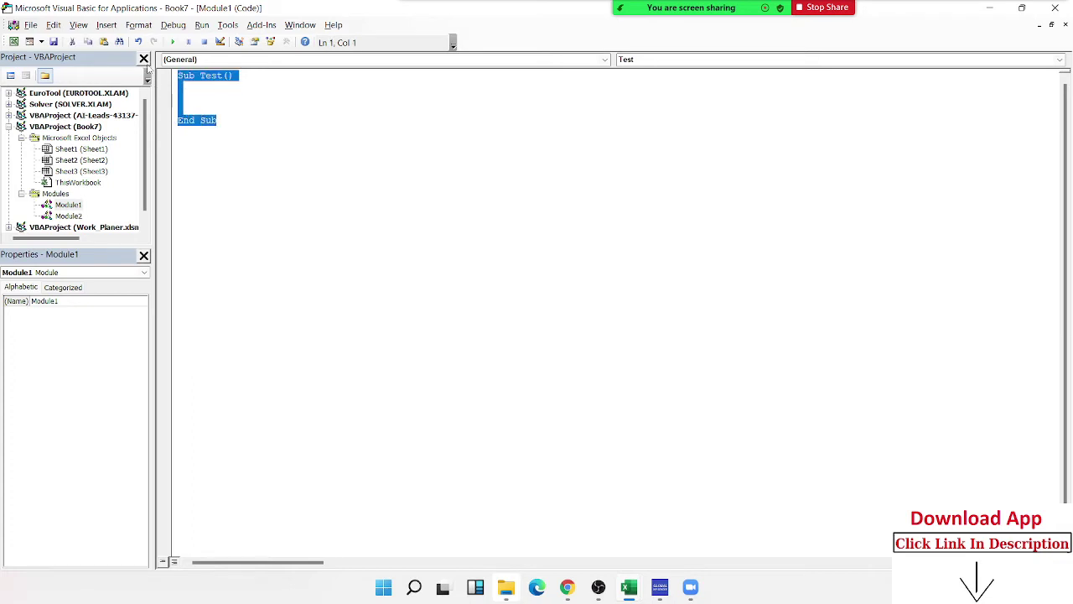
click(217, 268)
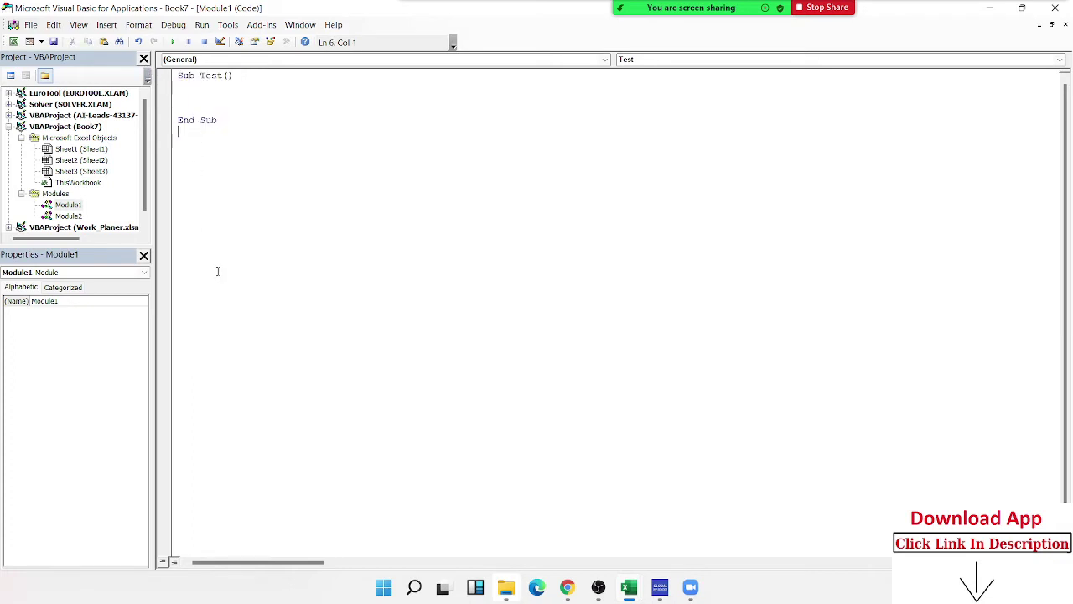
Step: Add Today after the Test procedure name
drag(182, 105, 161, 80)
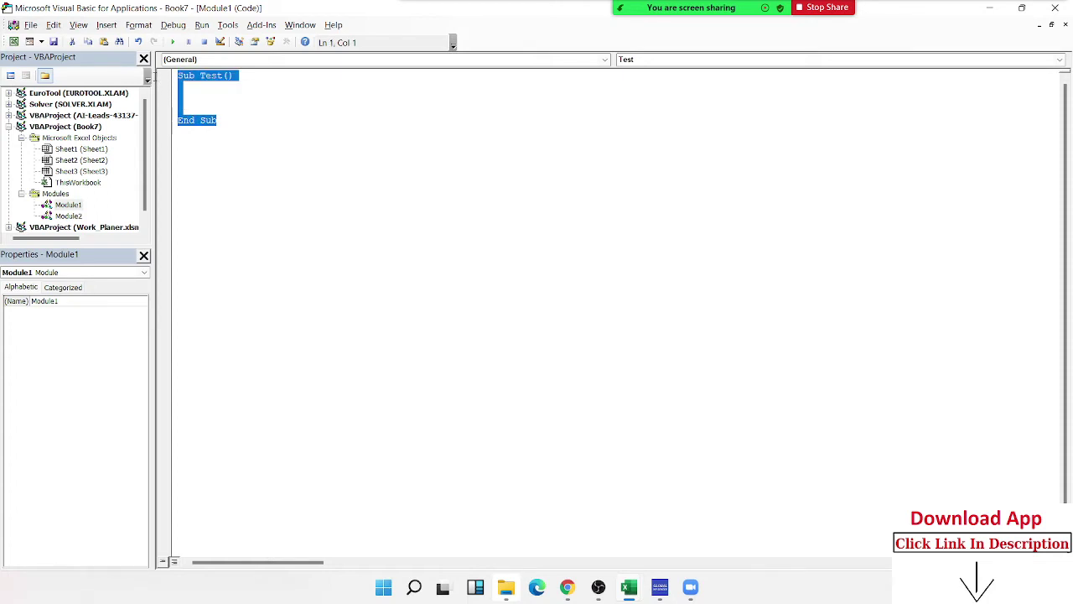
click(183, 98)
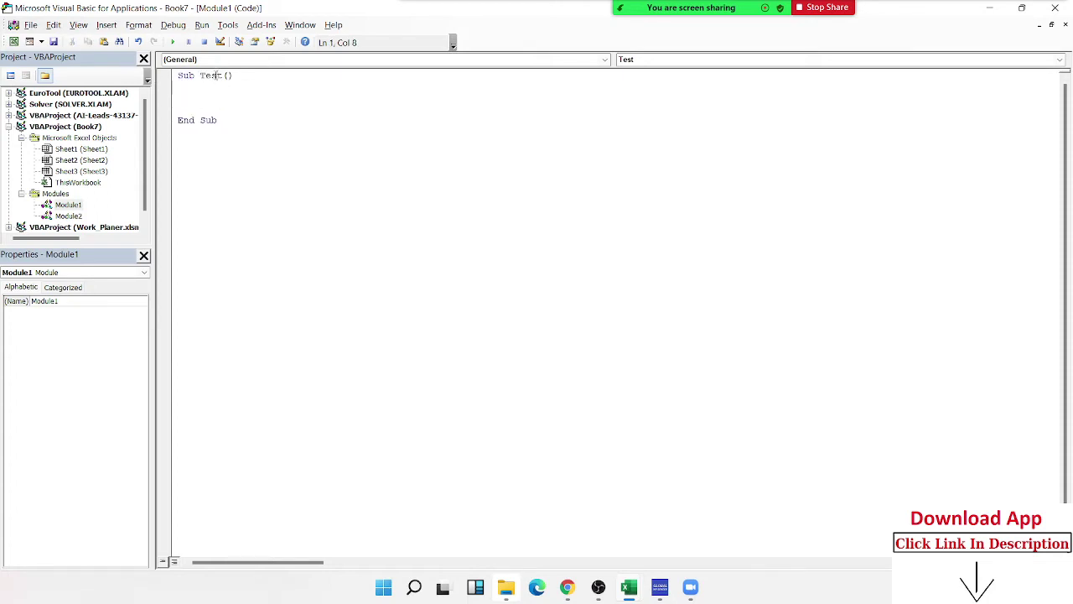
double_click(211, 76)
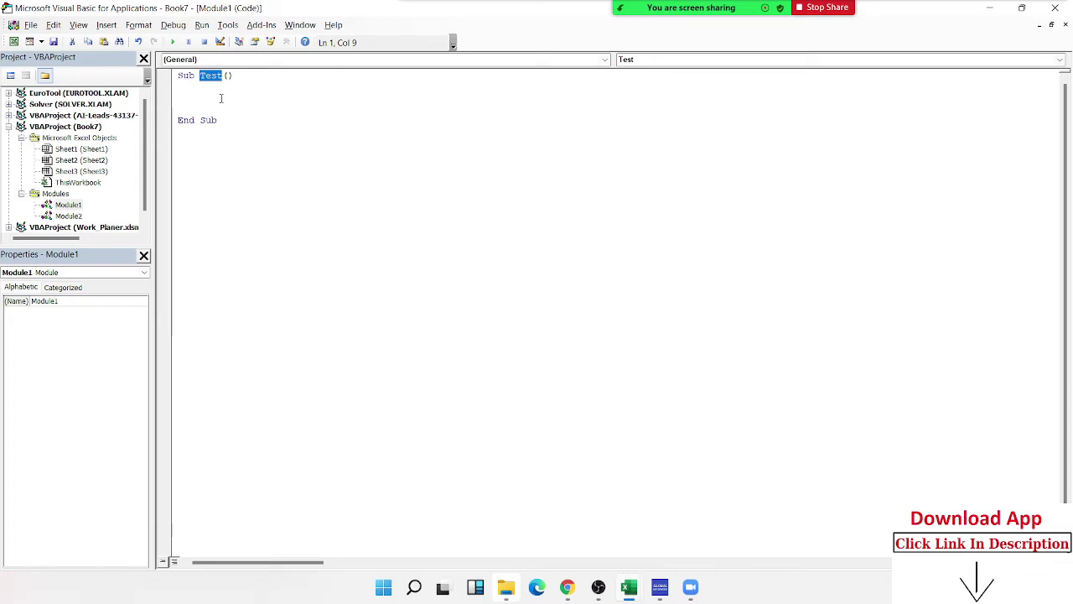
click(223, 79)
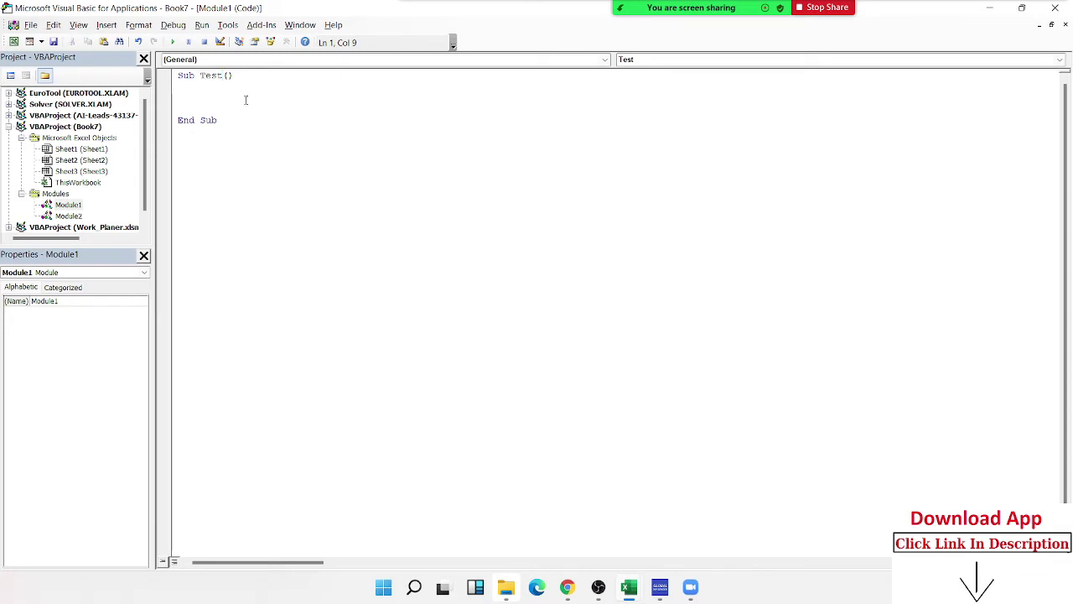
text(Tod)
text(ay)
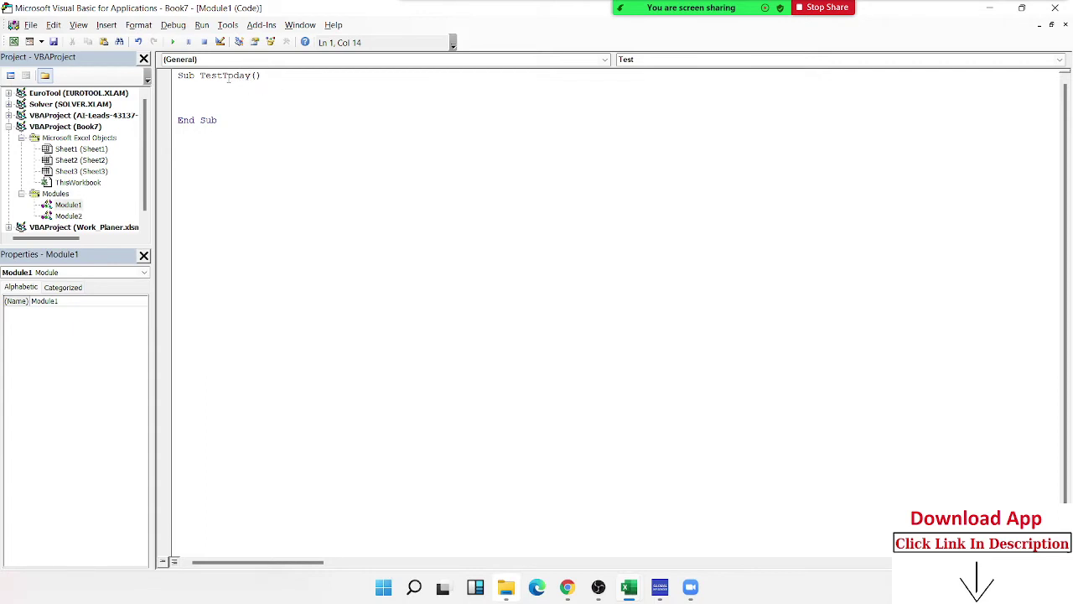
Step: Join the words with an underscore so the procedure is named Test_Today
click(224, 77)
key(BackSpace)
text(-)
key(BackSpace)
text(/)
key(BackSpace)
text(_)
click(208, 87)
Step: Start a new procedure below End Sub by typing sub Test_1()
double_click(210, 77)
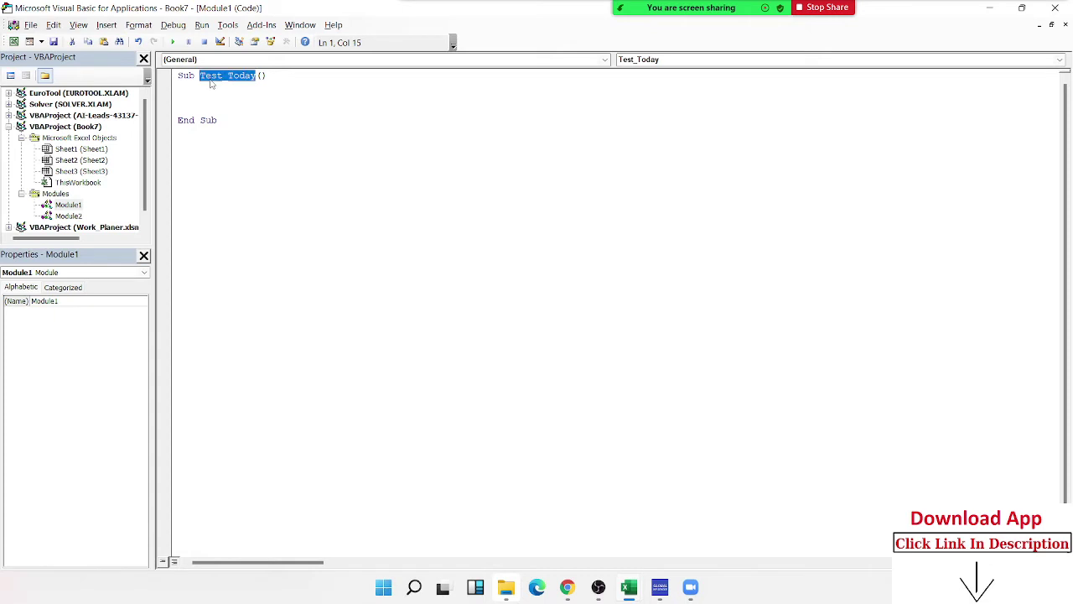
click(202, 147)
text(sub )
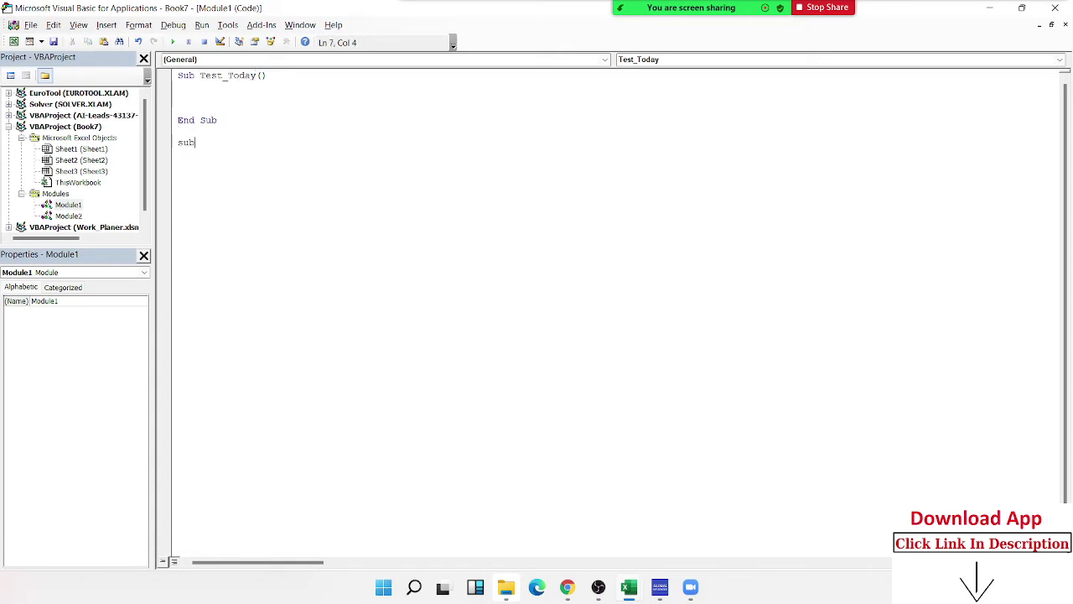
text(Te)
text(st)
text(_1())
Step: Complete the Test_1 procedure, rename it Raj1, and return to the Excel workbook
key(Return)
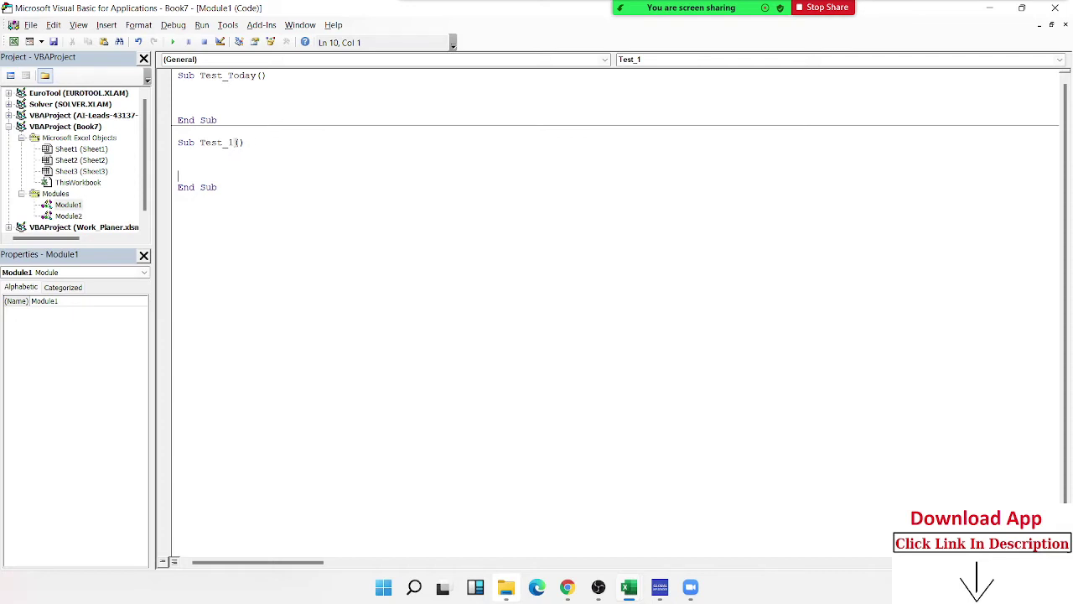
drag(234, 142, 197, 143)
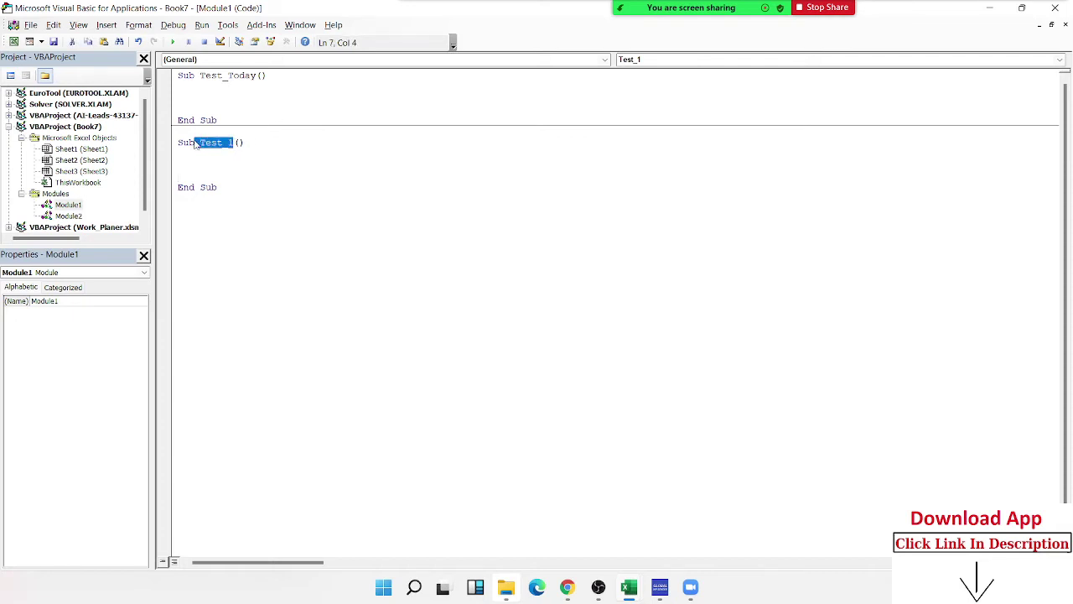
text(Raj1)
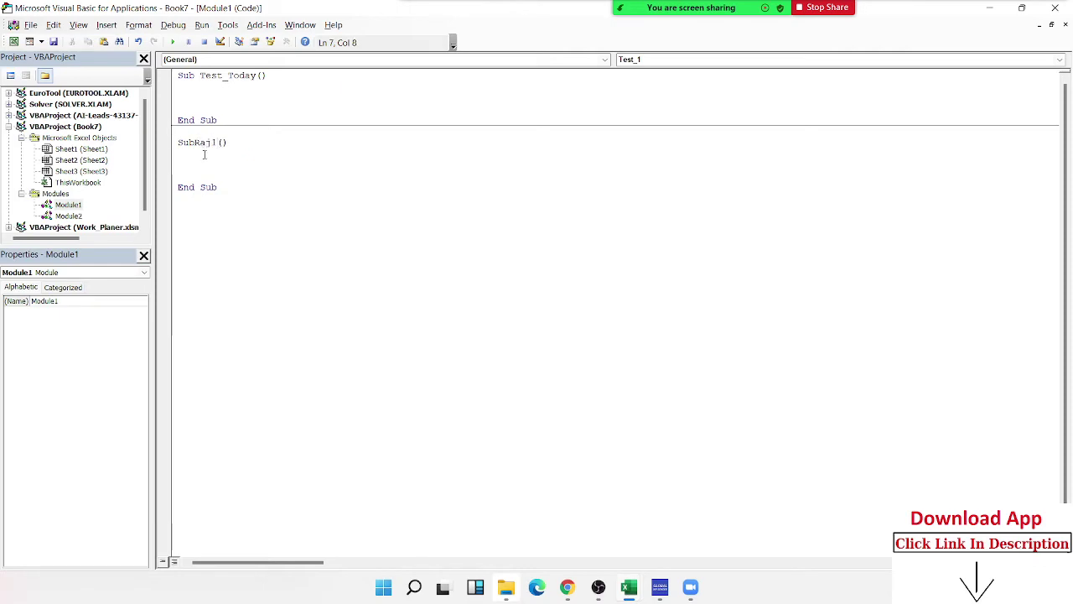
click(194, 143)
key(alt+F11)
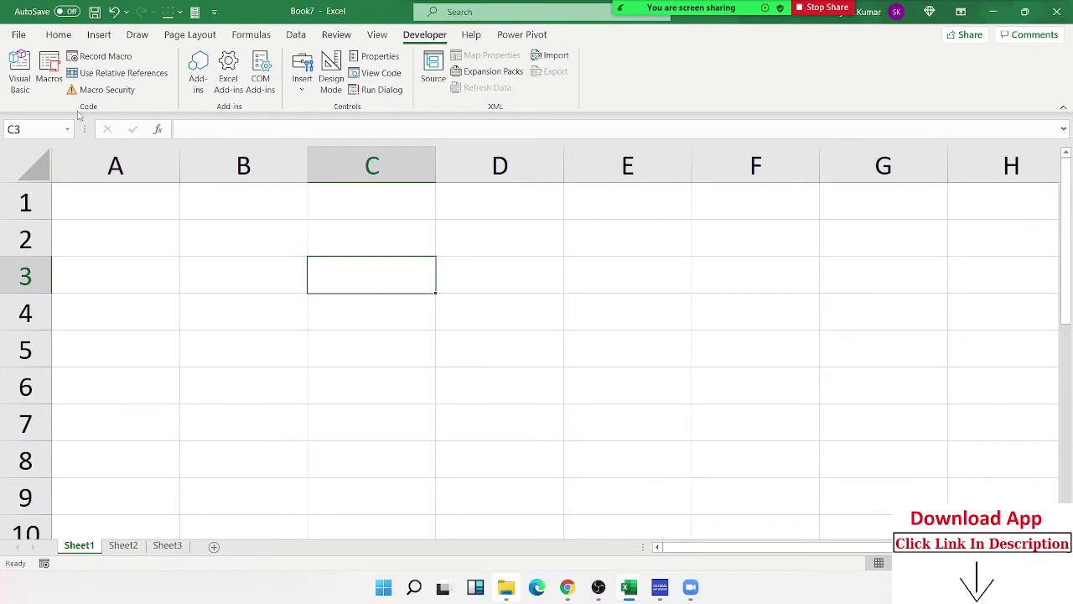
Step: Run Raj1 from the Macros list, which only jumps to cell RAJ1, then reopen the VBA editor
click(49, 71)
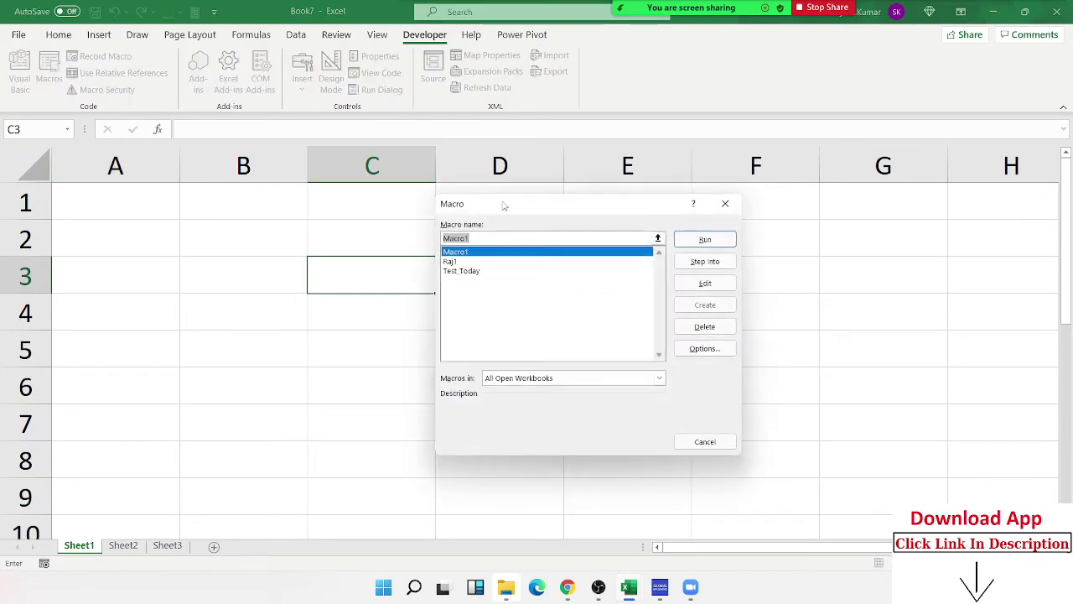
click(459, 262)
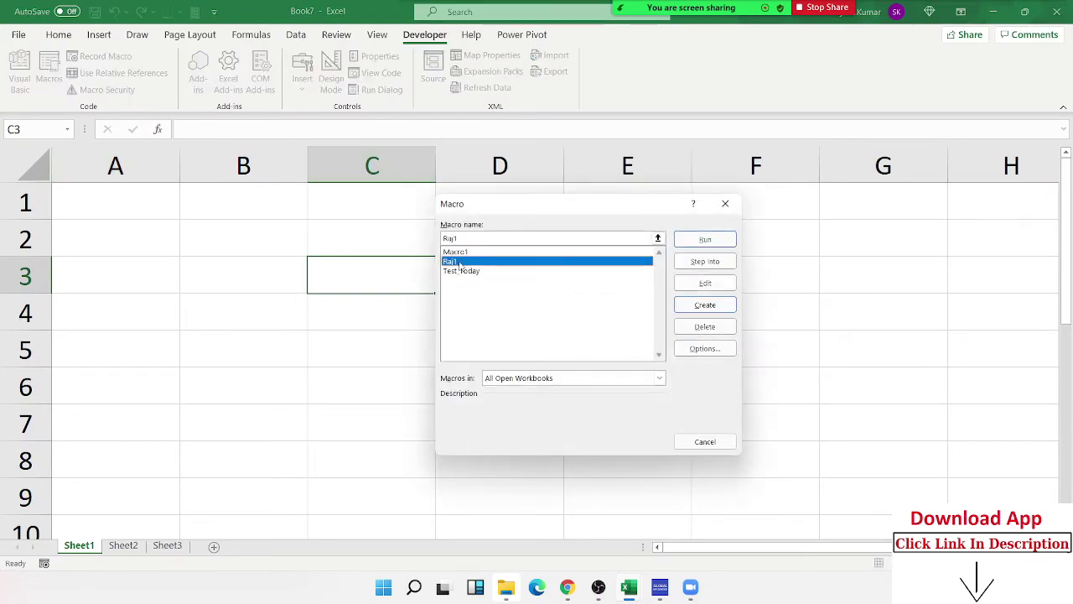
click(705, 241)
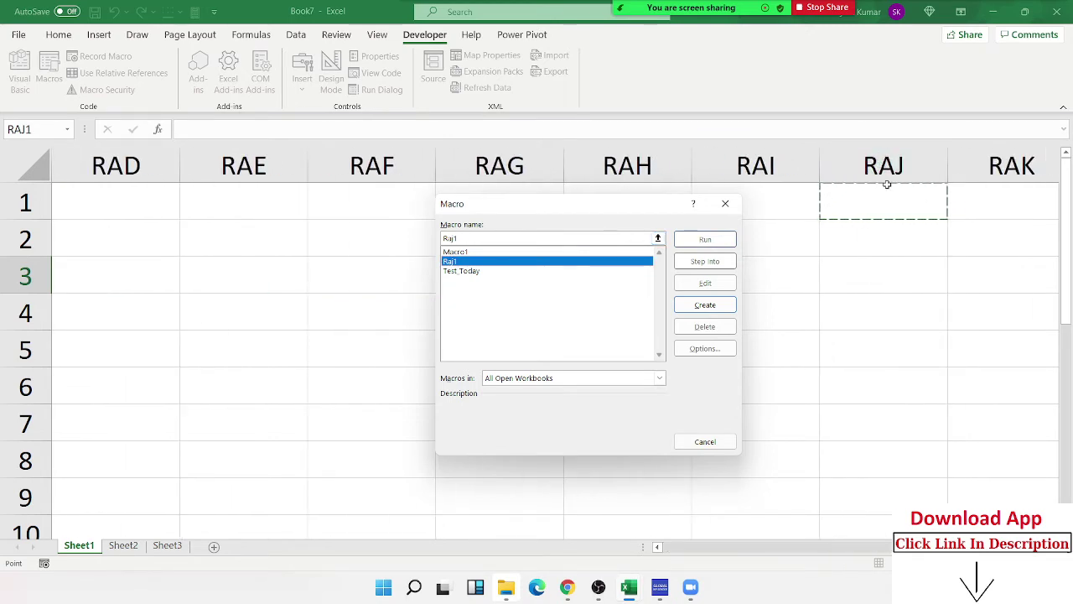
click(725, 204)
key(alt+F11)
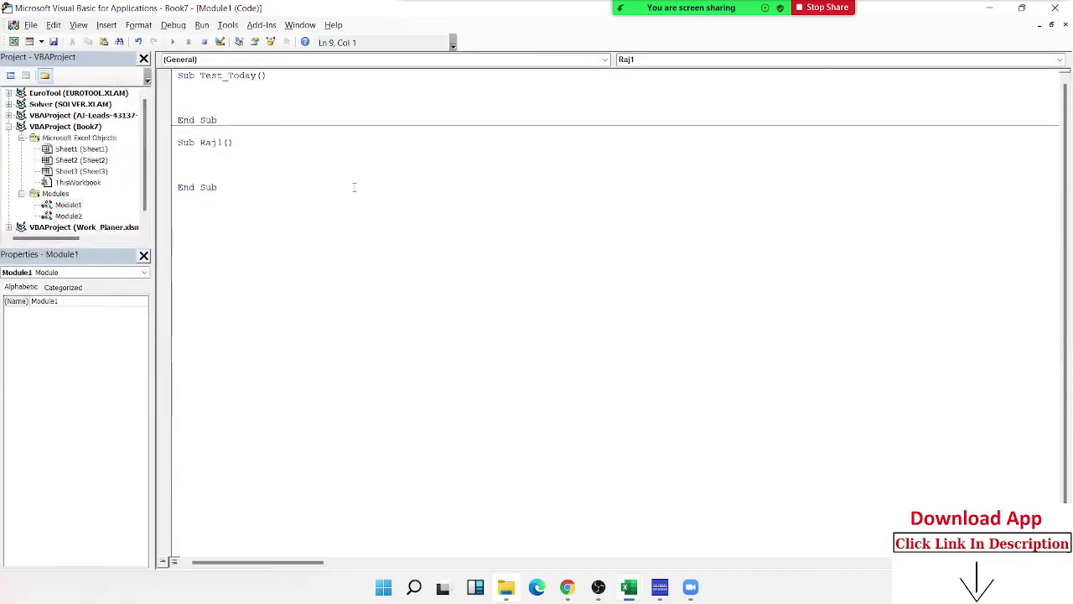
Step: Insert an underscore to rename Raj1 to Raj_1, then minimize the editor
click(223, 142)
text(_)
click(299, 220)
click(991, 12)
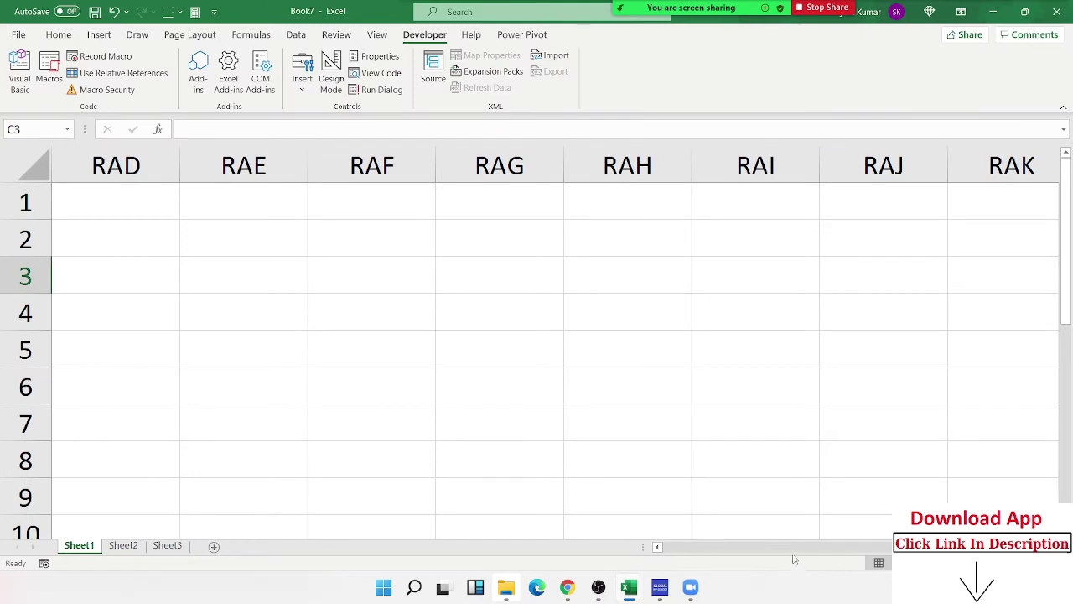
Step: Scroll back to column A and select cell A4
scroll(795, 552, left, 3)
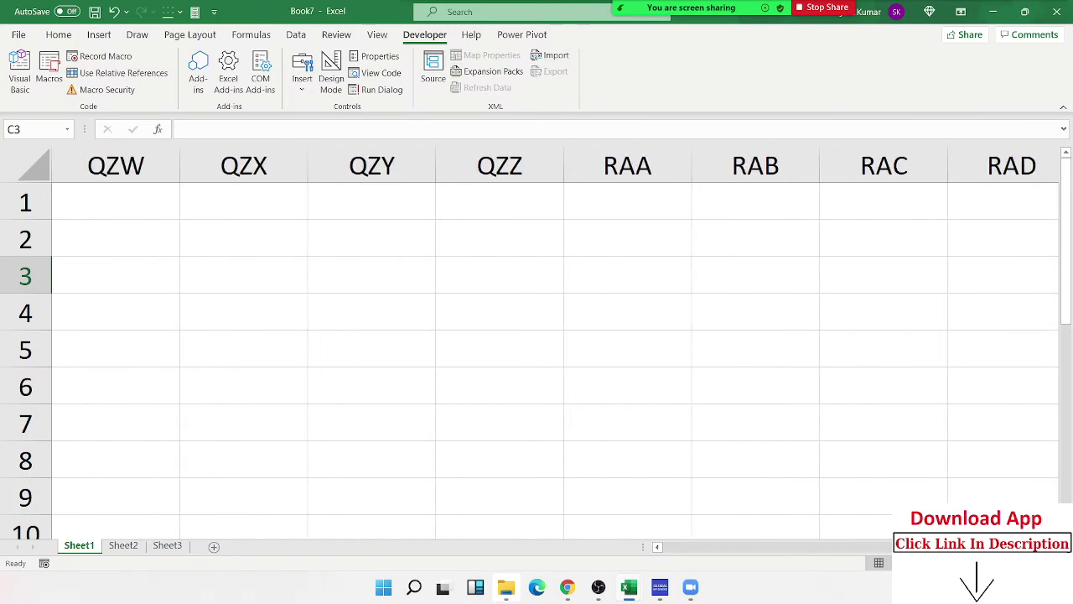
scroll(711, 515, left, 10)
scroll(712, 515, left, 15)
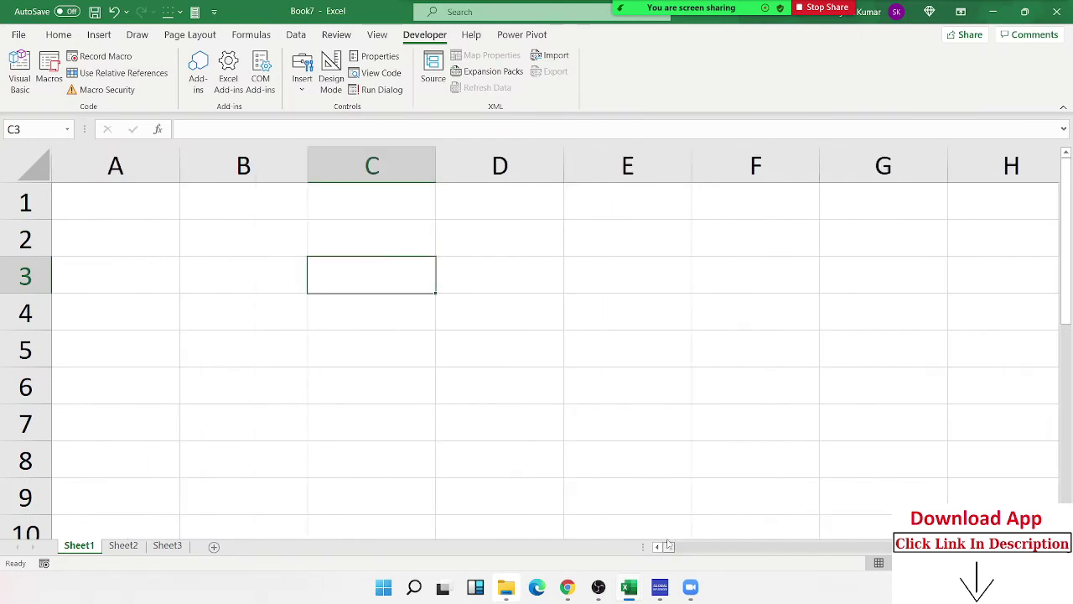
click(108, 312)
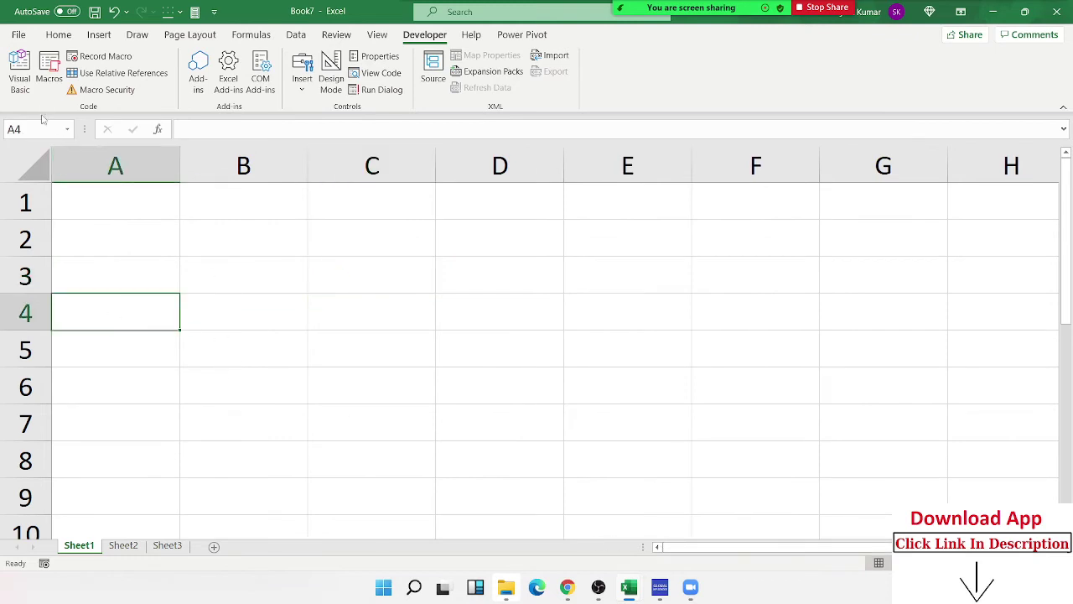
Step: Confirm Raj_1 appears in the Macros list, run Macro1, then select cell B4
click(49, 71)
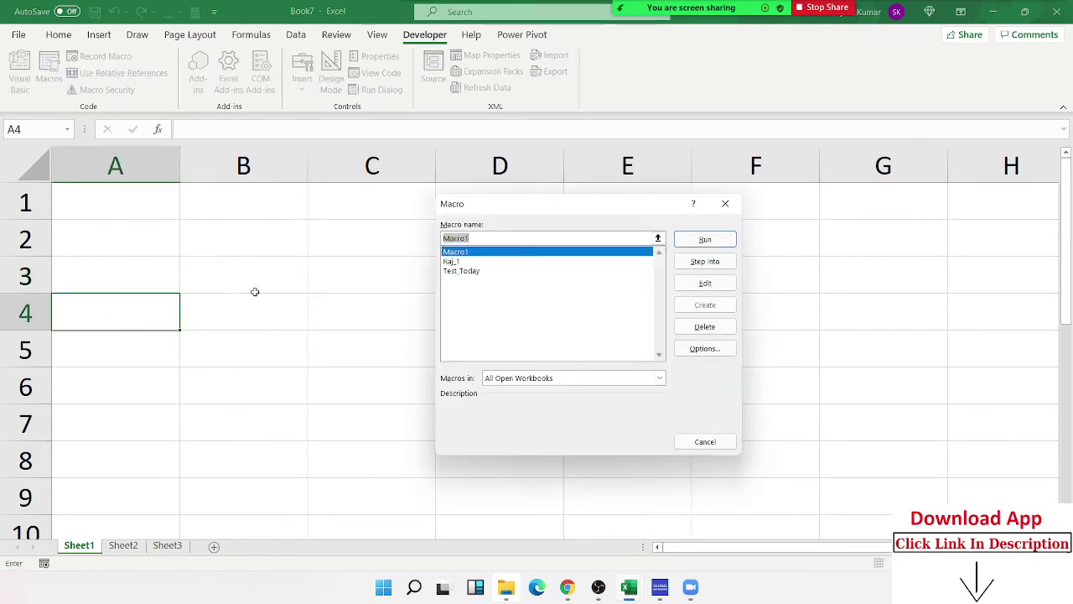
click(457, 262)
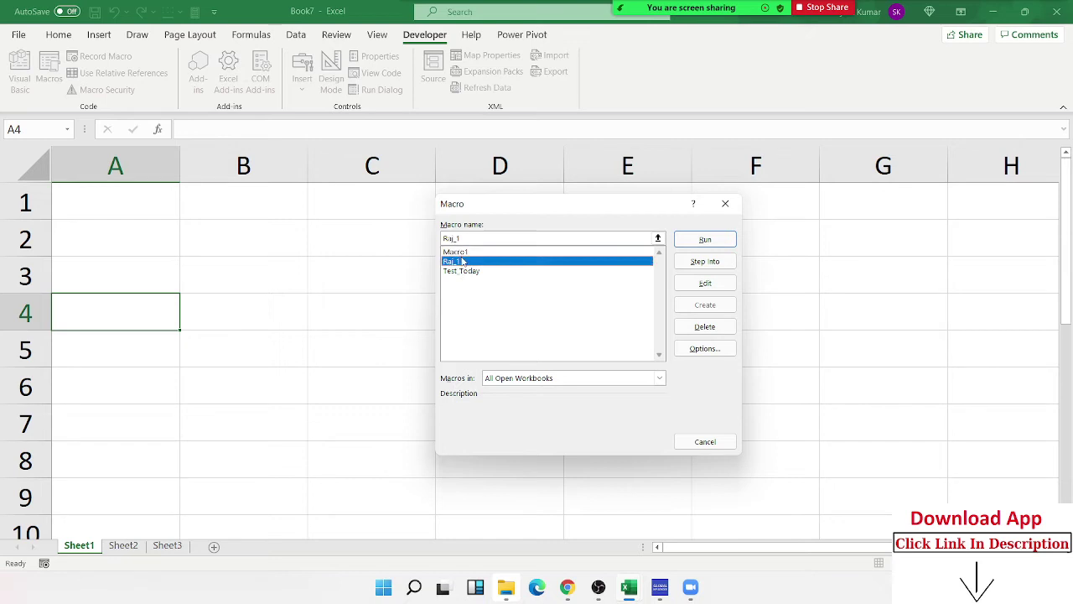
click(463, 254)
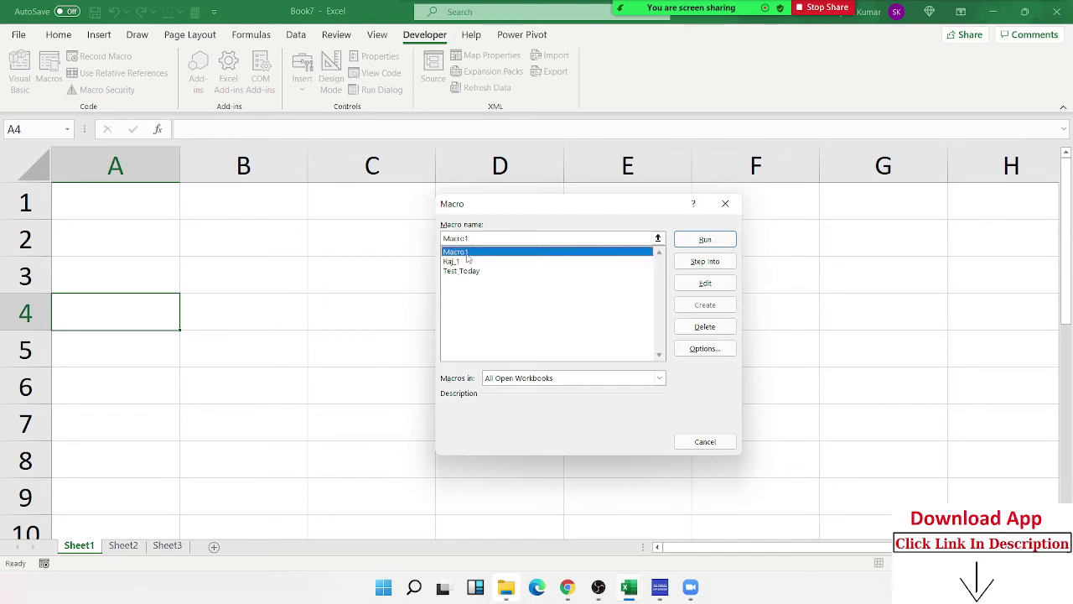
click(705, 240)
click(282, 319)
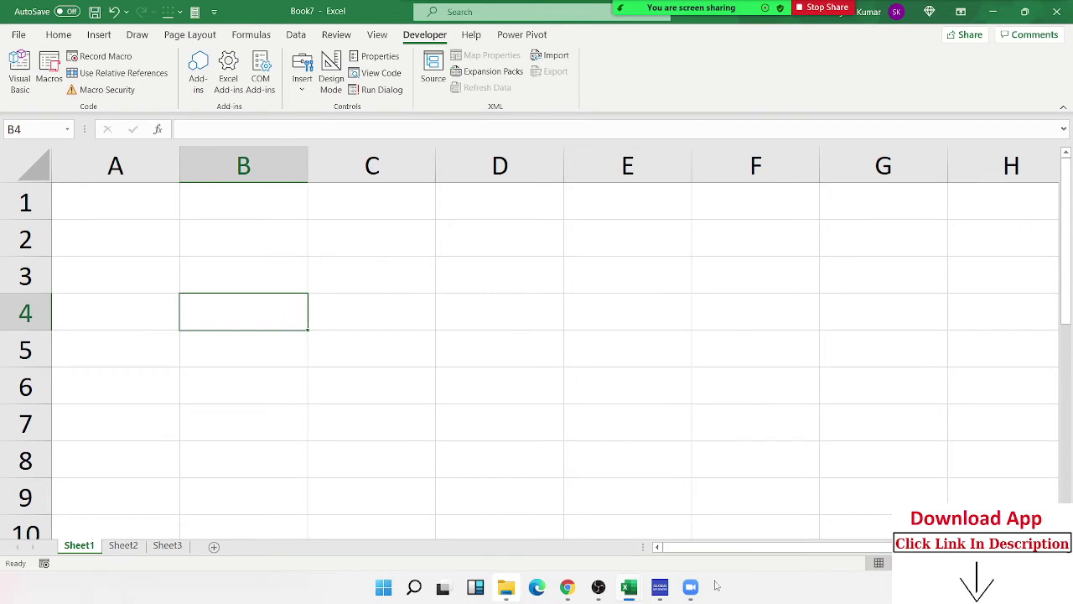
click(625, 586)
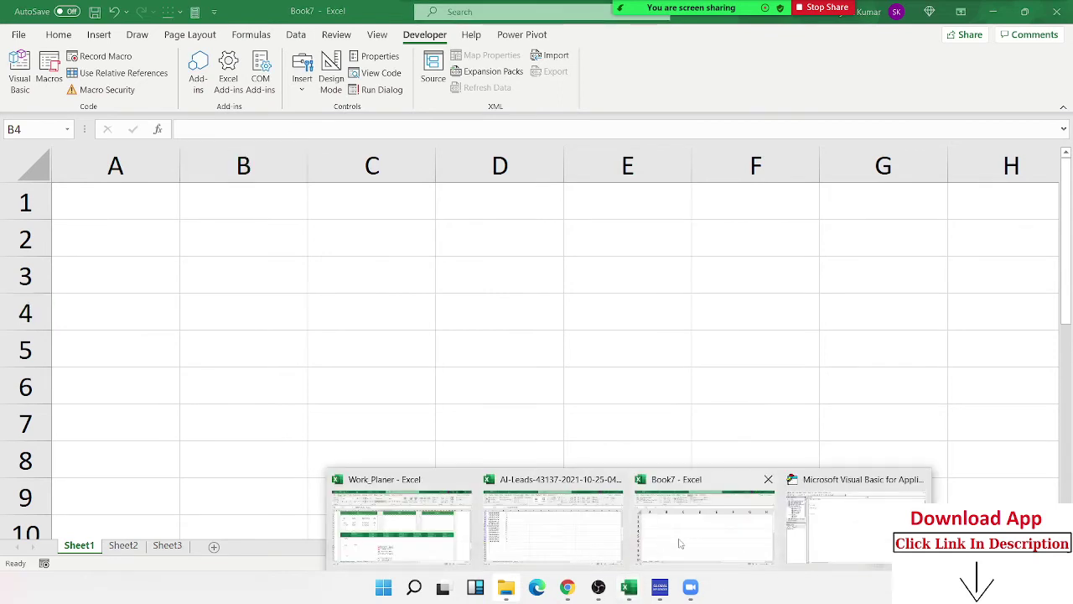
click(568, 542)
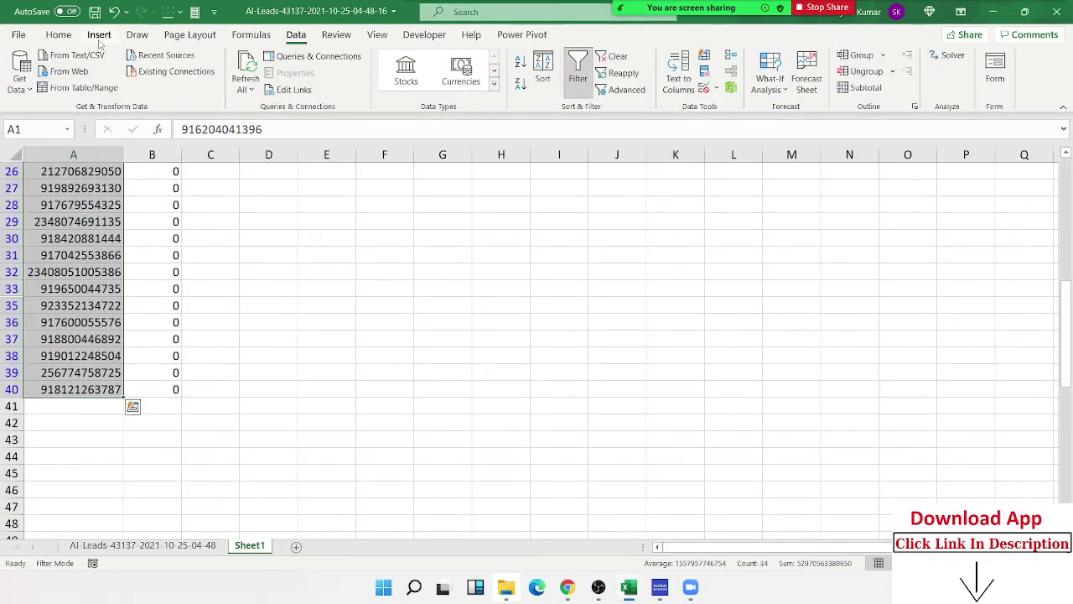
click(424, 34)
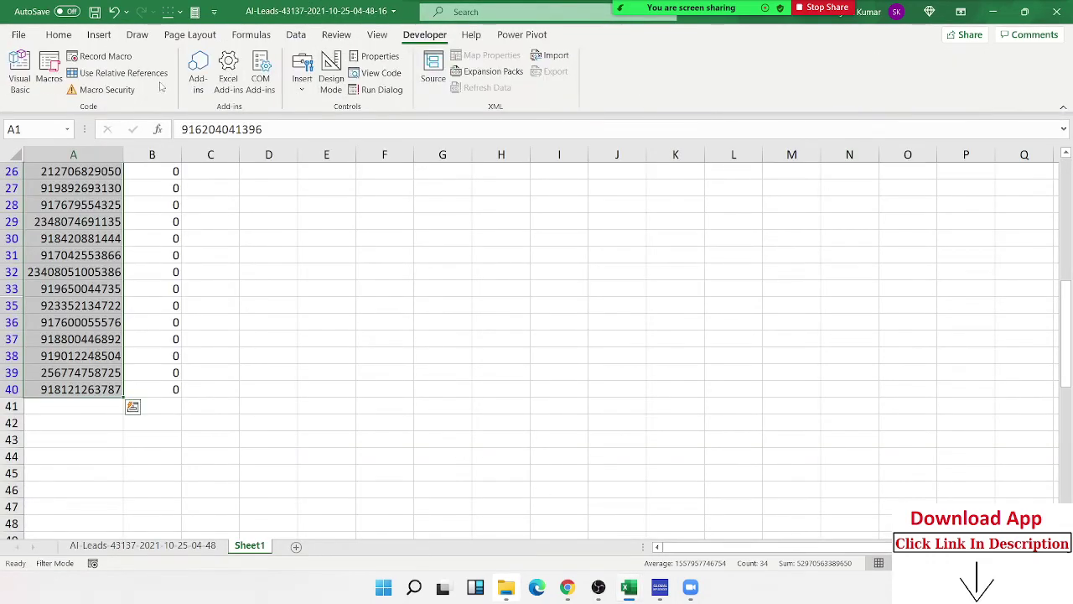
click(48, 72)
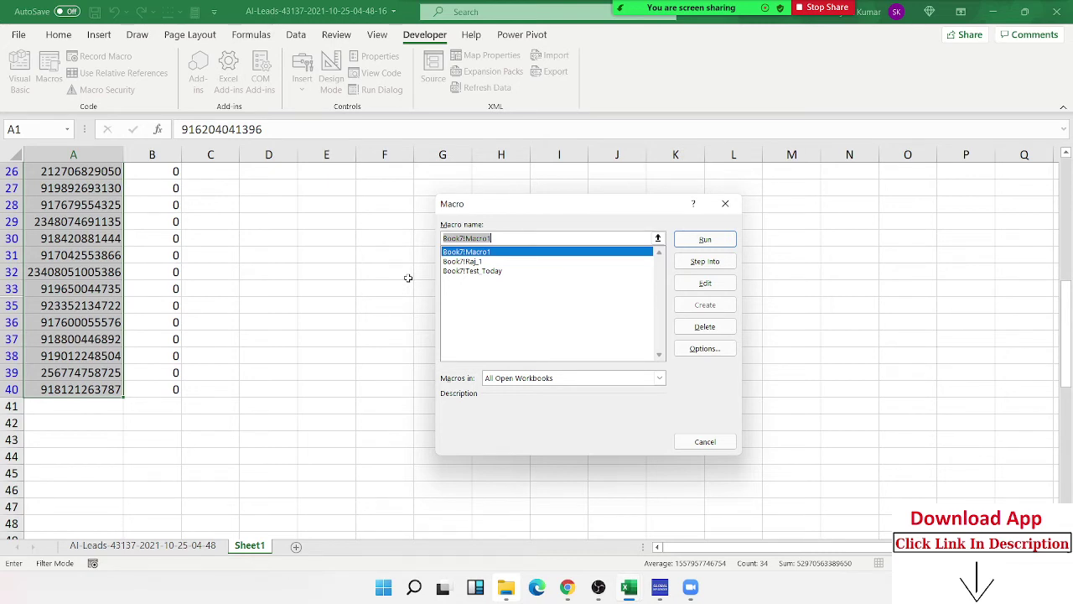
key(Escape)
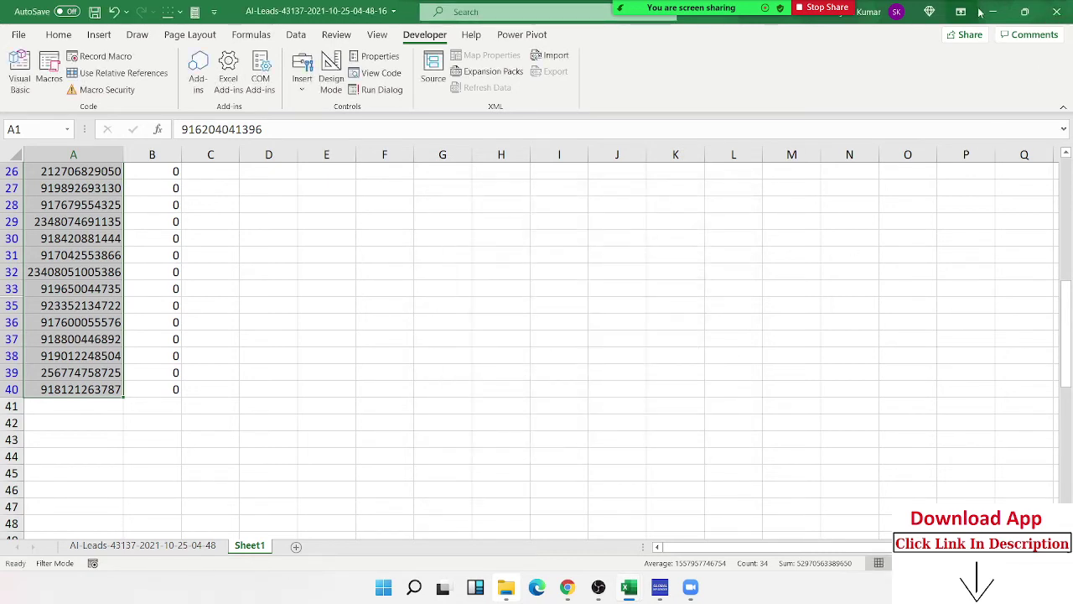
click(989, 13)
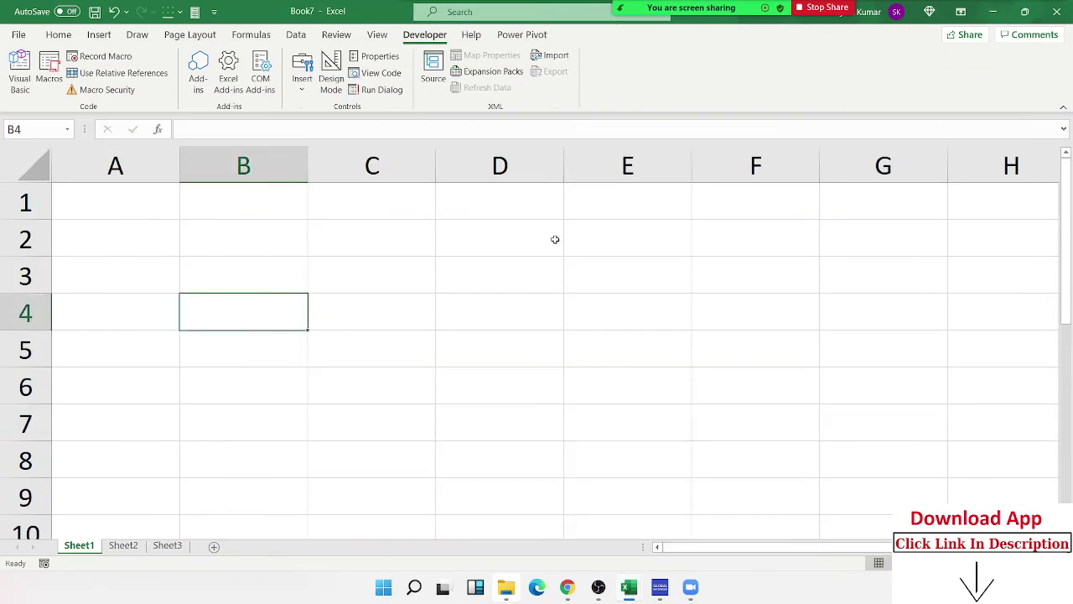
Step: Reopen and dismiss the Macro list twice, then select cell B2 for a heading
click(49, 77)
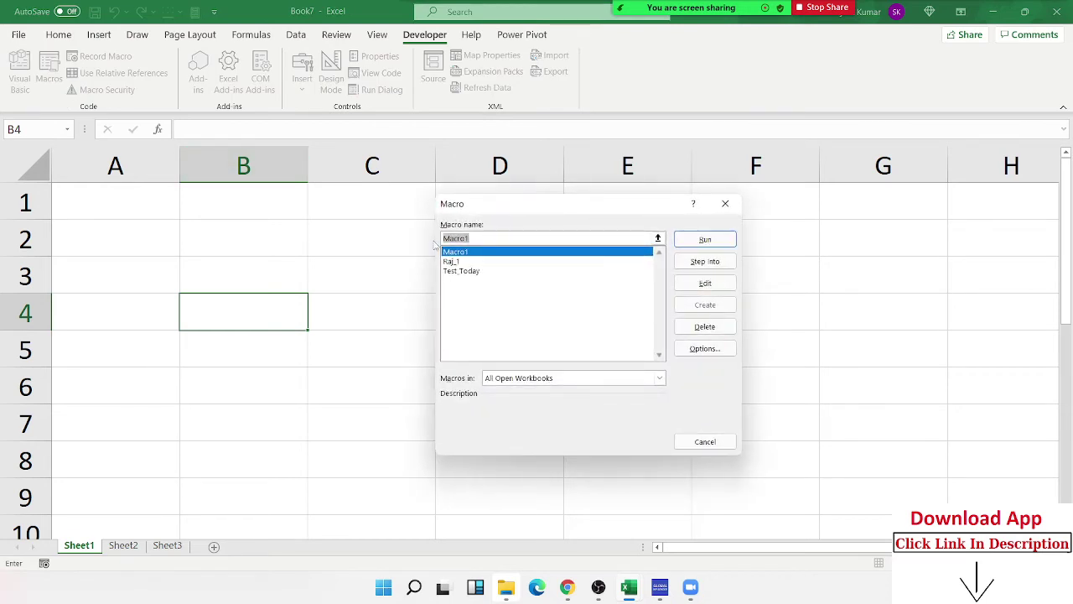
key(Escape)
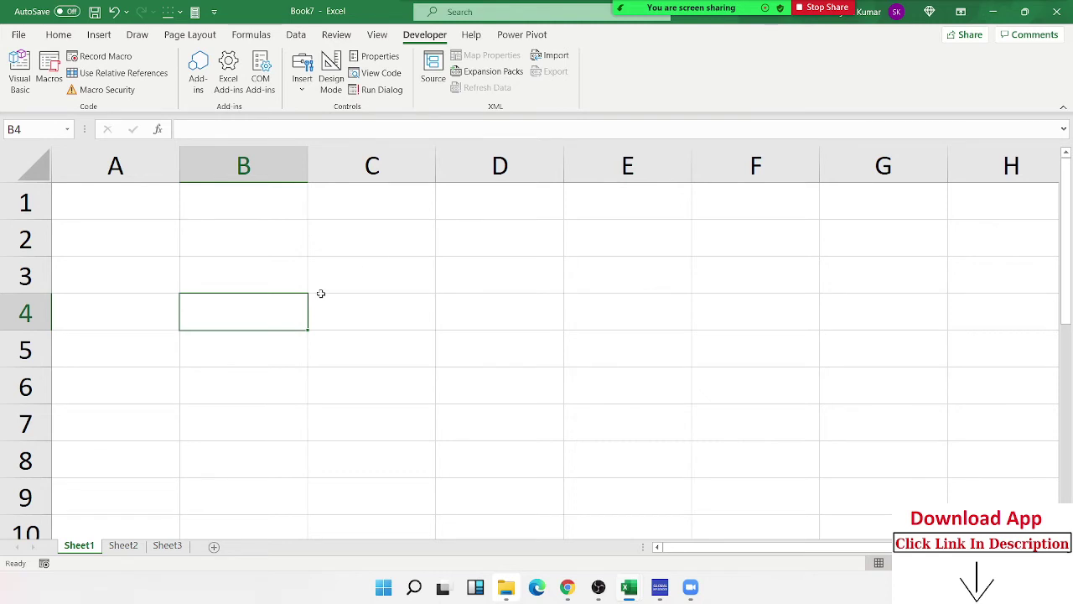
click(49, 65)
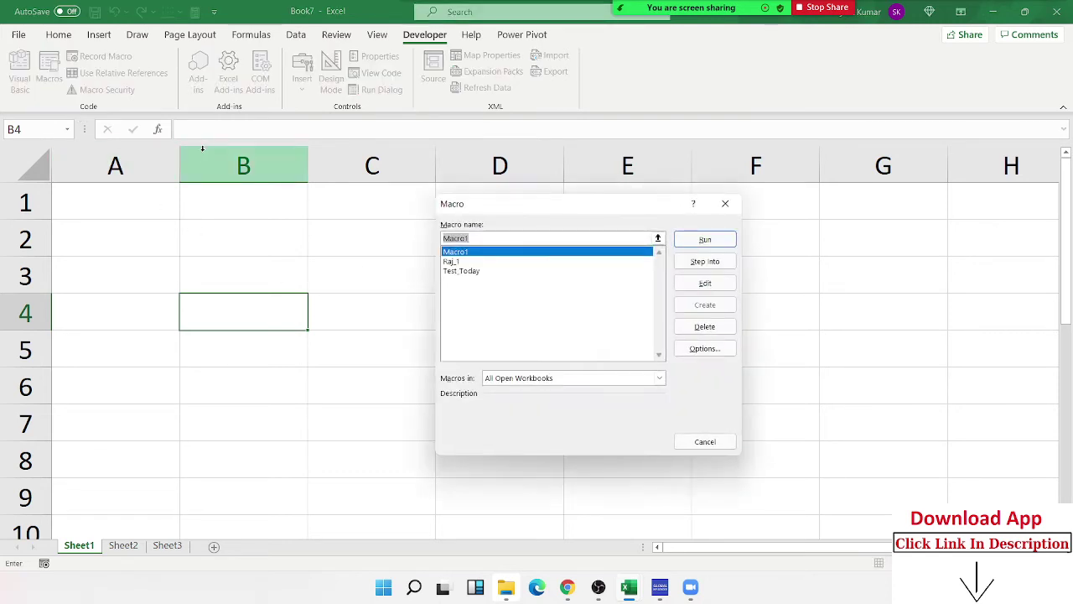
key(Escape)
click(272, 243)
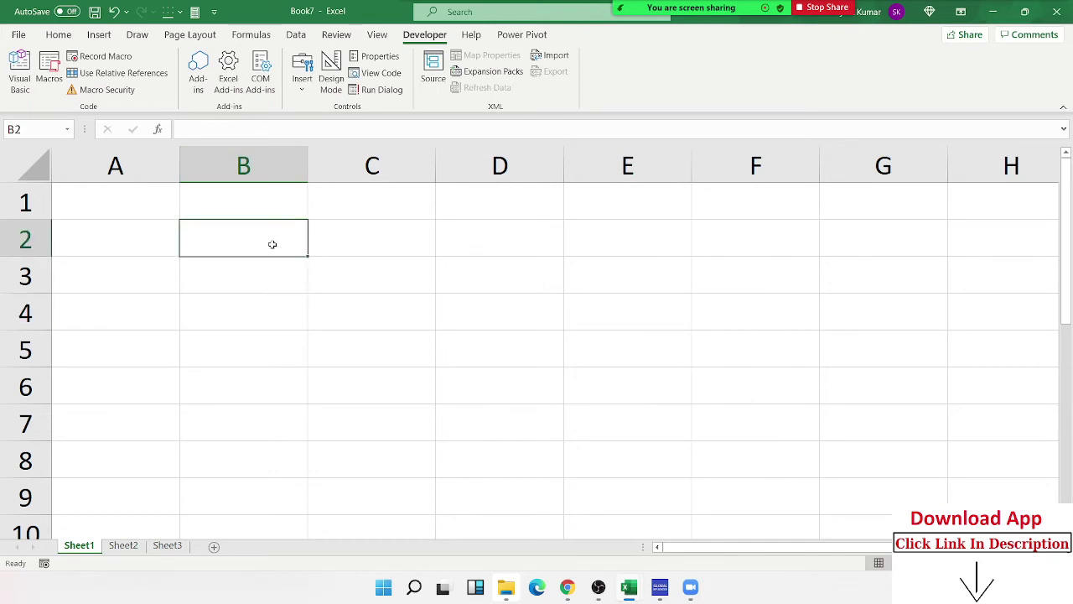
Step: Enter the heading 'Public Macros' in B2, then bring up the Macros list from C5
text(P)
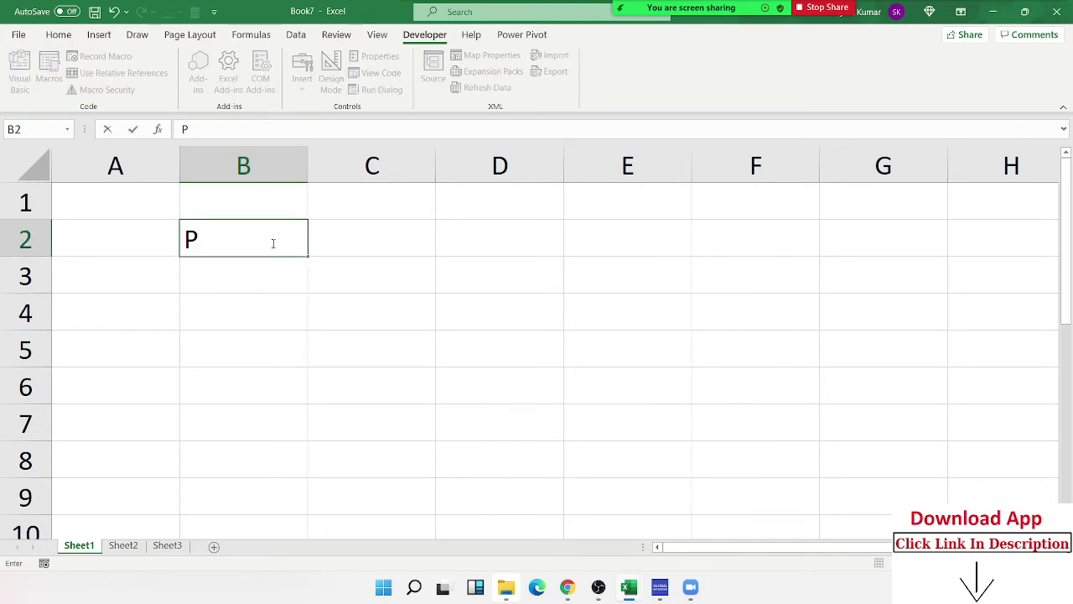
text(ub)
text(lic Ma)
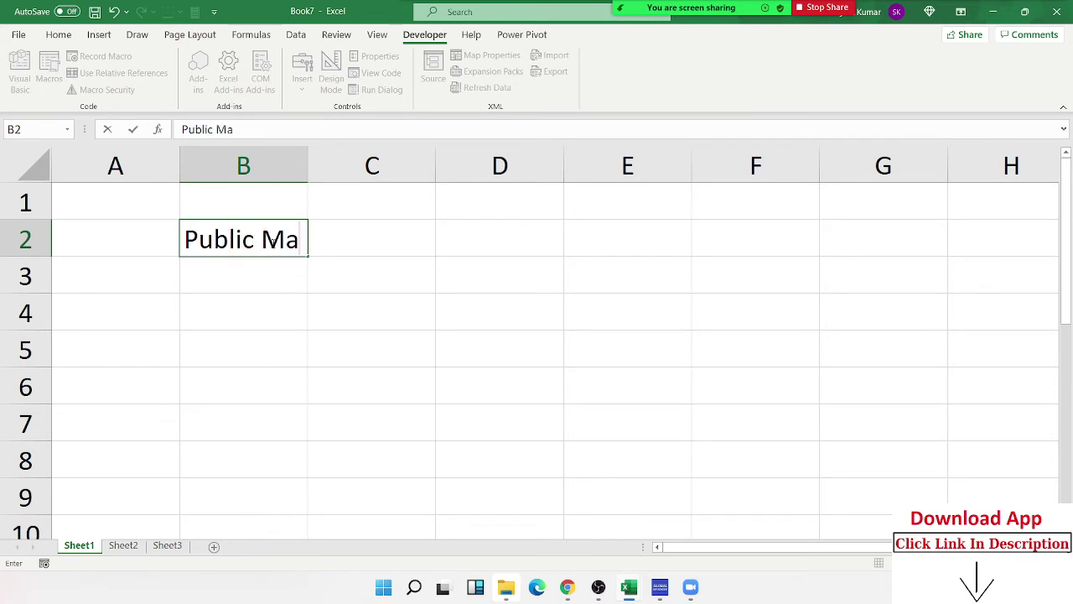
text(cros)
key(Return)
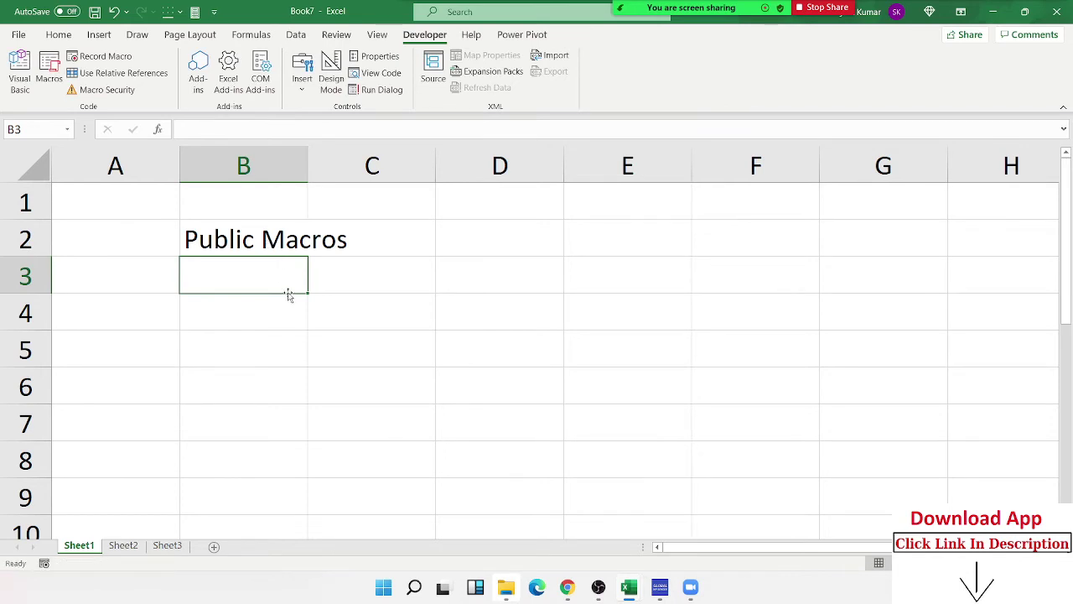
click(368, 356)
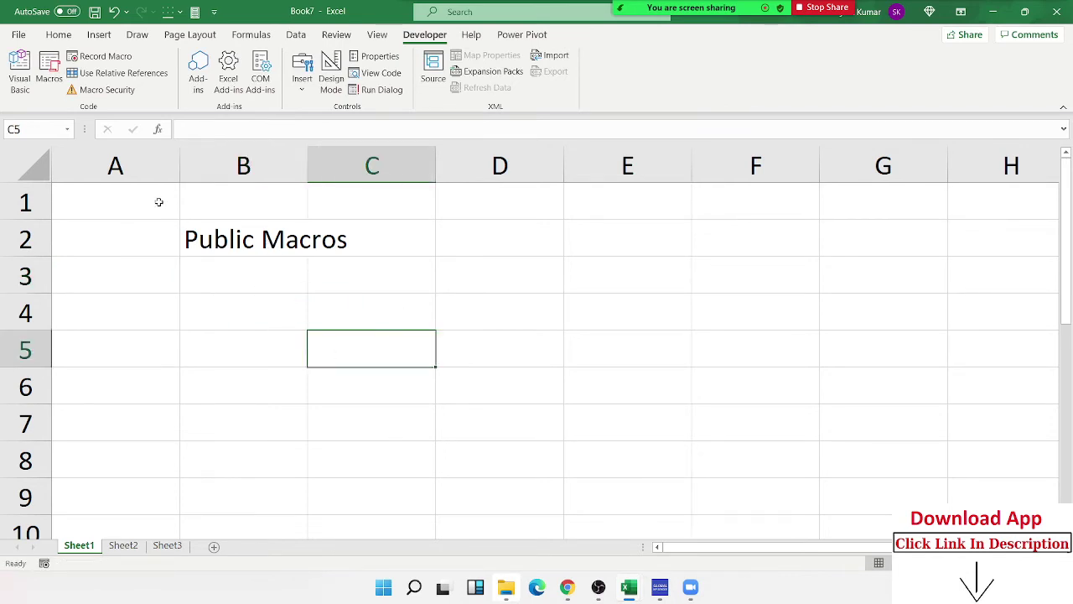
click(47, 84)
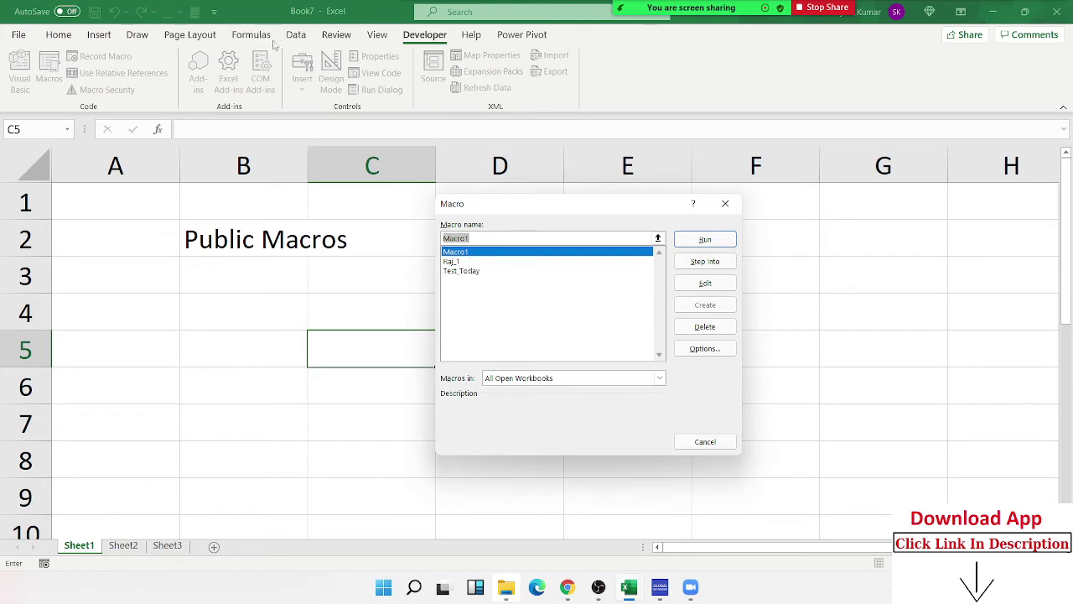
Step: Admit the waiting Zoom participant, then close the Macro dialog
mouse_move(698, 5)
click(621, 18)
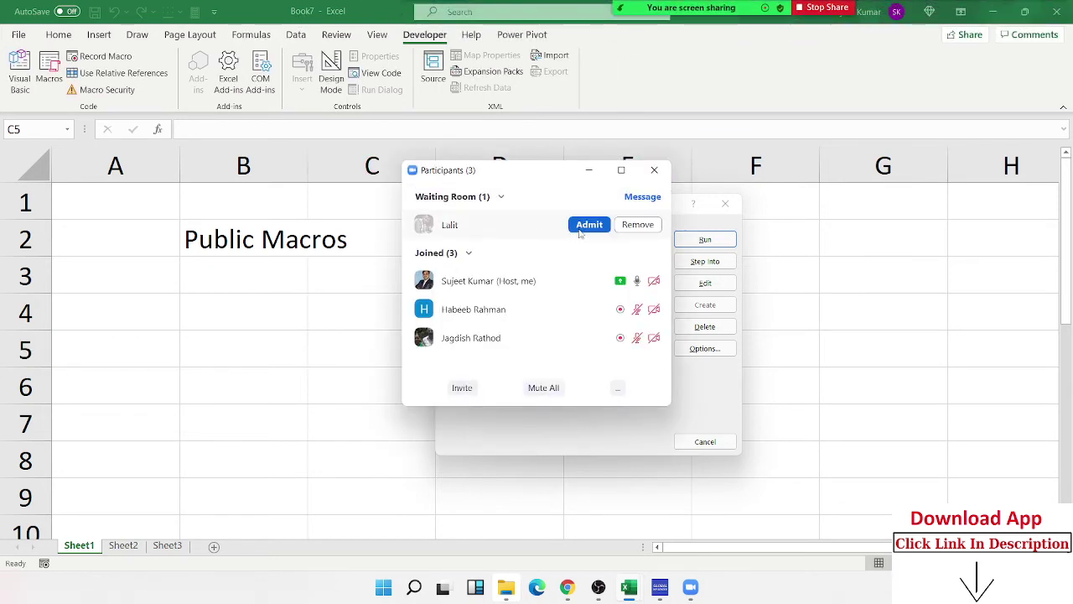
click(584, 225)
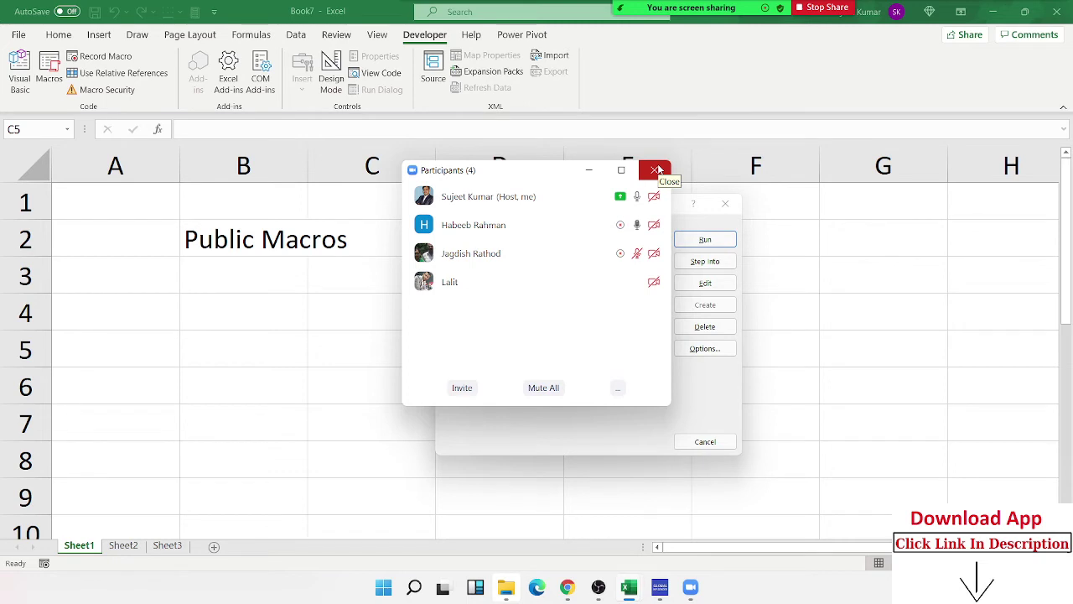
click(656, 170)
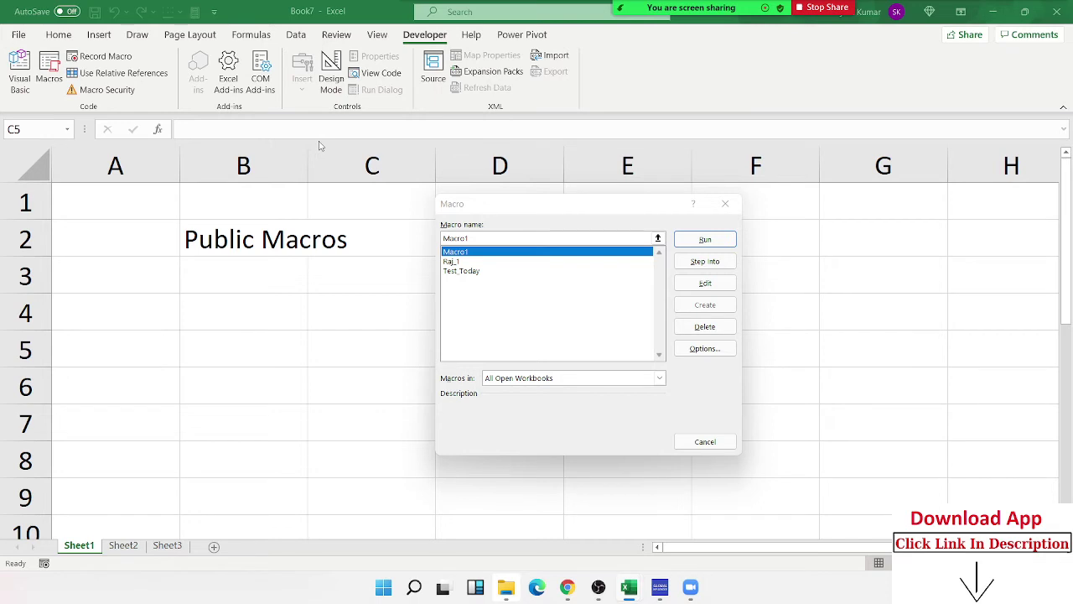
click(736, 207)
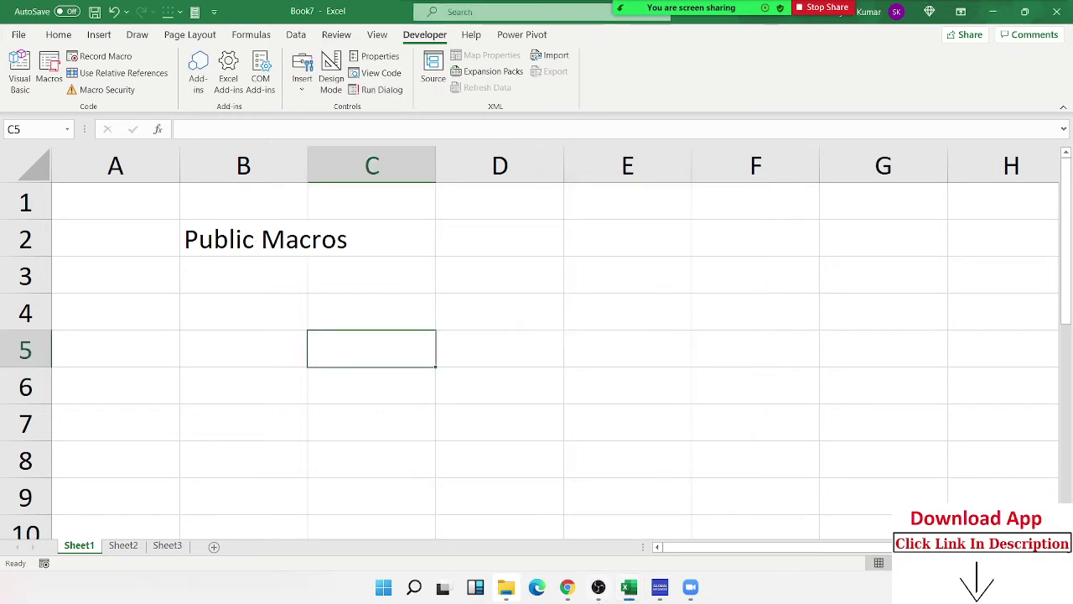
Step: Check the Macro list from the AI-Leads workbook, then return to Book7's B2 and show Macros
mouse_move(622, 587)
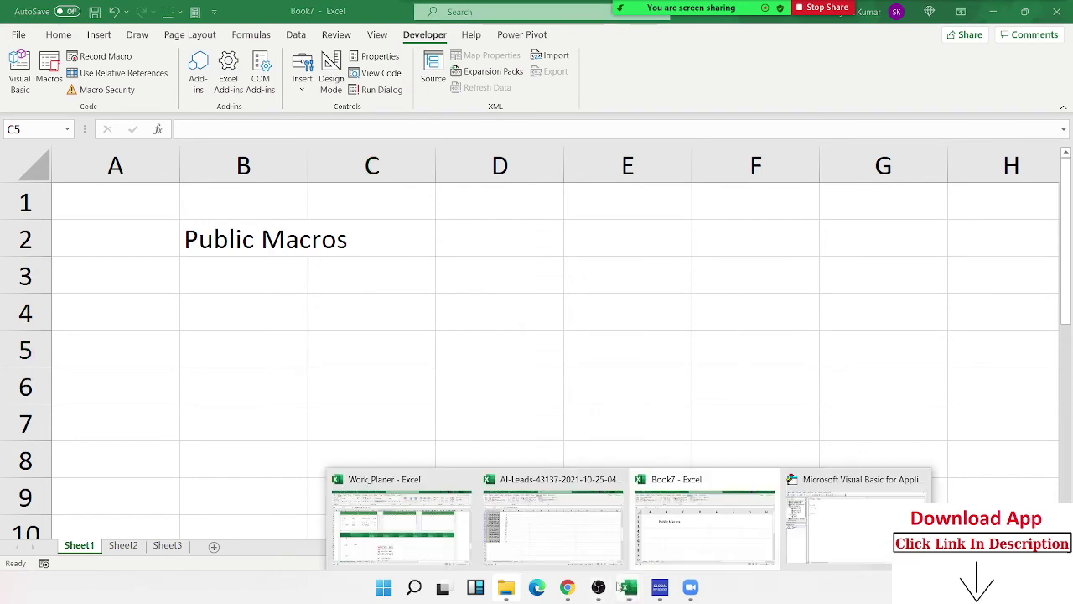
click(547, 541)
click(47, 67)
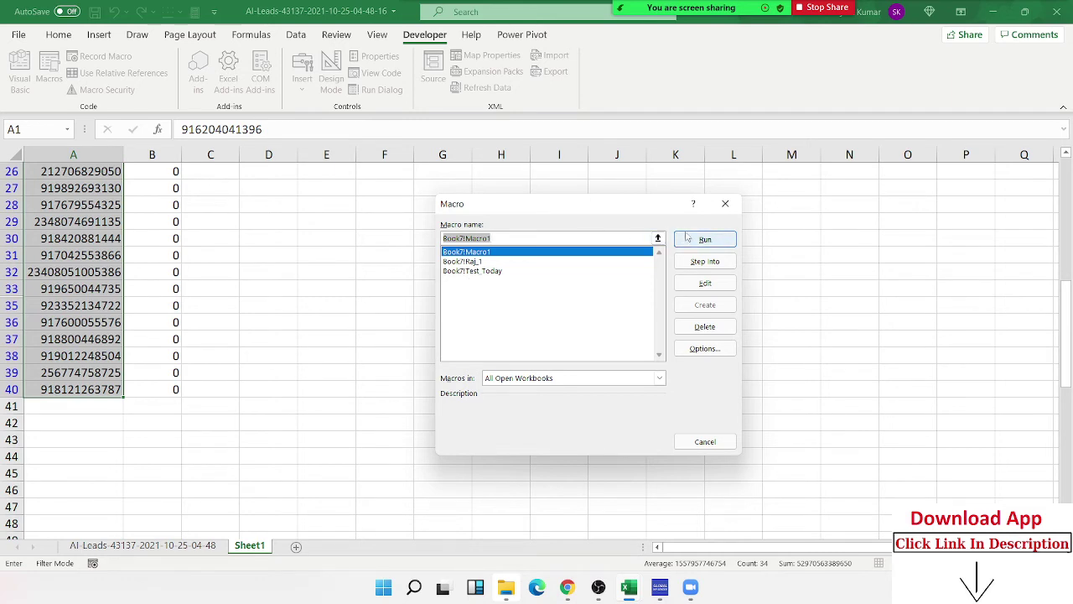
click(724, 208)
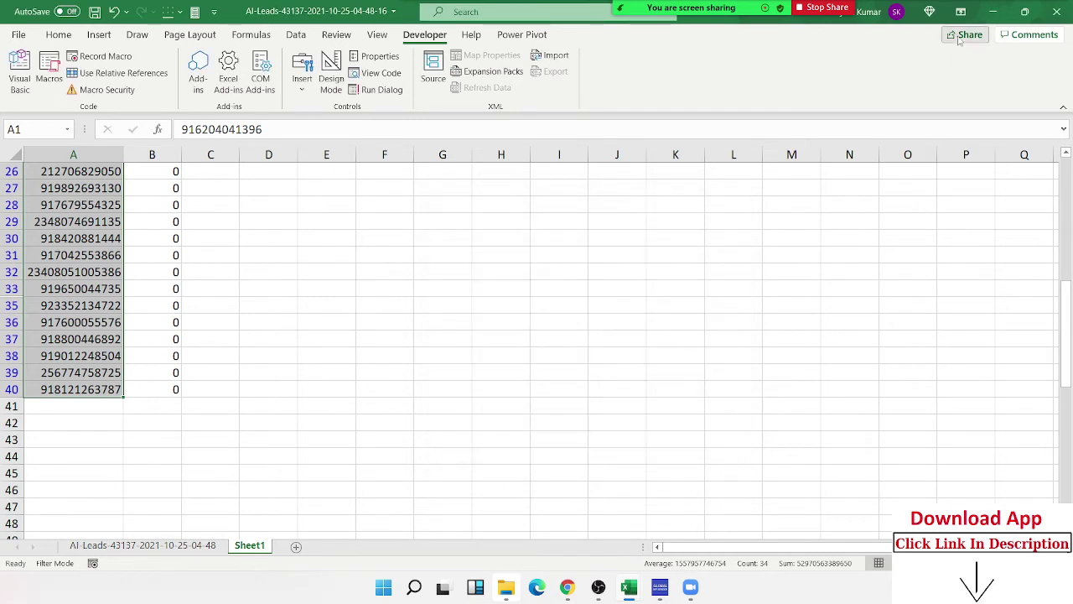
click(993, 11)
click(243, 240)
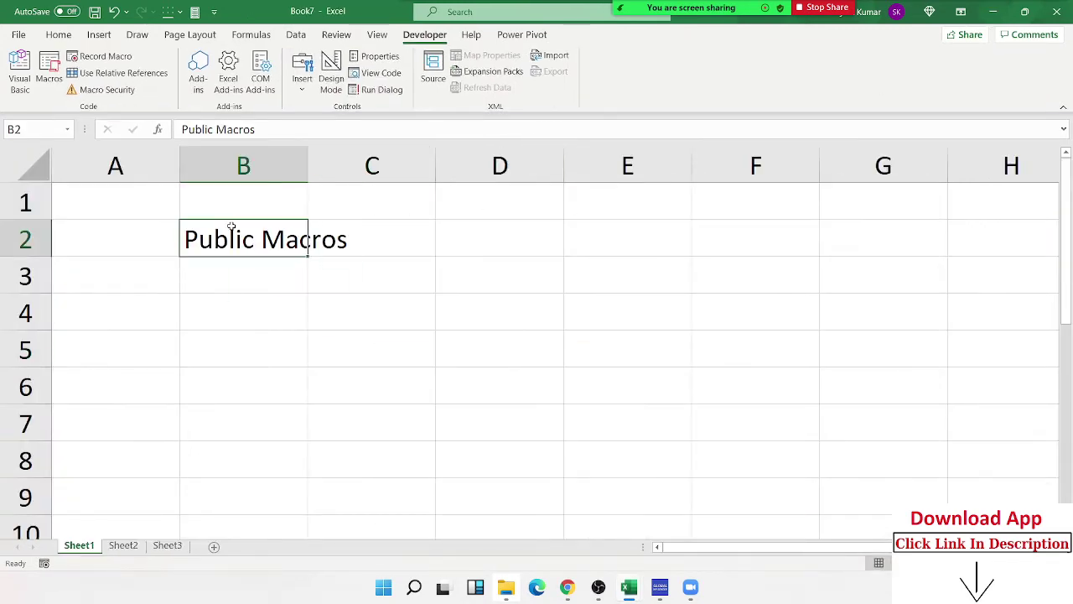
click(50, 81)
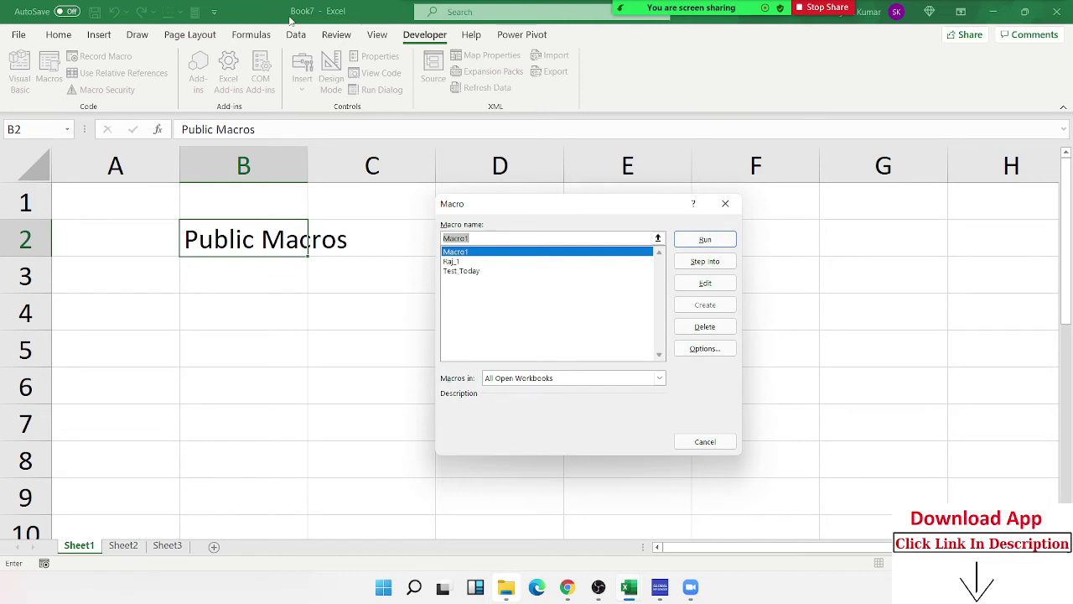
Step: Allow the new Zoom participant to record local files, then close the Macro dialog
mouse_move(691, 9)
click(619, 18)
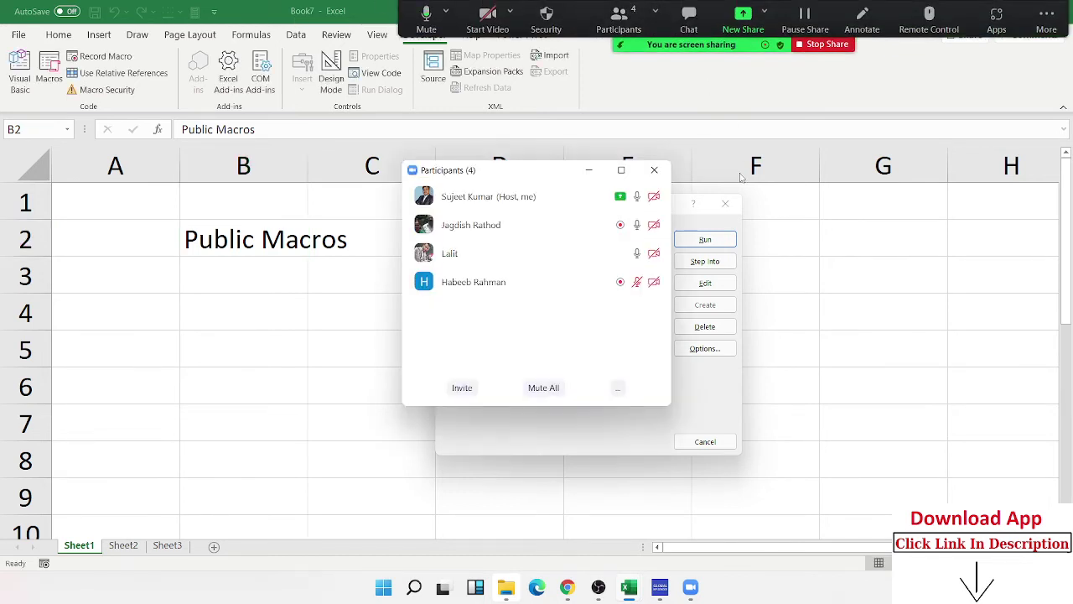
click(644, 253)
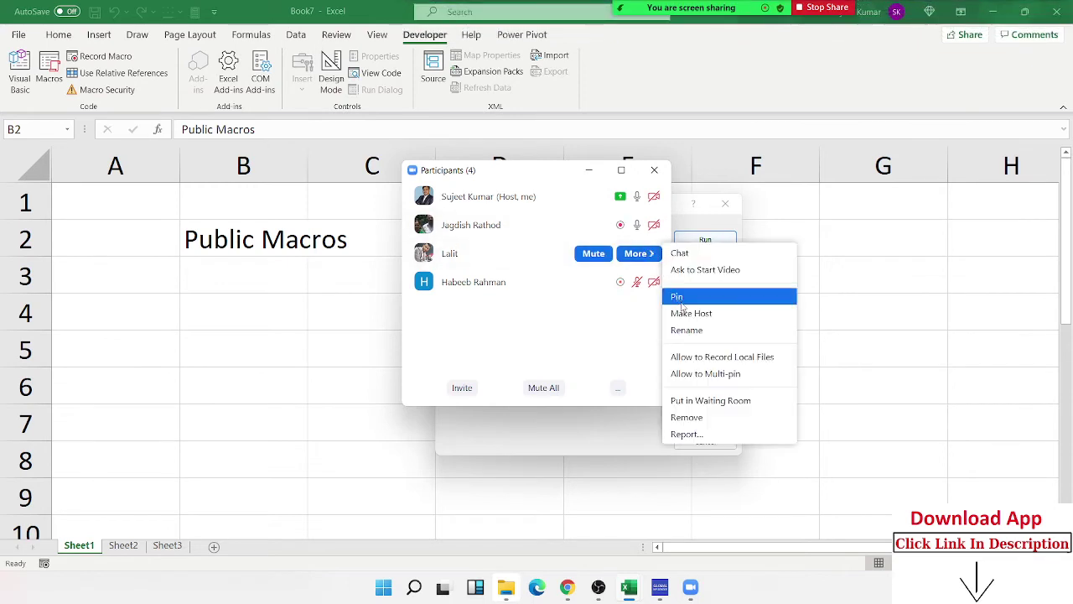
click(706, 358)
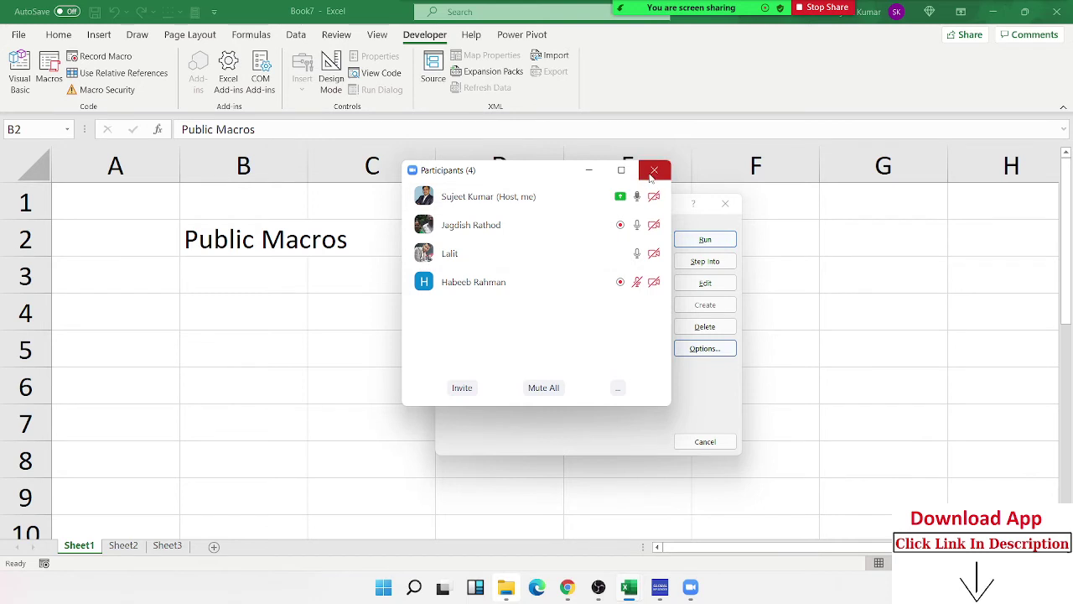
click(652, 172)
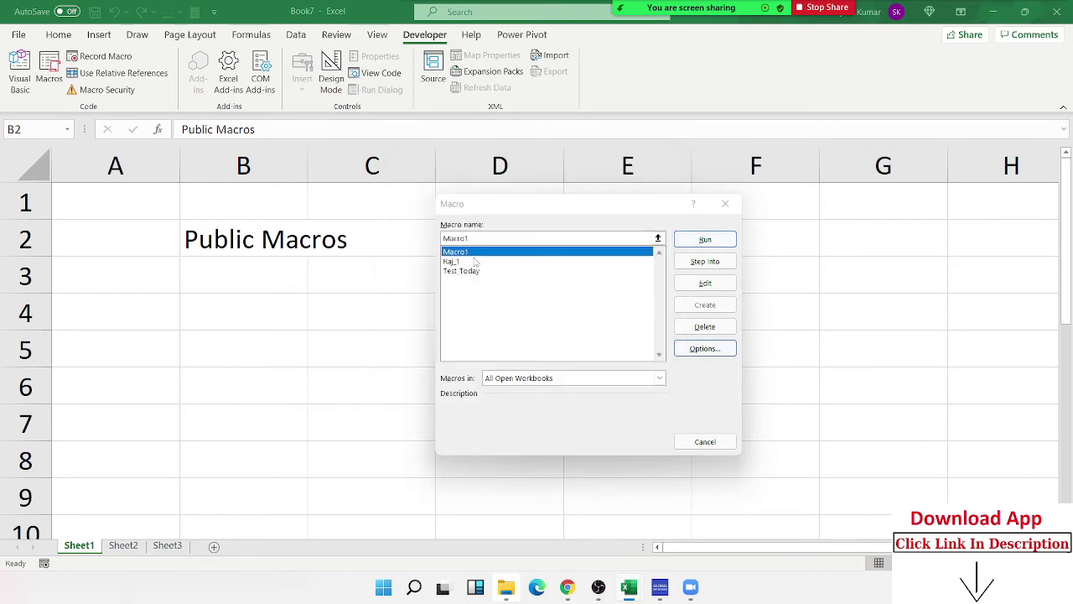
click(718, 209)
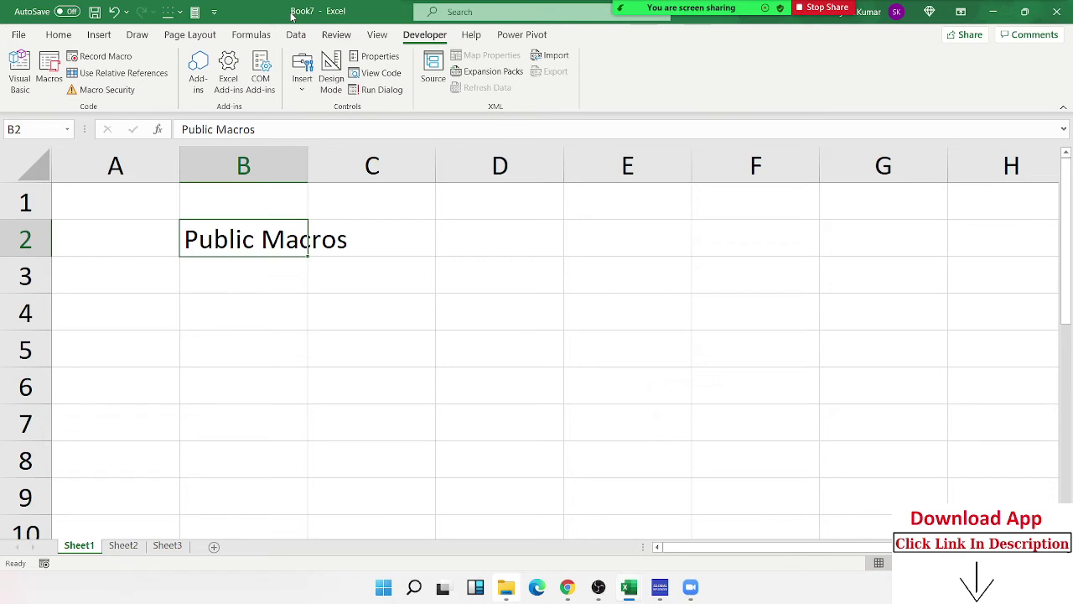
click(257, 350)
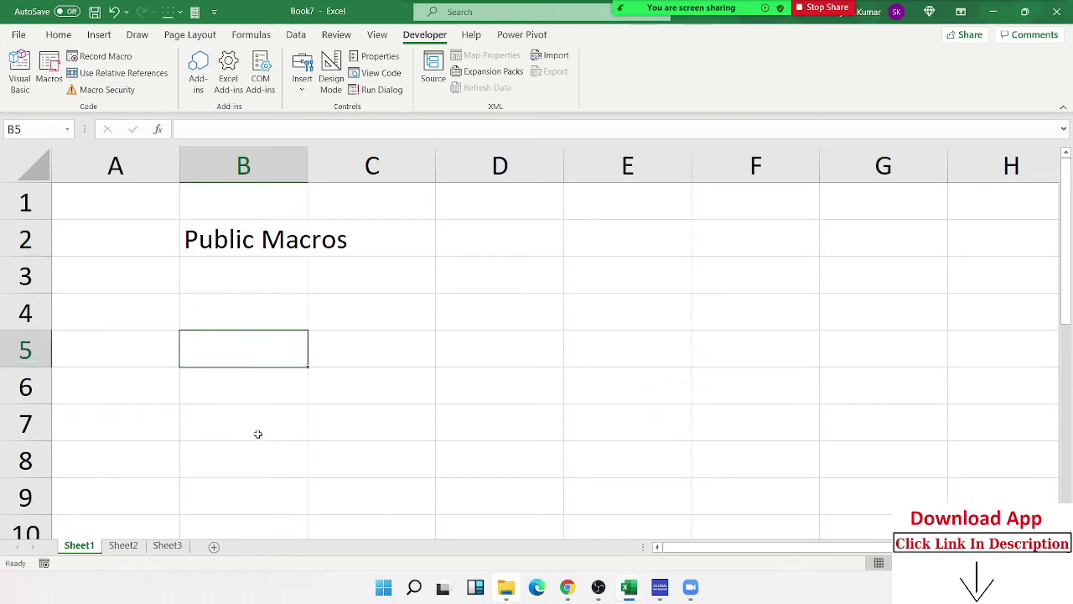
click(59, 34)
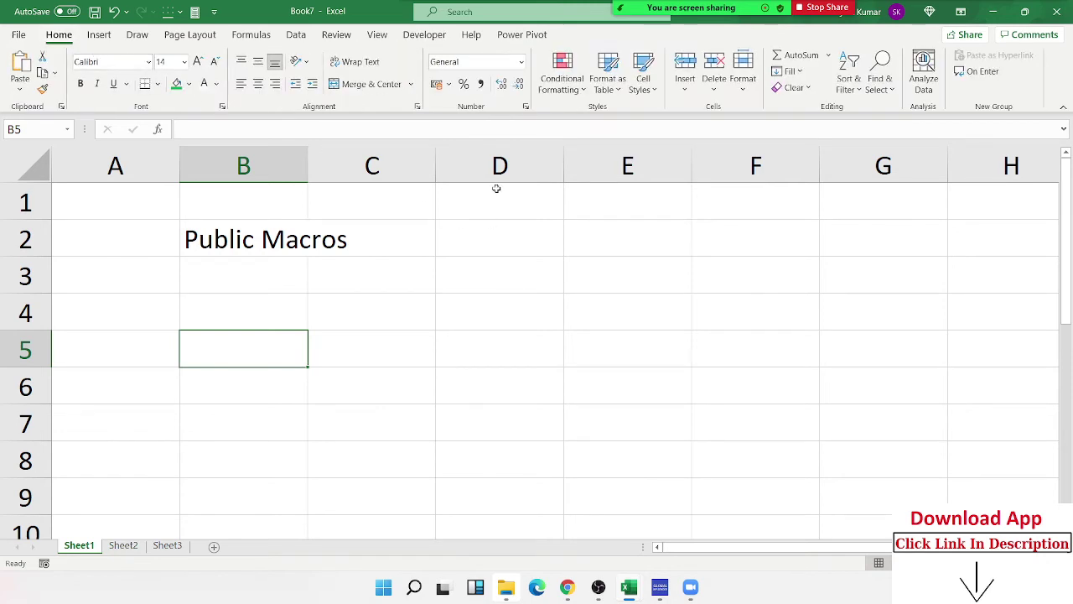
drag(498, 187, 659, 331)
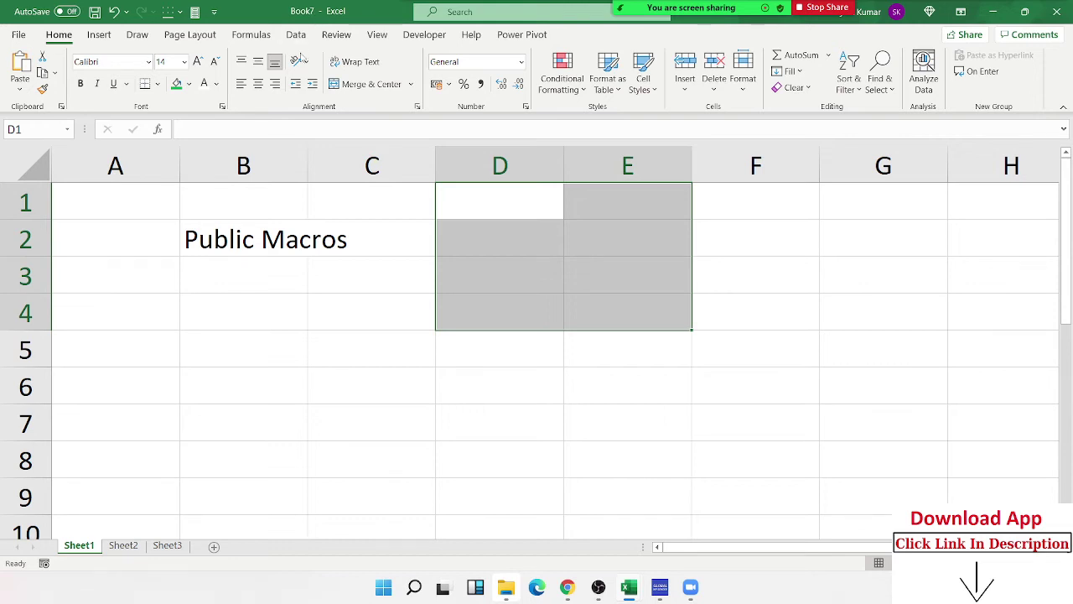
click(415, 35)
click(219, 253)
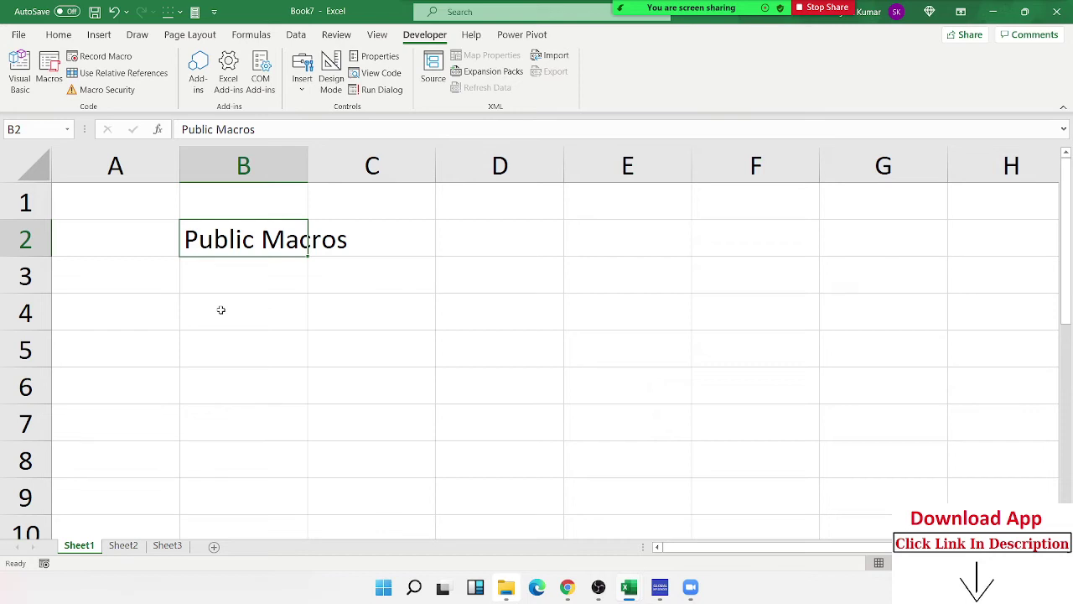
click(260, 388)
Step: Type the label 'Personal Macros\Add-ins' into cell B5, correcting typos along the way
click(252, 360)
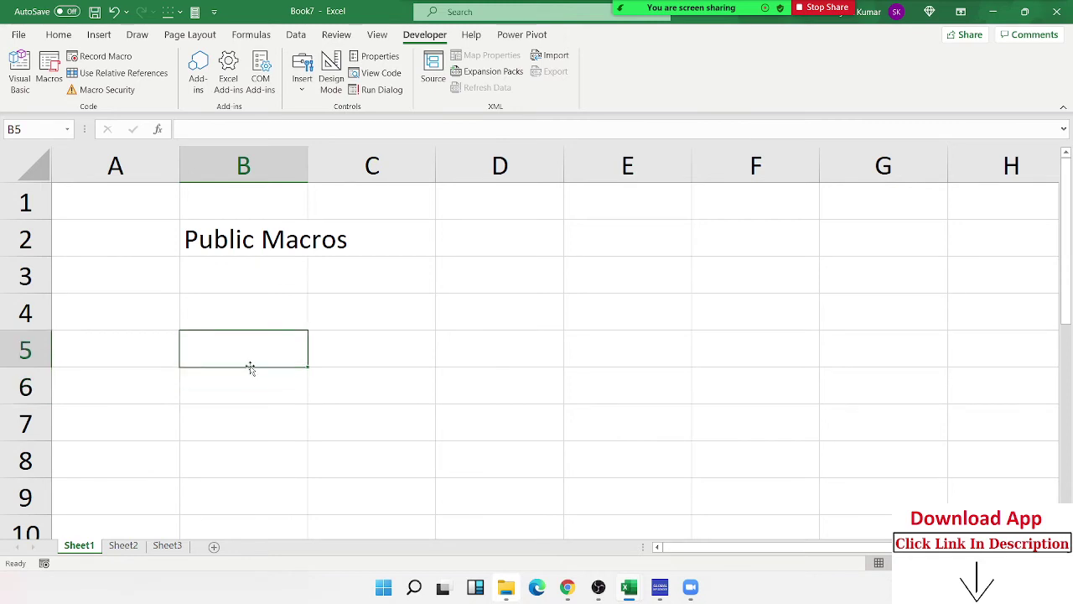
text(Per)
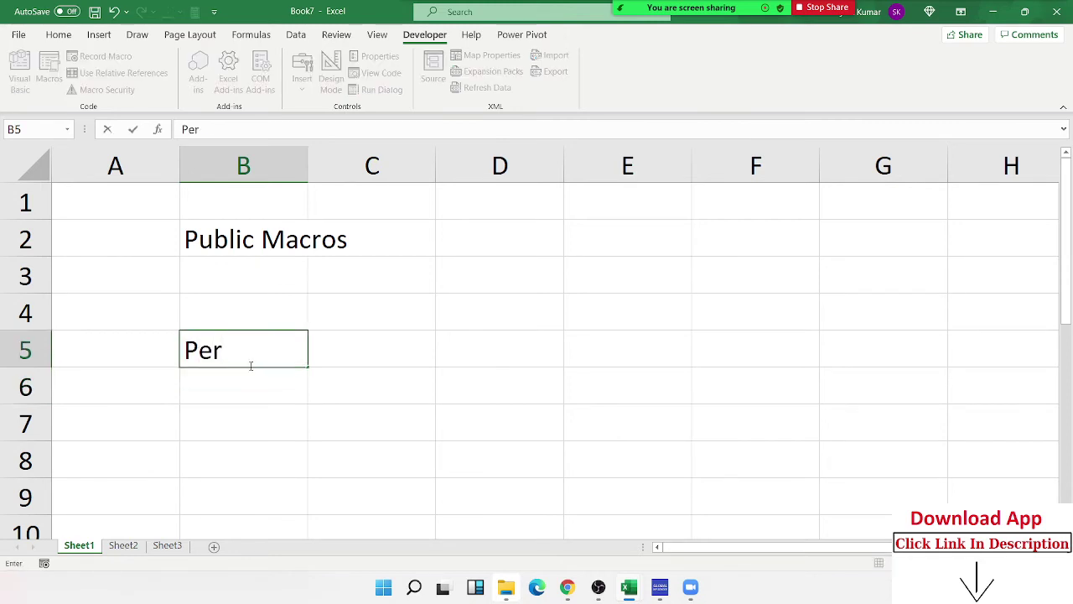
text(no)
key(BackSpace)
text(a)
key(BackSpace)
key(BackSpace)
text(s)
text(onal M)
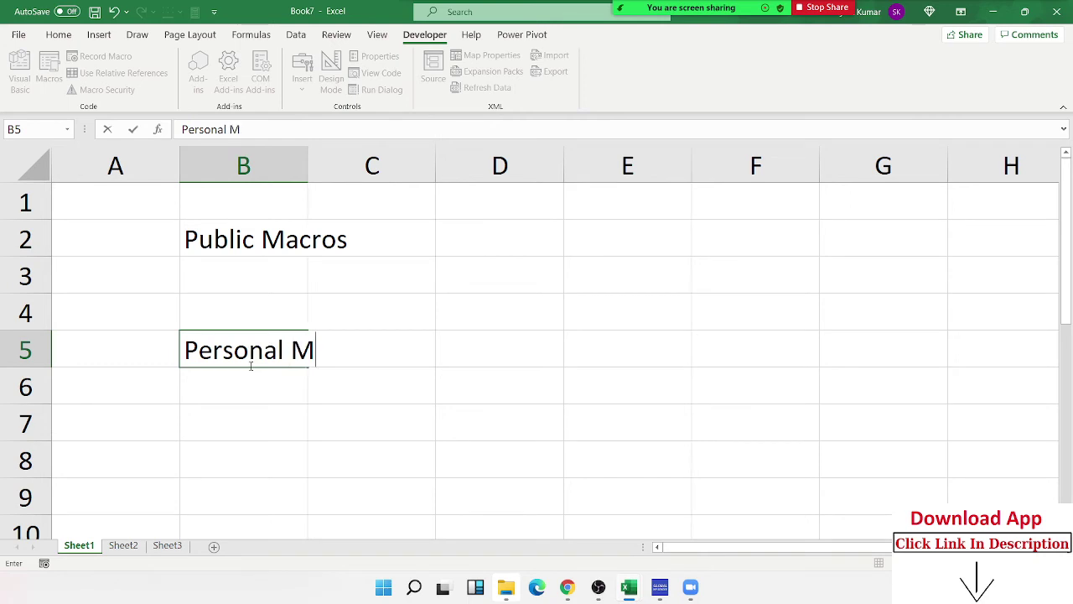
text(acros\)
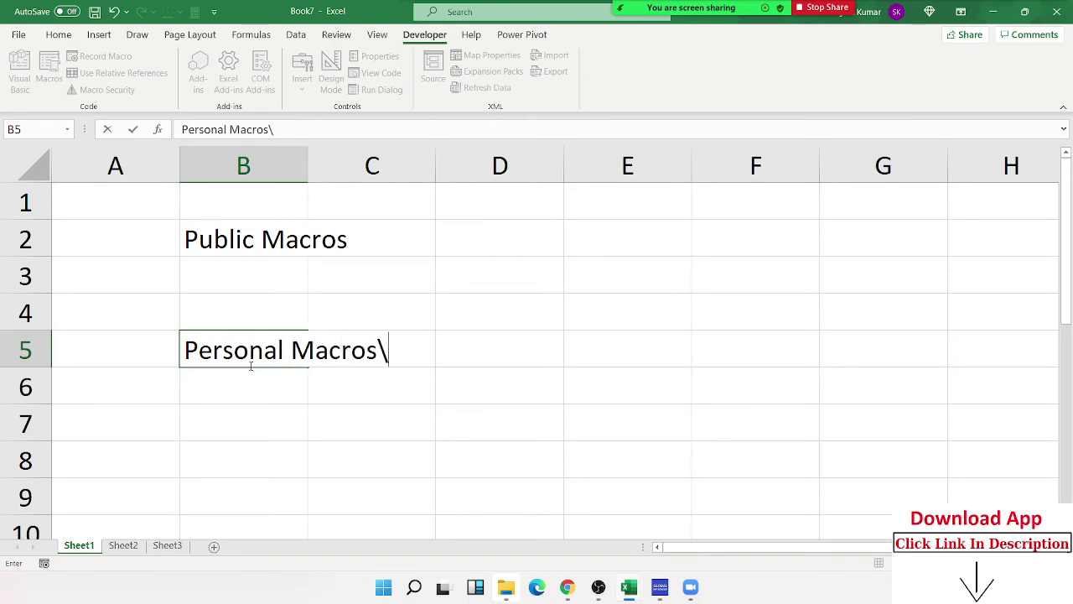
text(Ad)
text(d-i)
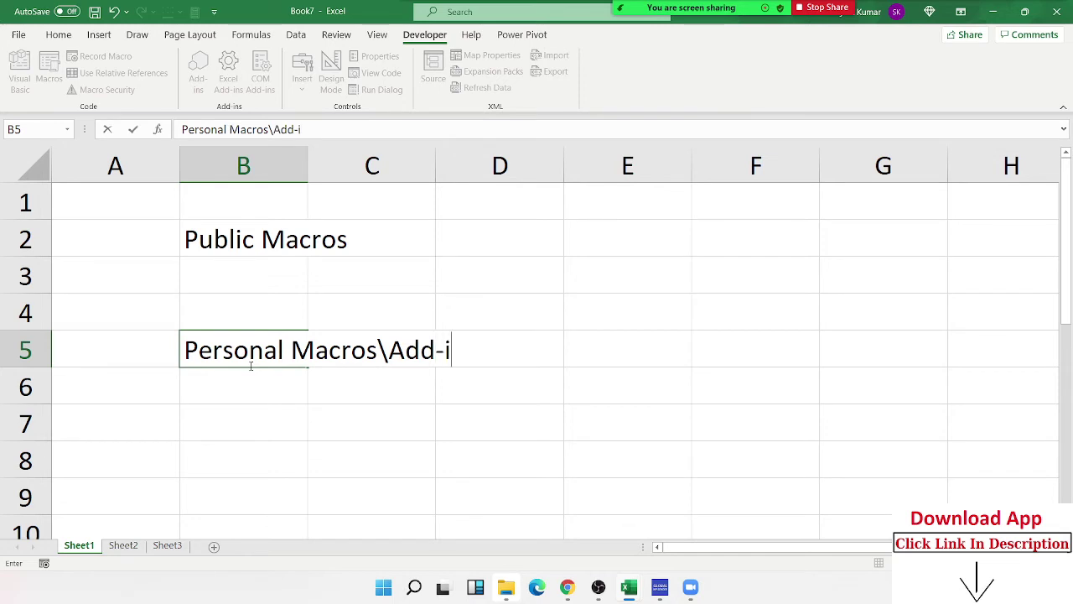
text(ns)
key(Return)
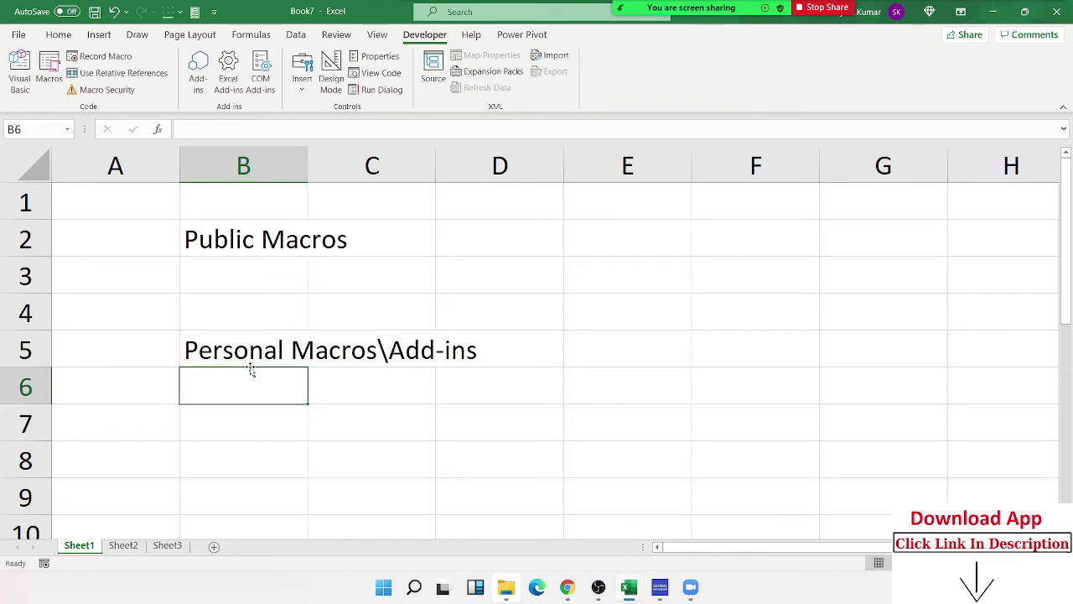
click(101, 56)
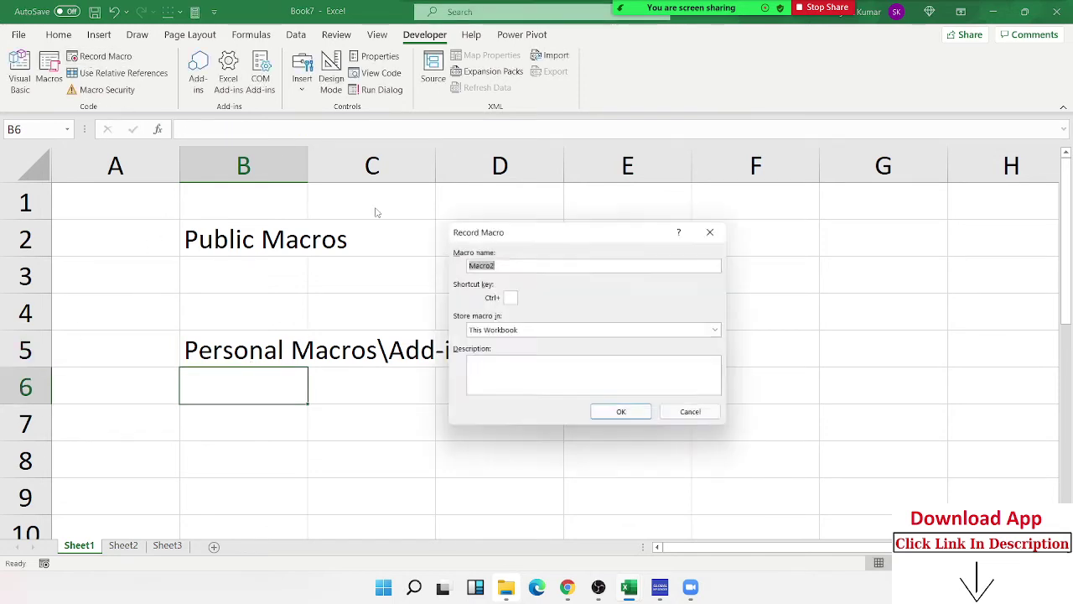
click(497, 327)
click(499, 343)
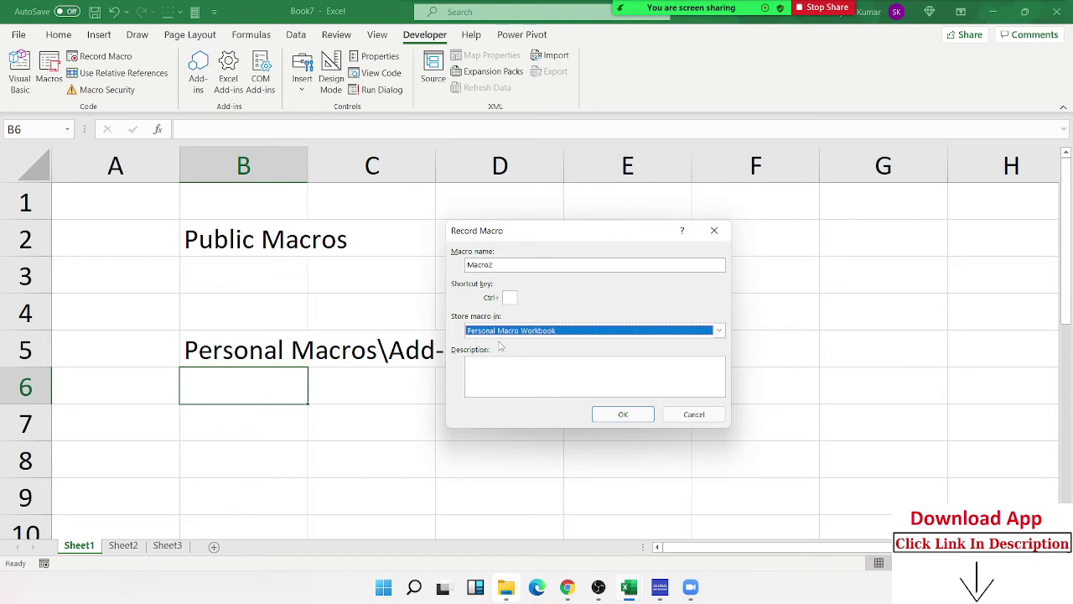
click(694, 415)
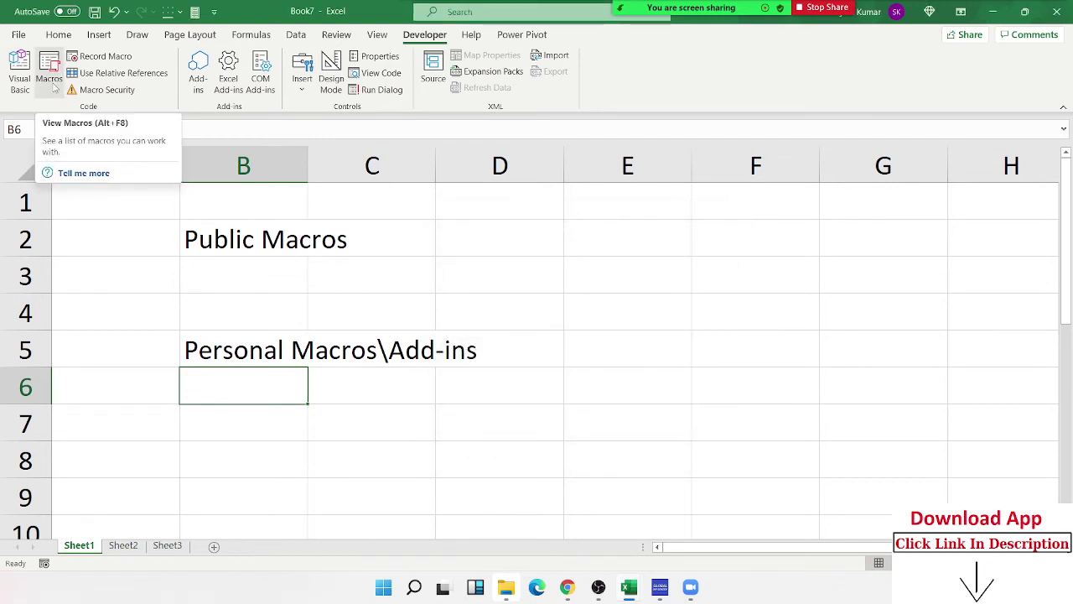
click(48, 76)
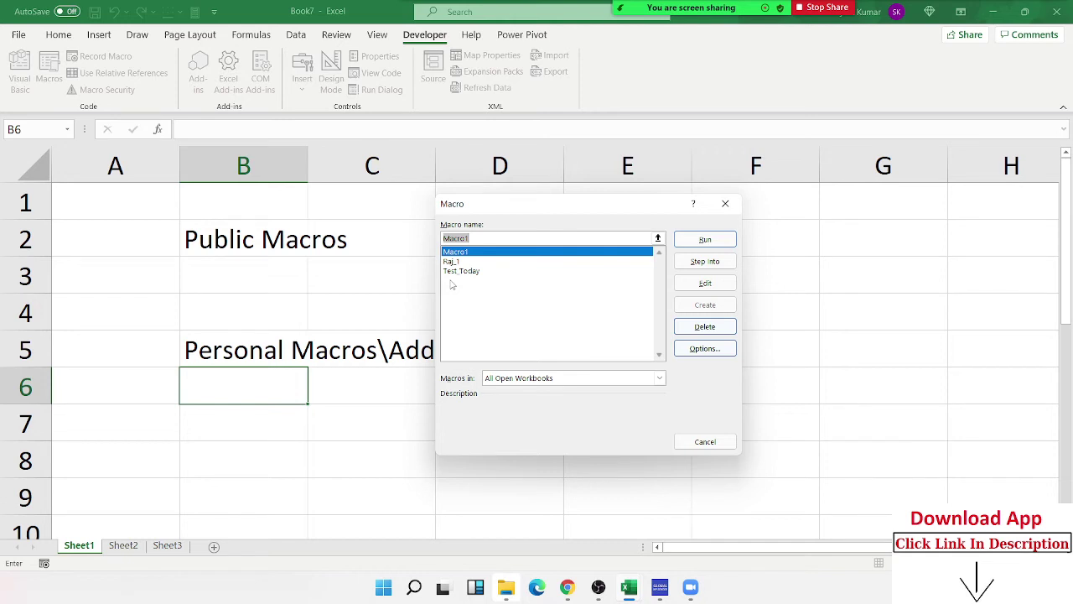
key(Escape)
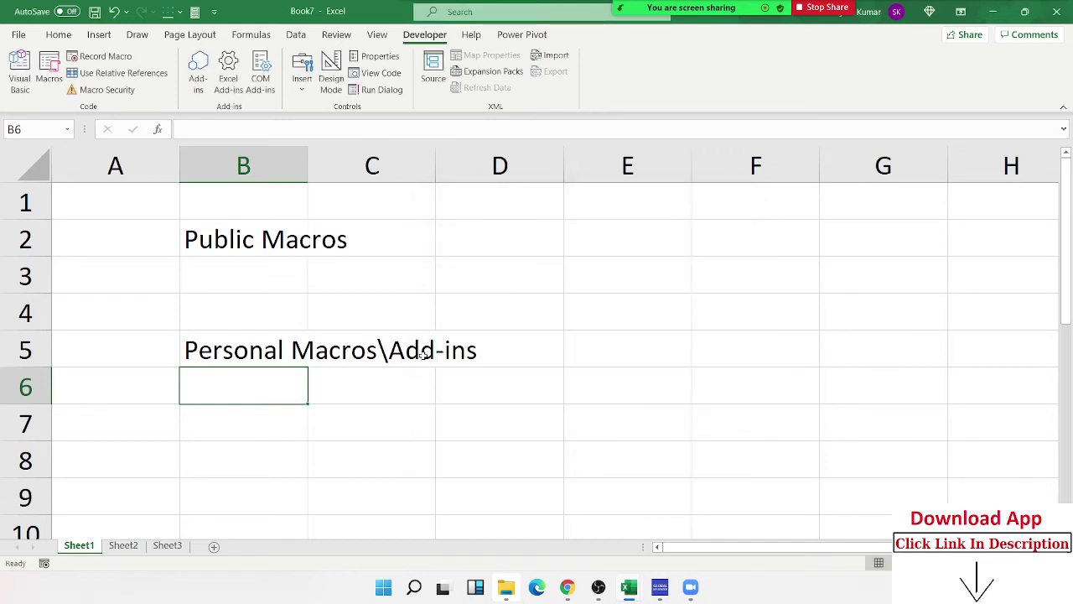
click(423, 354)
click(366, 377)
click(255, 249)
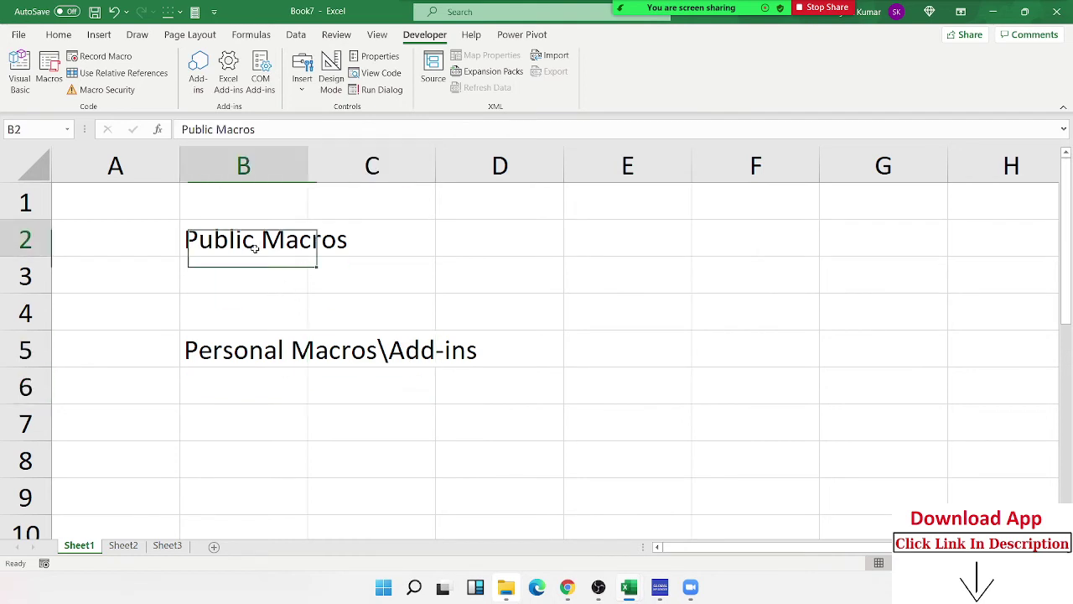
click(411, 350)
click(305, 283)
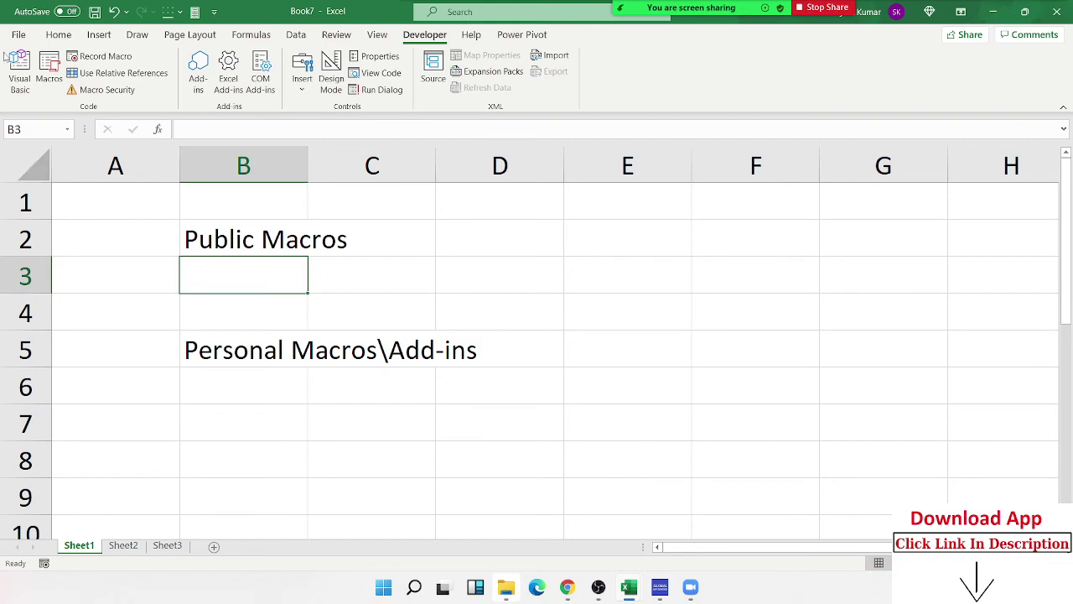
click(19, 35)
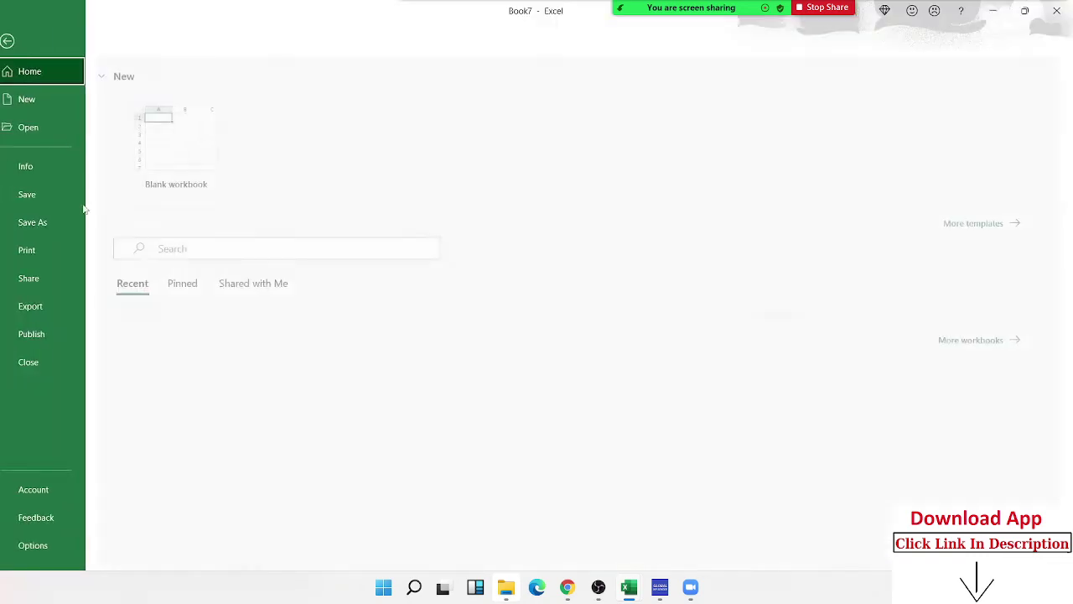
click(33, 545)
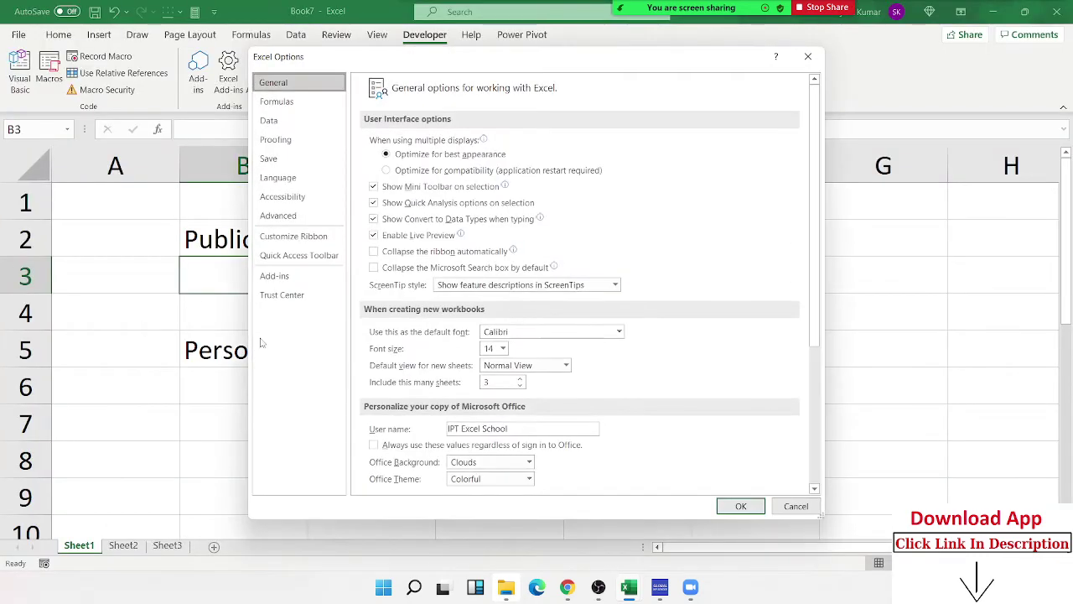
click(303, 294)
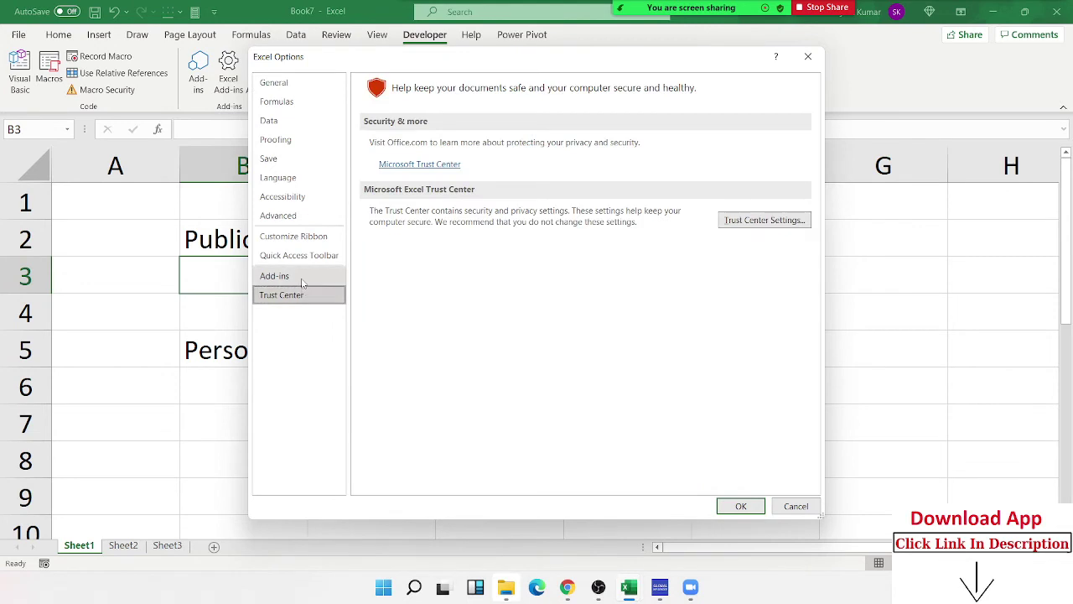
click(303, 284)
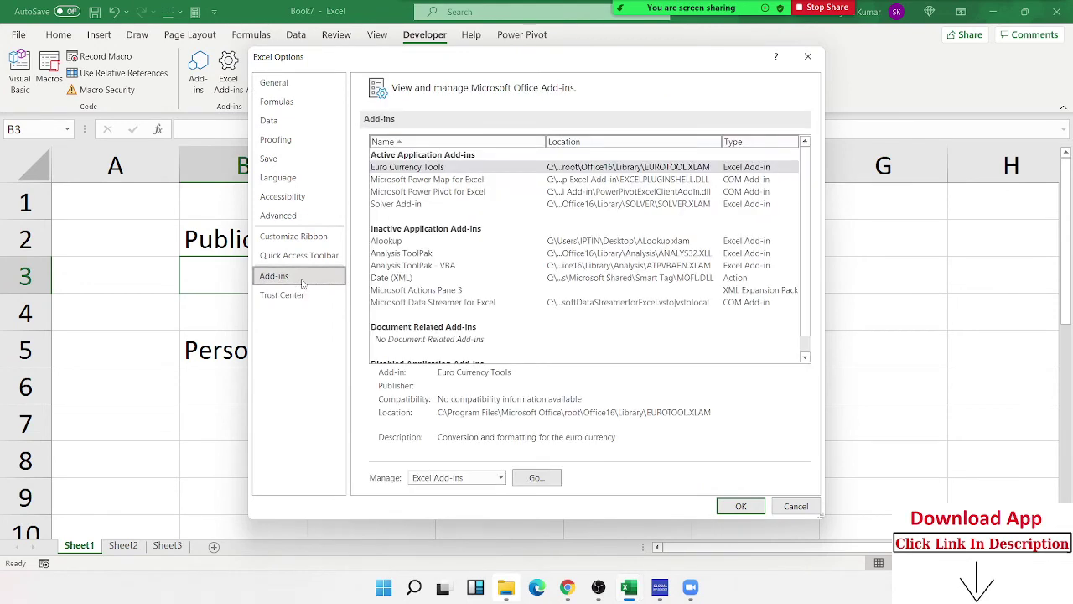
key(Escape)
click(219, 427)
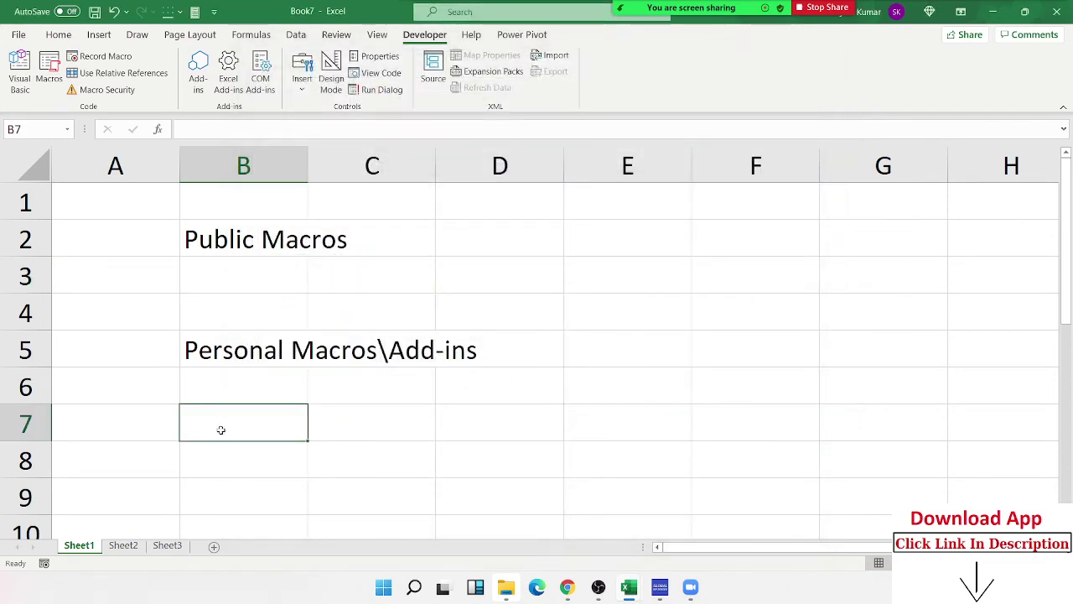
Step: Enter the 'Event Macros' heading in B7, then glance at and cancel the Record Macro and Macros dialogs
text(Ev)
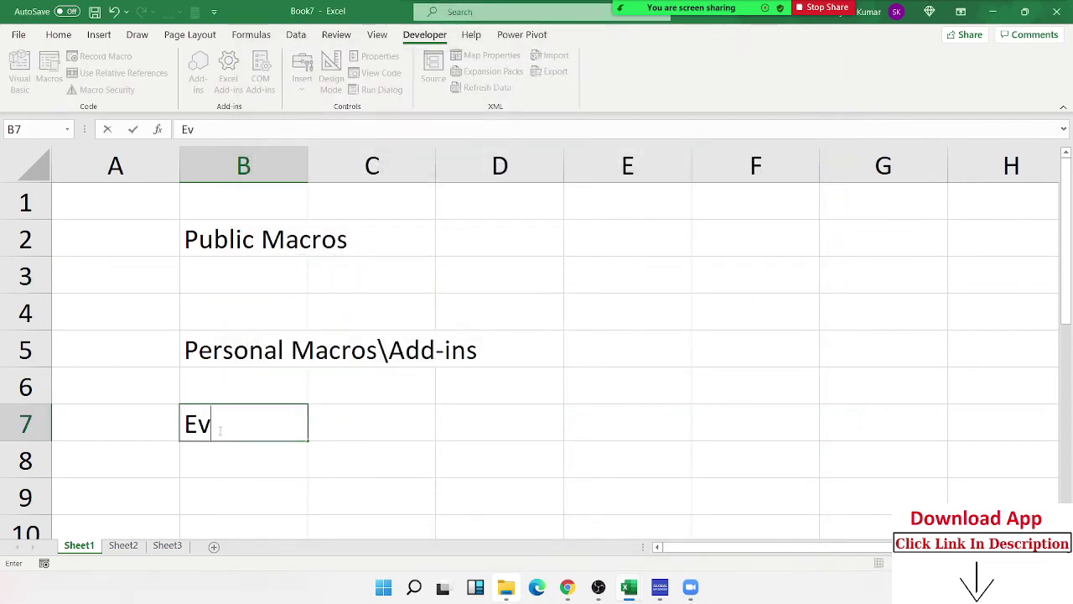
text(ent)
text( MAcros)
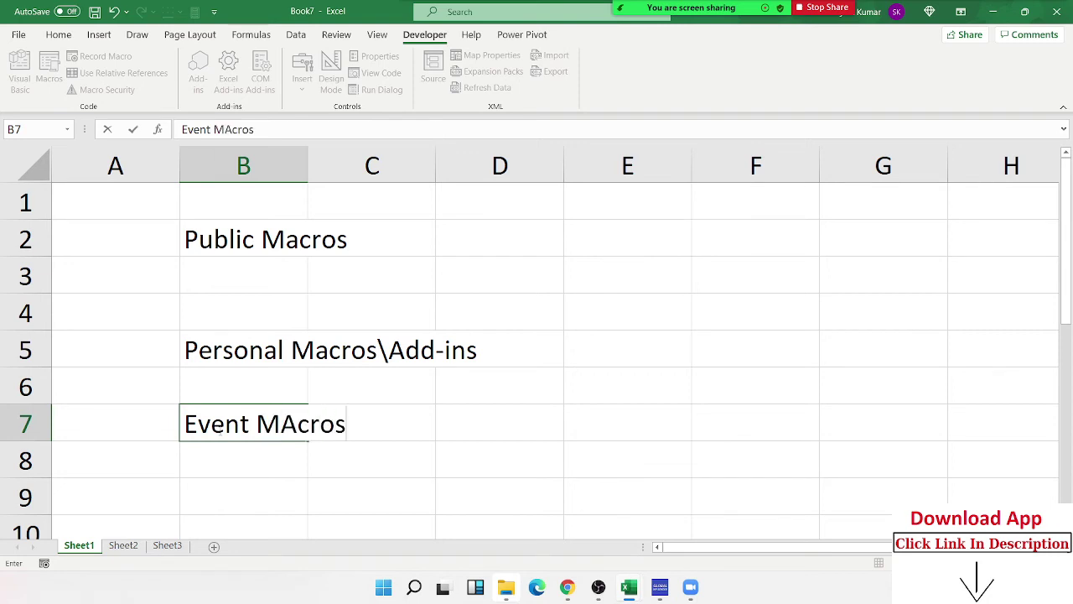
key(Return)
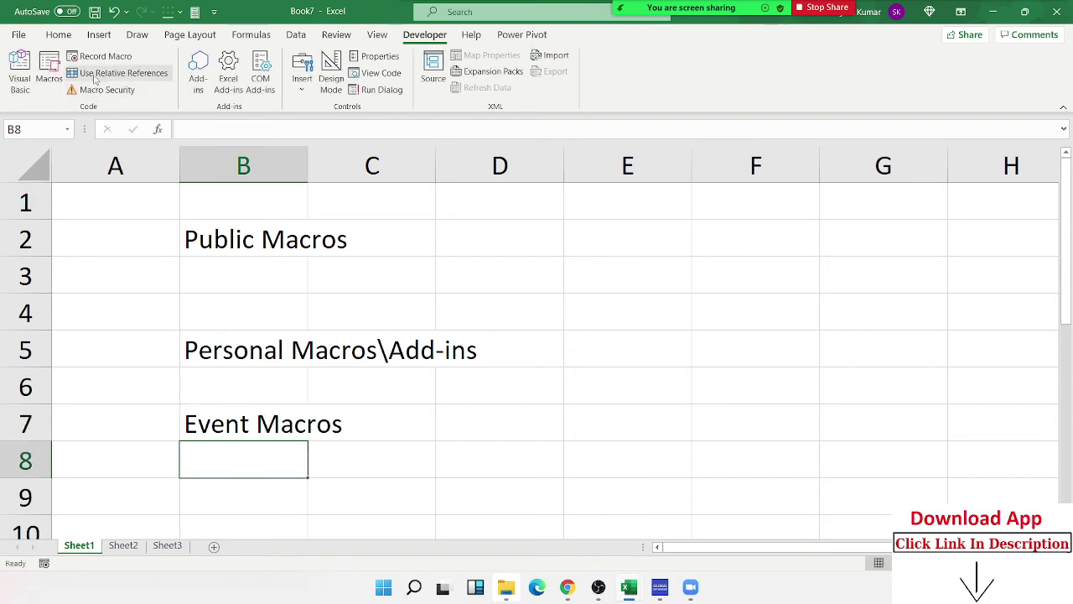
click(99, 56)
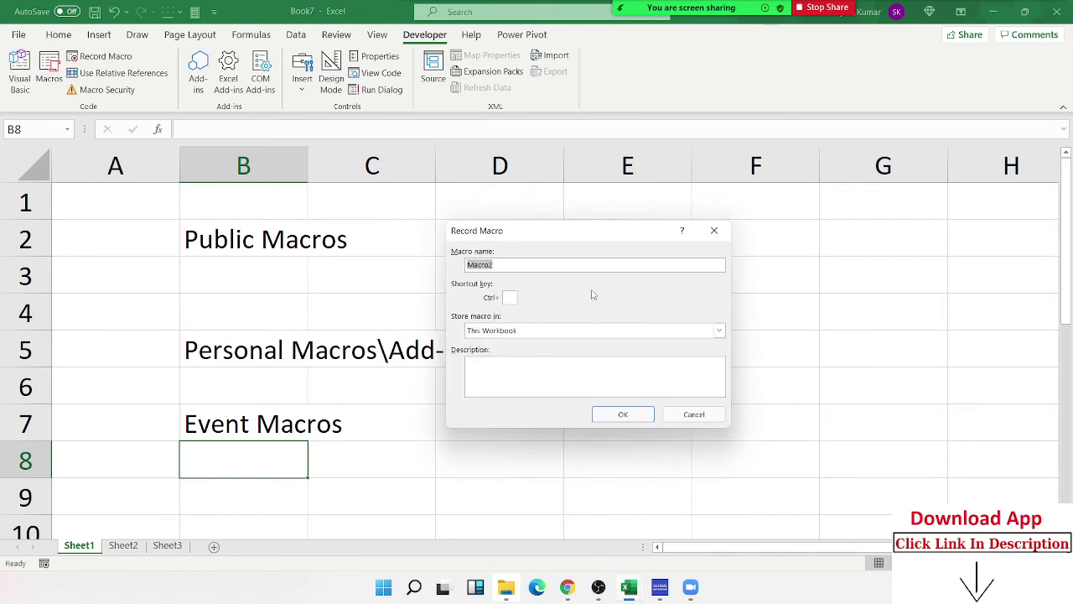
click(695, 415)
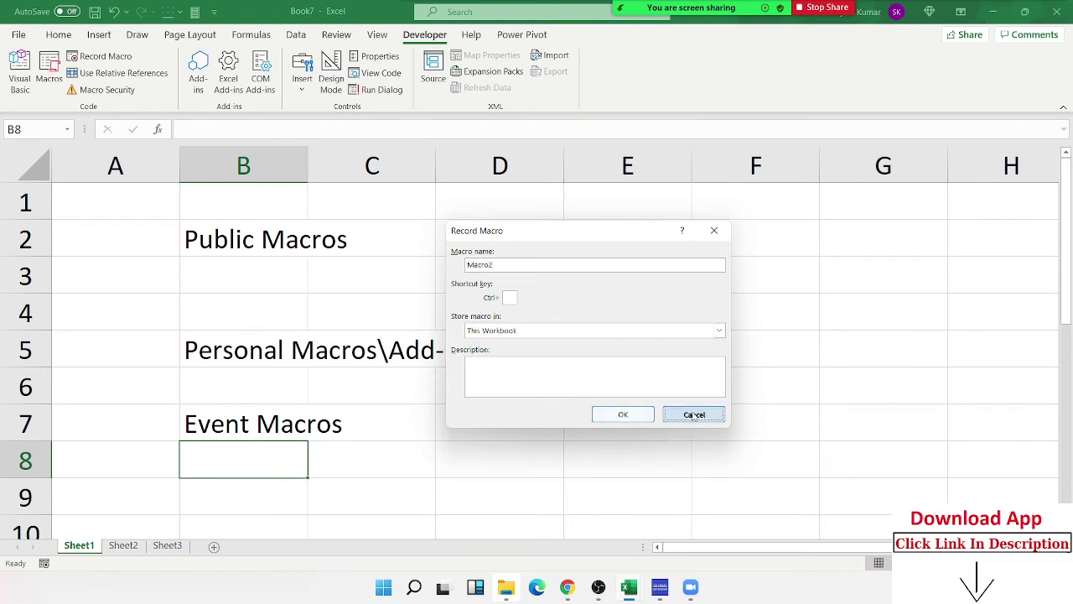
click(49, 71)
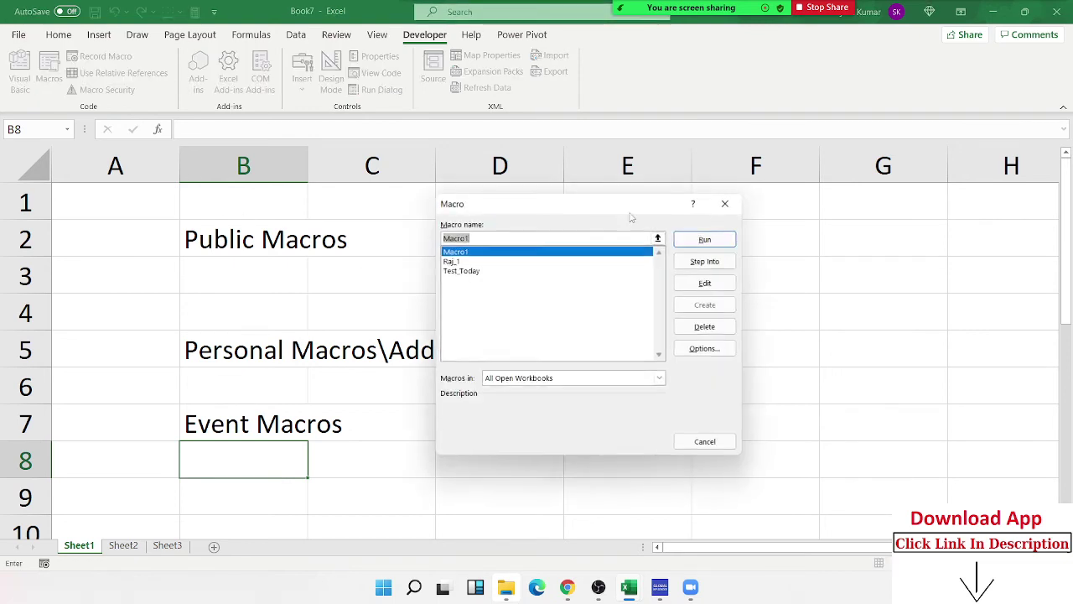
click(478, 262)
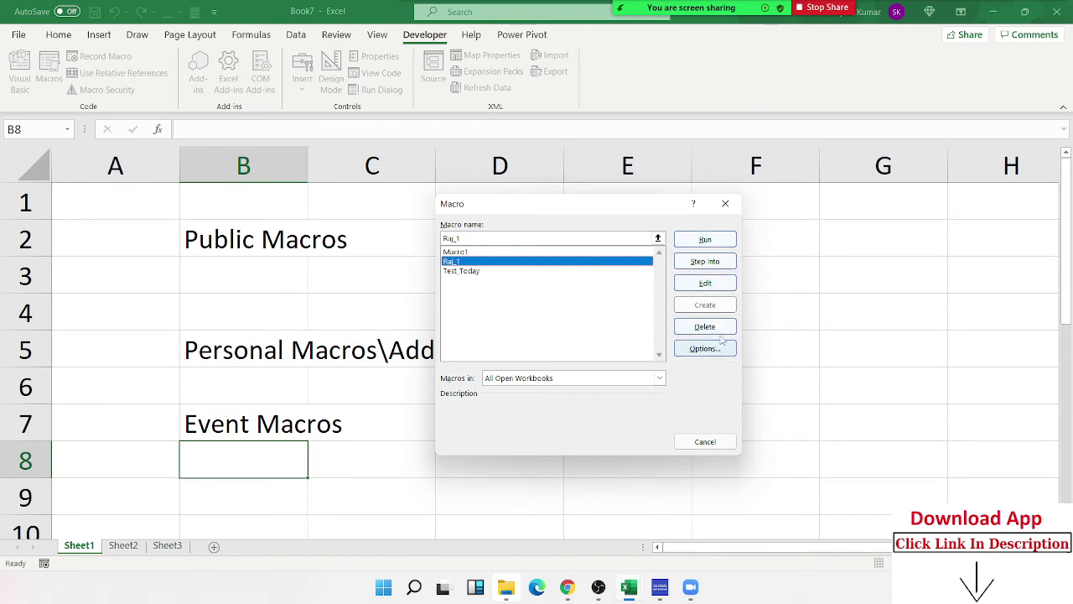
click(725, 203)
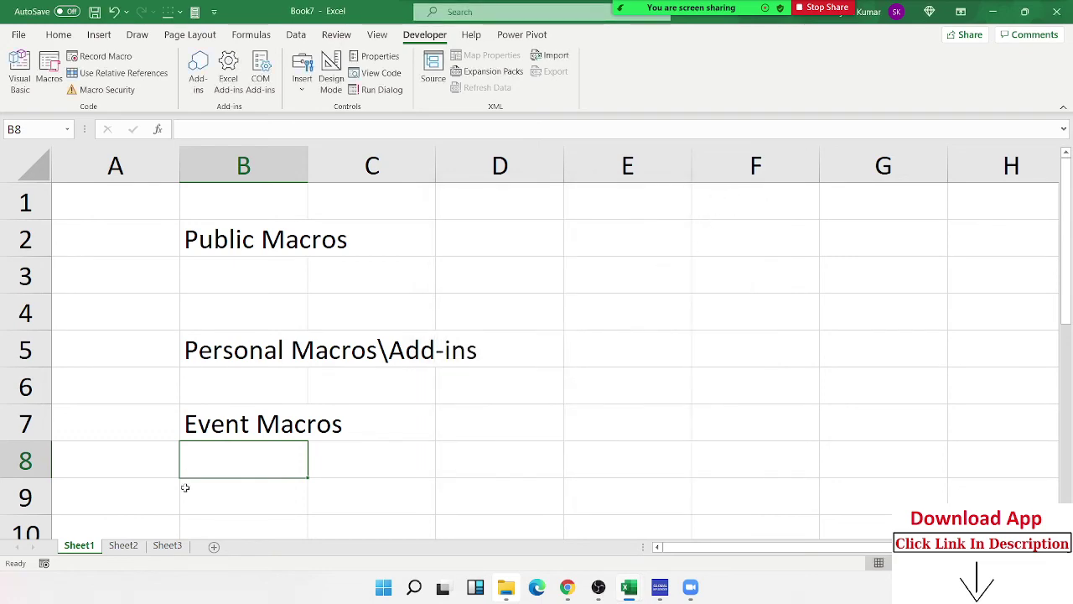
Step: Look through Sheet2 and Sheet3, then add a new blank Sheet4
click(123, 546)
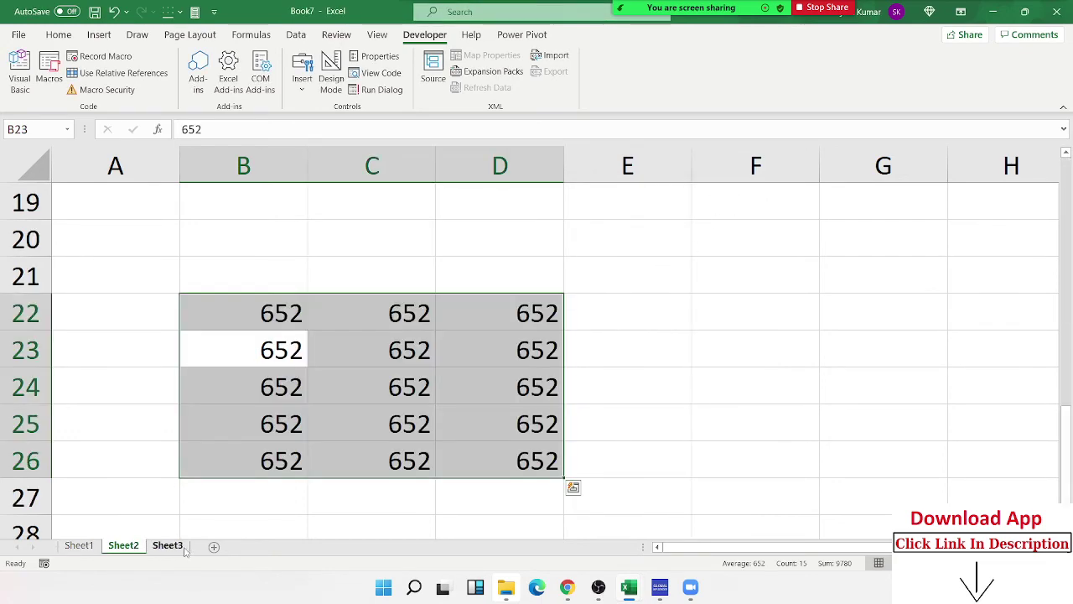
click(180, 546)
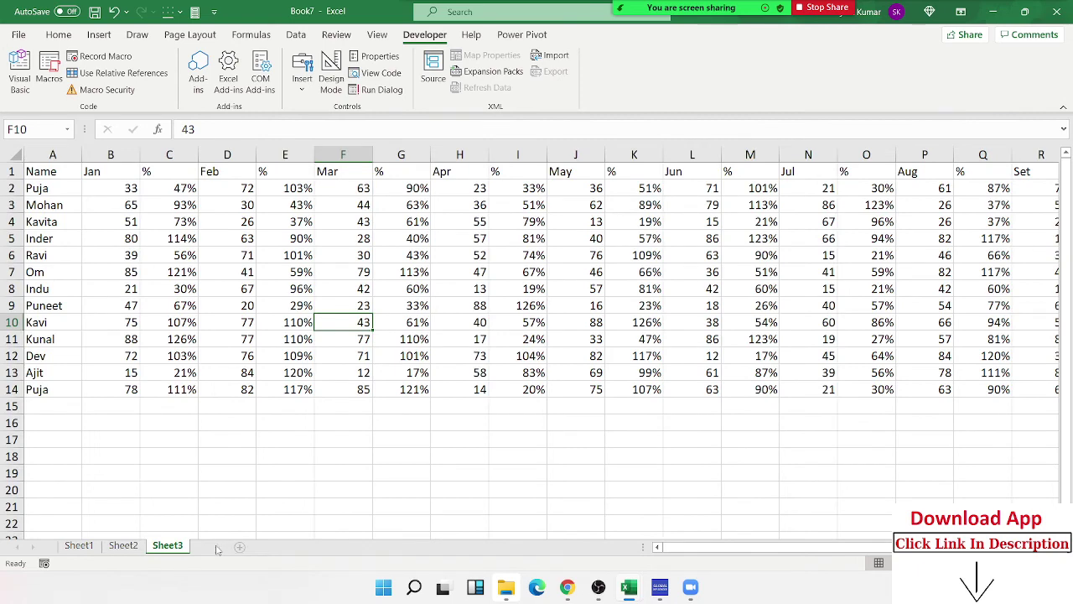
click(239, 546)
Step: Select a few cells on Sheet4, then use the tab's View Code option to reach its module
click(229, 225)
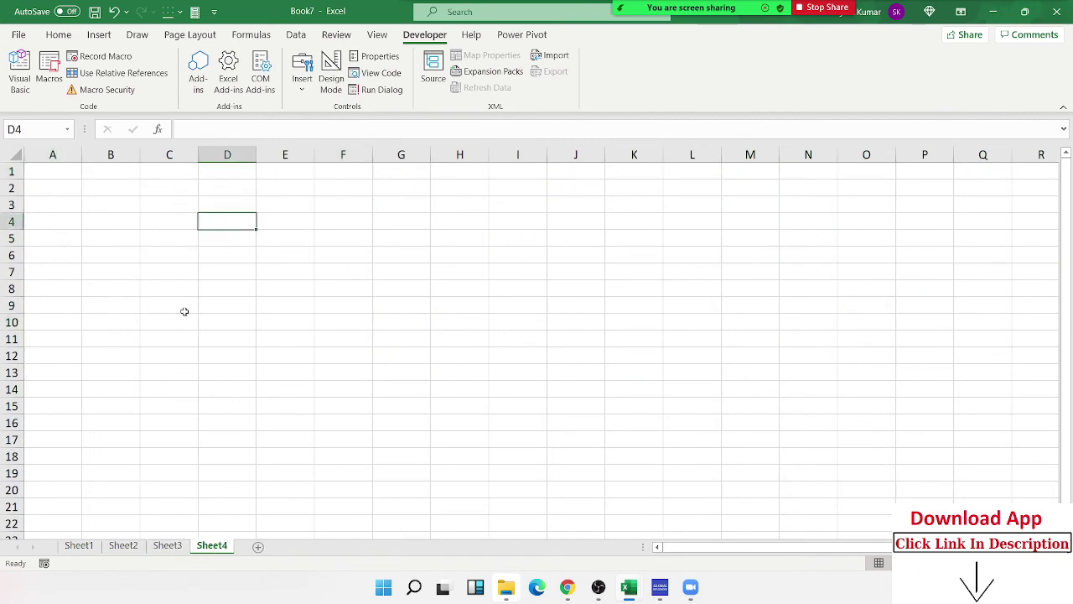
click(184, 311)
click(445, 286)
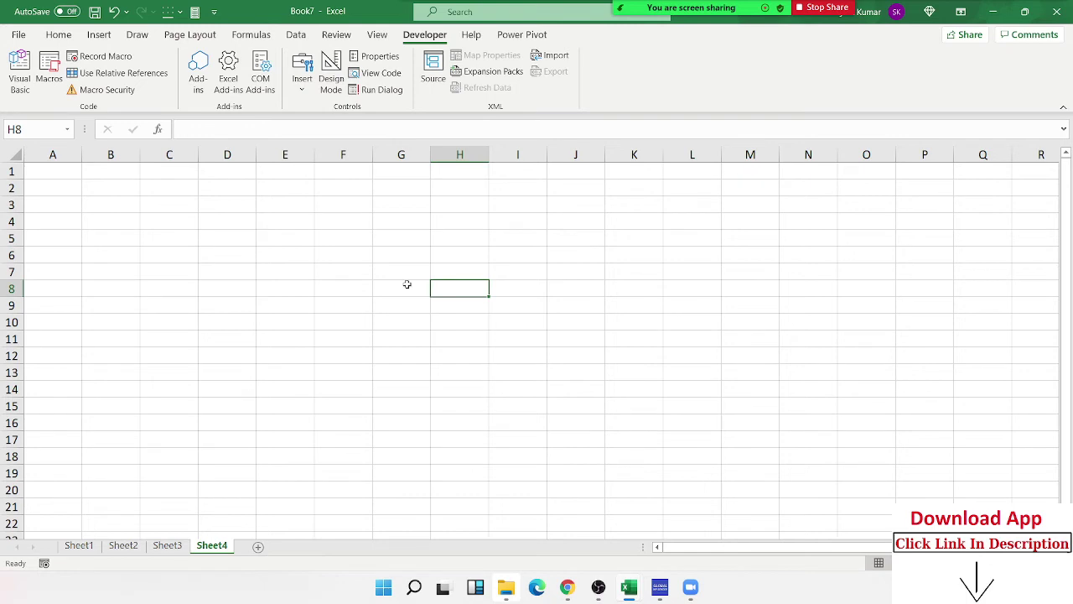
click(295, 243)
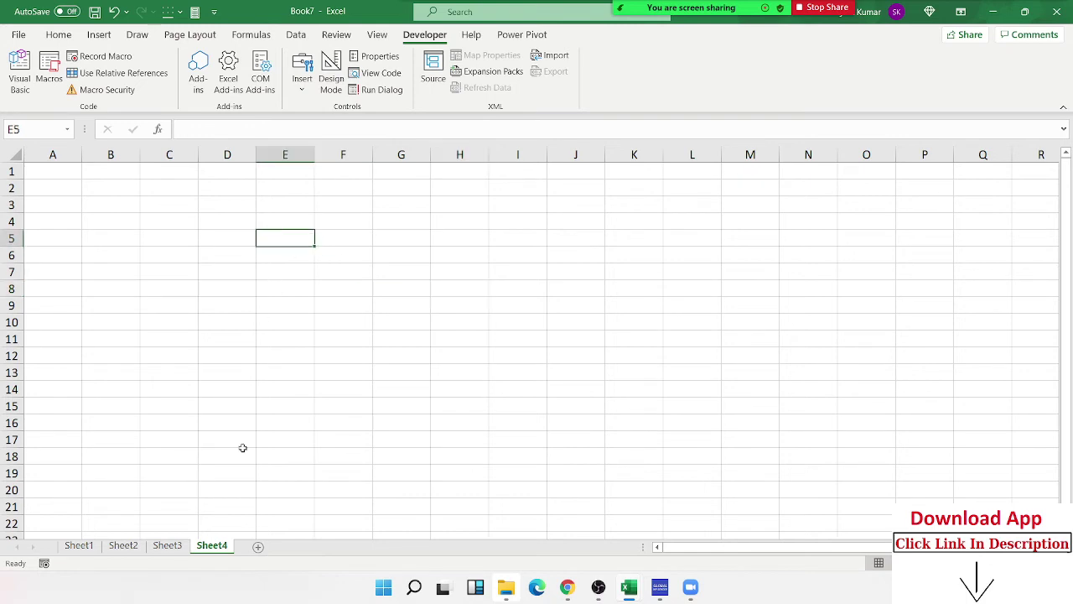
right_click(214, 549)
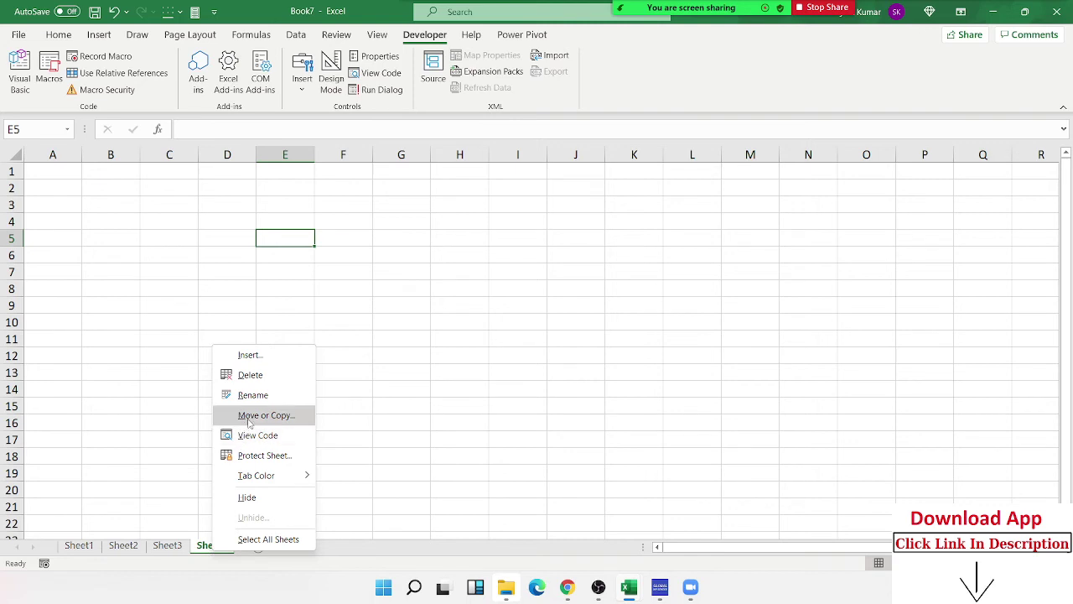
click(249, 420)
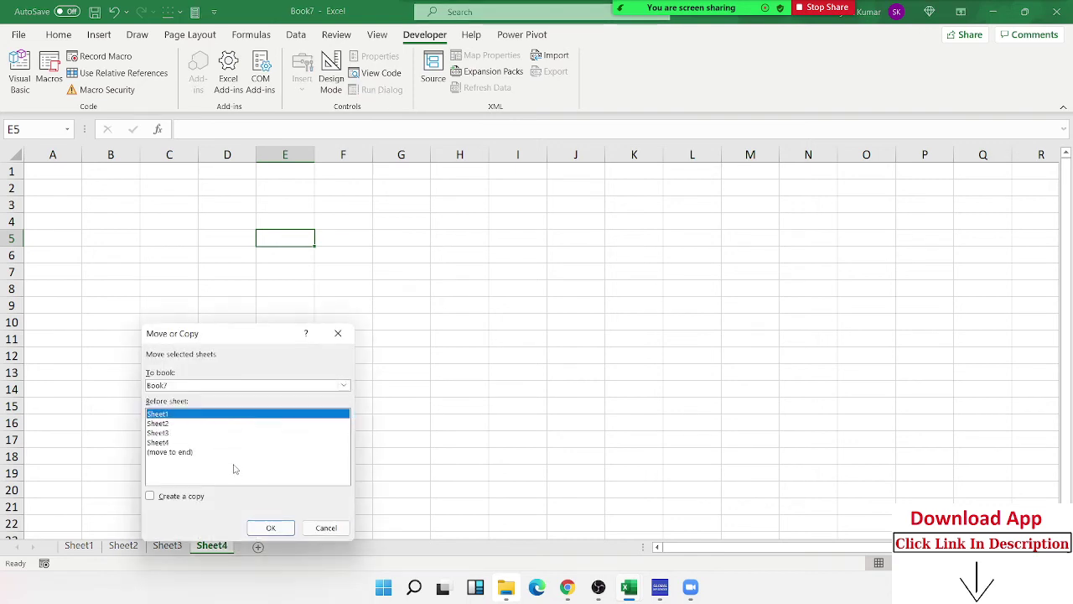
key(Escape)
right_click(211, 546)
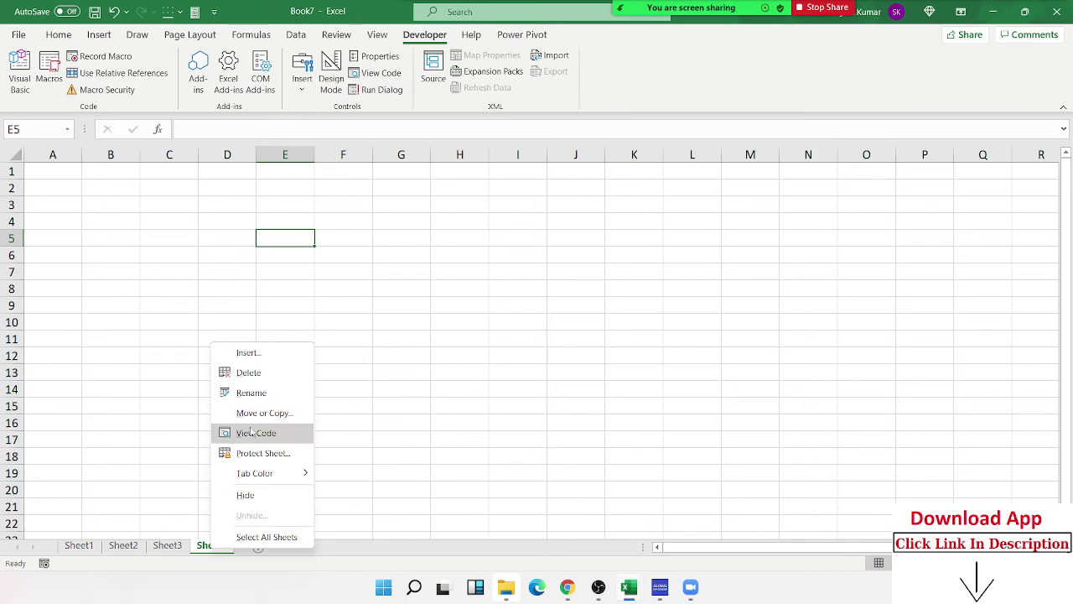
click(254, 431)
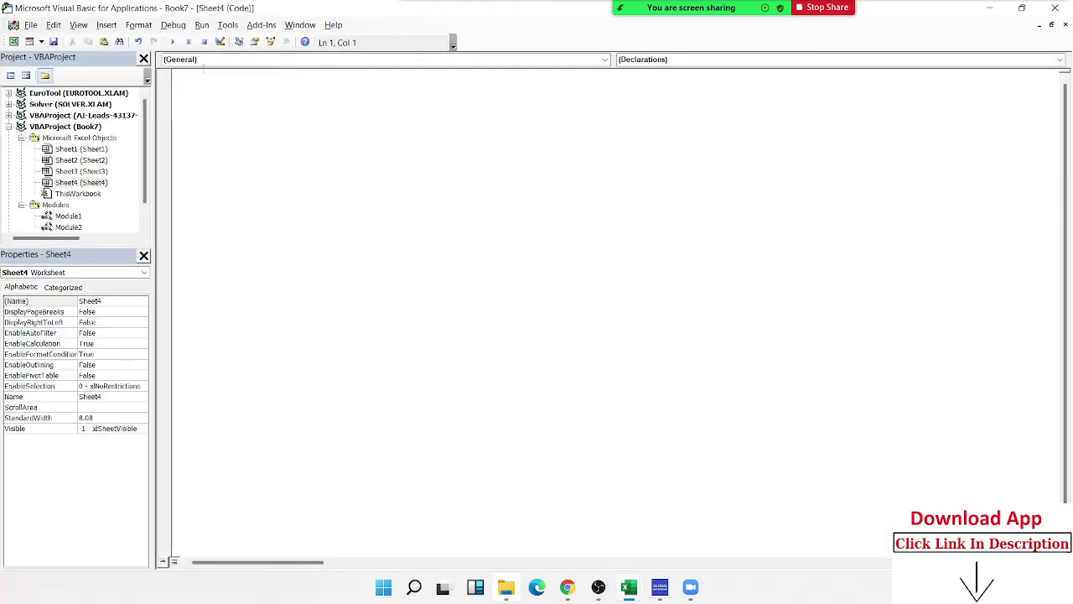
Step: Create the Worksheet_SelectionChange event sub in Sheet4's code window
click(205, 61)
click(204, 80)
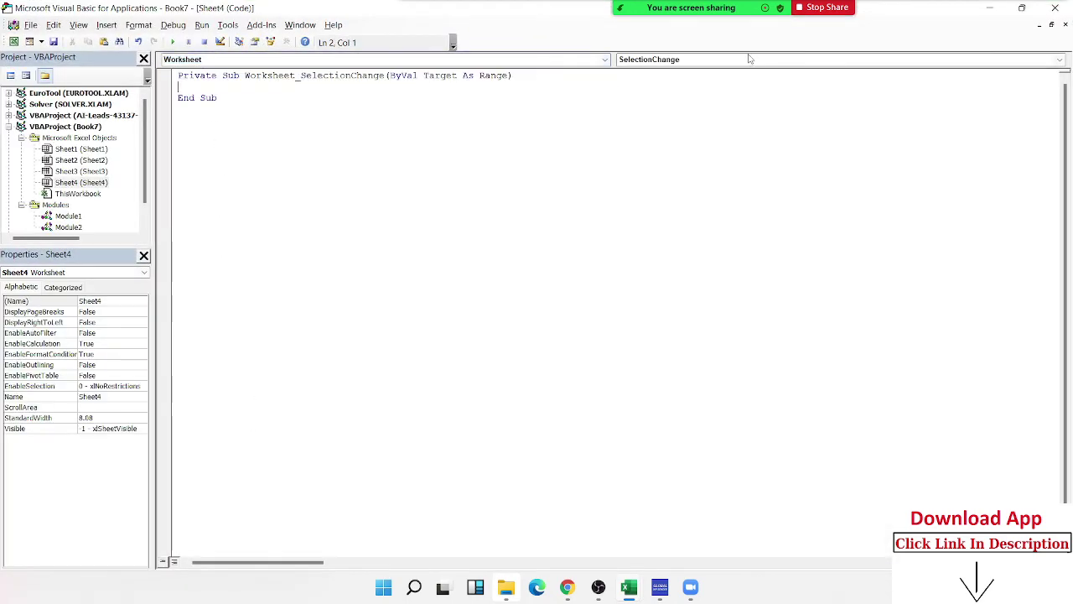
click(740, 60)
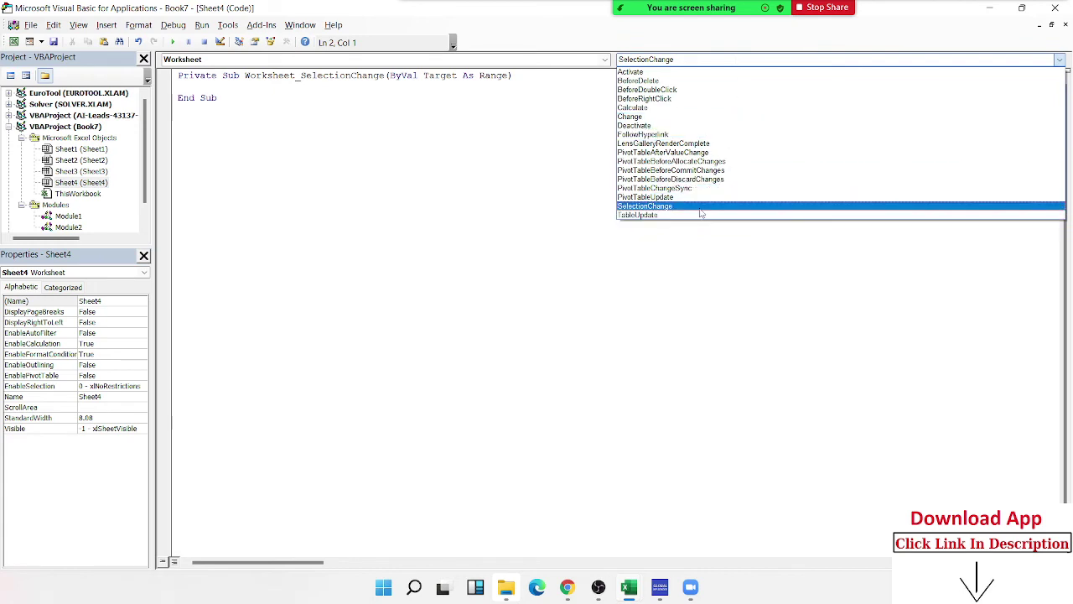
click(703, 213)
key(Return)
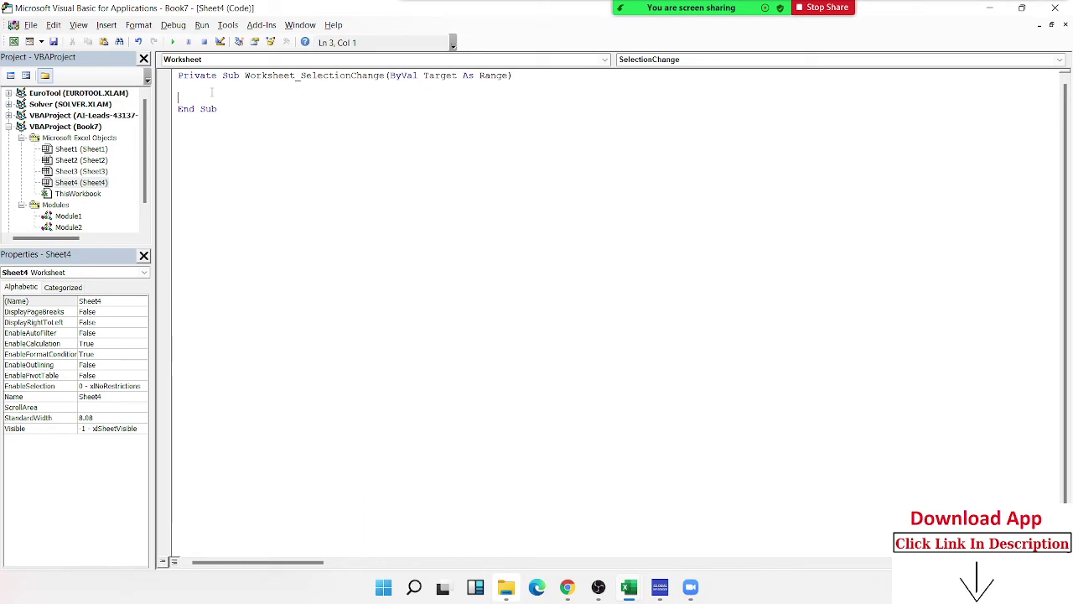
Step: Write ActiveCell.Interior.Color = vbRed inside the sub, then switch back to Excel
text(active)
text(cell.)
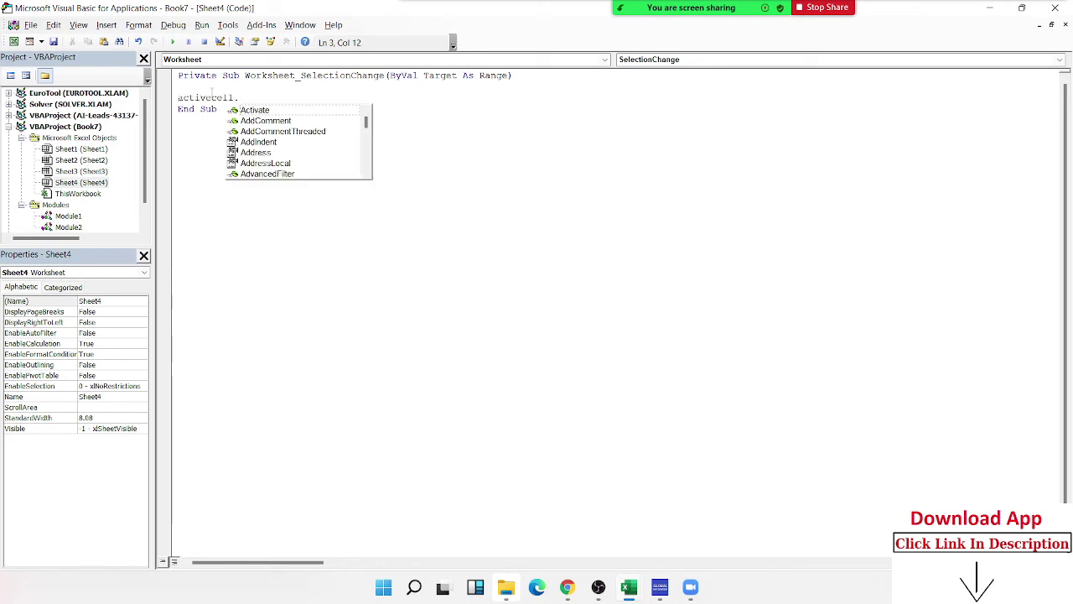
text(in)
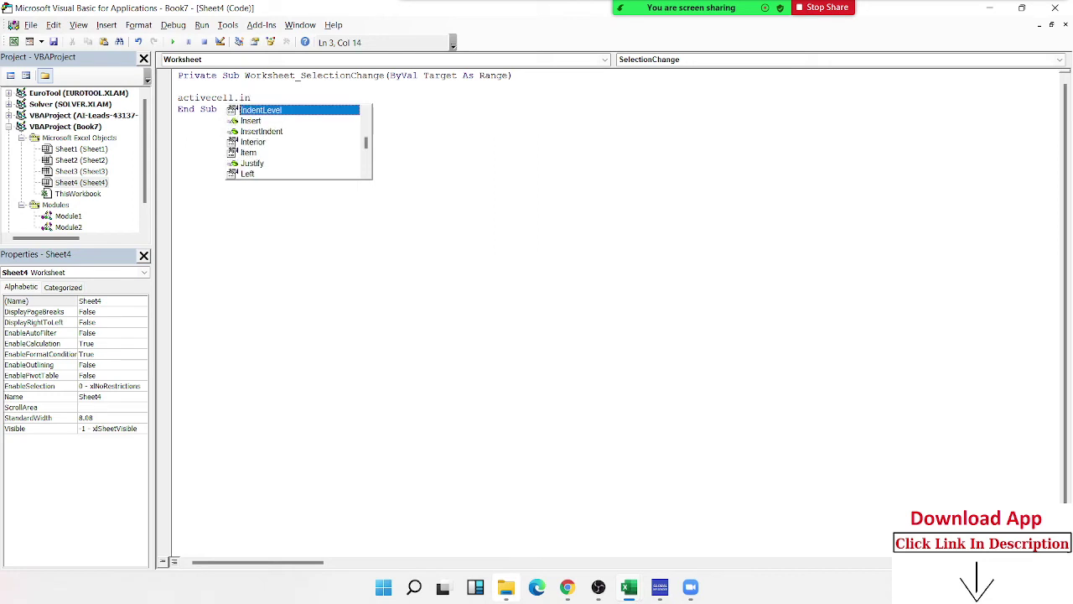
key(Down)
key(Down)
key(Down)
key(Tab)
text(.)
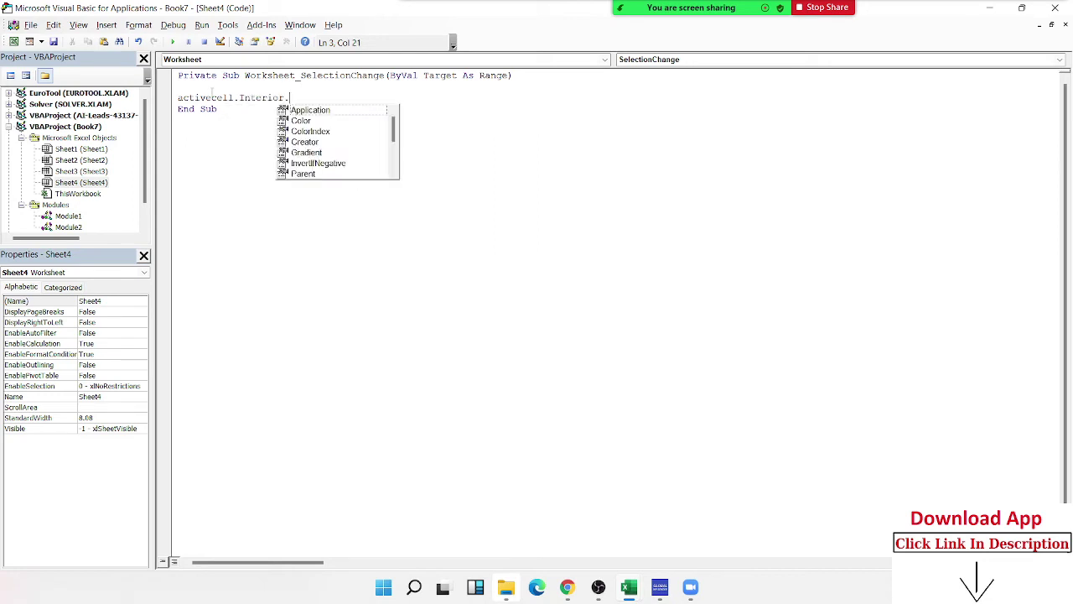
text(col)
key(Tab)
text(= )
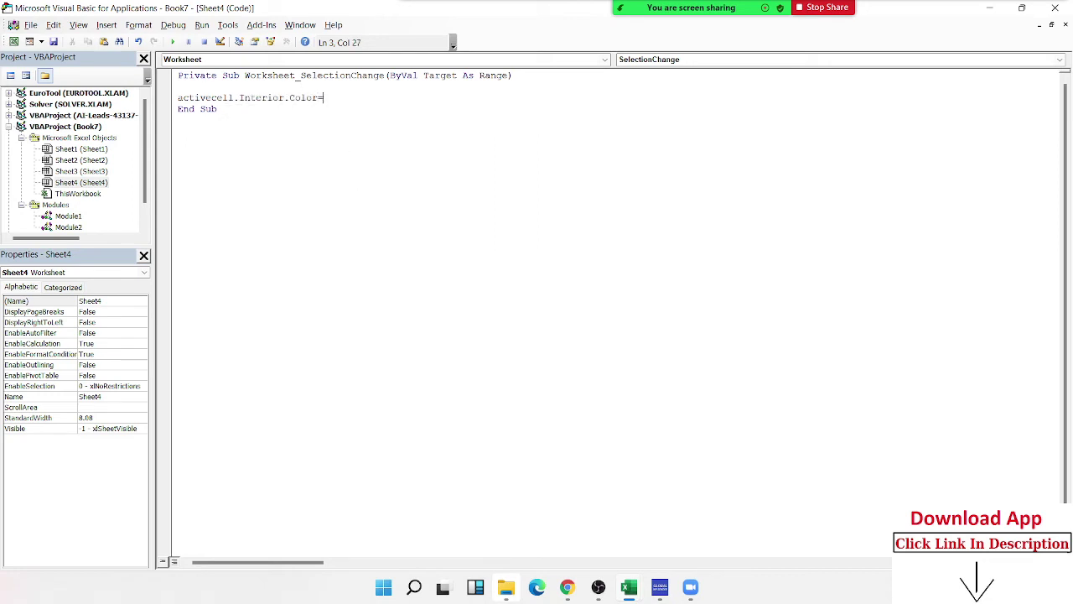
text(vbRed)
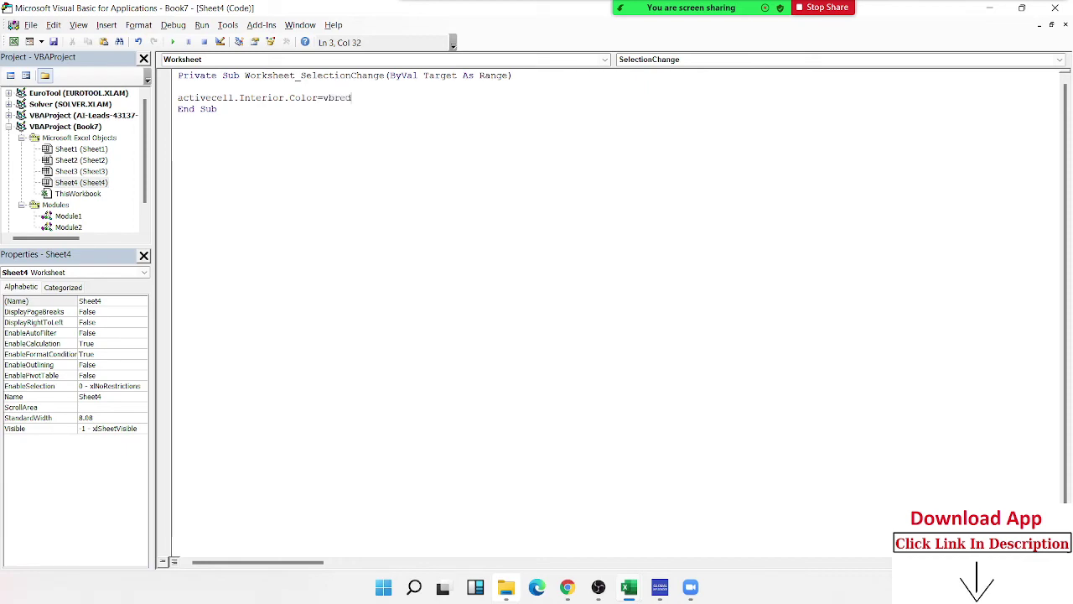
key(Down)
key(alt+F11)
key(alt+F11)
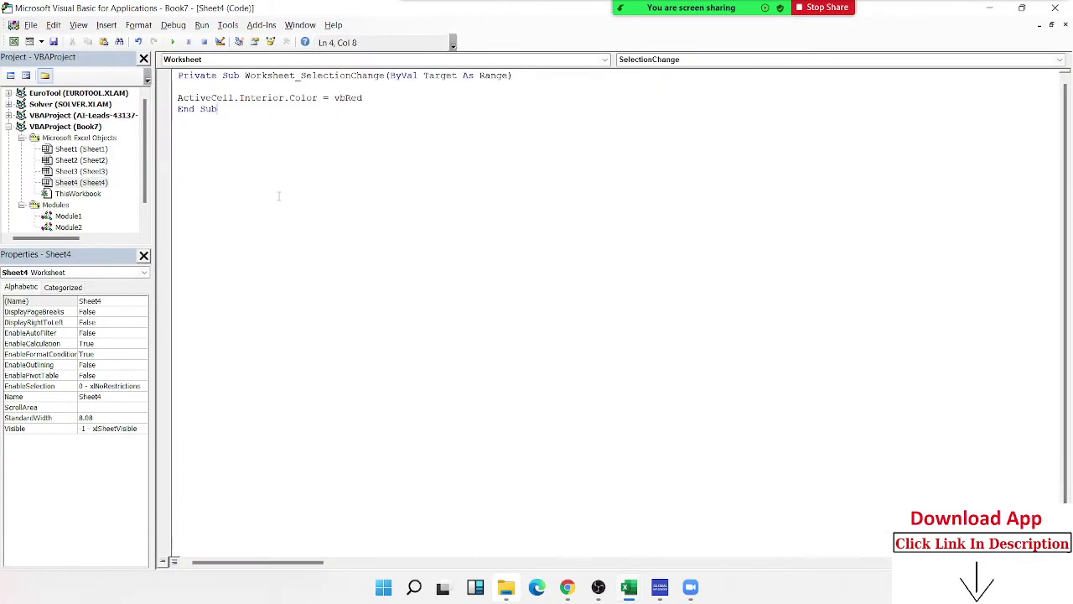
click(278, 196)
key(alt+F11)
Step: Select E9, D10, C7, G6, H8, D15 and range C11:C12 so they turn red, then return to Sheet1
click(285, 305)
click(226, 322)
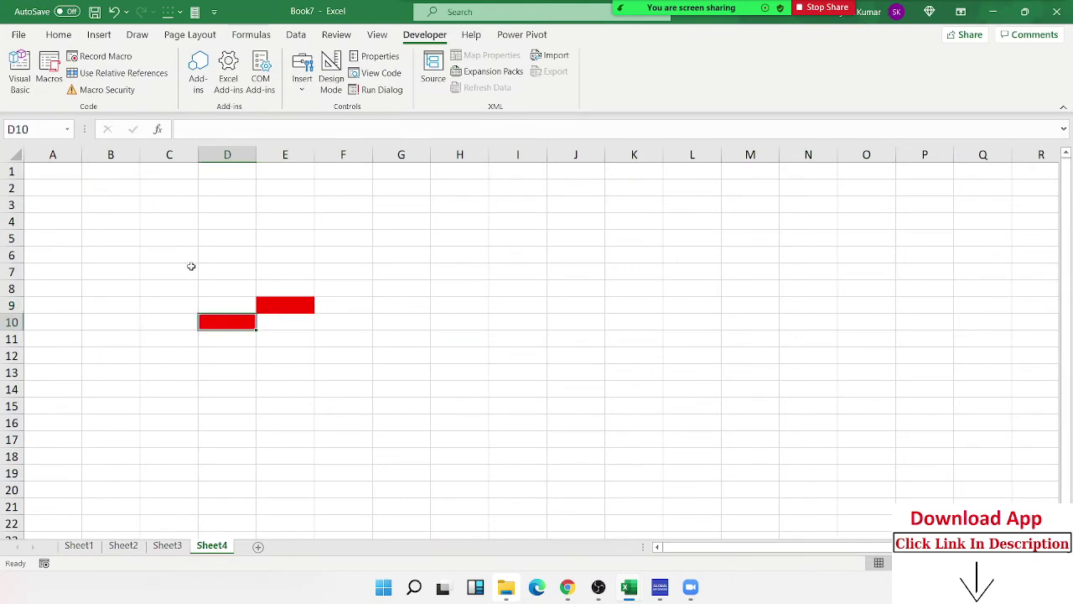
click(169, 272)
click(191, 235)
click(186, 223)
click(230, 221)
click(401, 255)
click(459, 289)
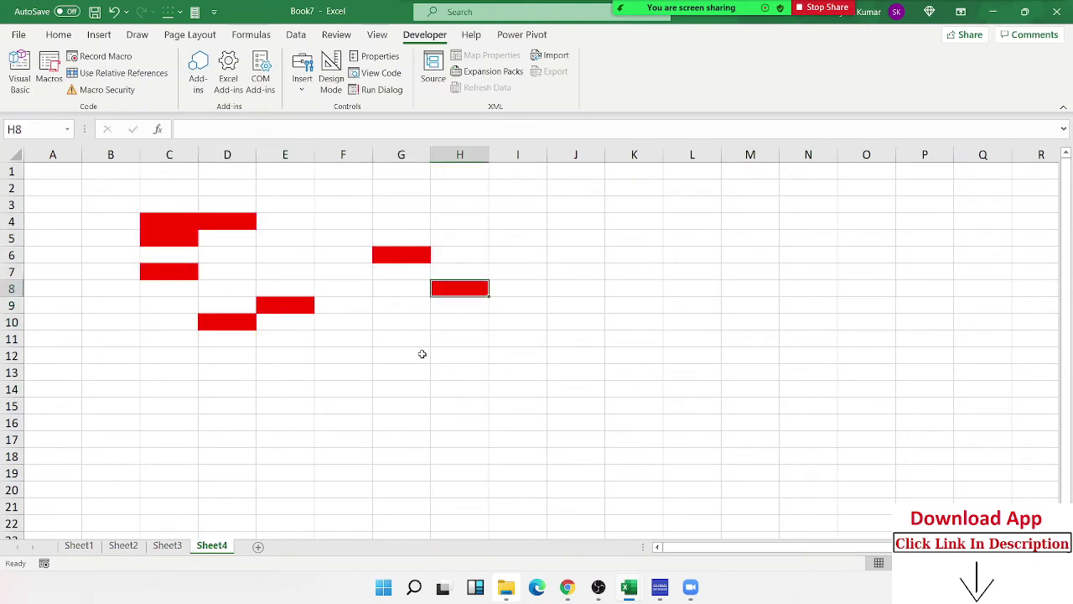
click(401, 354)
click(227, 406)
drag(169, 355, 169, 339)
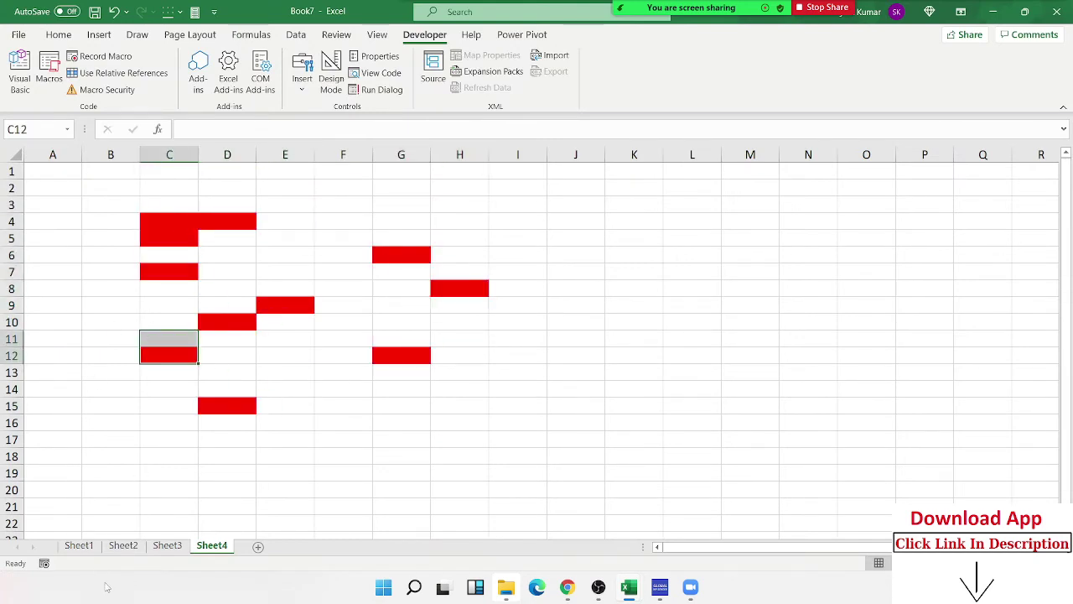
click(81, 546)
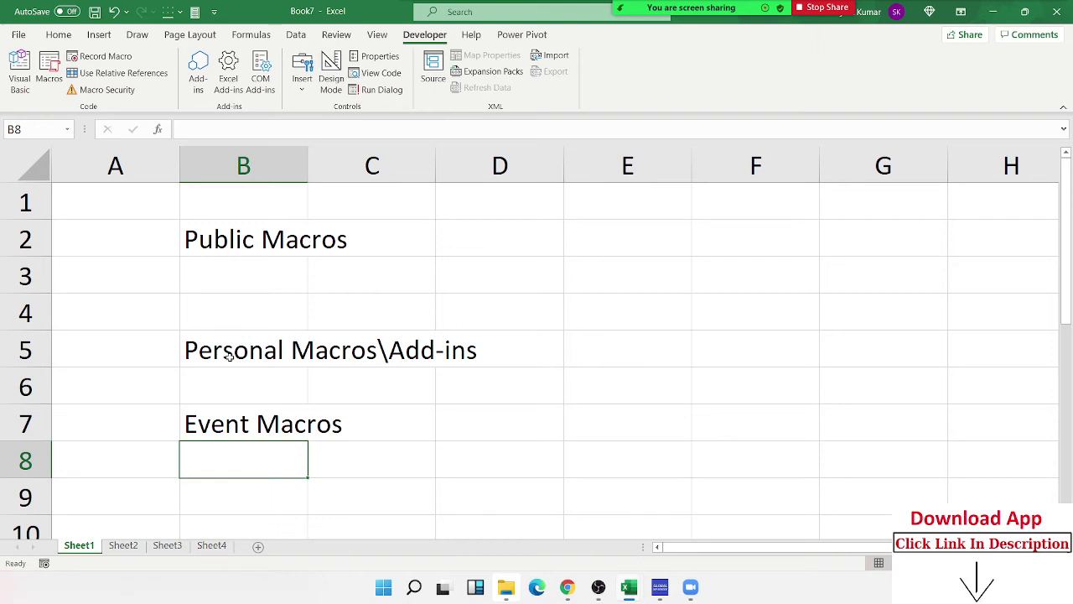
click(245, 423)
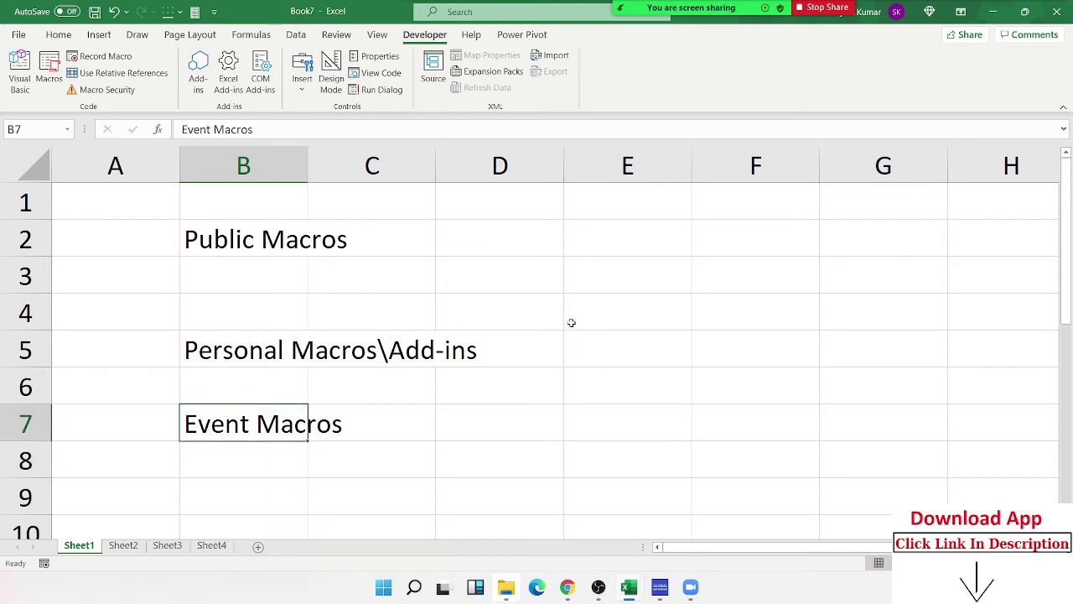
click(572, 322)
click(575, 362)
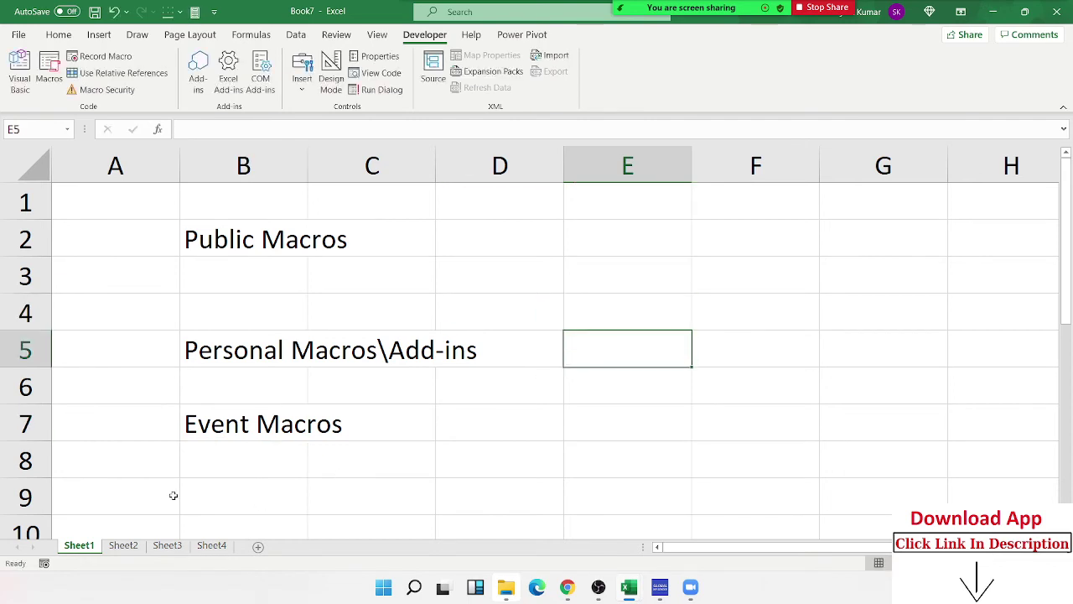
drag(506, 400, 506, 404)
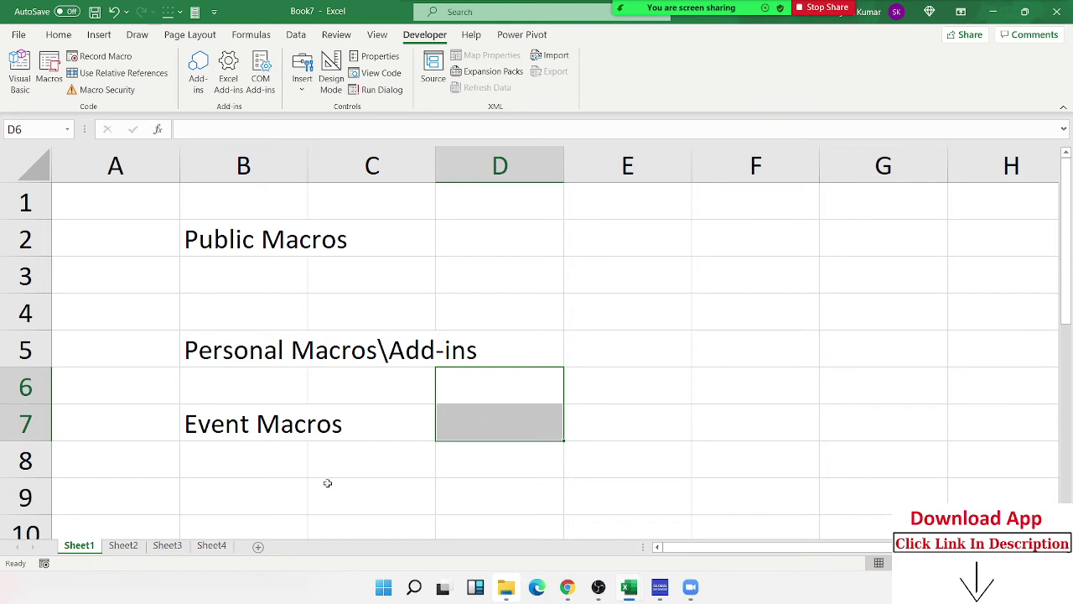
click(223, 424)
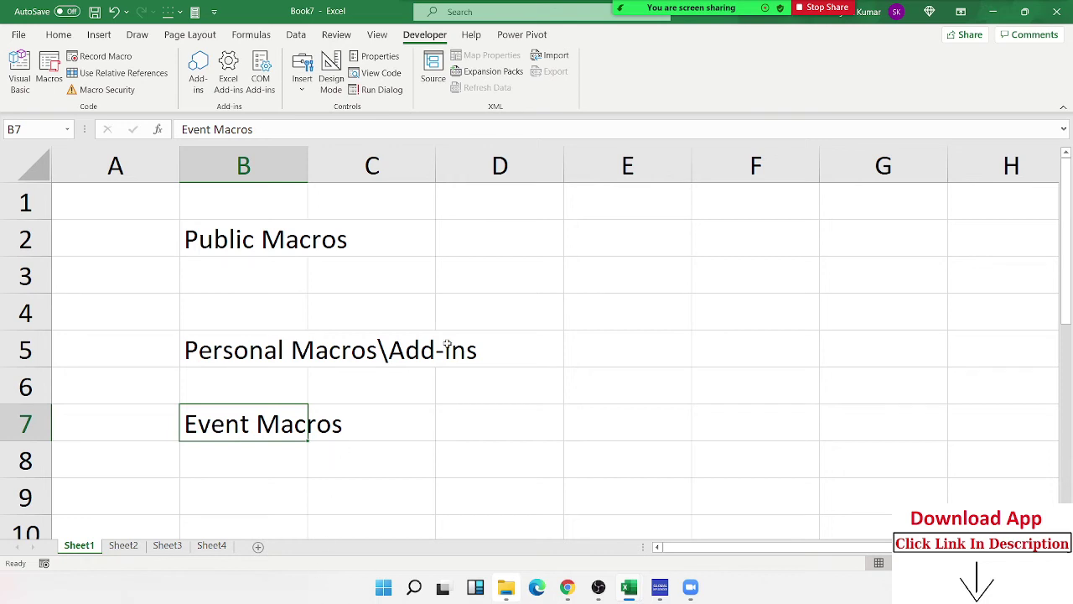
click(144, 264)
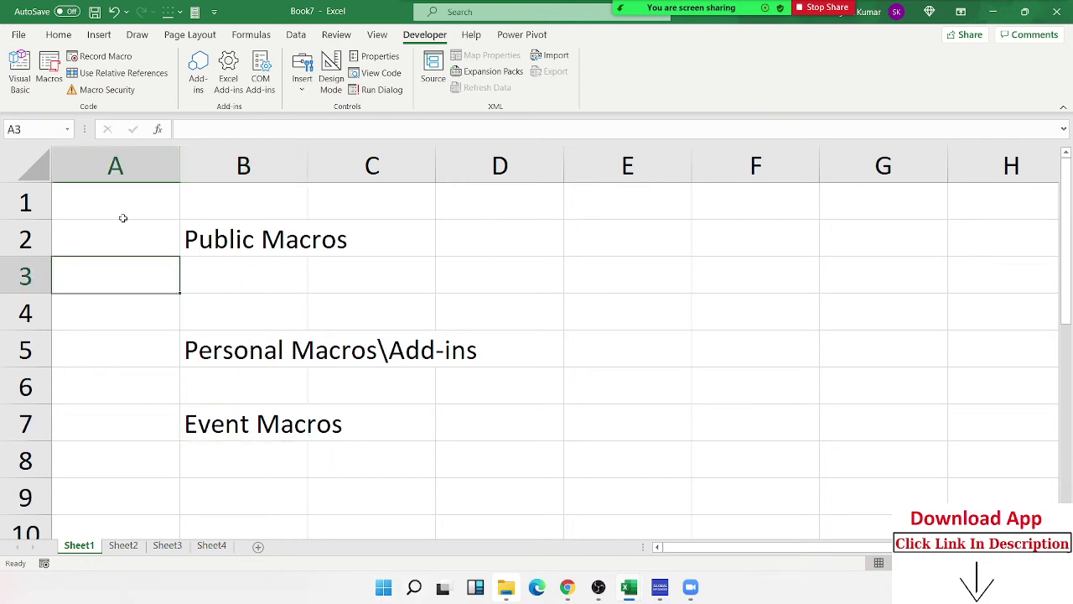
Step: Open the VBA editor and Module1's code, placing the cursor inside the empty Test_Today macro
click(19, 72)
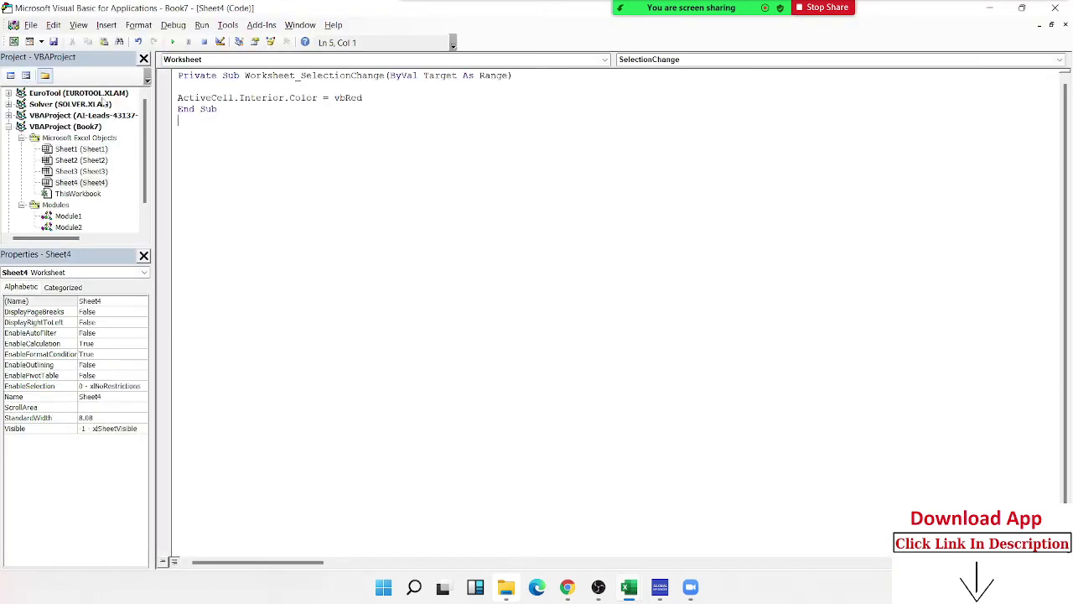
double_click(74, 216)
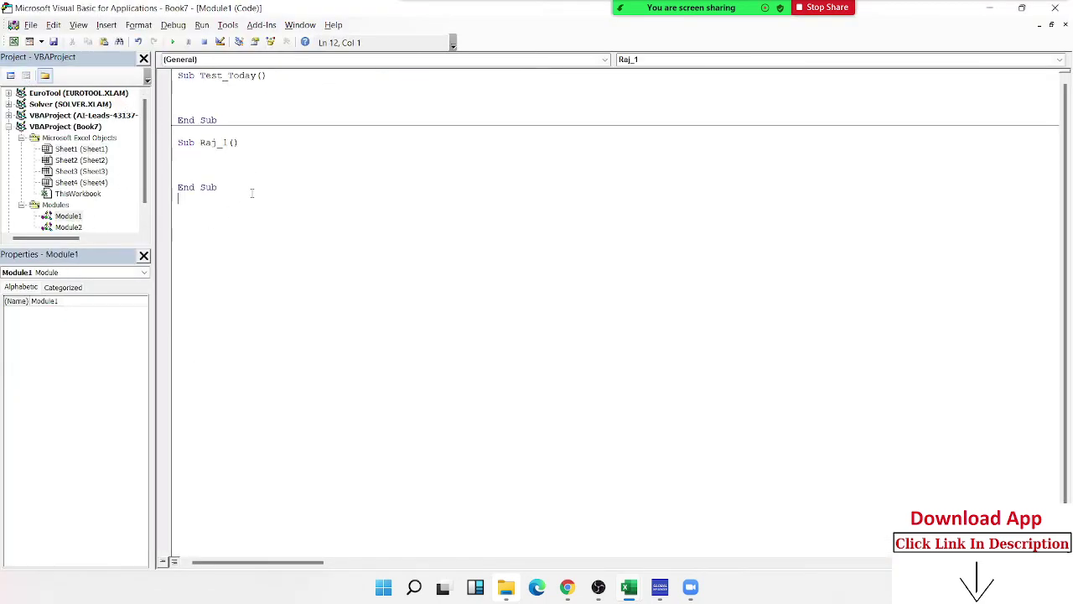
drag(252, 194, 198, 156)
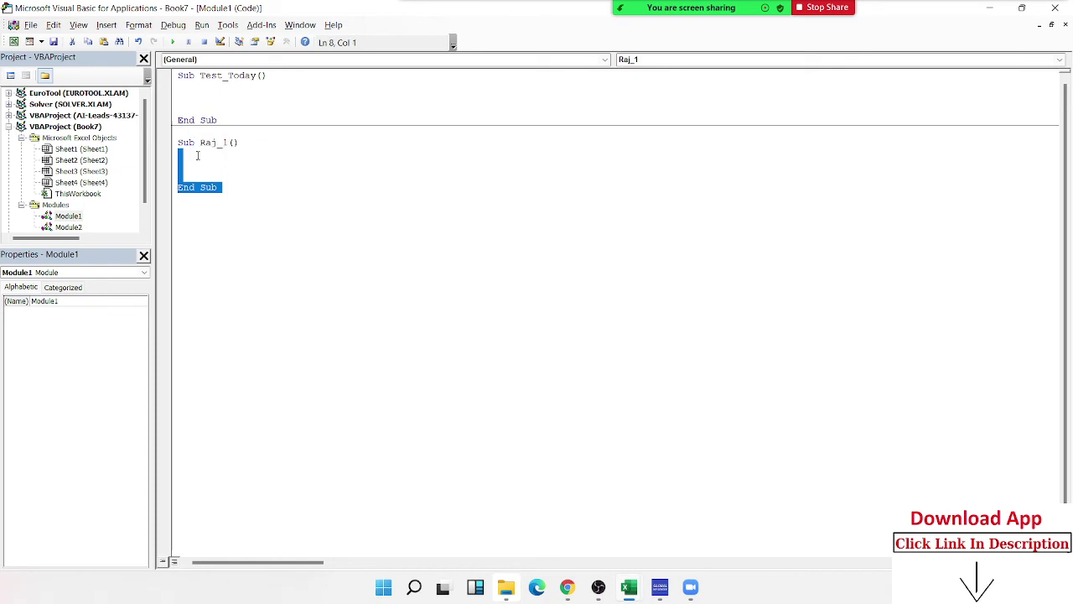
click(181, 97)
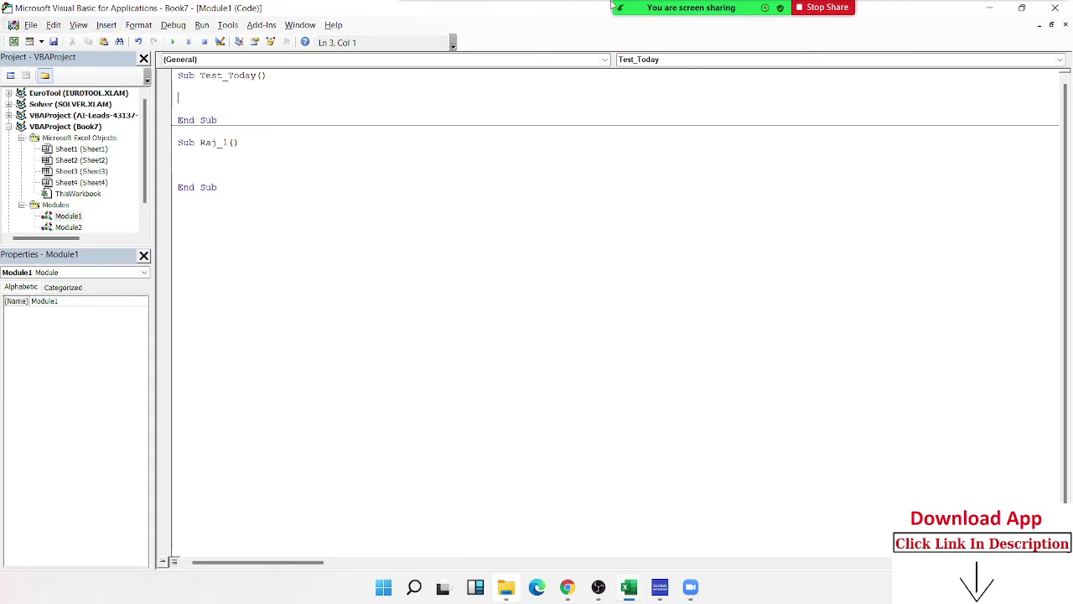
Step: Briefly show and close the meeting participants list, then return to editing Test_Today
mouse_move(616, 7)
click(619, 29)
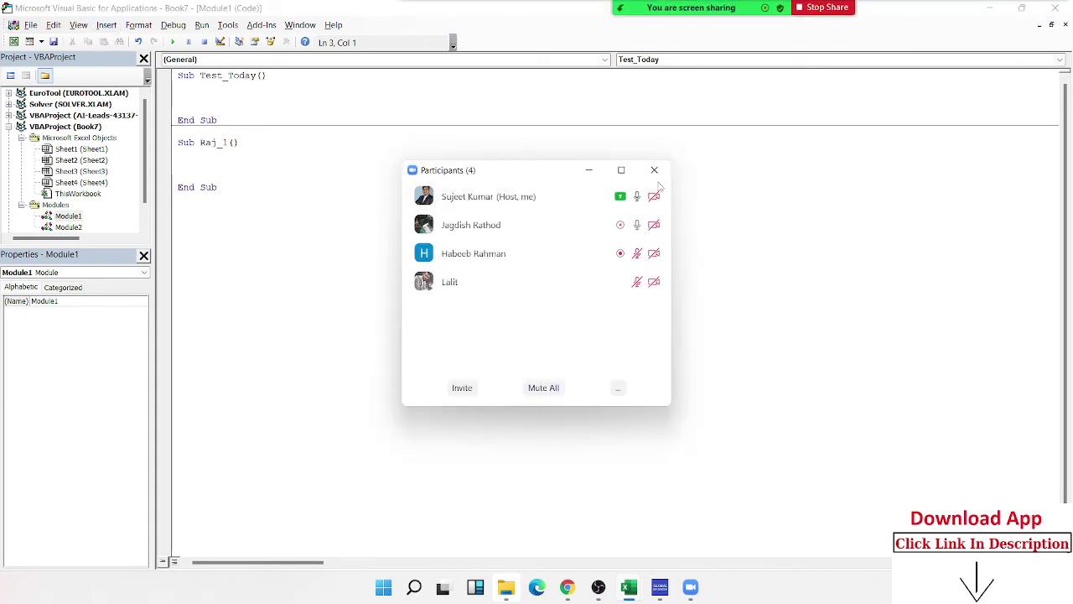
click(654, 170)
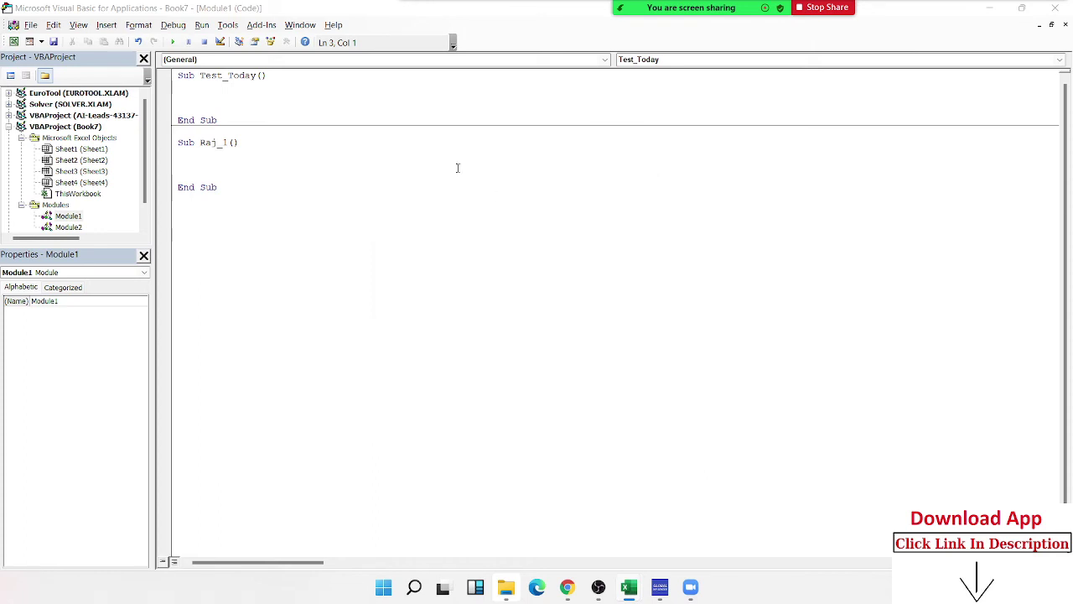
click(330, 101)
Step: Type Application, Workbooks, Sheets and Range on separate lines inside Test_Today
key(Return)
key(Return)
key(Up)
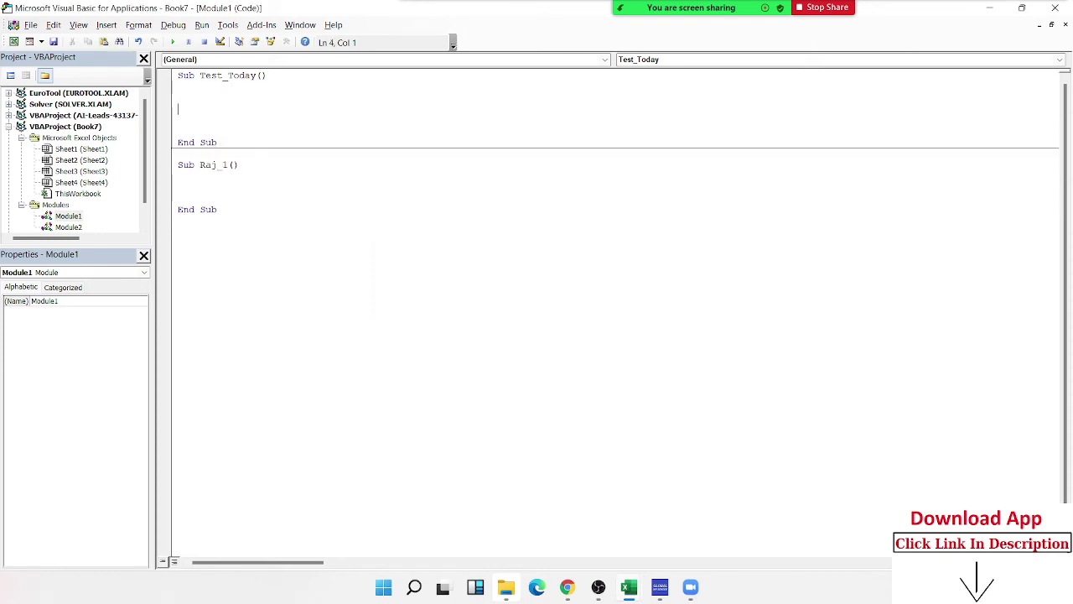
key(Up)
text(A)
text(p)
text(plicat)
text(ion)
key(Return)
text(w)
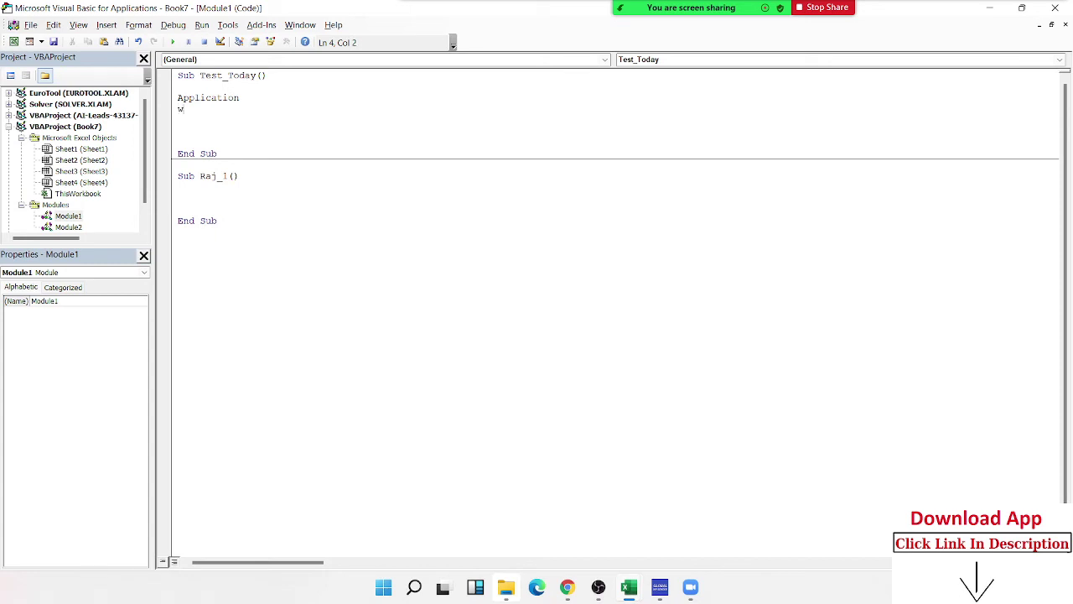
text(orkbook)
text(s)
key(Return)
text(shee)
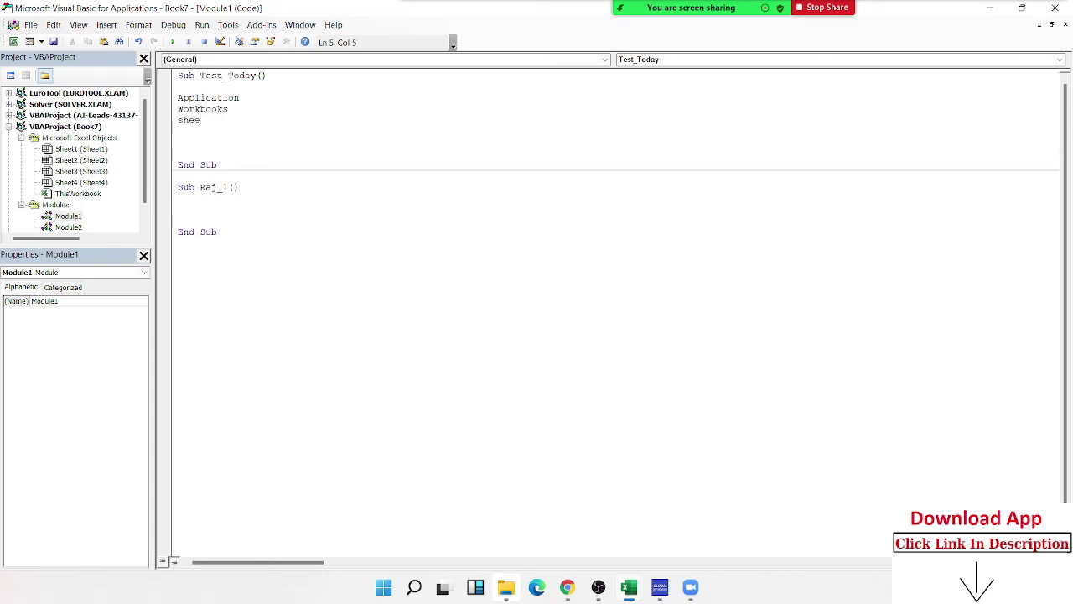
text(ts)
key(Return)
text(ra)
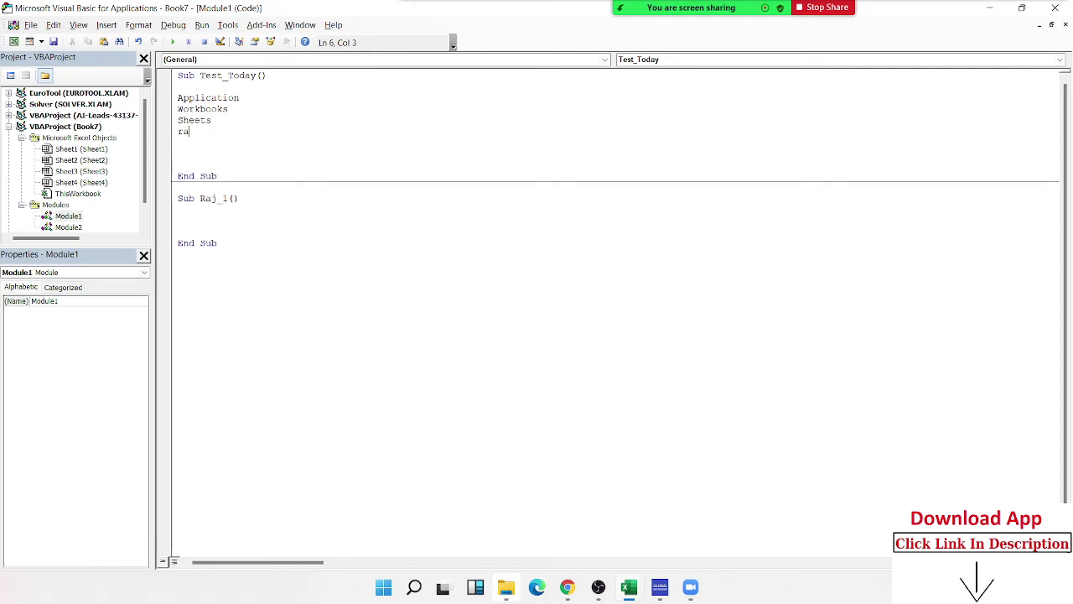
text(ng)
key(BackSpace)
text(ge)
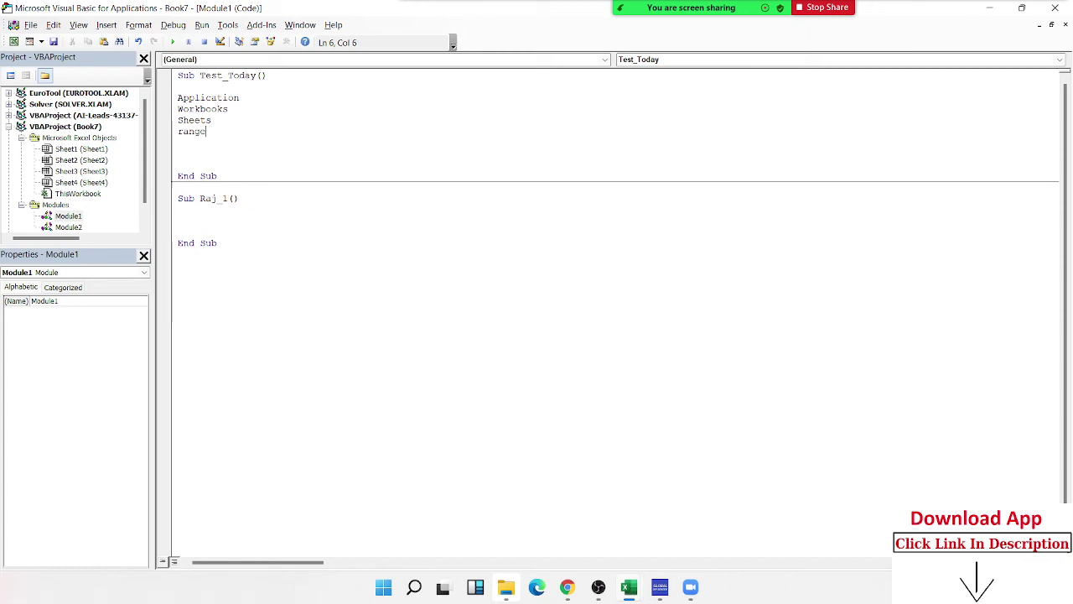
key(Return)
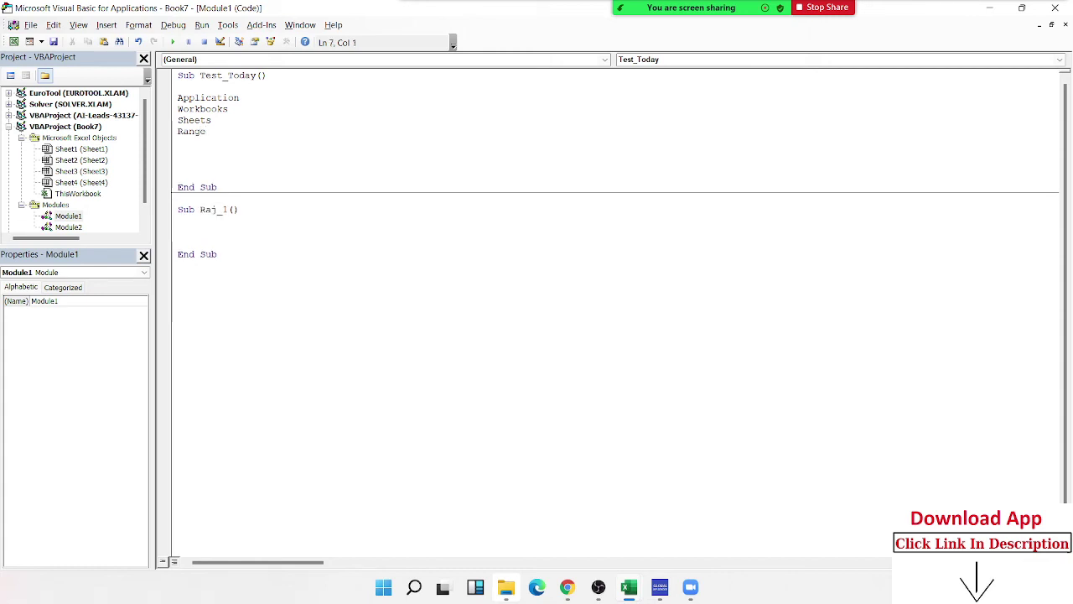
Step: Highlight each hierarchy line in turn from Application down to Range, then clear the highlight
key(Up)
key(Up)
key(Up)
key(shift+Down)
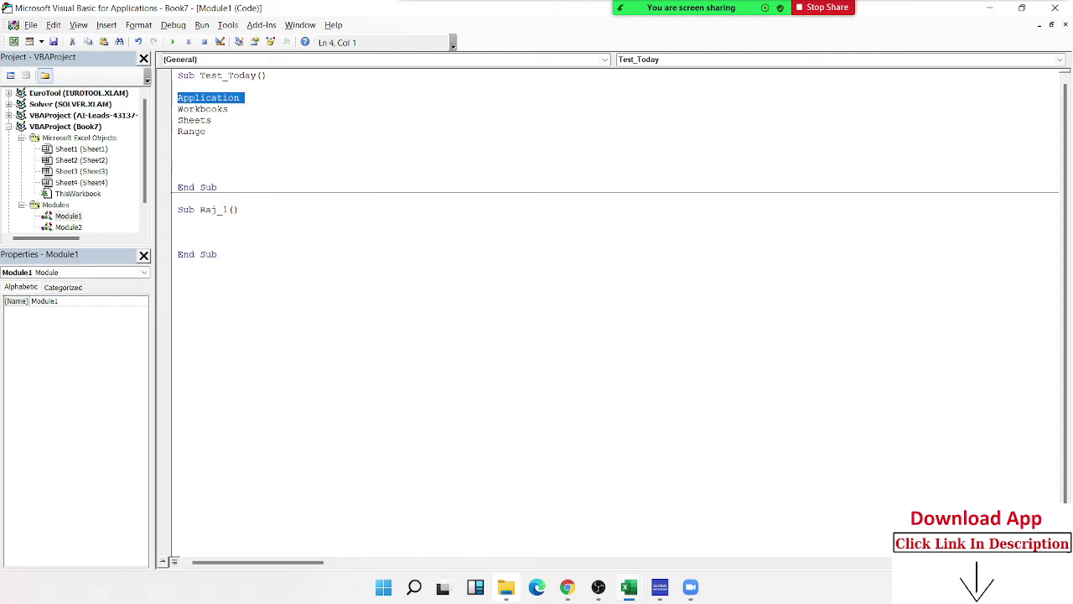
key(Right)
key(shift+Down)
key(Right)
key(shift+Down)
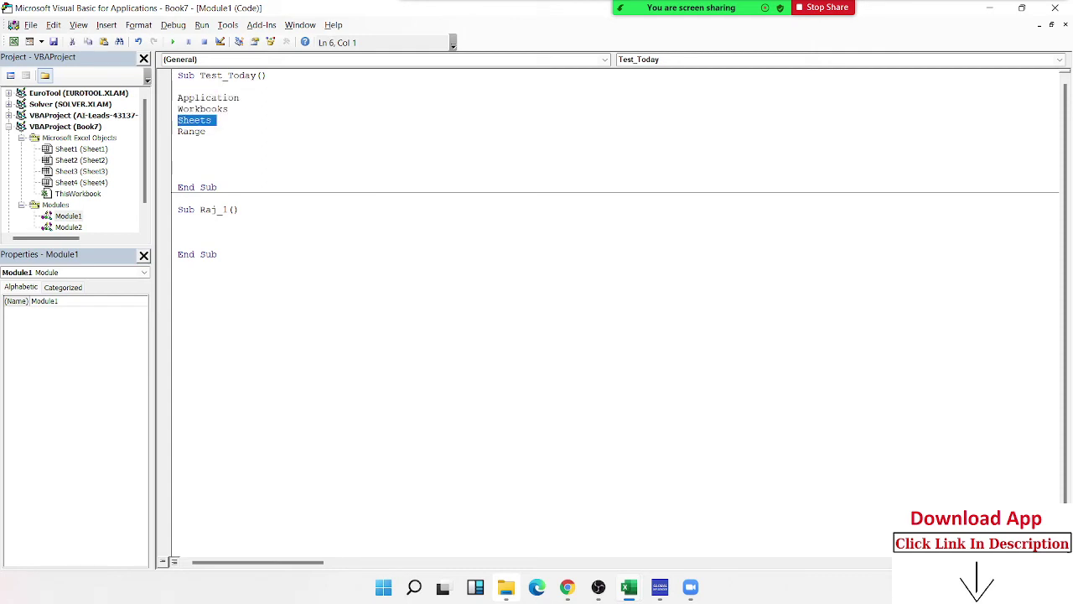
key(shift+Down)
key(Right)
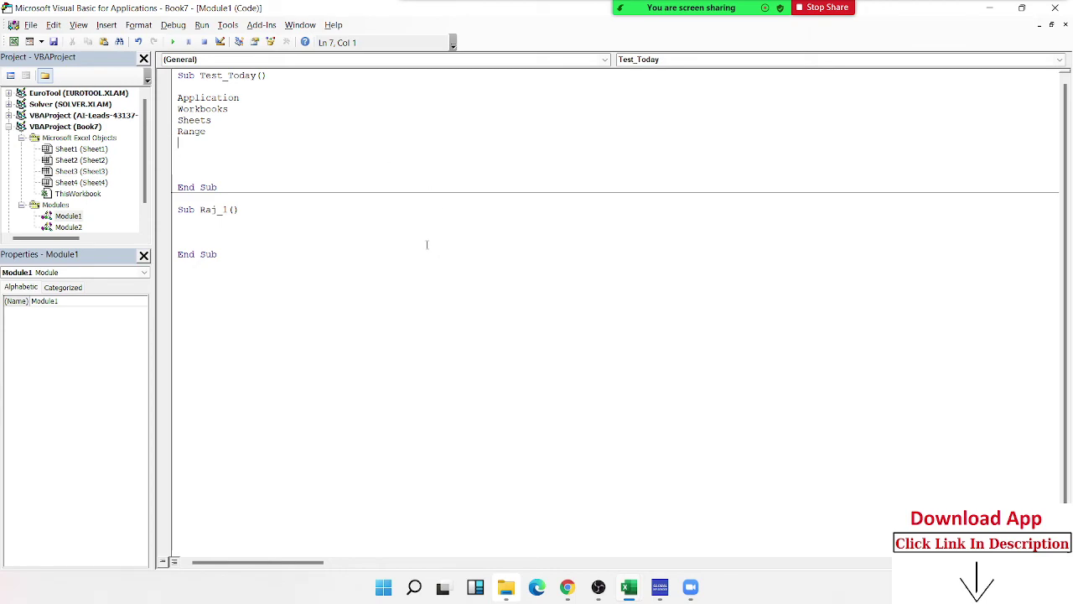
Step: Switch from the VBA editor to the Book7 workbook in Excel
key(alt+Tab)
key(alt+Tab)
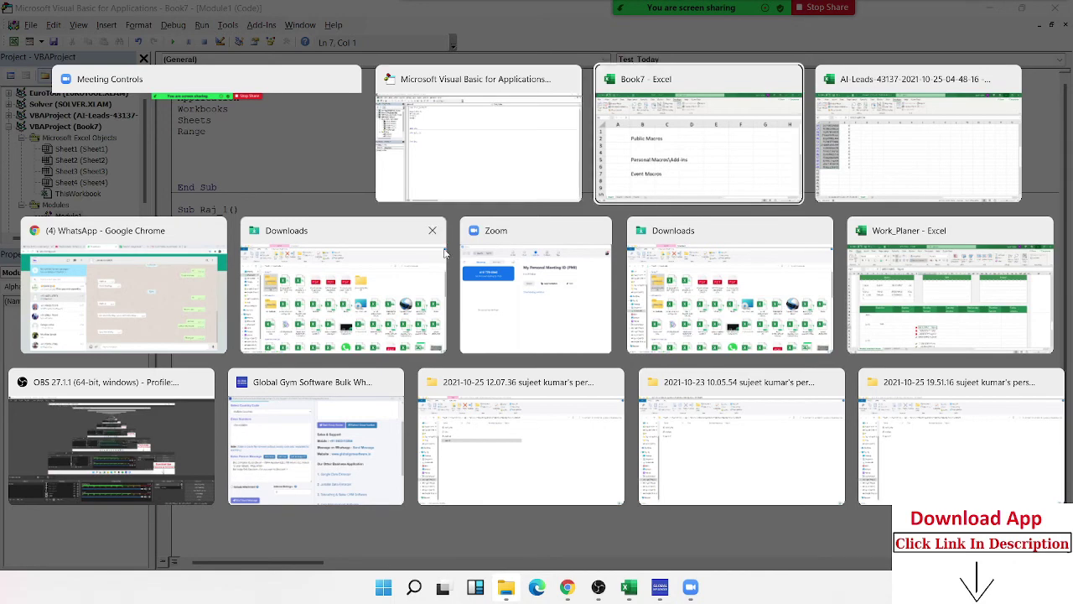
click(631, 211)
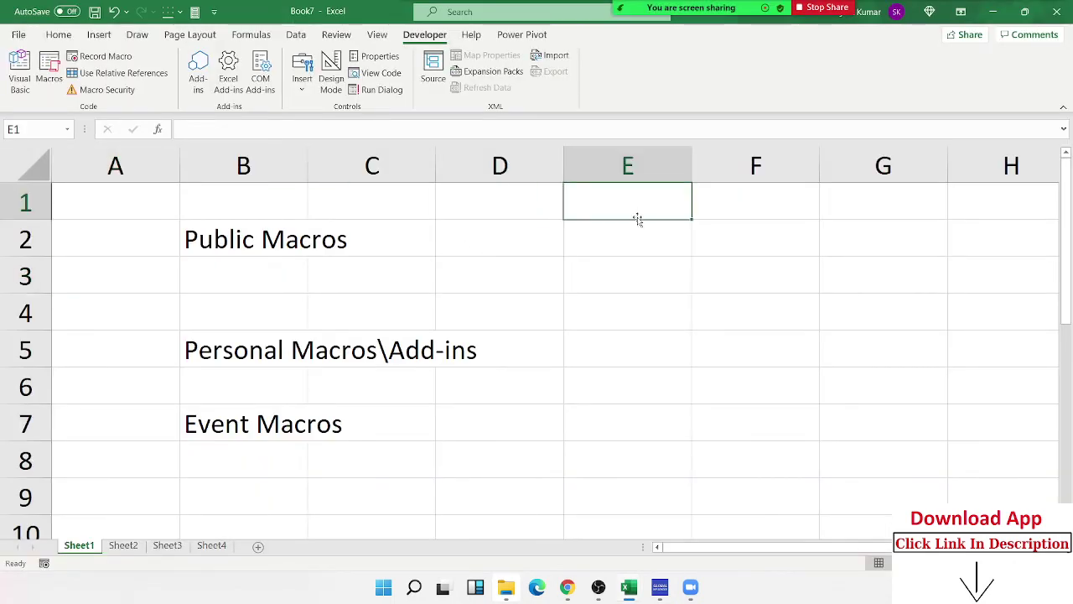
Step: Enter Analysis, Algo and Code in cells E1 to E3
text(a)
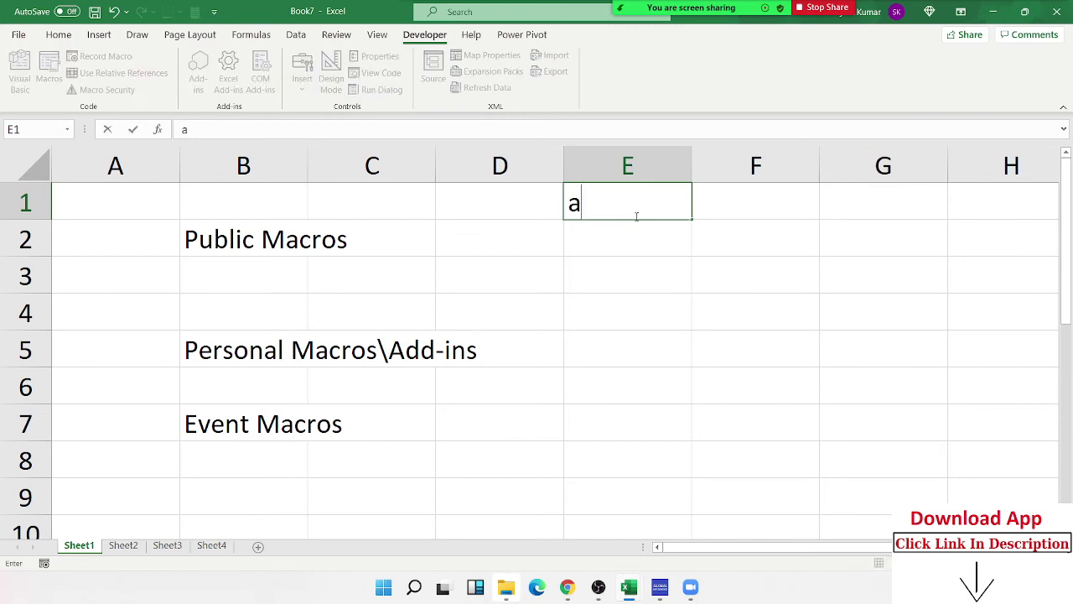
text(NAL)
key(BackSpace)
key(BackSpace)
key(BackSpace)
key(BackSpace)
text(An)
text(aly)
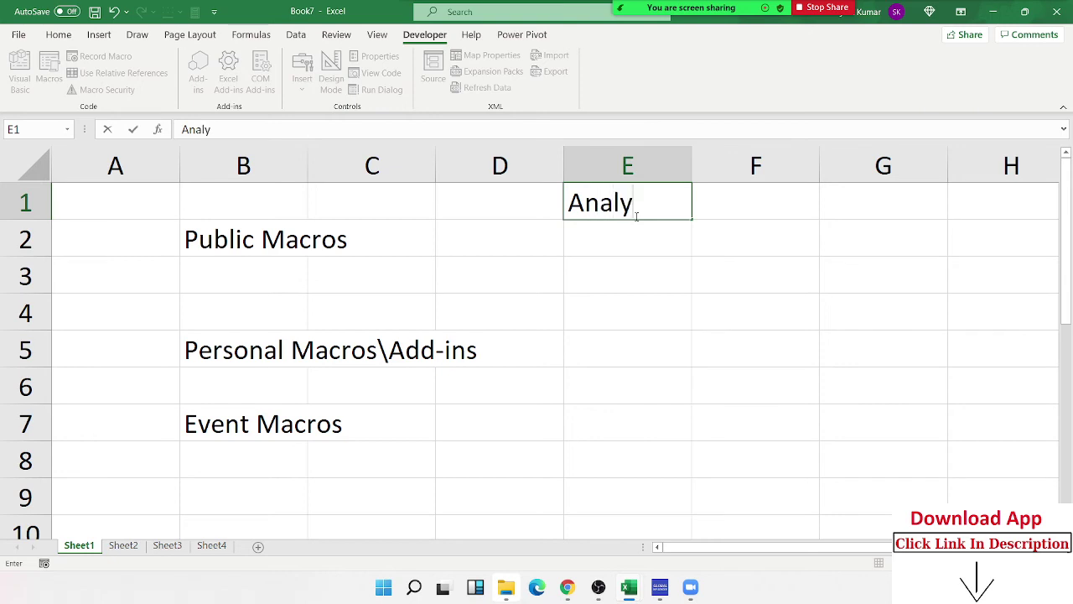
text(sis)
key(Return)
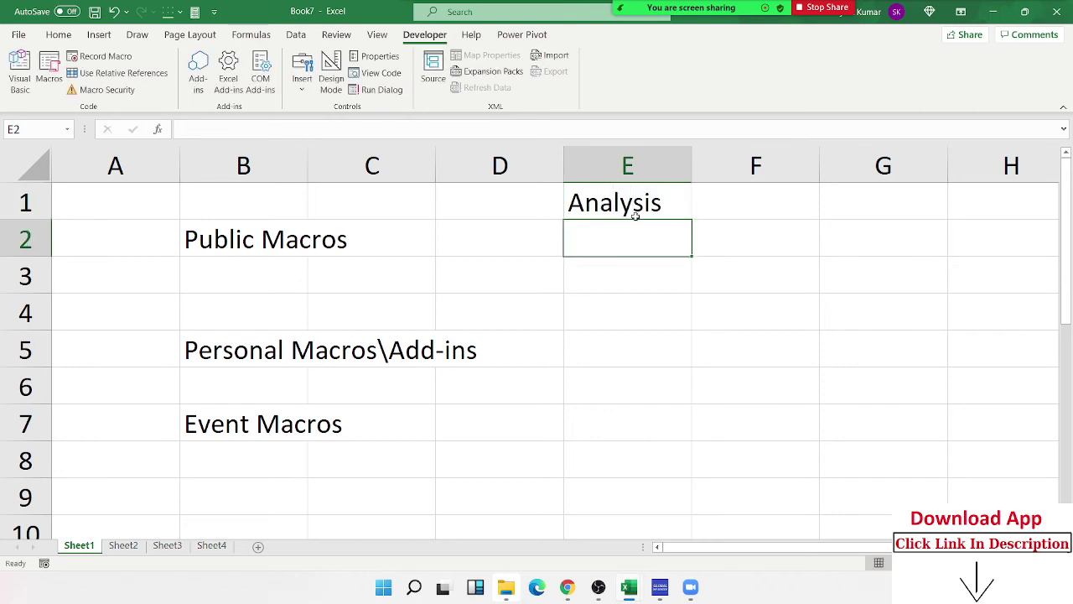
text(Algo)
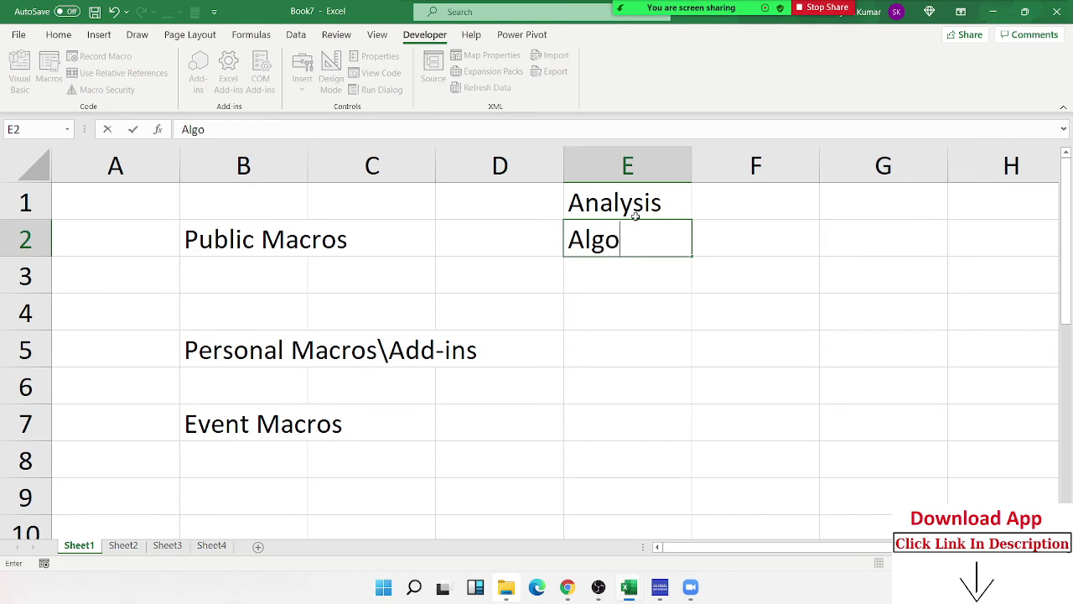
key(Return)
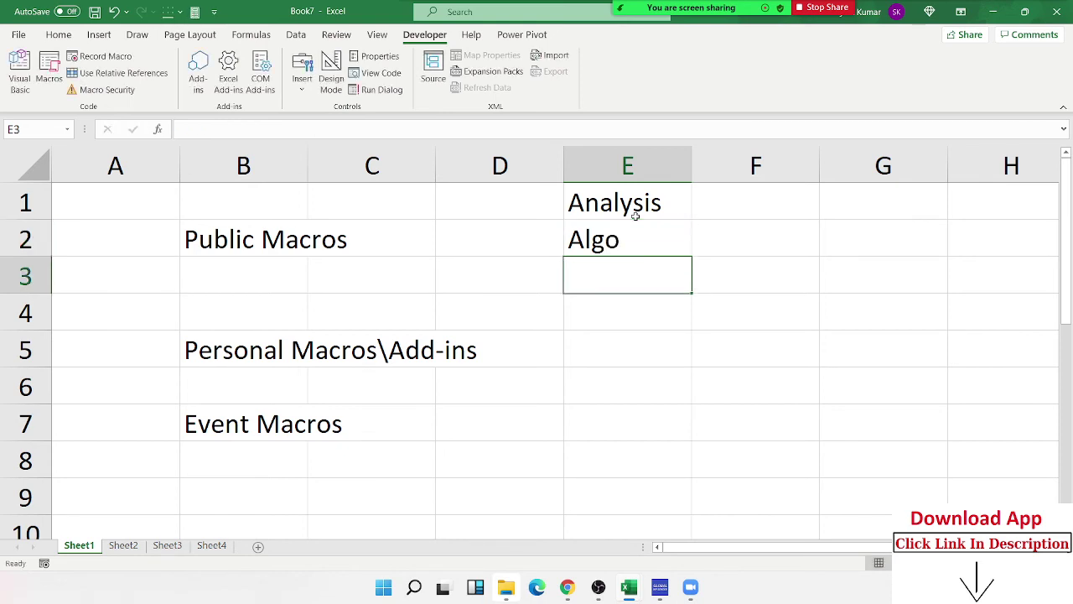
text(Code)
key(Return)
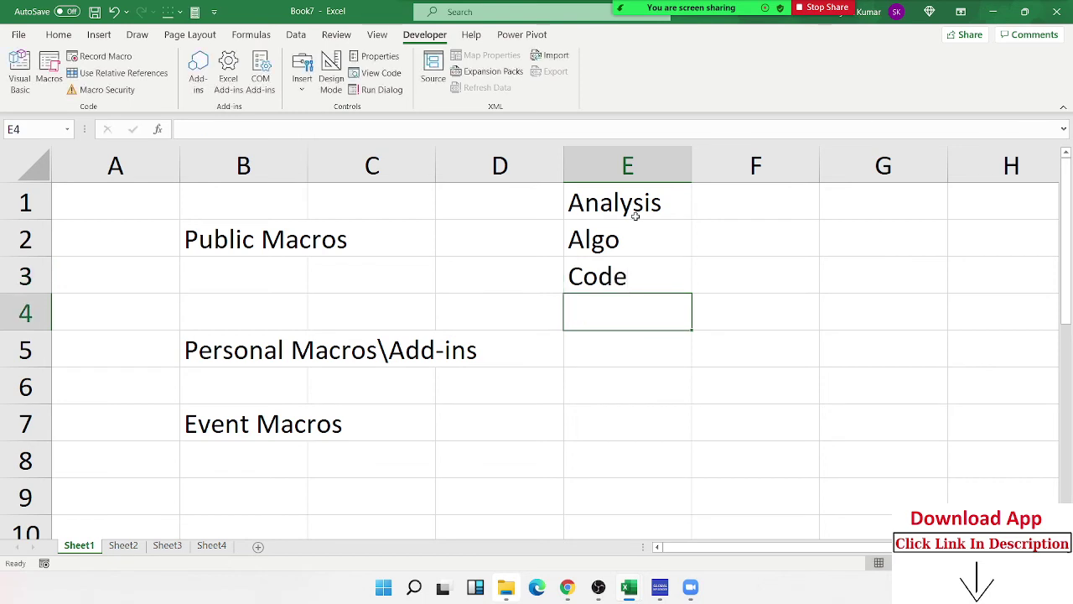
Step: Put Test in E4 with Recode and Retest beside it, then Apply in E5
text(Test)
key(Tab)
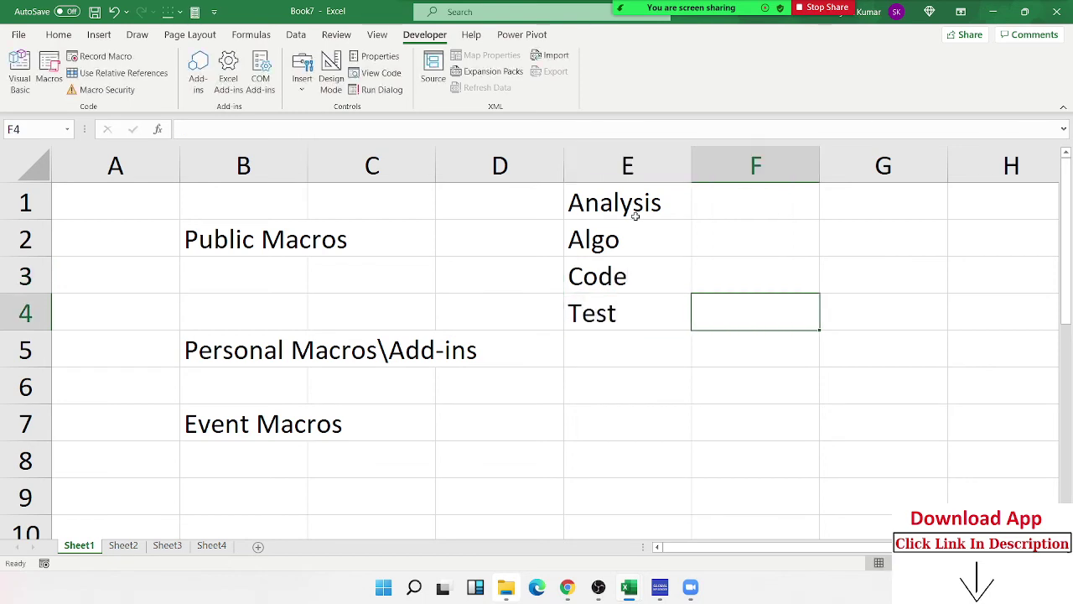
text(Reco)
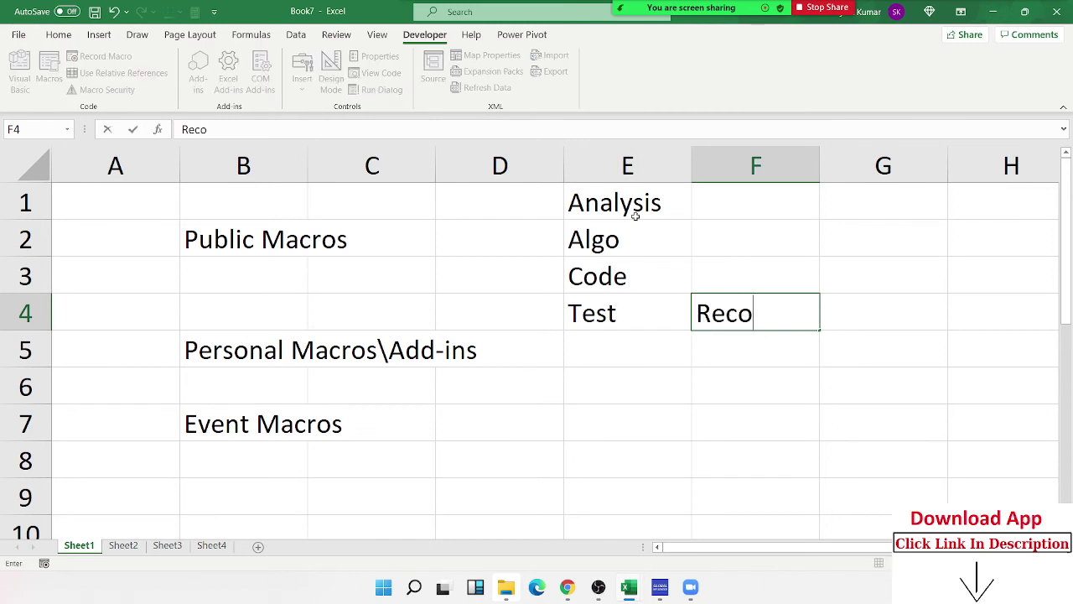
text(de)
key(Tab)
text(Re)
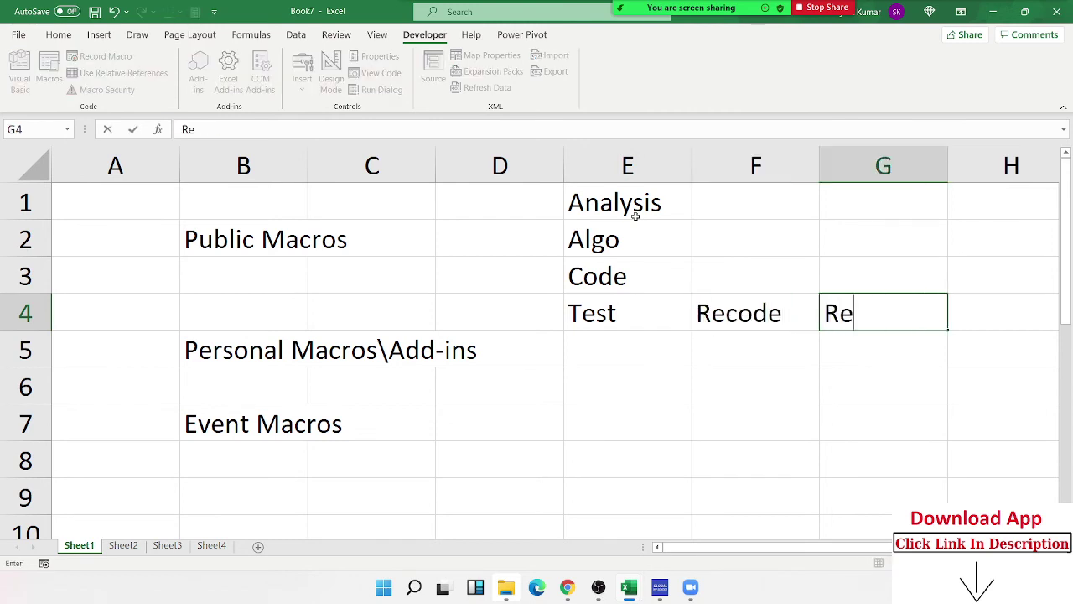
text(test)
key(Return)
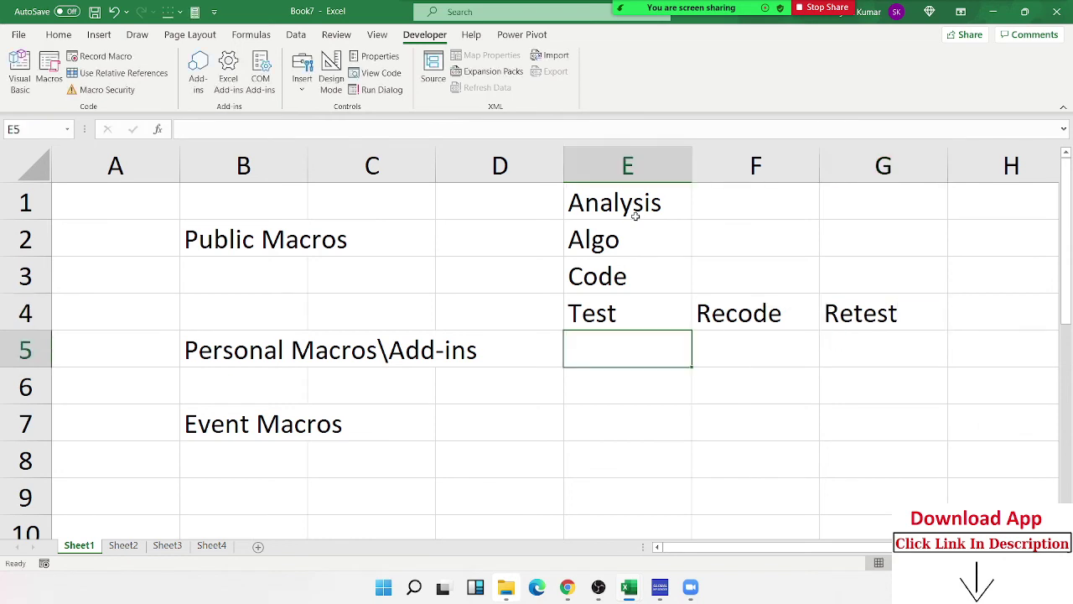
text(App)
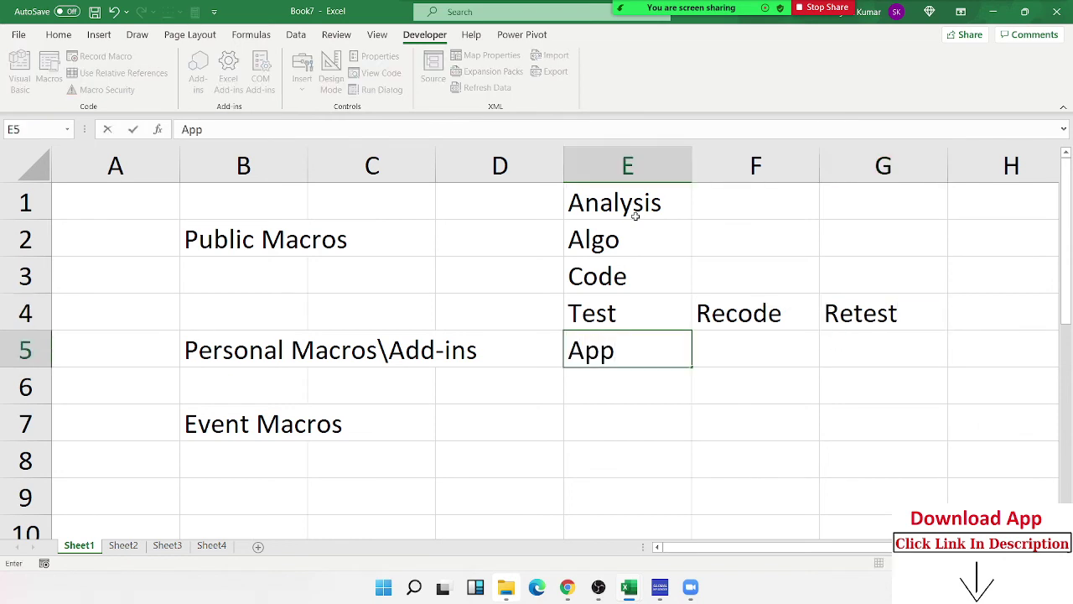
text(ly)
key(Return)
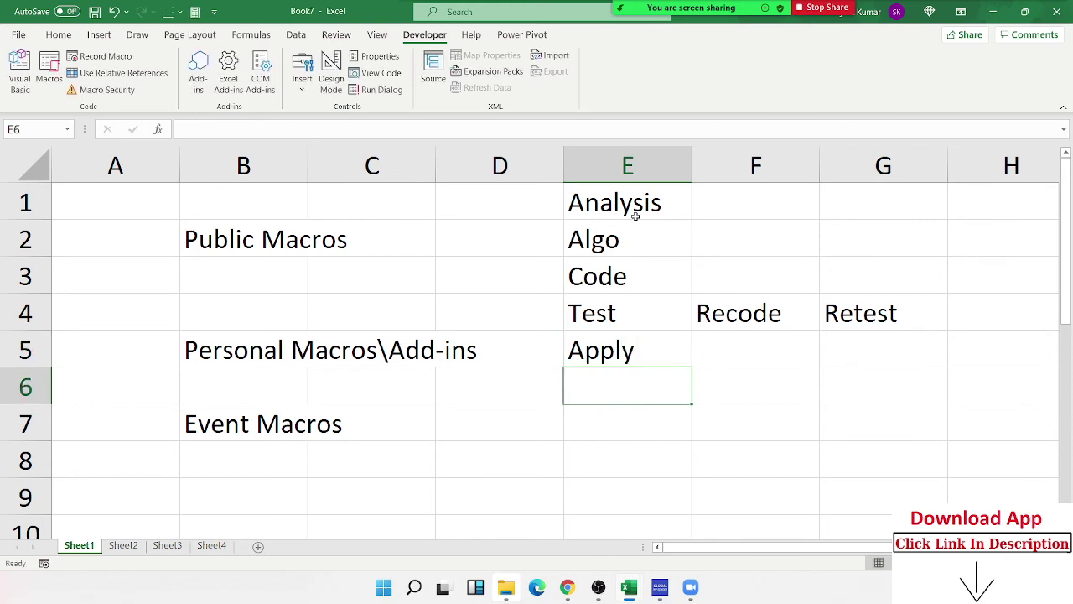
Step: Switch to Sheet2 and clear the 652 values from B22:D26
click(283, 500)
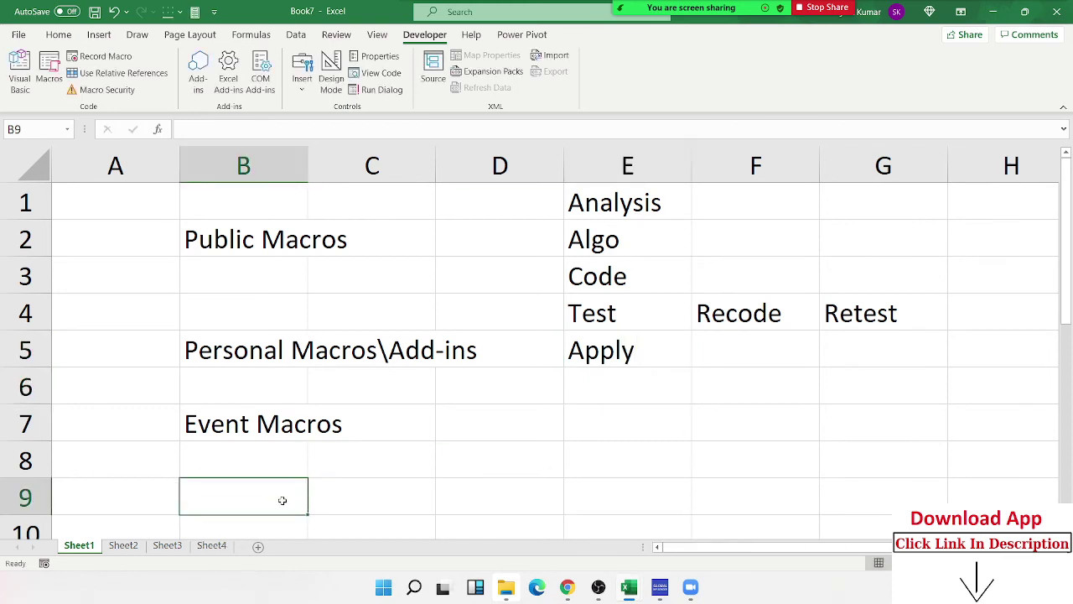
click(123, 545)
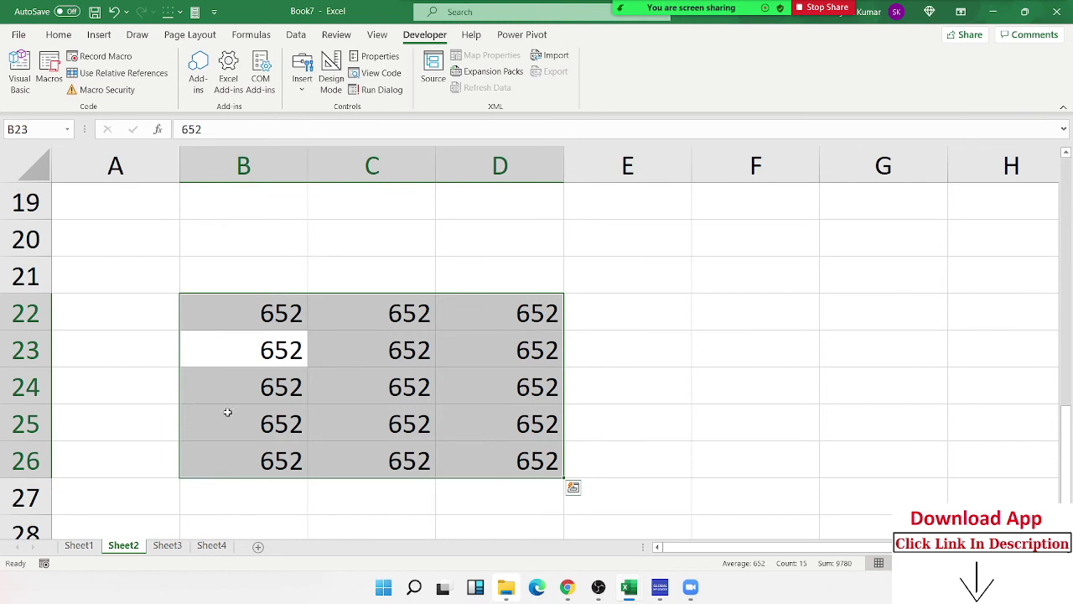
key(ctrl+q)
key(Escape)
key(ctrl+shift+c)
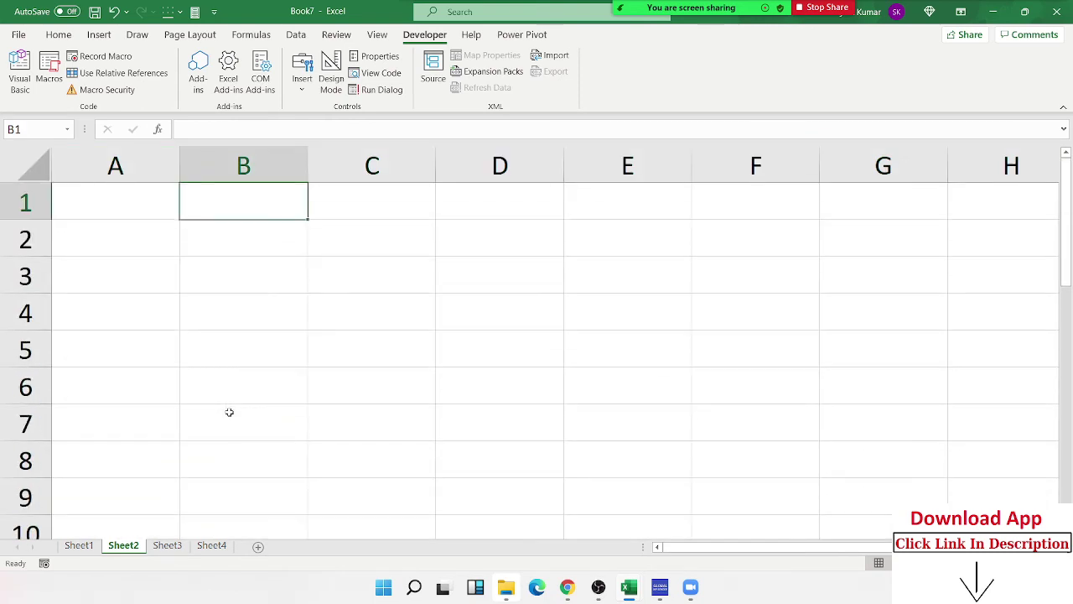
Step: Move the active cell along row 1 to E1
key(Left)
key(Right)
key(Right)
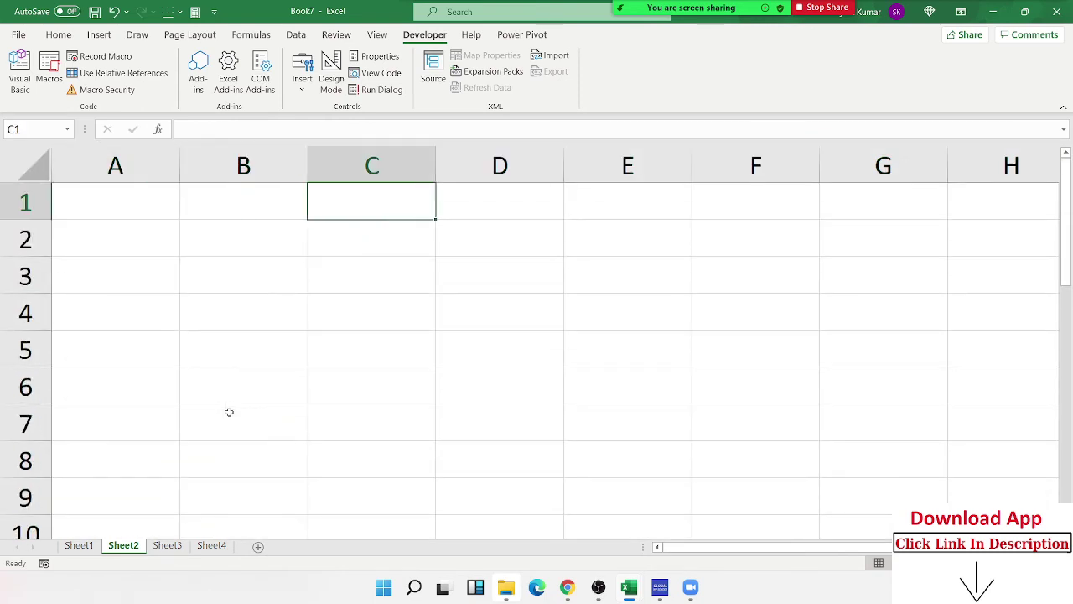
key(Right)
key(Right)
key(Left)
key(Left)
key(Right)
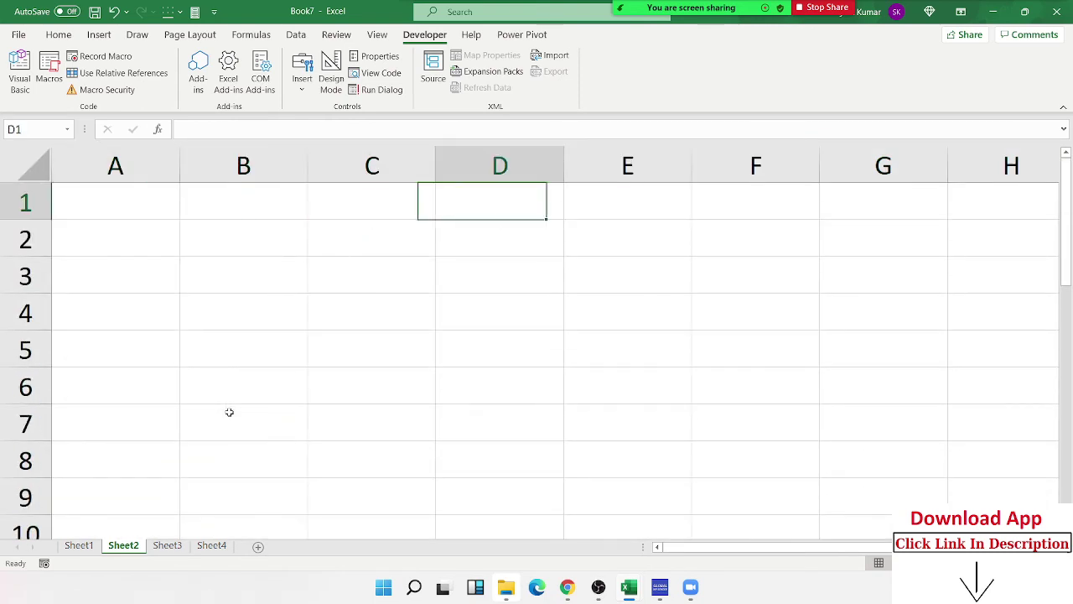
key(Right)
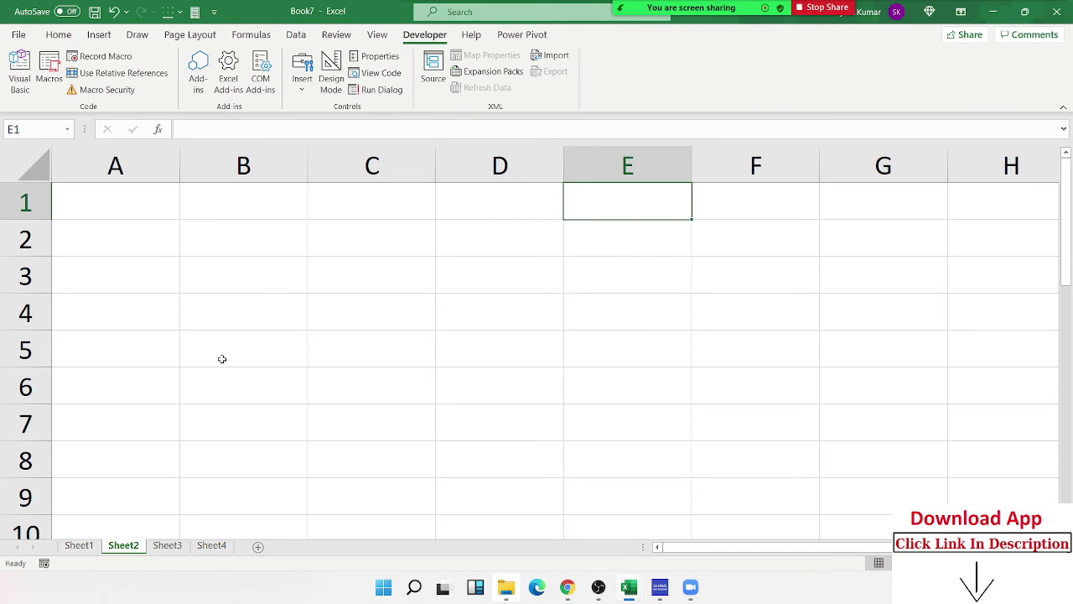
Step: Enter Start in E1 and Create a New file in E2
text(Start)
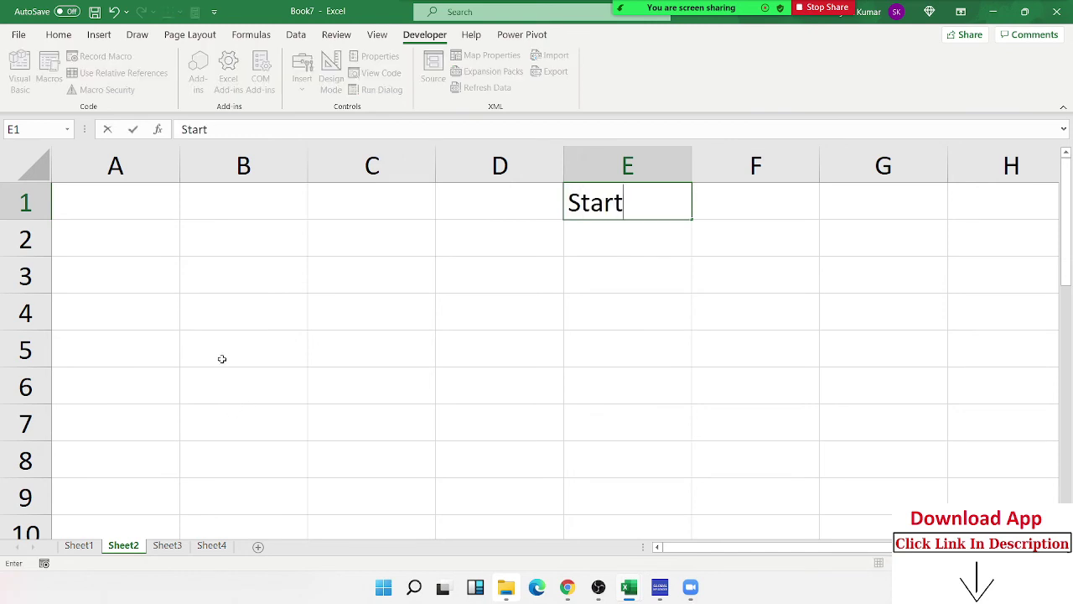
key(Return)
text(s)
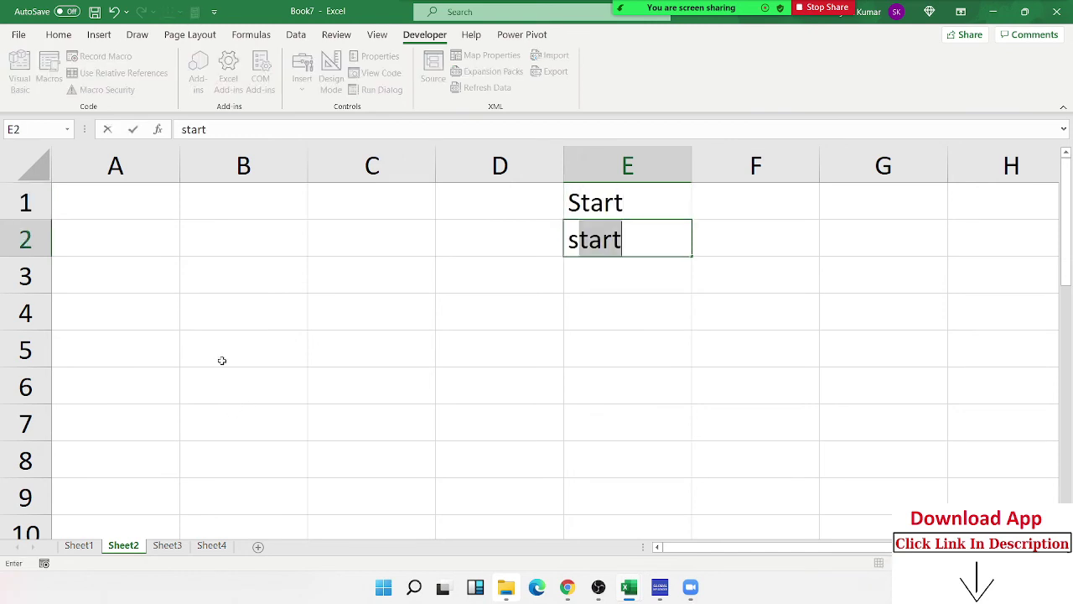
text(elect A)
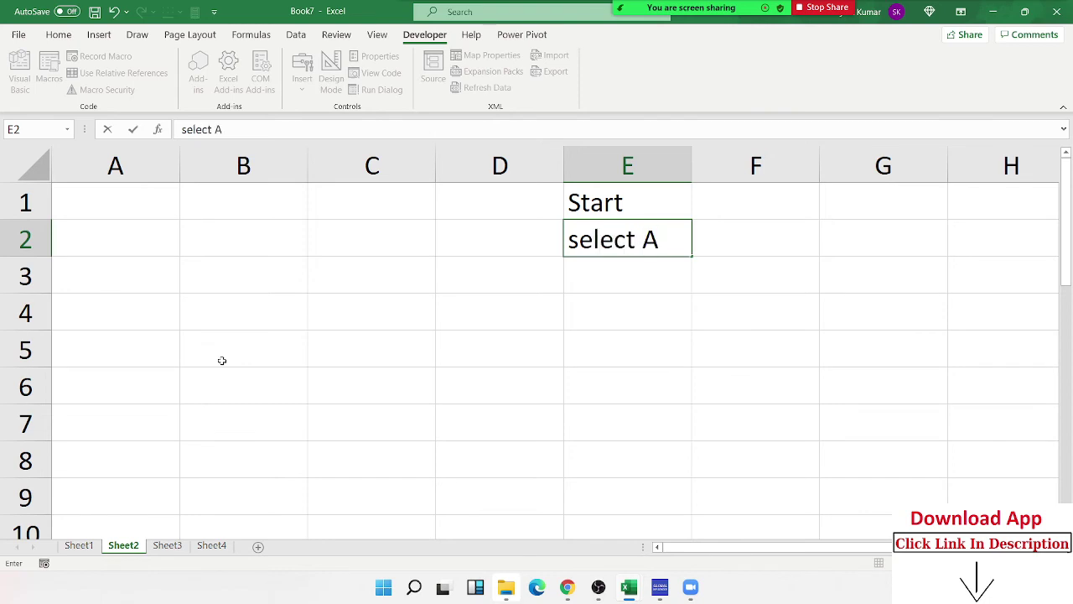
text(1)
key(Return)
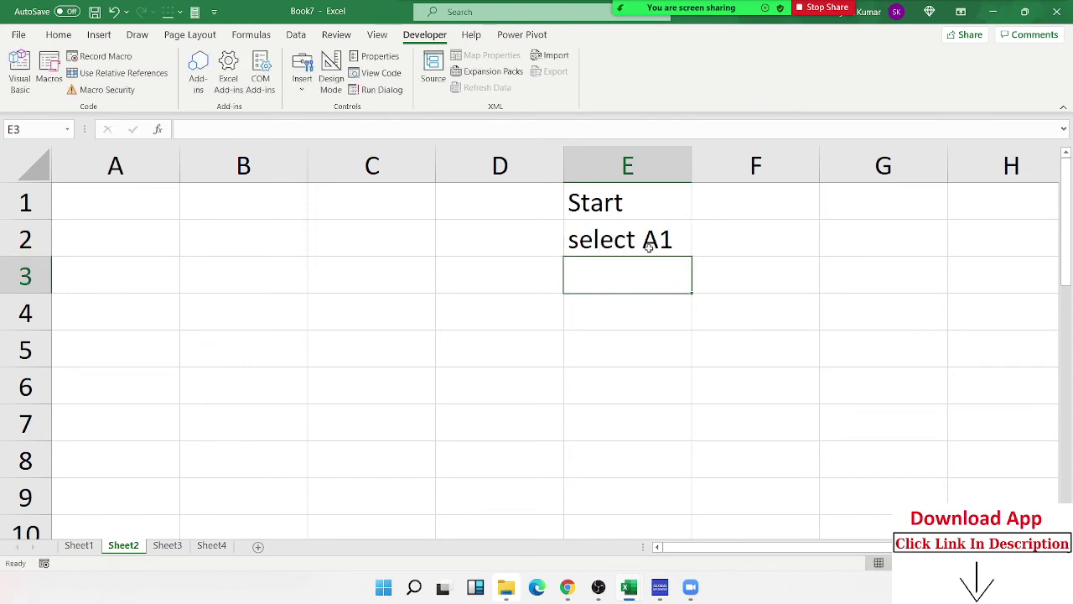
click(649, 248)
key(Delete)
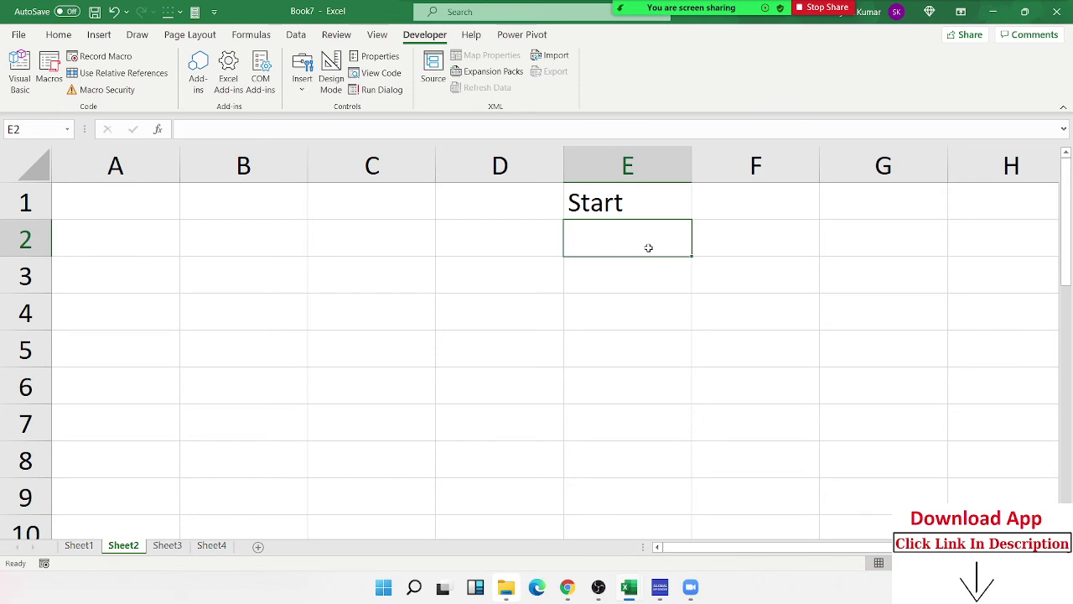
text(Create )
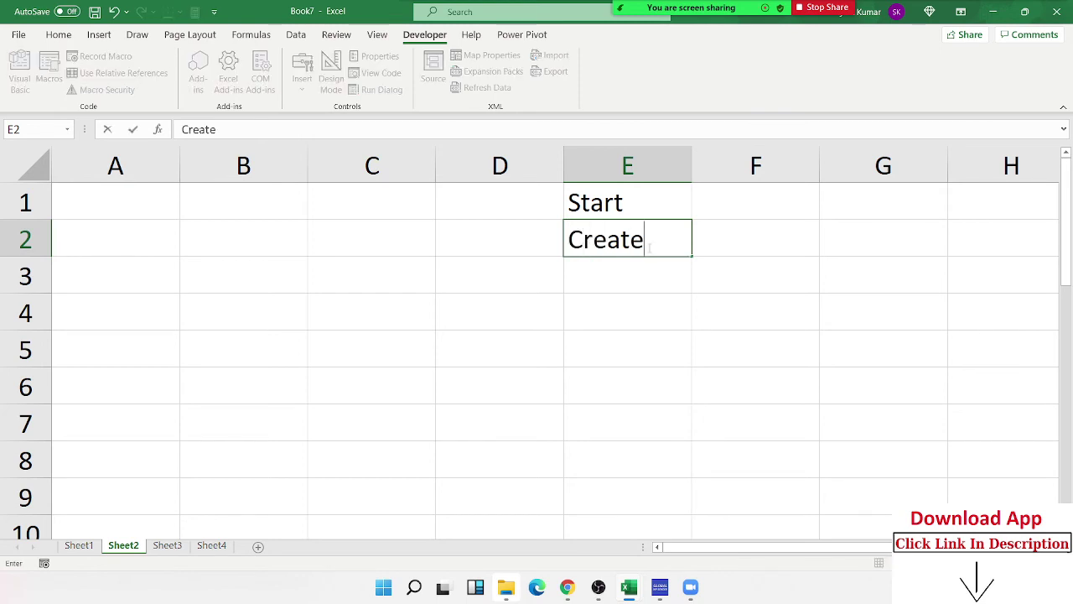
text(a New)
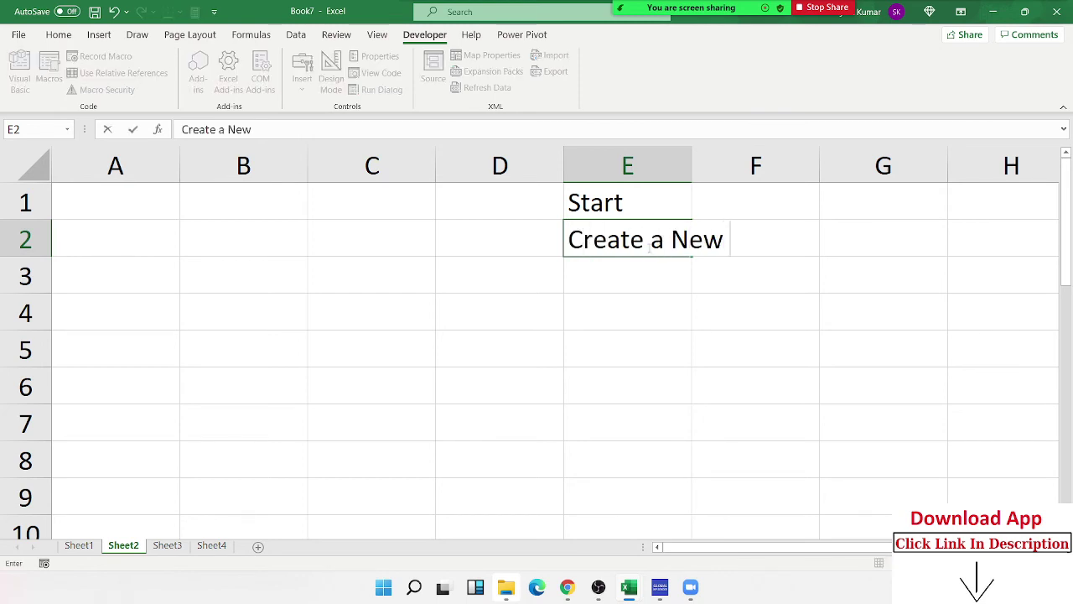
text( file)
key(Return)
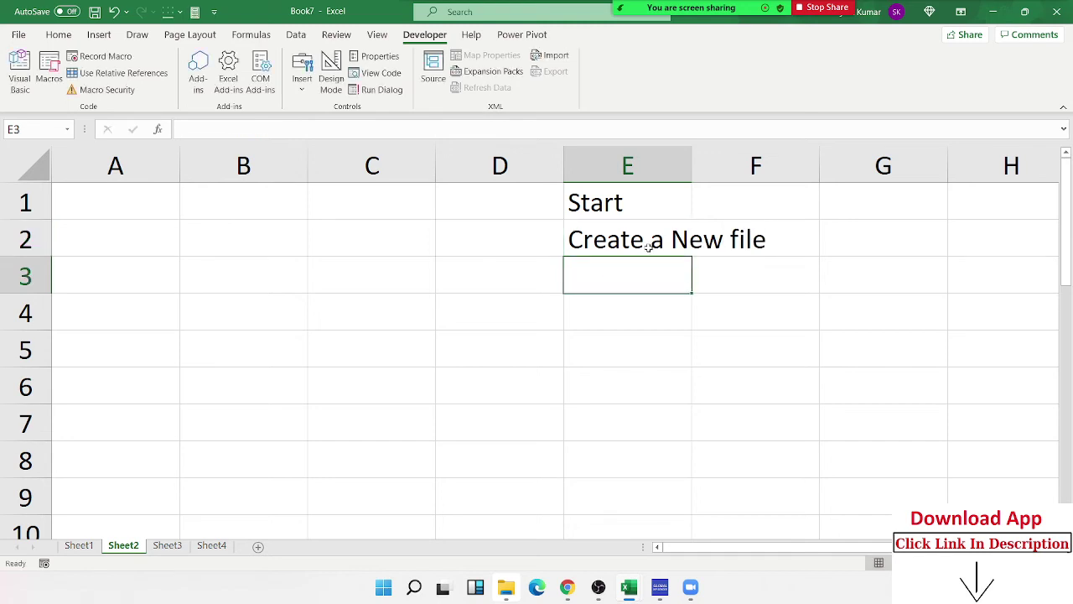
Step: Enter 'Save abc.xlsx at Drive E 2021 Folder' in E3
text(Nam)
key(BackSpace)
key(BackSpace)
key(BackSpace)
key(shift+F10)
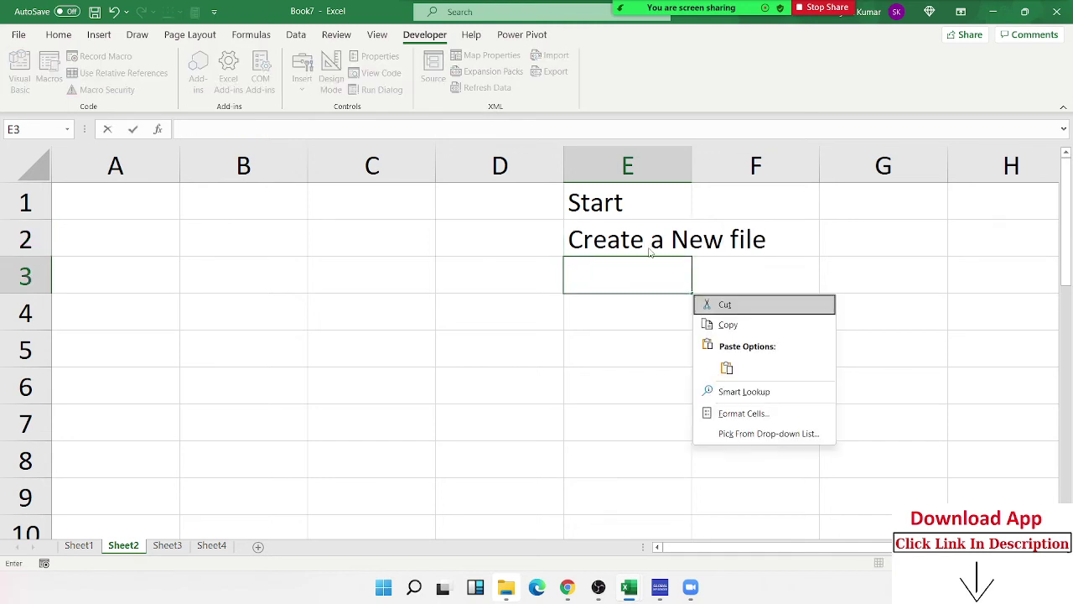
key(Escape)
text(Sa)
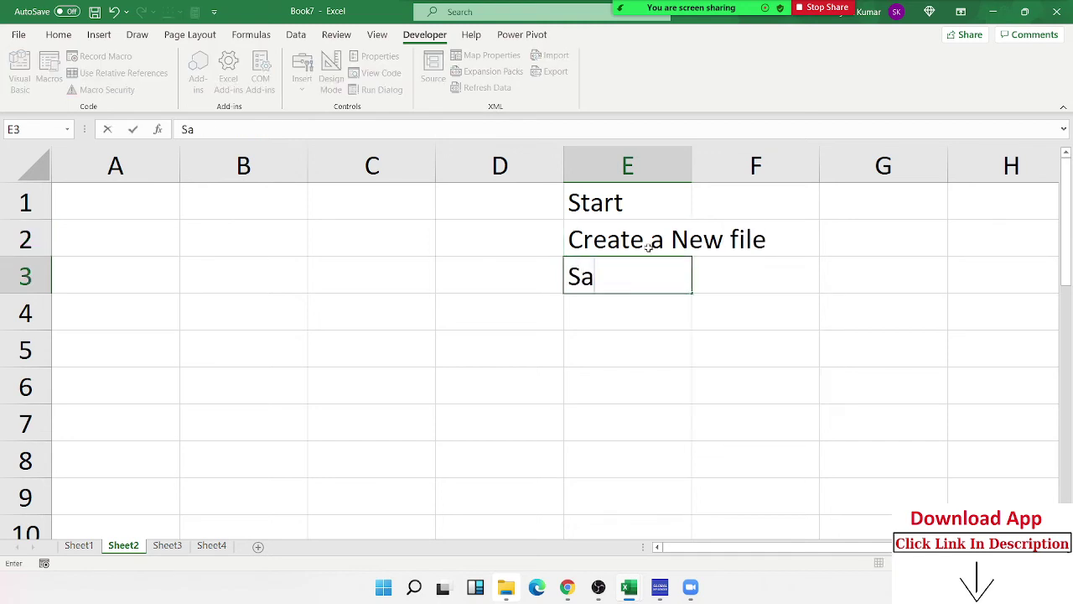
text(ve)
text( abc)
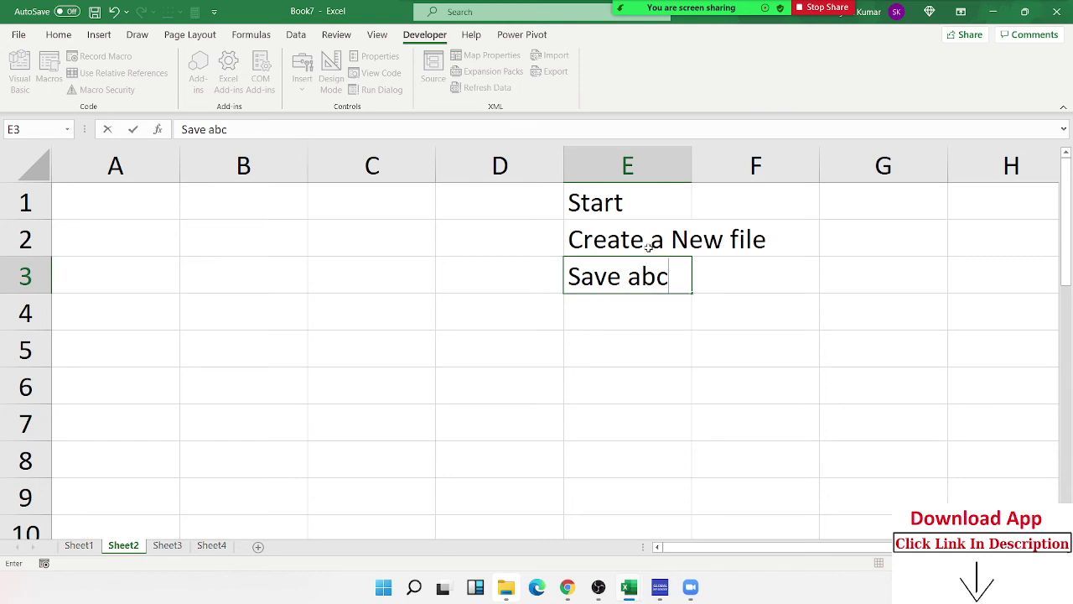
text(.xlsx)
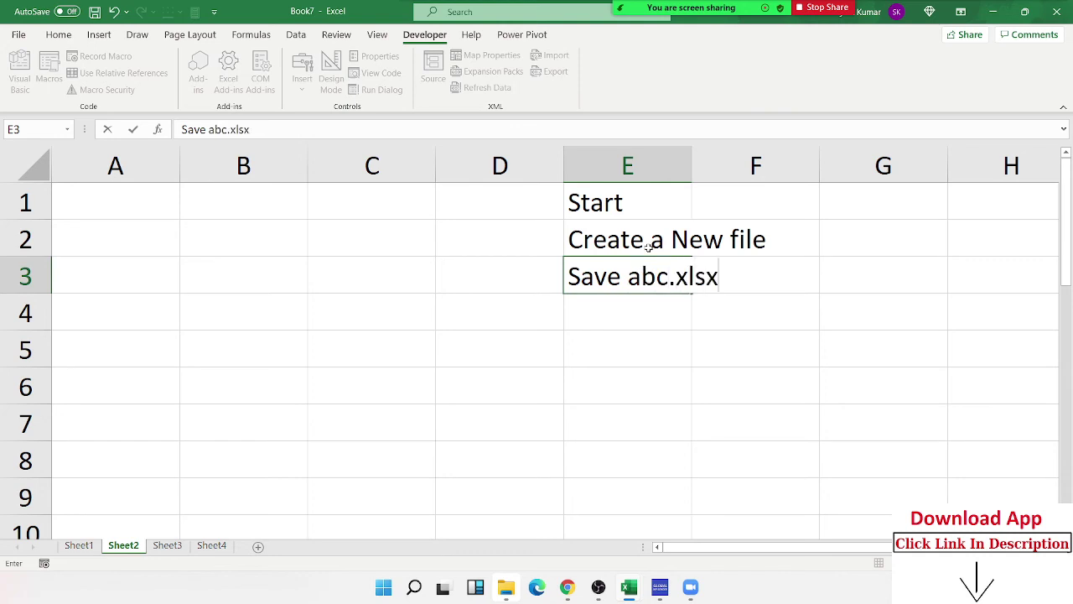
text( at)
text( Dric)
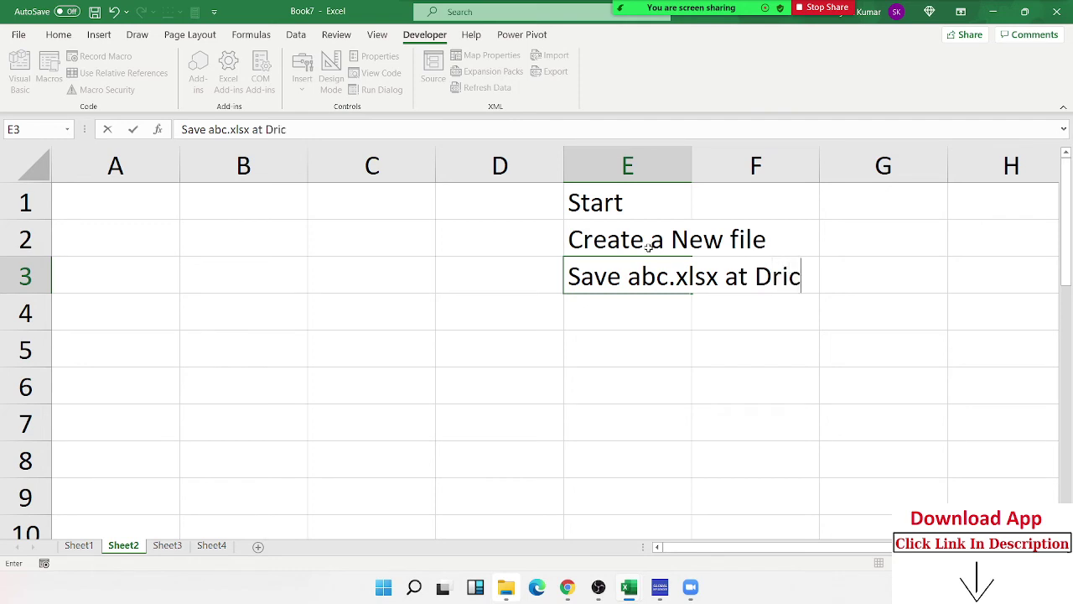
key(BackSpace)
text(ve )
text(E 2021)
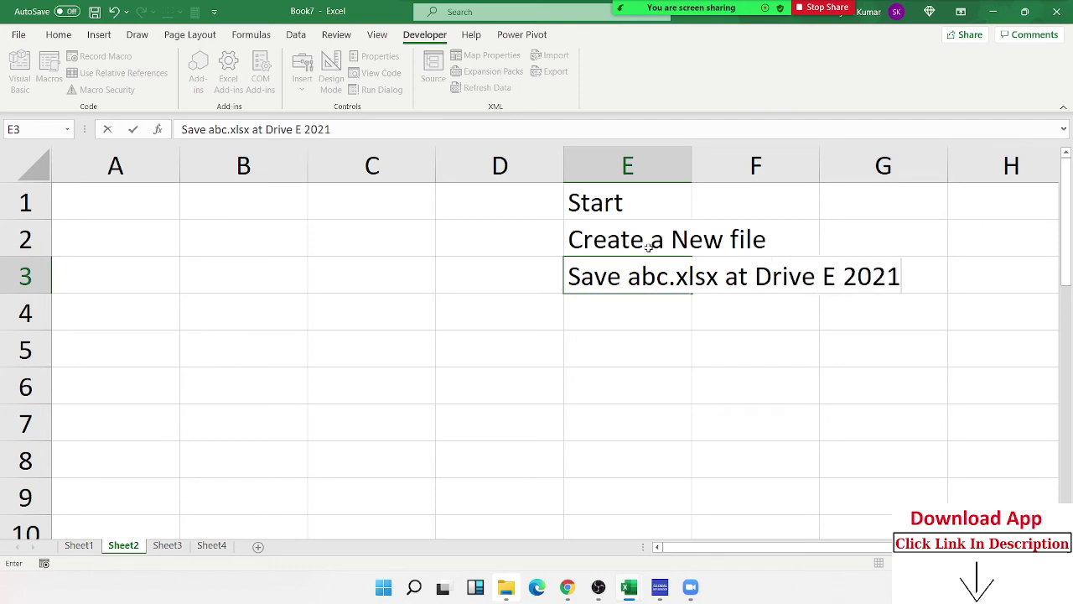
text( Fol)
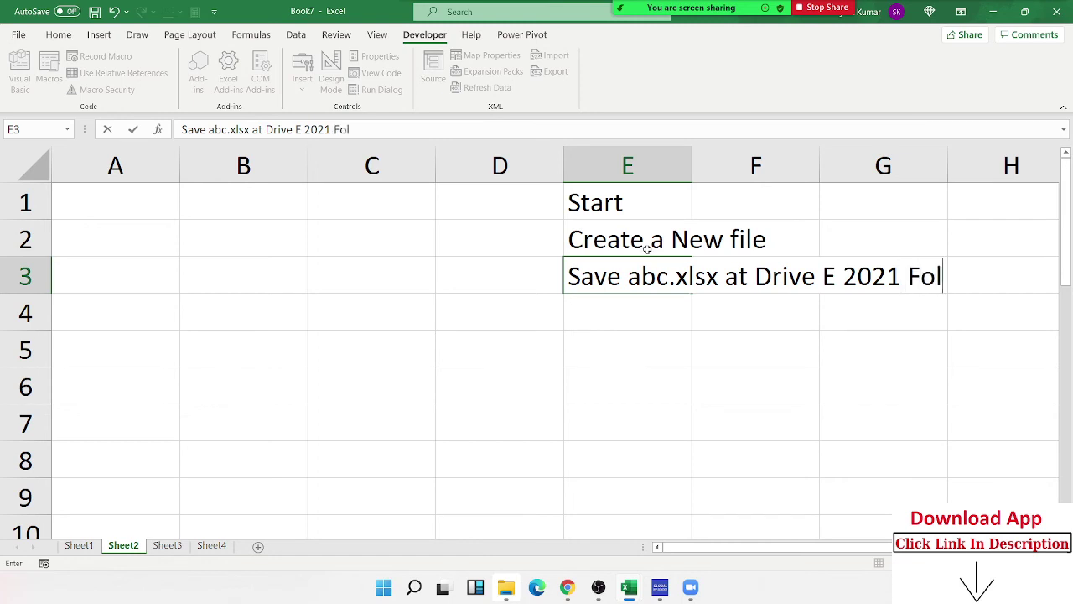
text(de)
text(r)
key(Return)
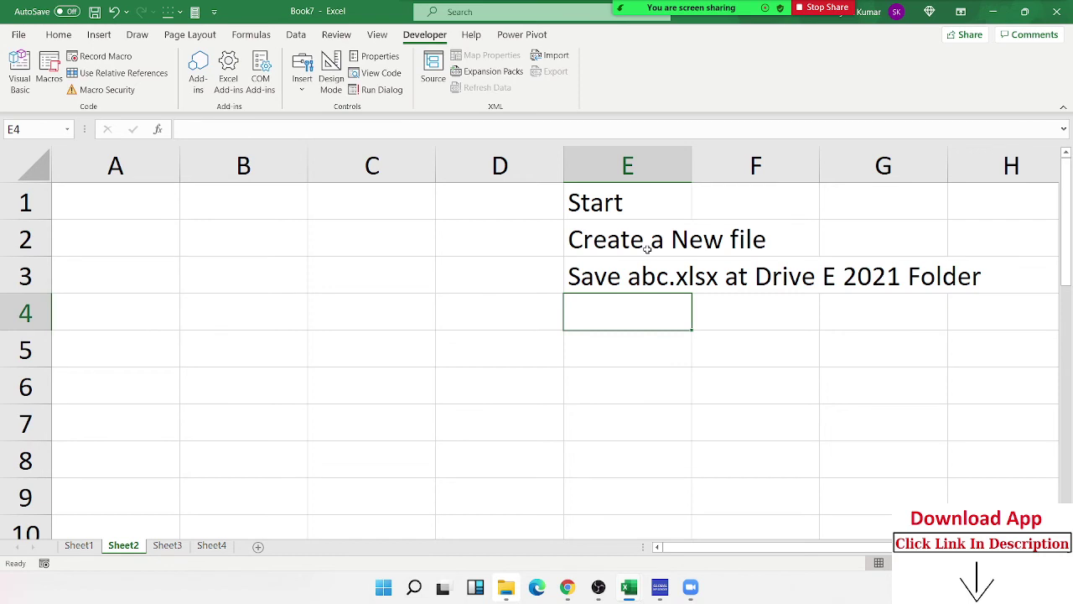
Step: Add create a new Sheets, rename as Data and select A1 in E4:E6
text(create )
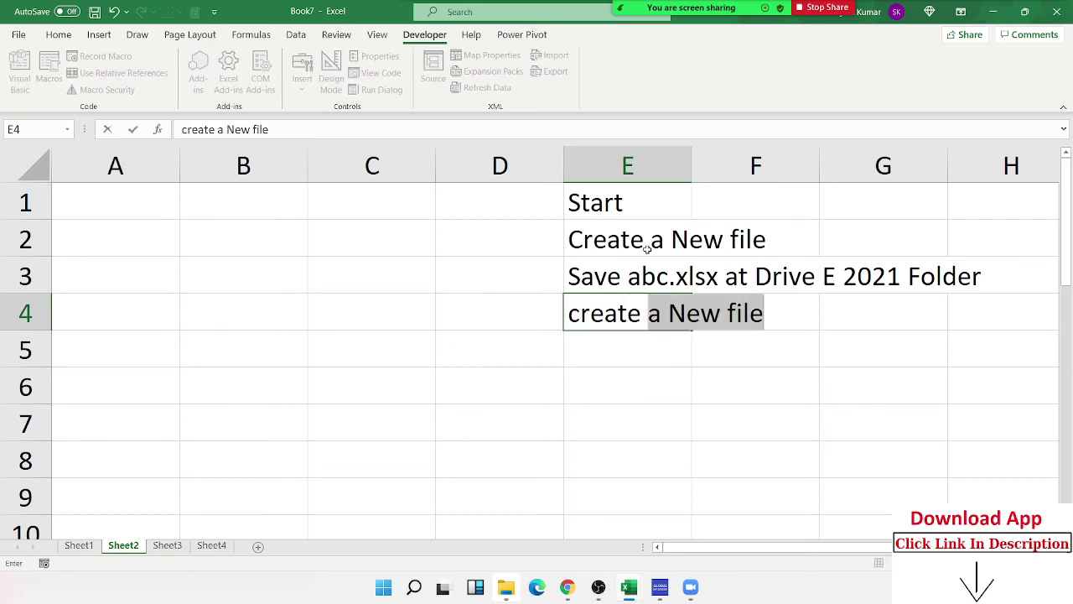
text(a new S)
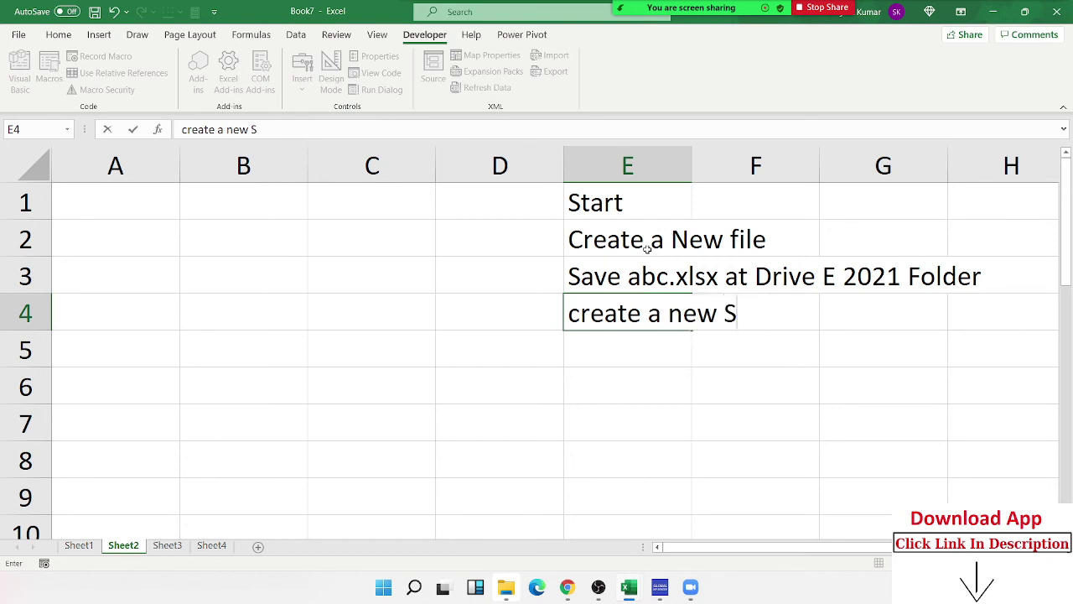
text(heets)
key(Return)
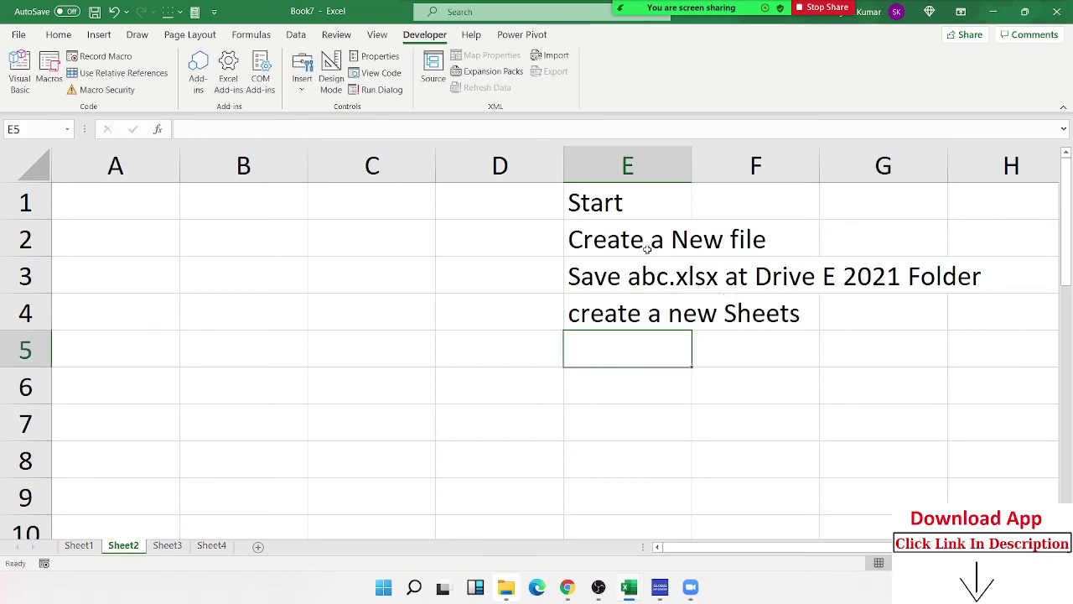
text(rename)
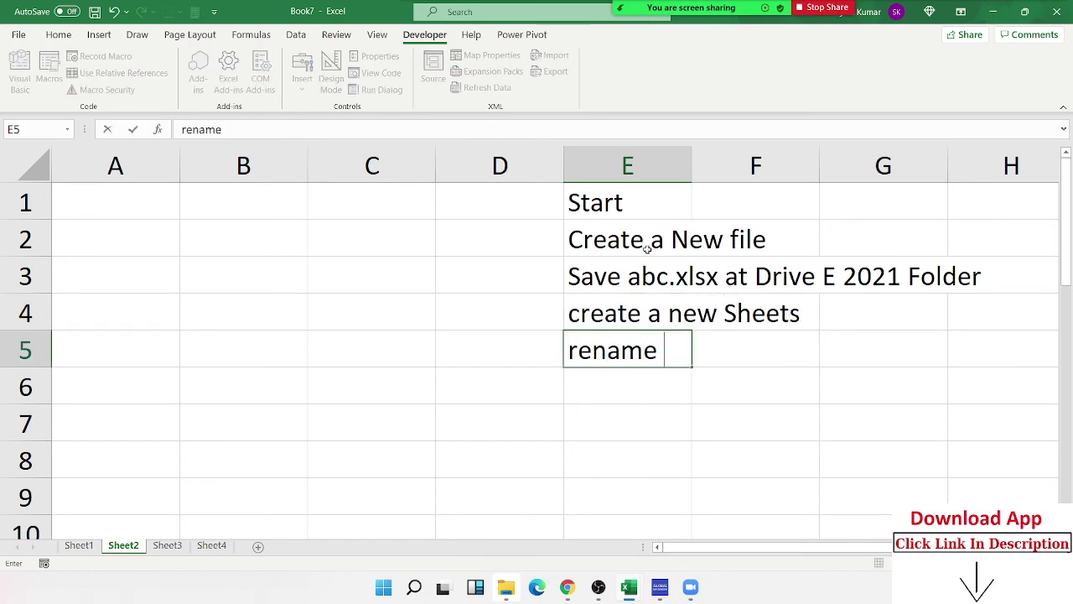
text( as Data)
key(Return)
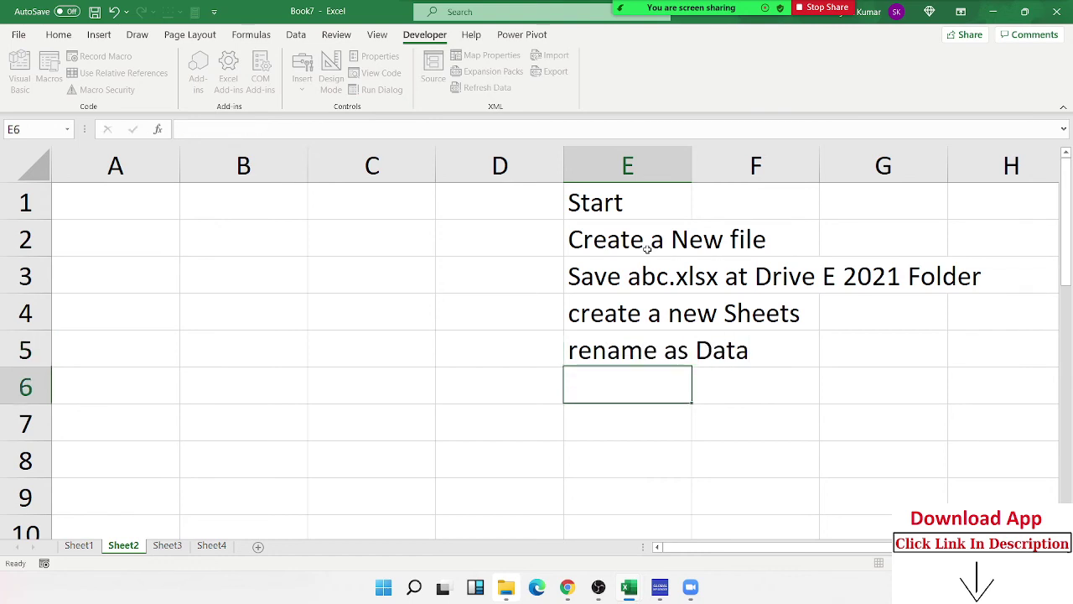
text(se)
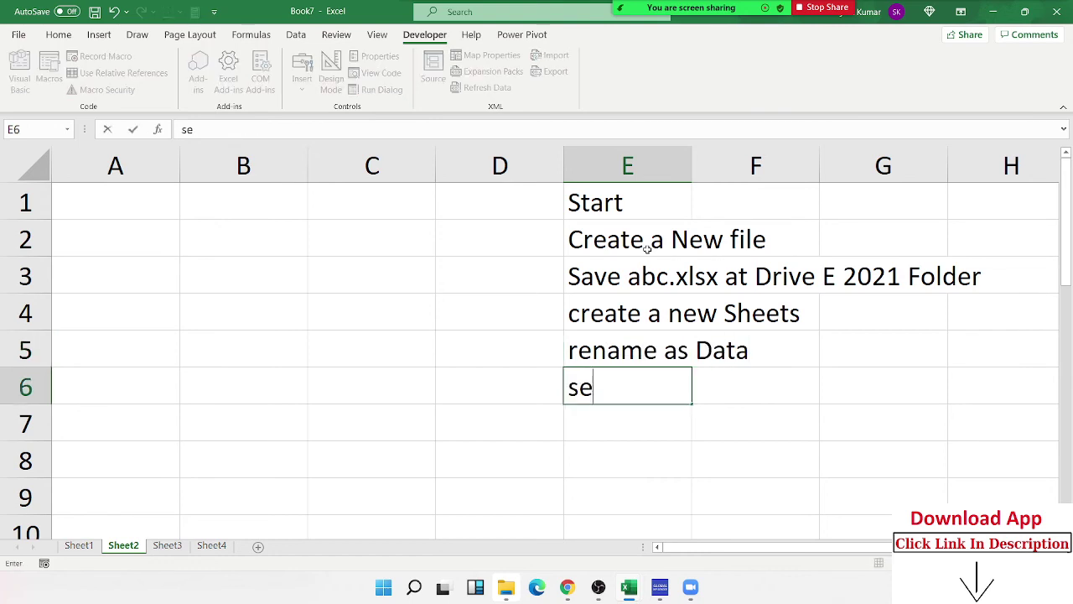
text(lect)
text( A1)
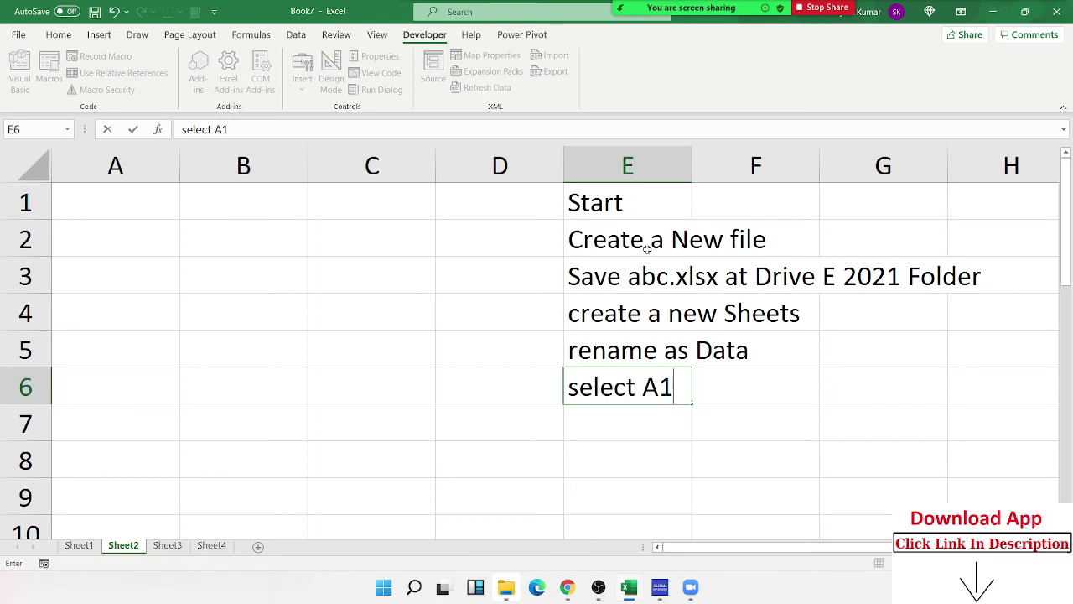
key(Return)
Step: Add enter Name, select B1 and Enter City in E7:E9
text(emter)
key(BackSpace)
key(BackSpace)
key(BackSpace)
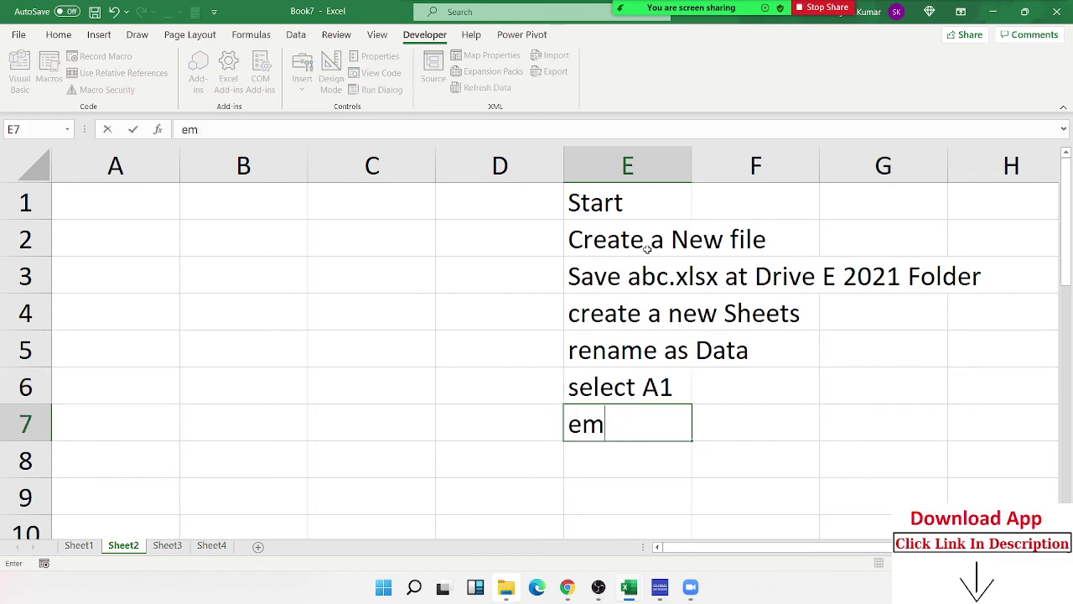
key(BackSpace)
text(nter)
text( Name)
key(Return)
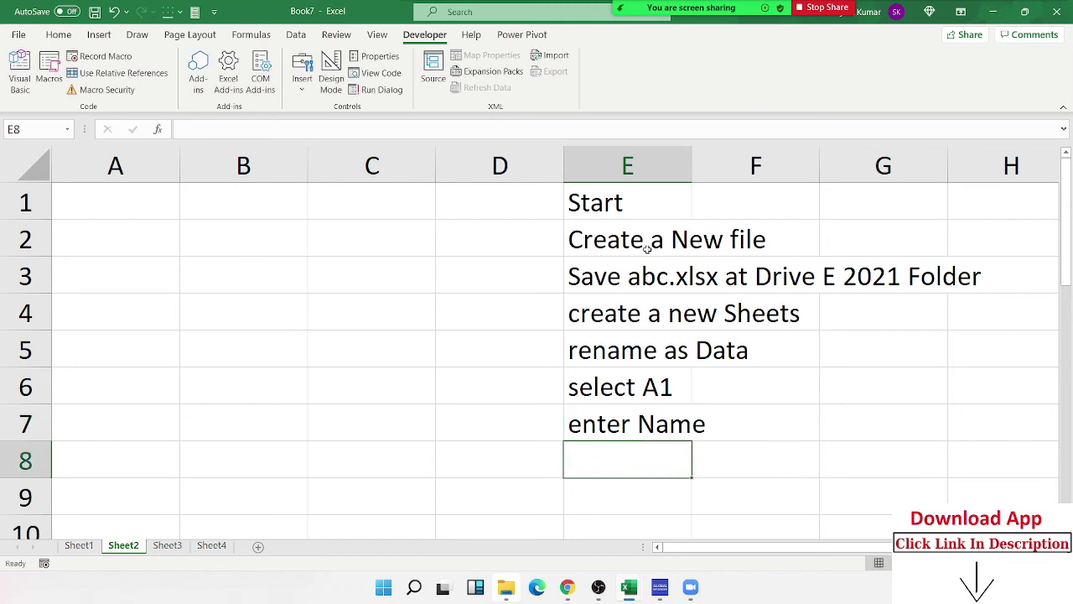
text(select )
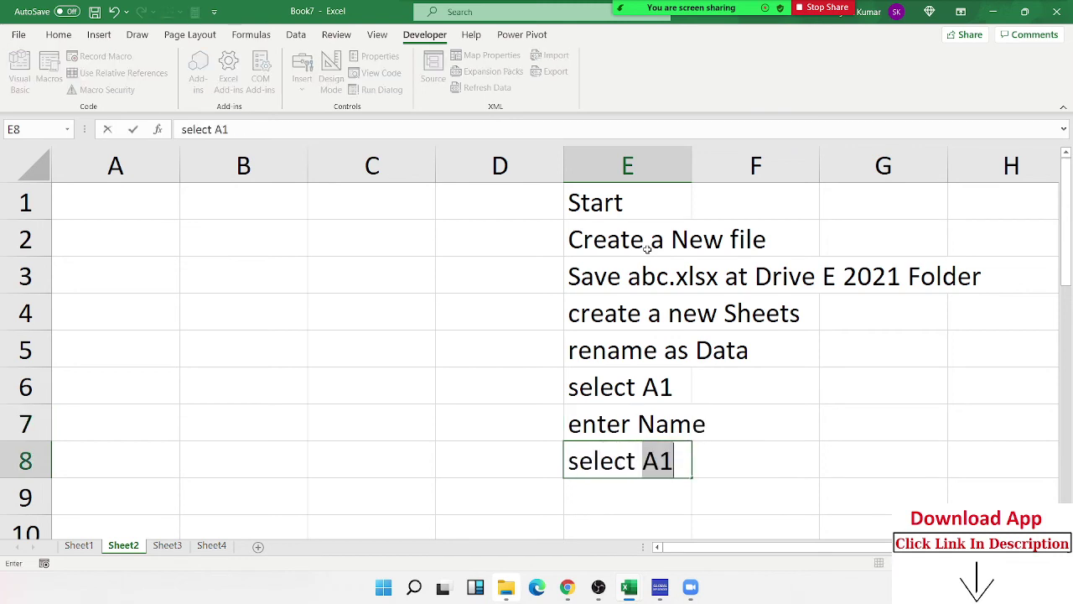
text(B1)
key(Return)
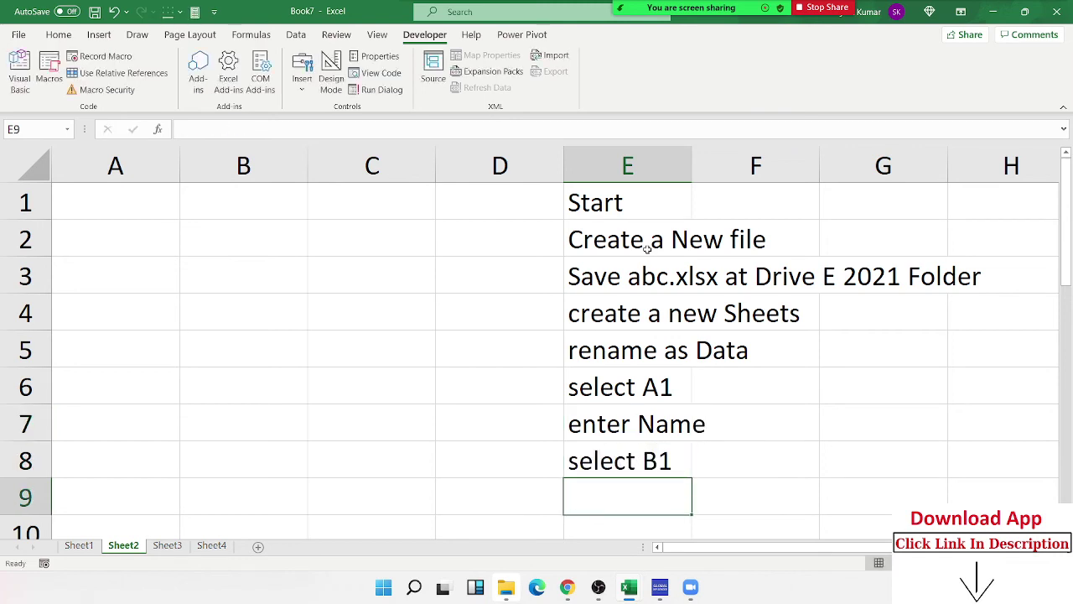
text(Wntr)
key(BackSpace)
key(BackSpace)
key(BackSpace)
key(BackSpace)
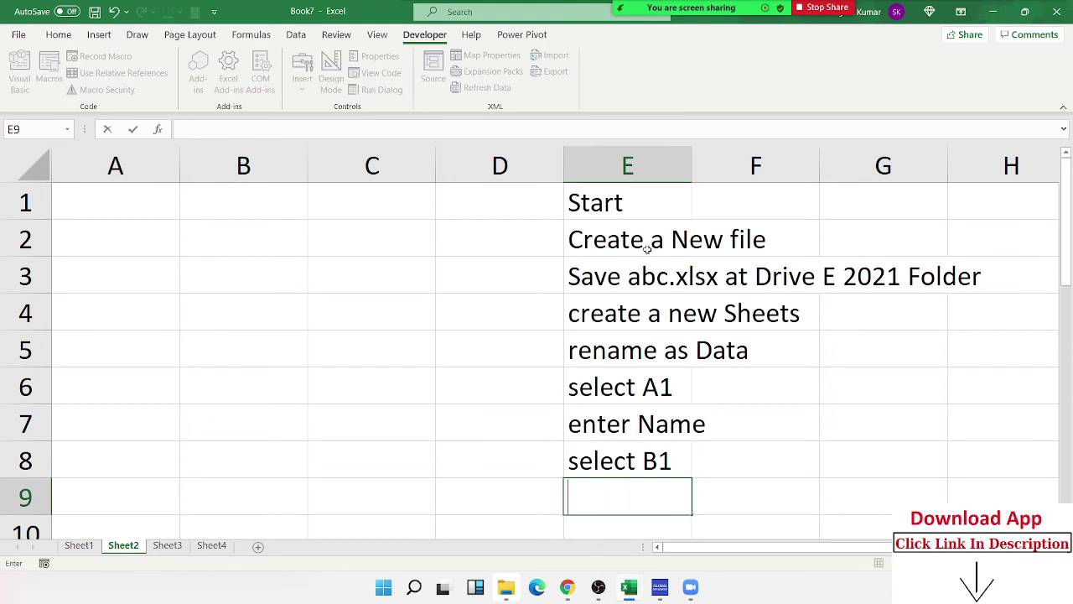
text(Enter )
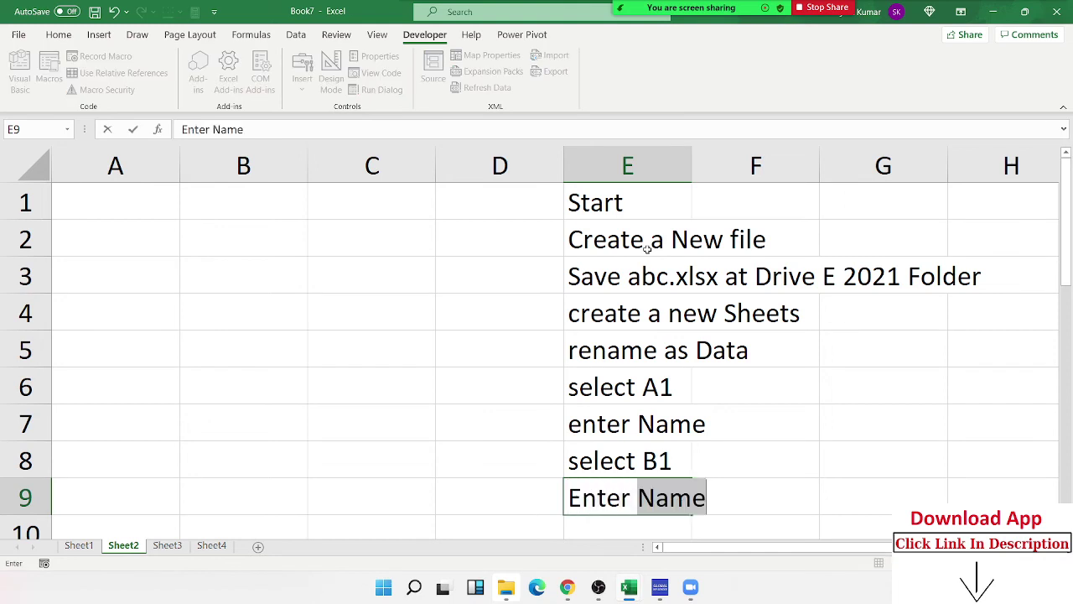
text(City)
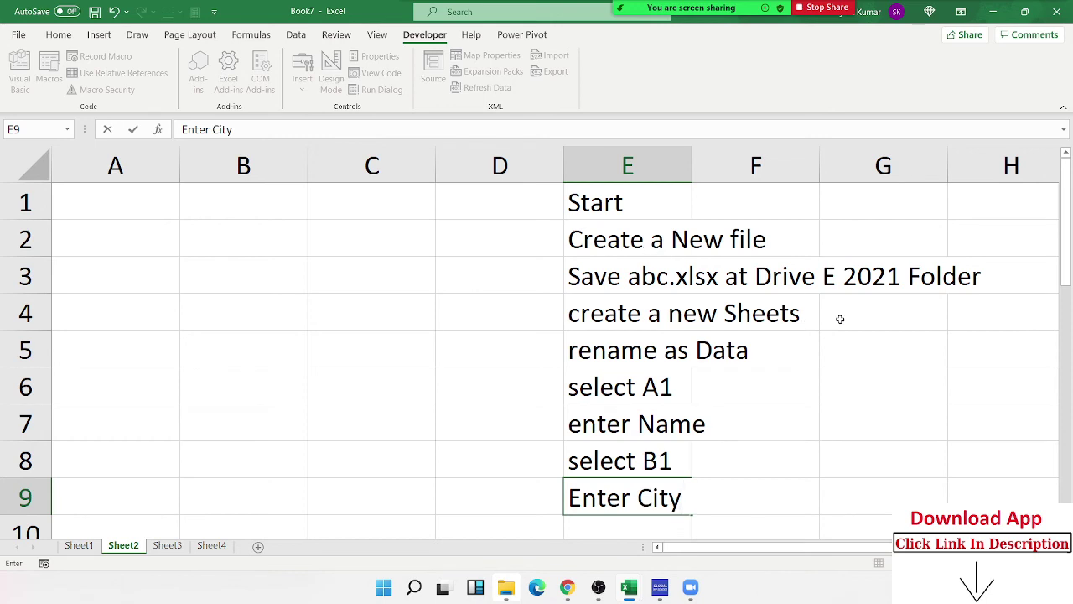
click(864, 388)
key(Return)
Step: Add Select C1, Enter Amt and end in E10:E12
ctrl+scroll(861, 382, down, 1)
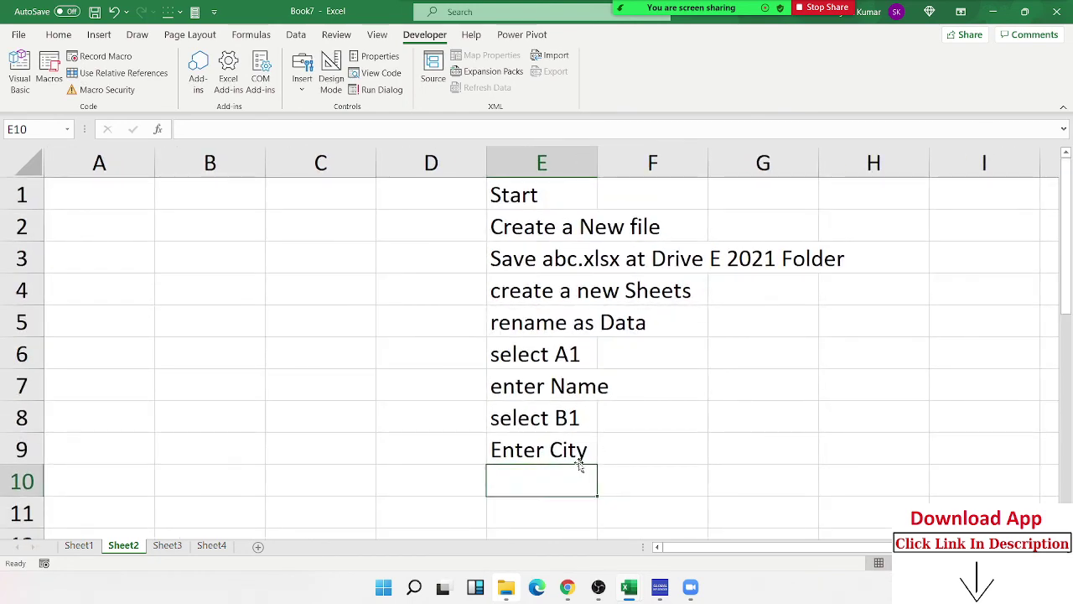
text(Sekl)
key(BackSpace)
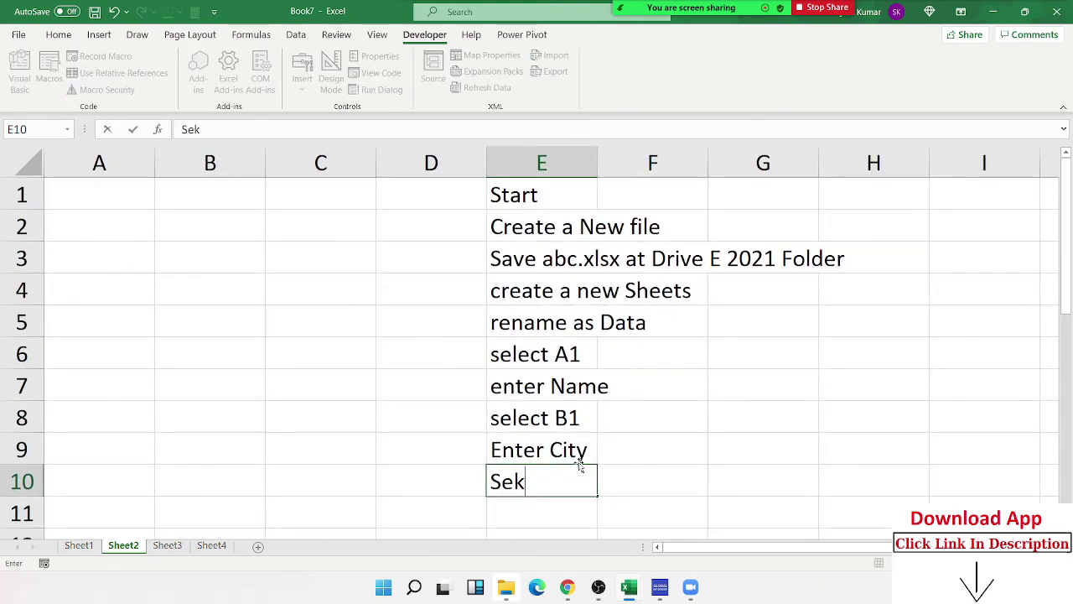
key(BackSpace)
text(lect)
text( C1)
key(Return)
text(E)
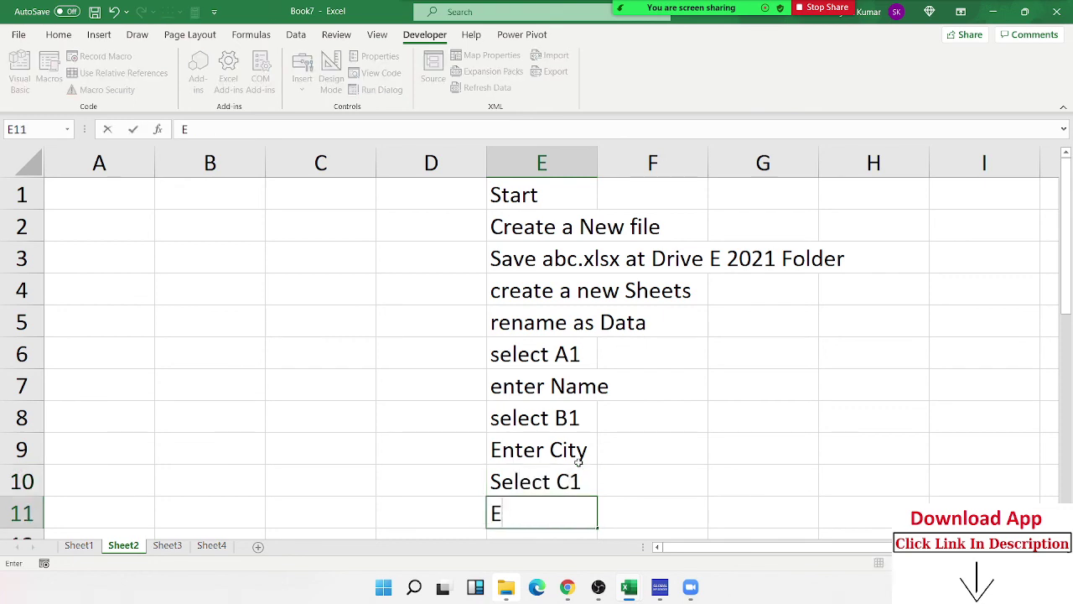
text(nter M)
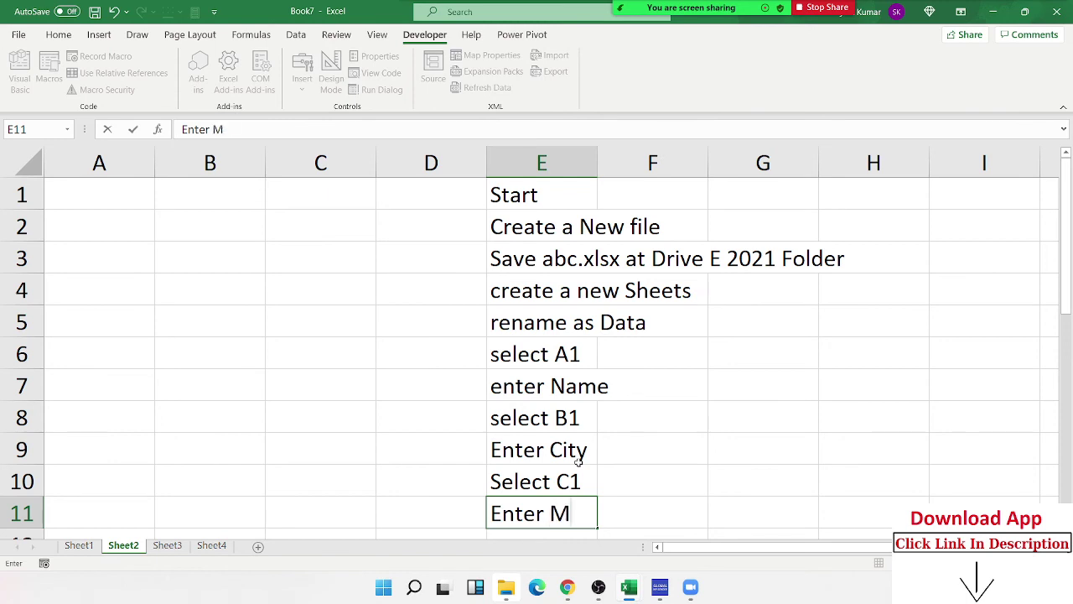
text(ar)
key(BackSpace)
key(BackSpace)
key(BackSpace)
text(Amt)
key(Return)
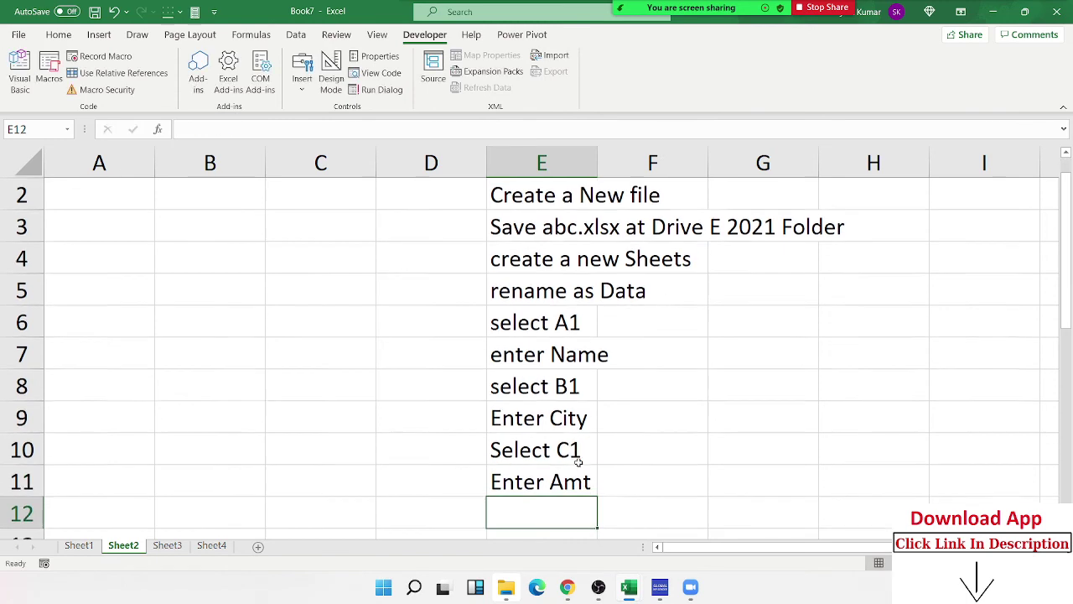
text(end)
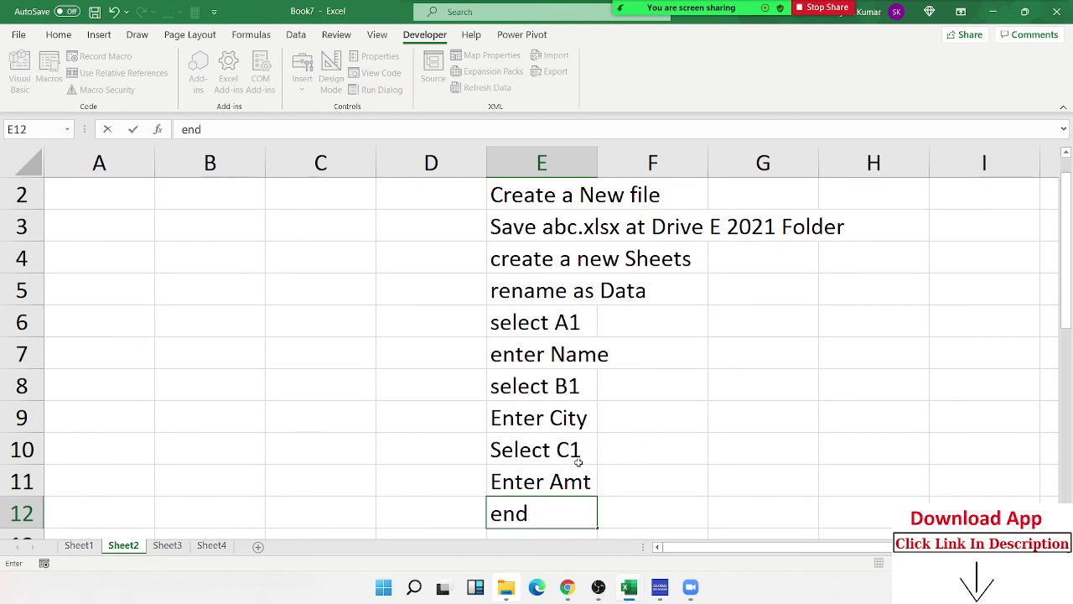
key(Return)
scroll(581, 460, up, 1)
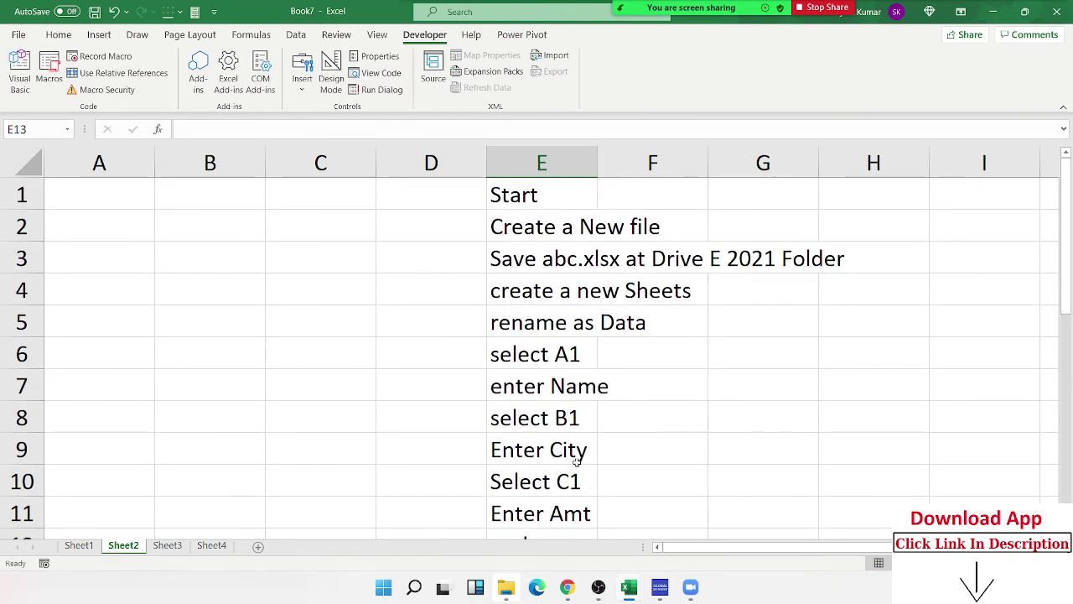
Step: Open the VBA editor and snap it to the left half, with Book7 on the right
click(21, 74)
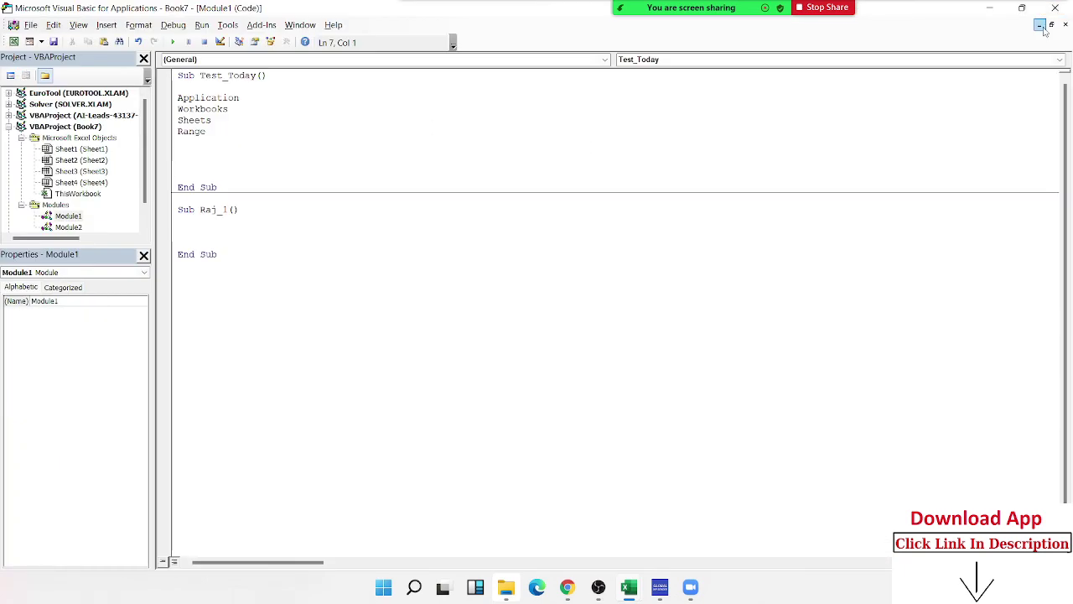
mouse_move(1024, 14)
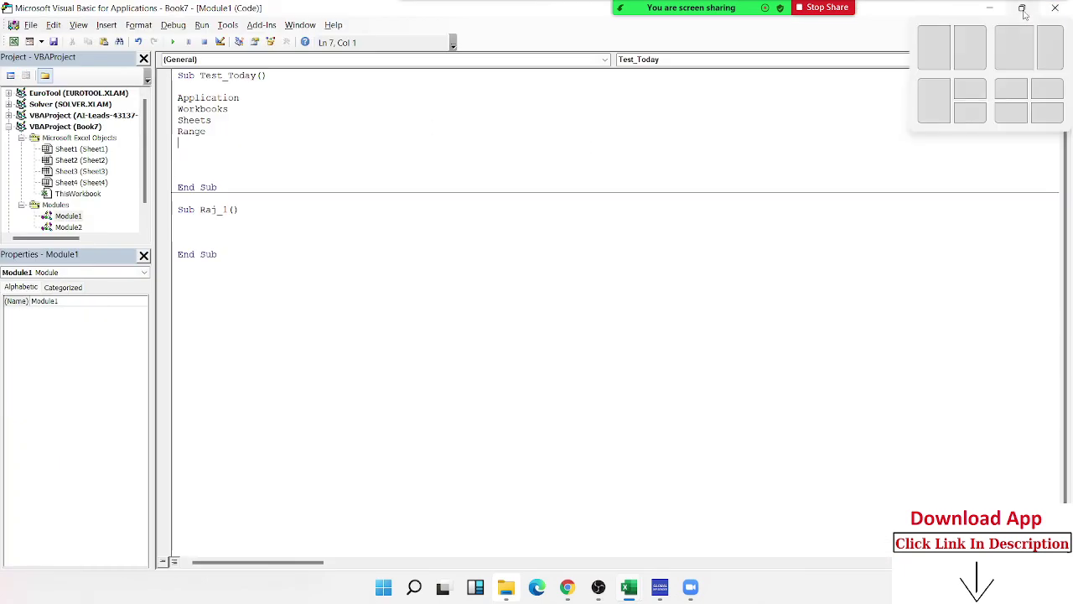
click(934, 48)
click(618, 82)
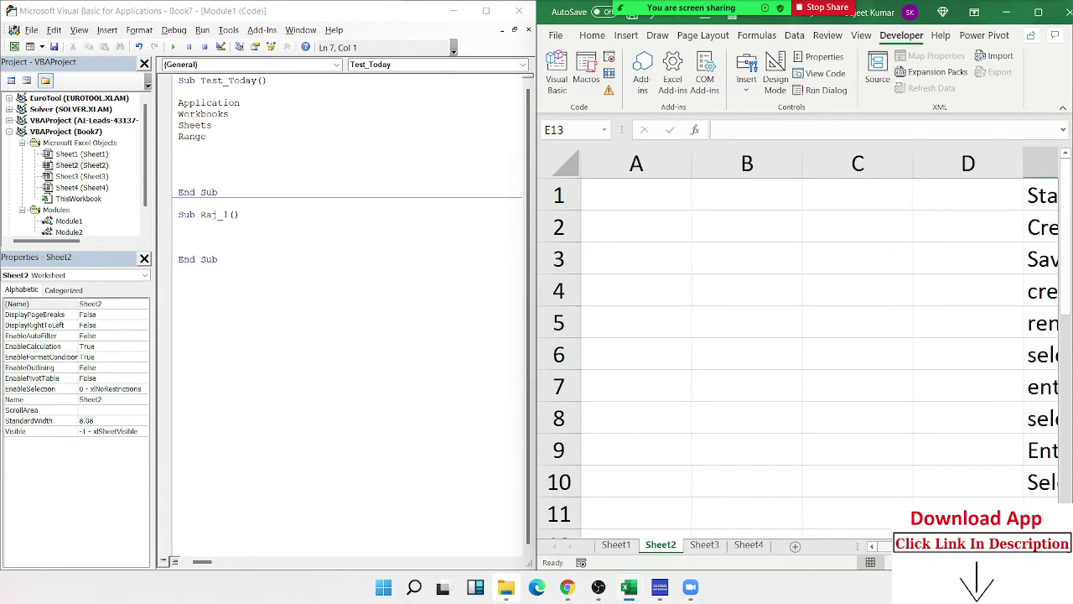
scroll(796, 344, right, 3)
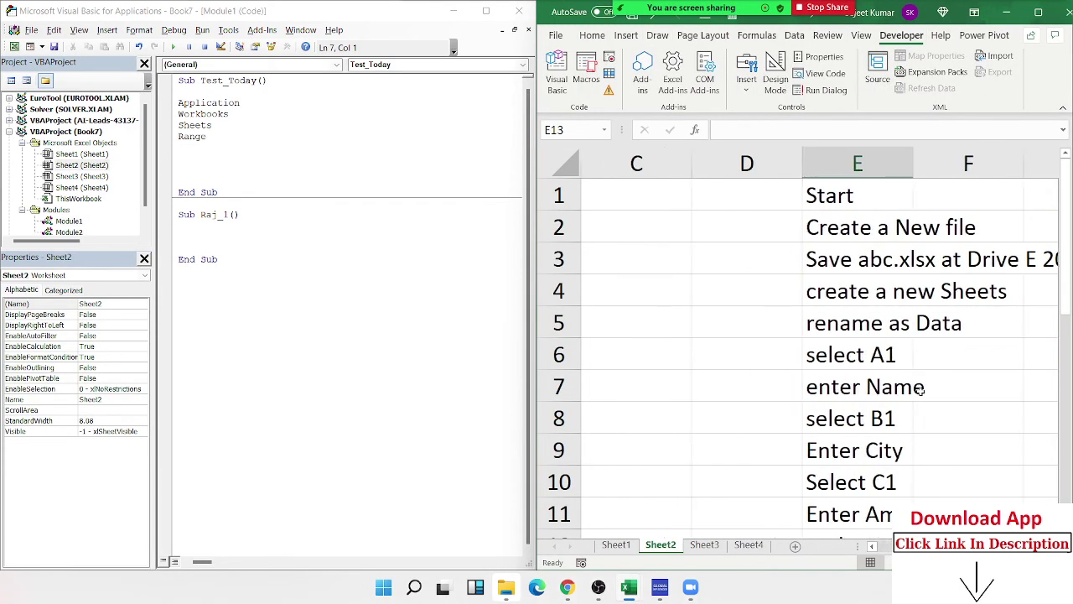
scroll(812, 404, right, 2)
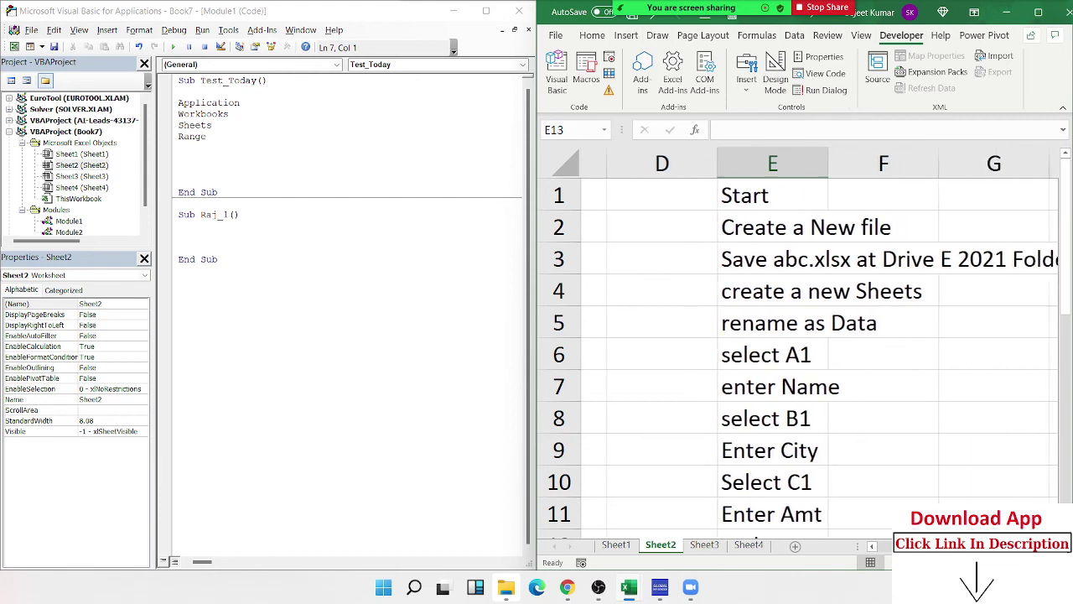
Step: Delete the empty Raj_1 procedure and declare Sub Test_1 below Test_Today
click(252, 249)
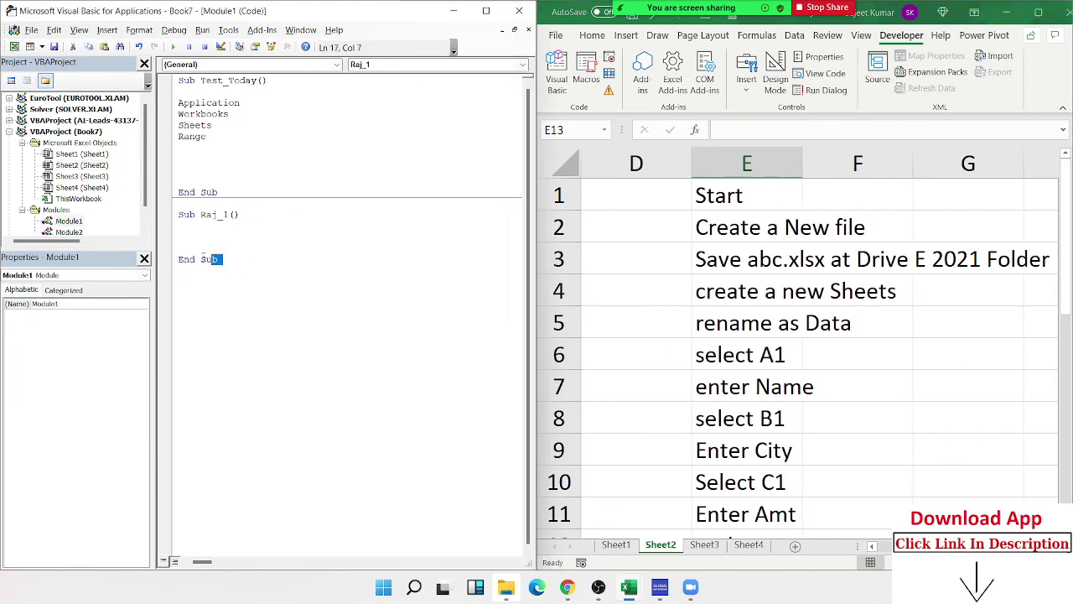
drag(252, 265, 164, 211)
key(Delete)
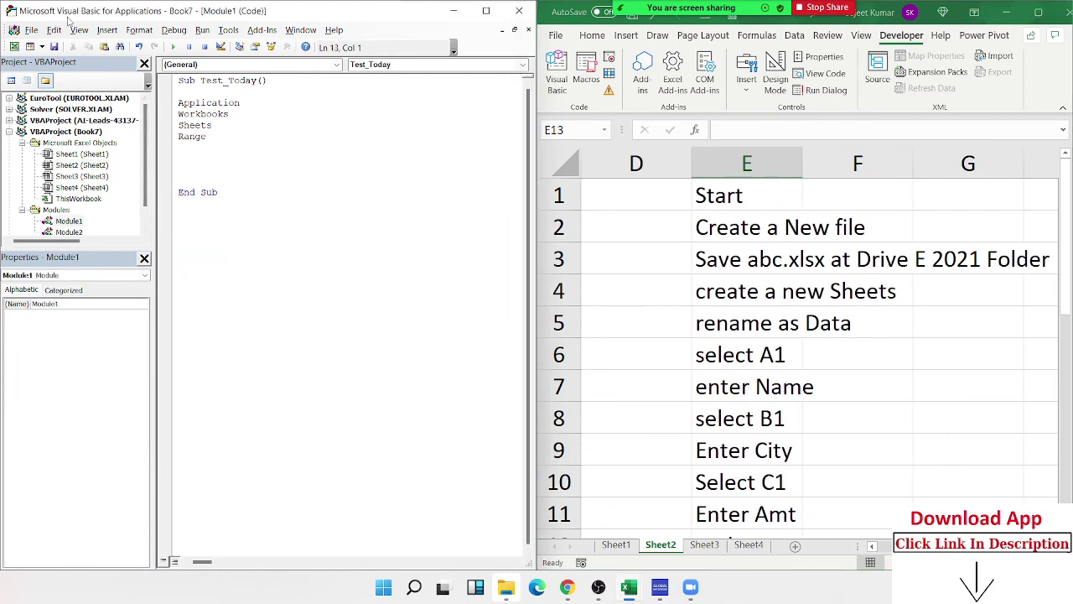
click(69, 220)
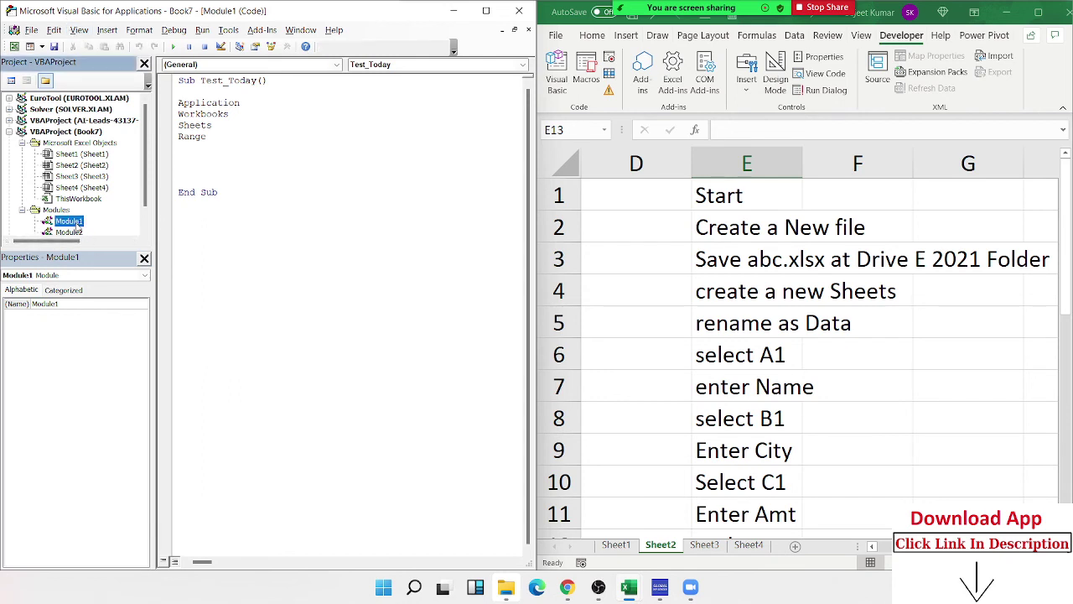
click(178, 234)
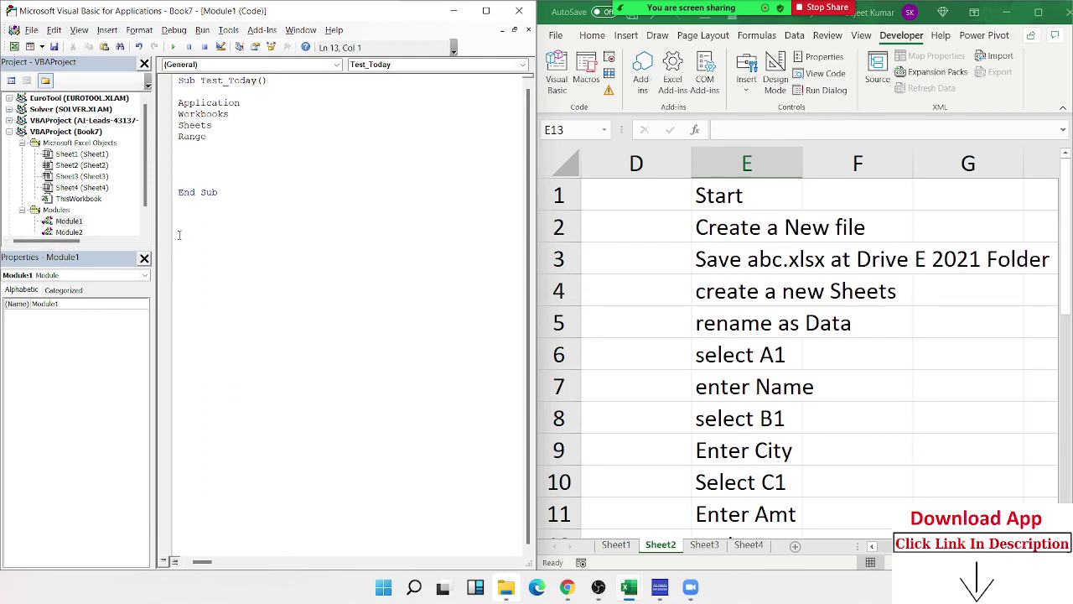
text(sub )
text(Test)
text(_1()
key(Return)
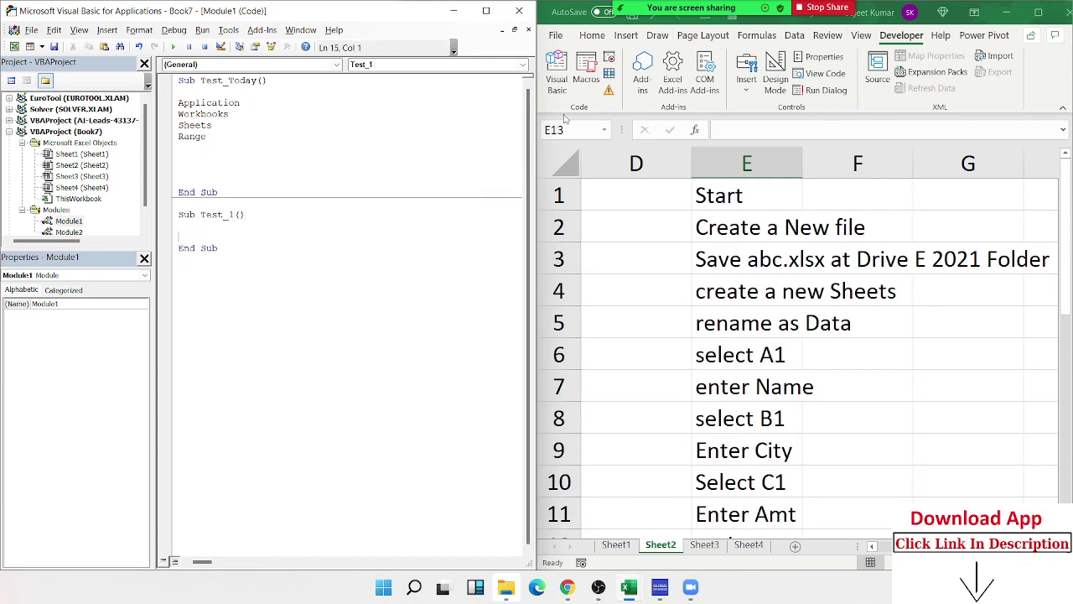
Step: Confirm Test_1 appears in the Macros list, then add a blank line inside it
click(586, 72)
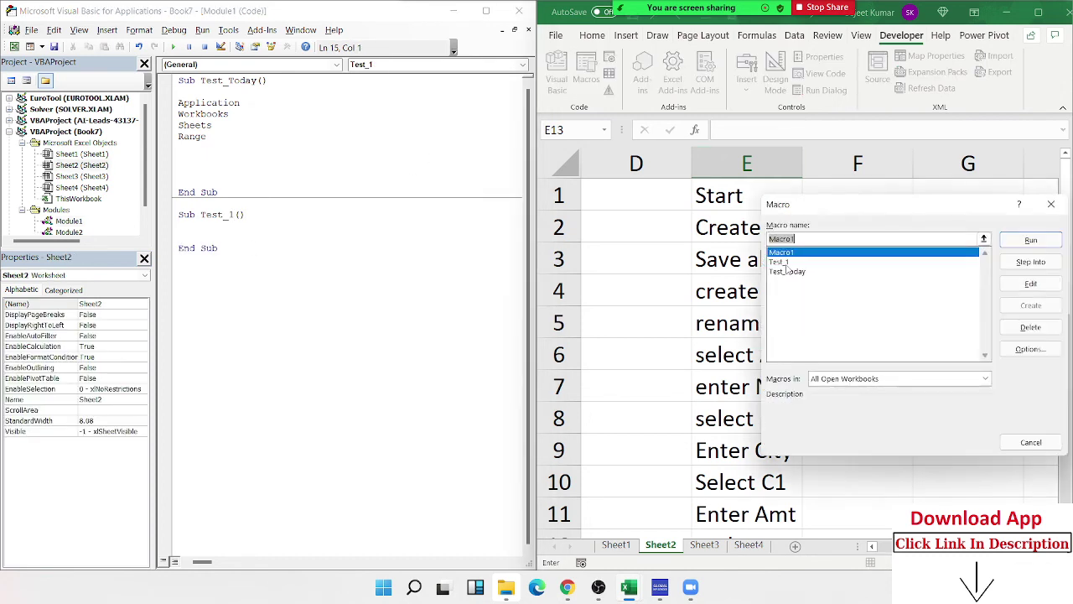
click(786, 263)
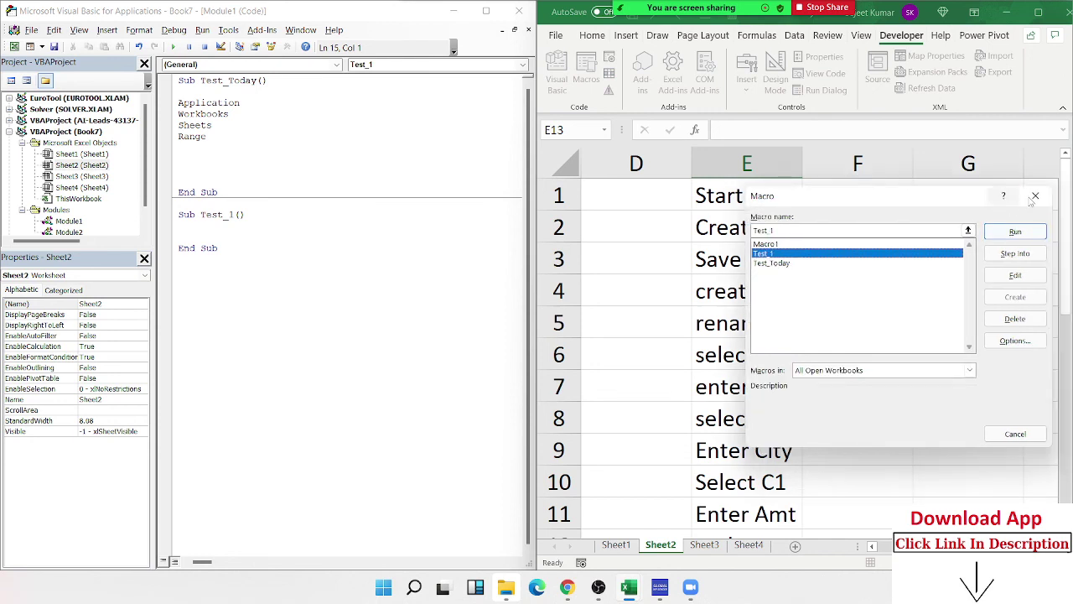
click(1035, 195)
click(749, 204)
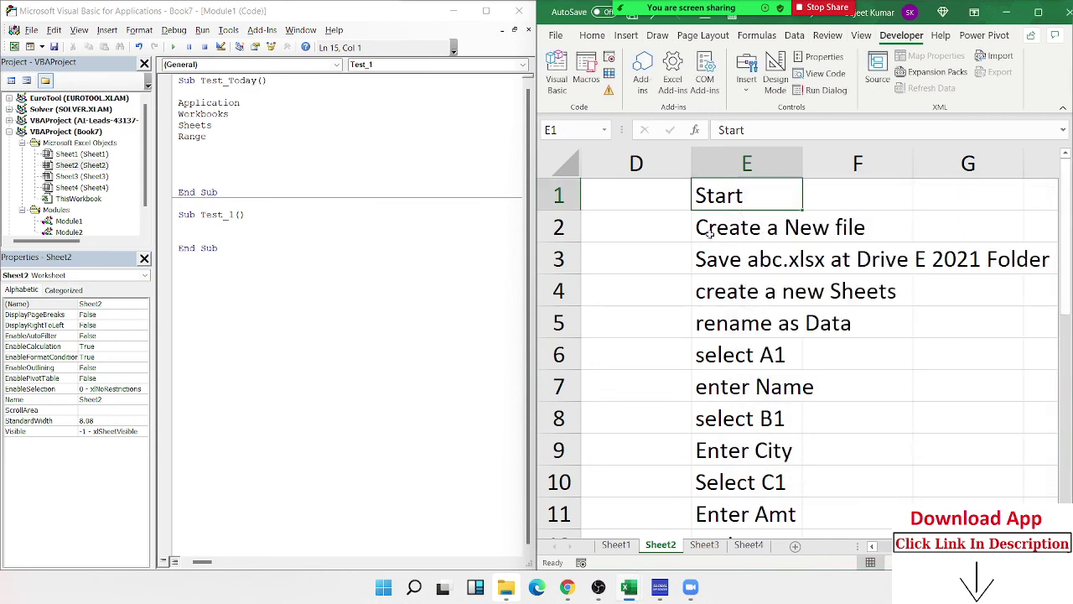
click(227, 229)
key(Return)
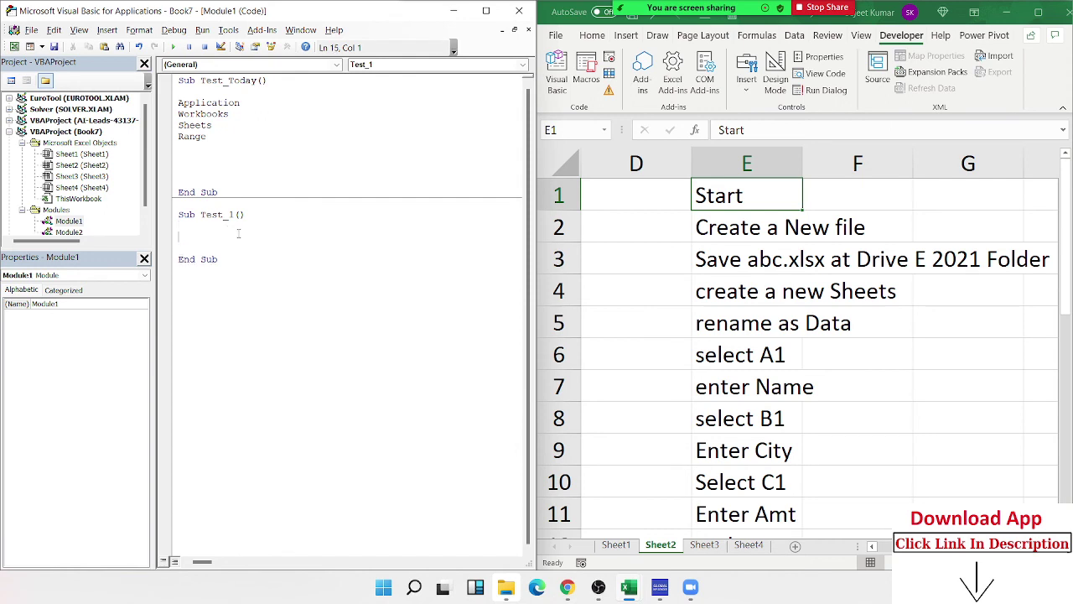
click(729, 233)
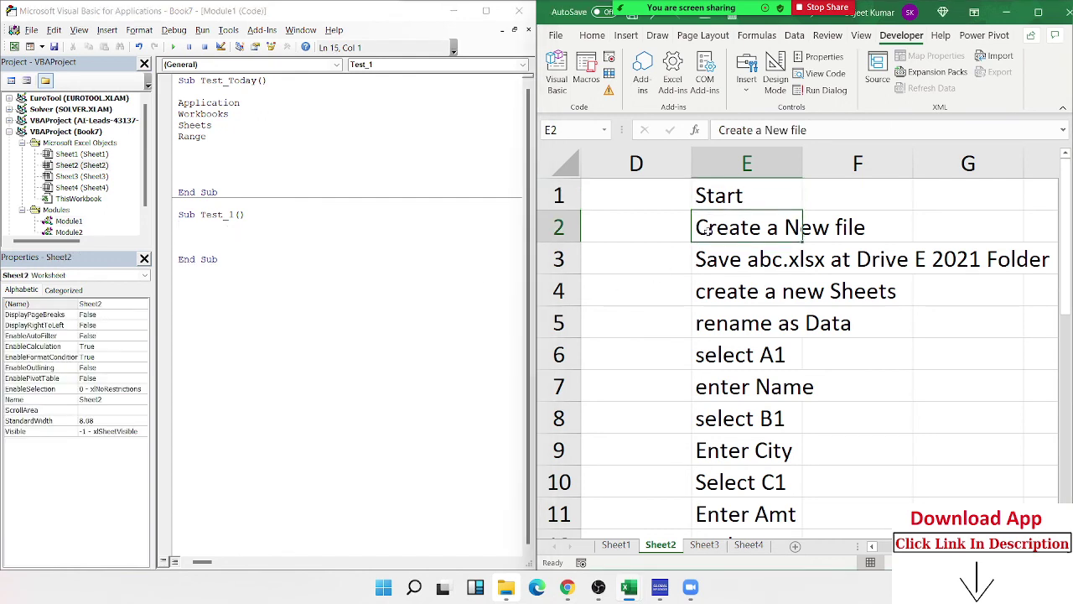
Step: Write Workbooks.Add as the first line of Test_1
double_click(232, 113)
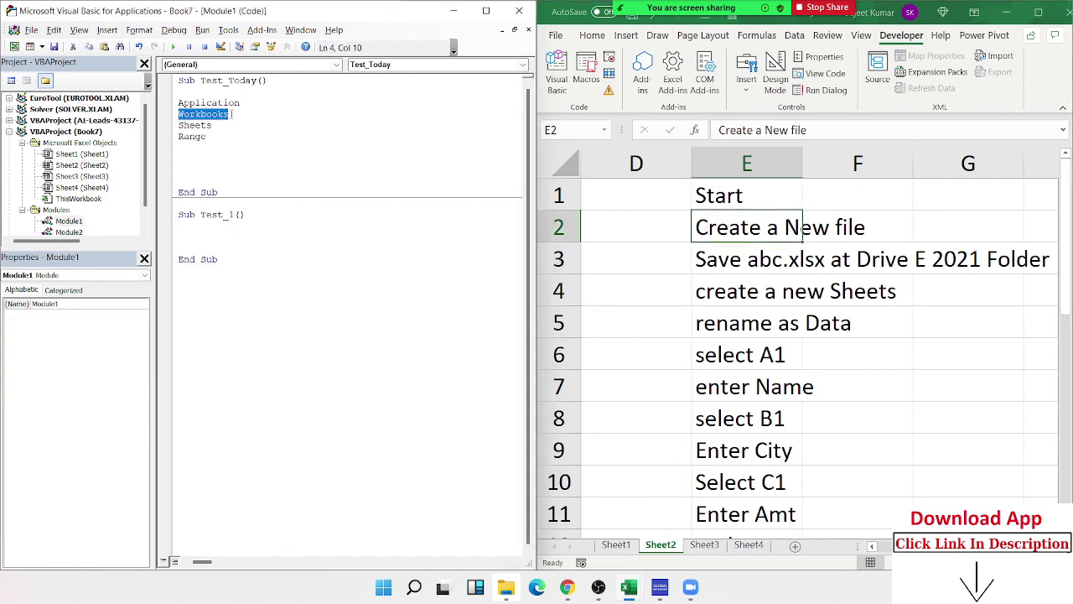
click(201, 244)
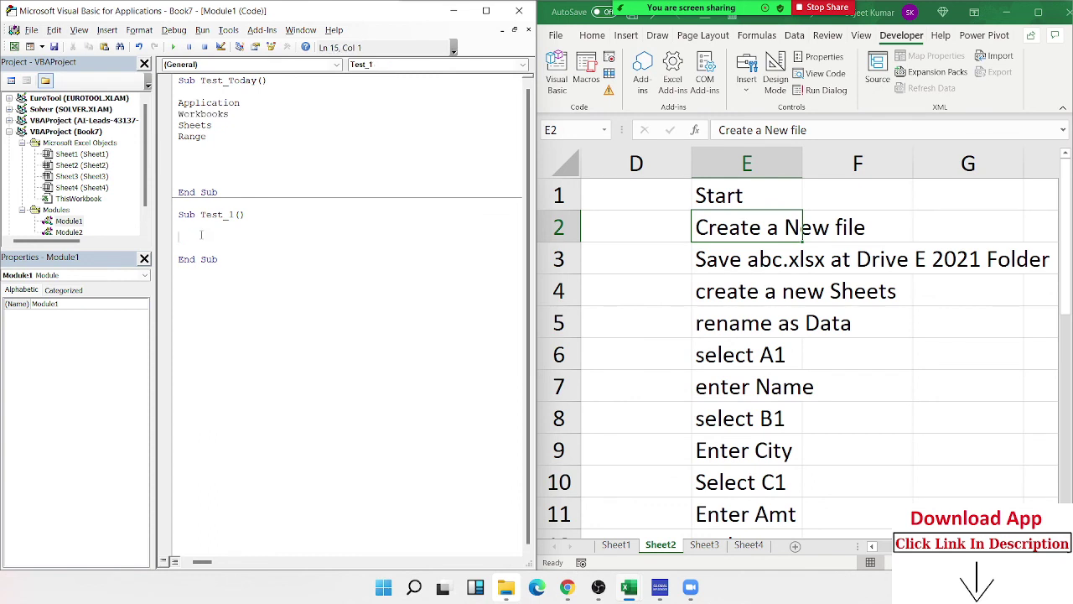
text(workb)
text(ooks.)
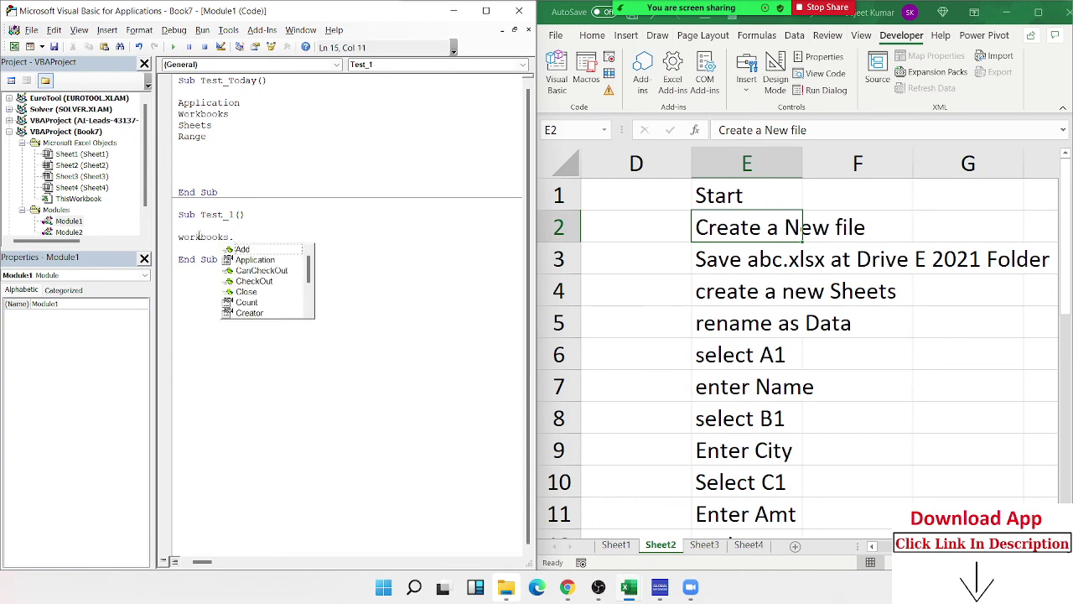
text(A)
key(Tab)
key(Return)
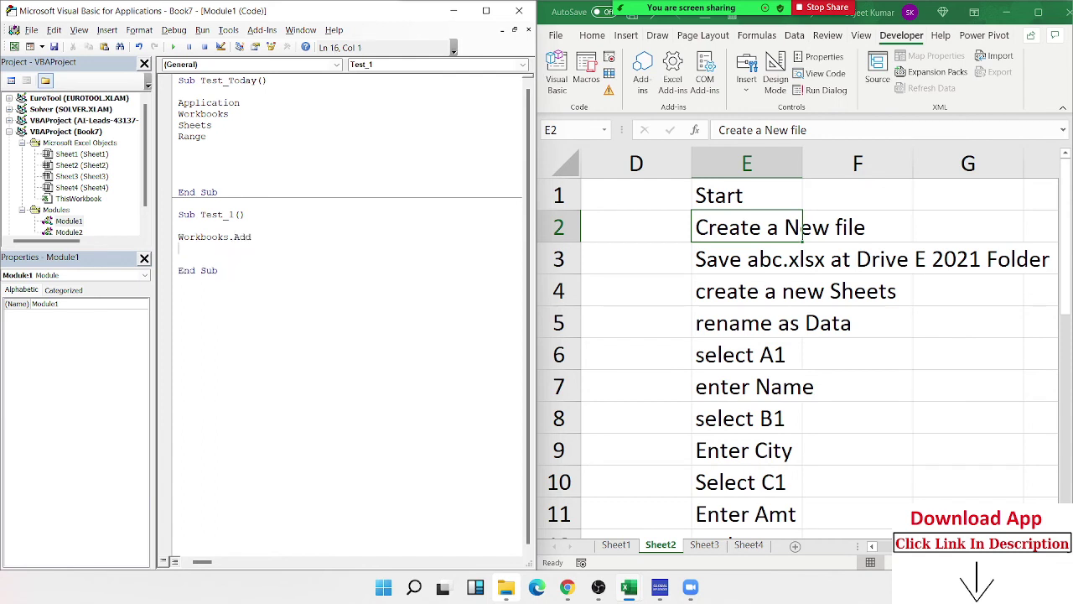
click(745, 257)
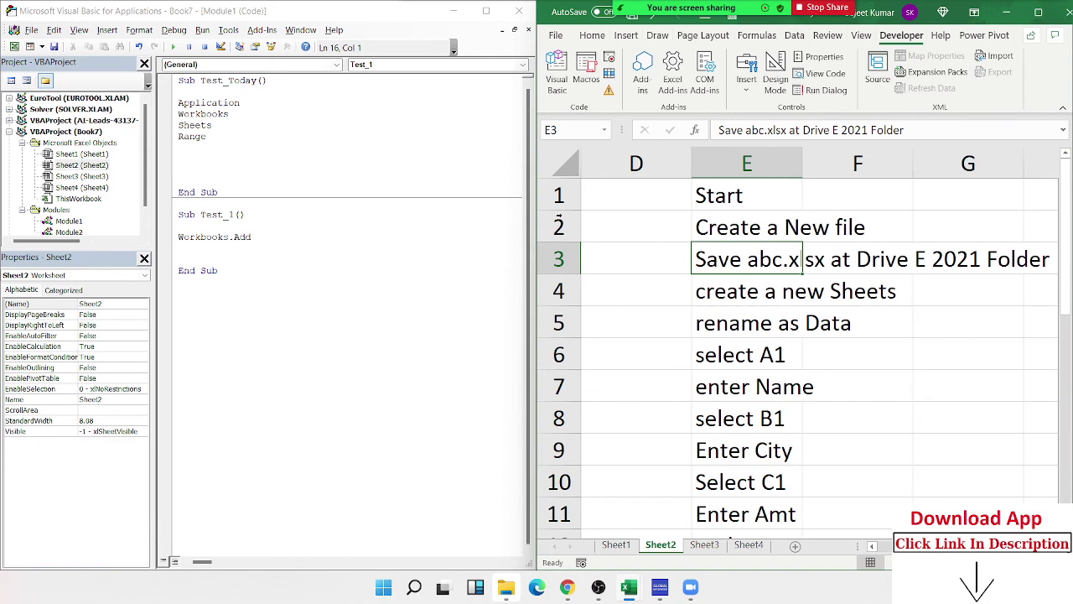
click(270, 240)
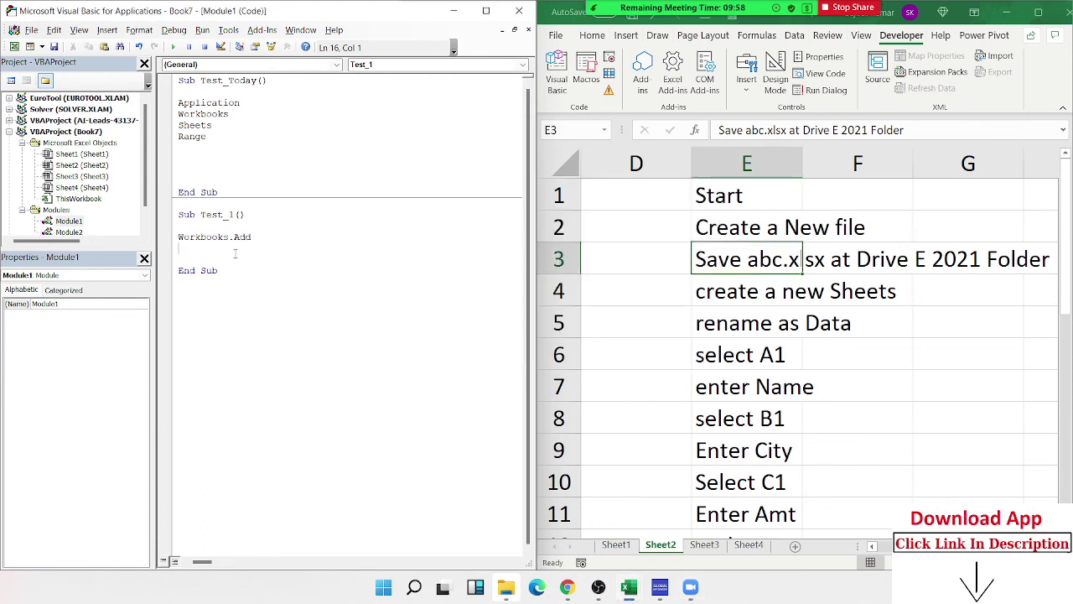
Step: Add ActiveWorkbook.SaveAs "E:\2021\abs.xlsx" to Test_1, followed by two blank lines
text(activew)
text(orkb)
text(ook)
click(797, 224)
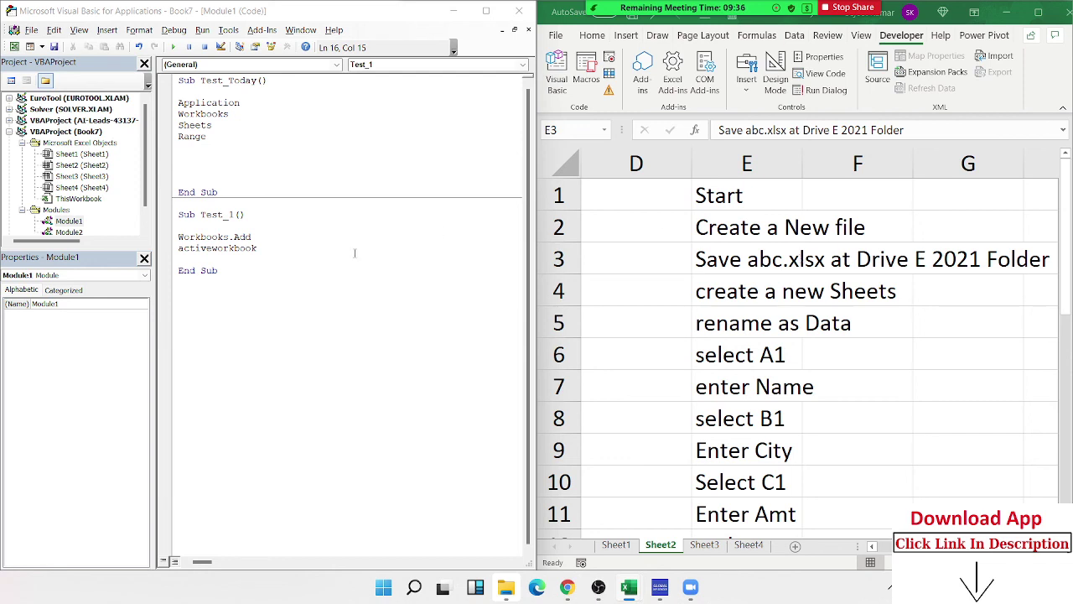
click(273, 241)
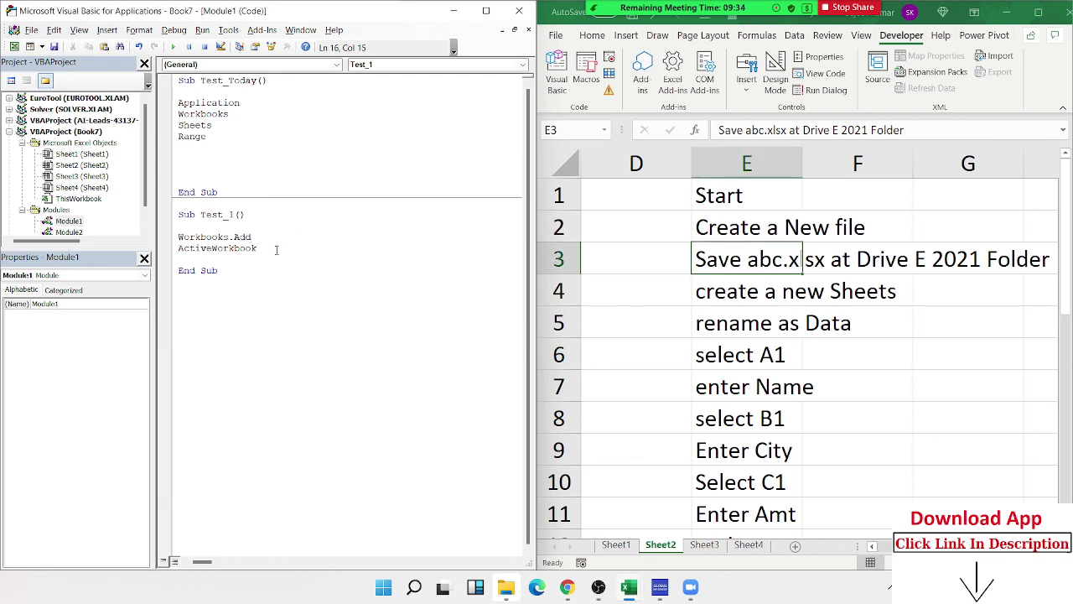
text(.SaveAs)
text( "E:)
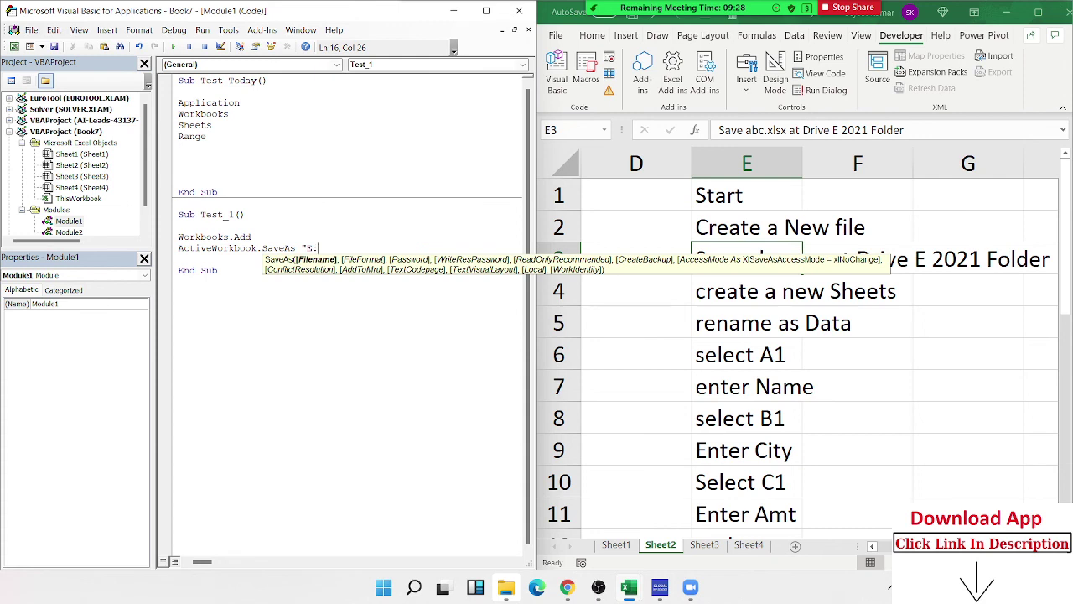
text(\2021\)
text(abs.)
text(a)
key(BackSpace)
text(xl)
text(sx)
key(Return)
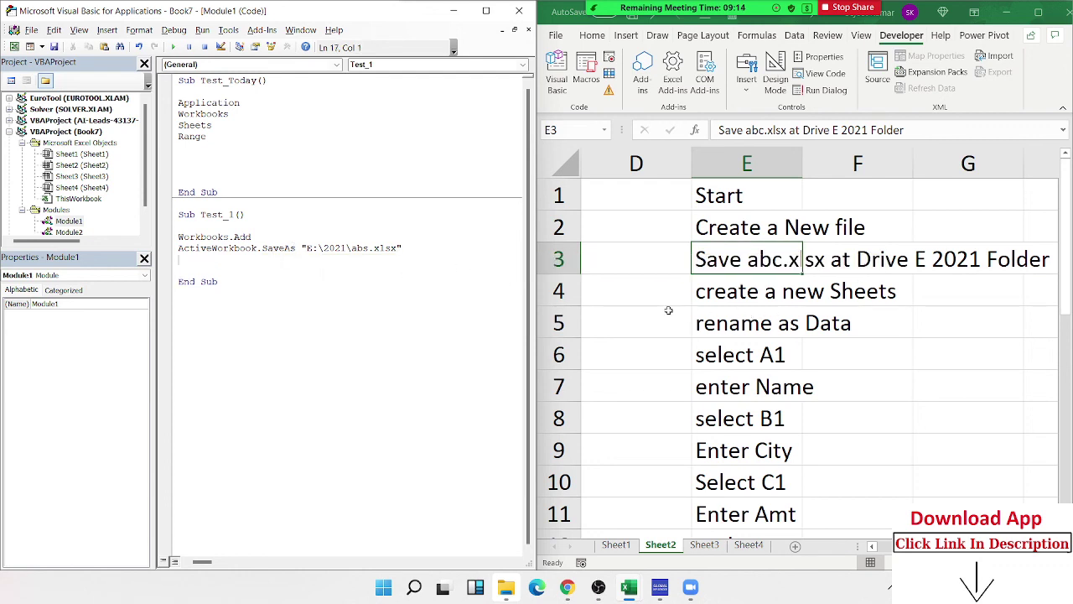
key(Return)
Step: Add a Sheets.Add line to Test_1
double_click(193, 125)
click(189, 259)
text(sheets)
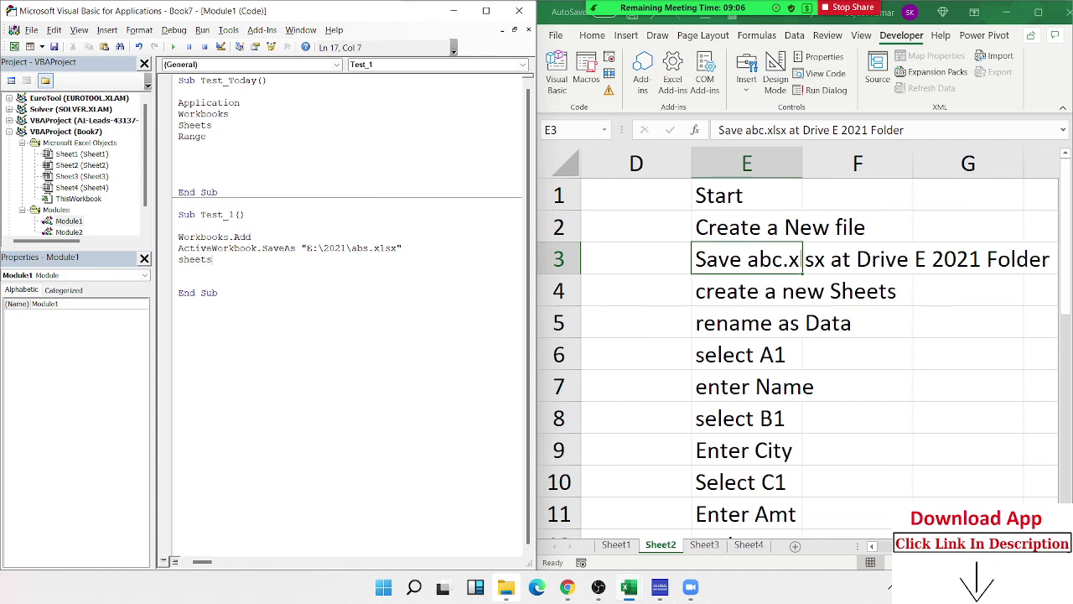
text(.ad)
key(Return)
key(Down)
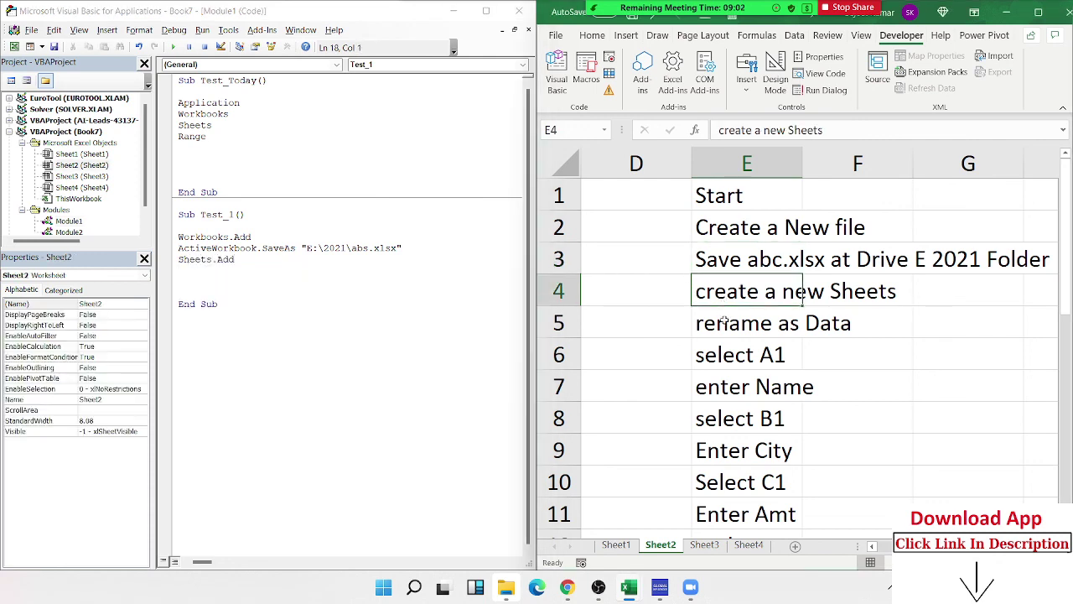
key(Down)
Step: Add ActiveSheet.Name = "Data" to rename the new sheet
click(192, 267)
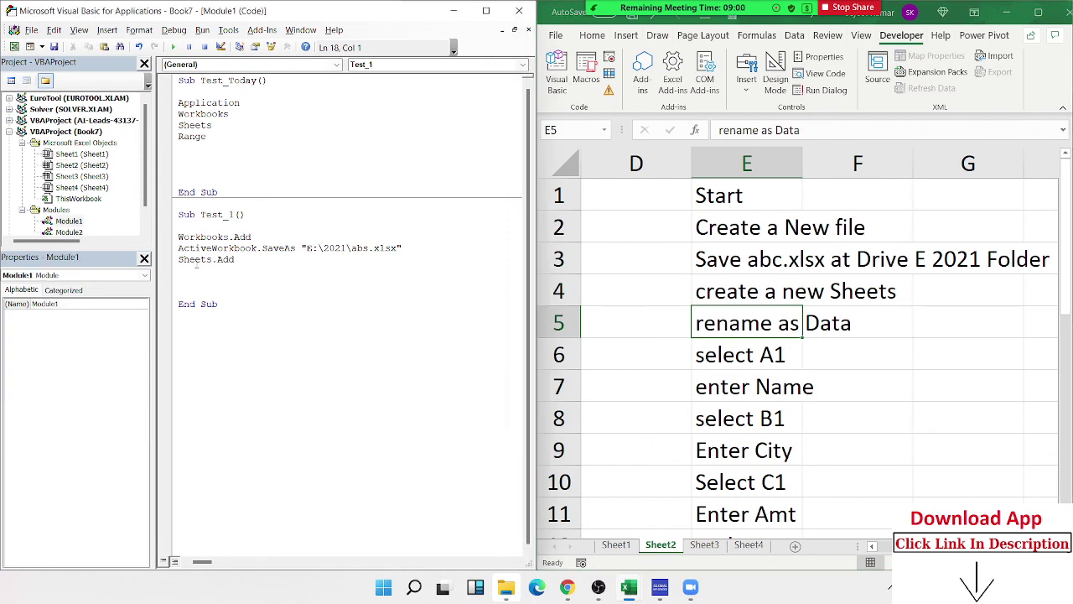
text(act)
text(ivesheet)
key(BackSpace)
text(name =)
text("Data)
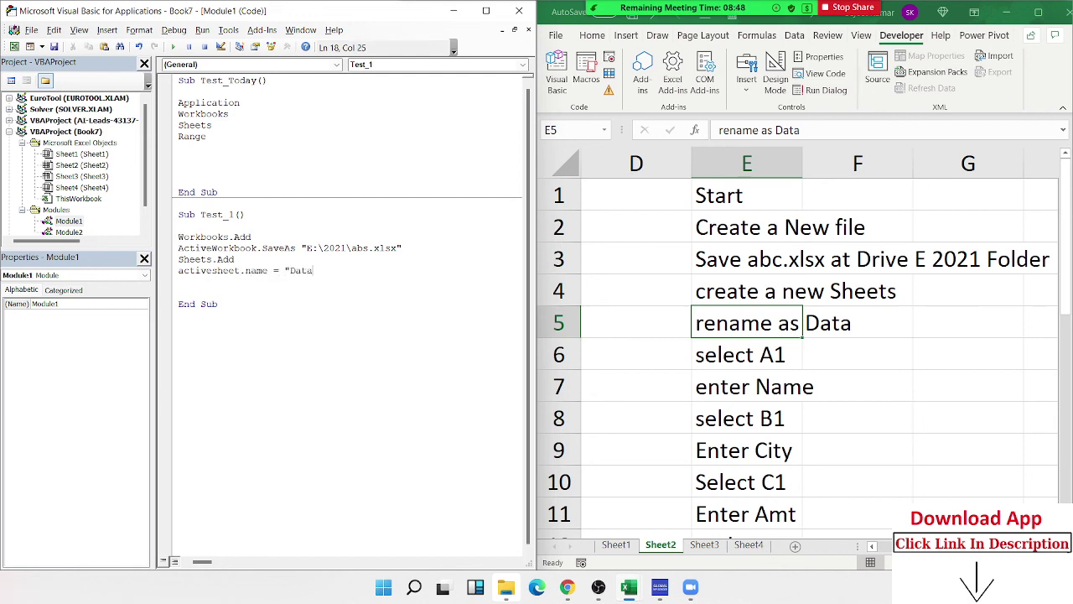
text(")
key(Return)
click(729, 360)
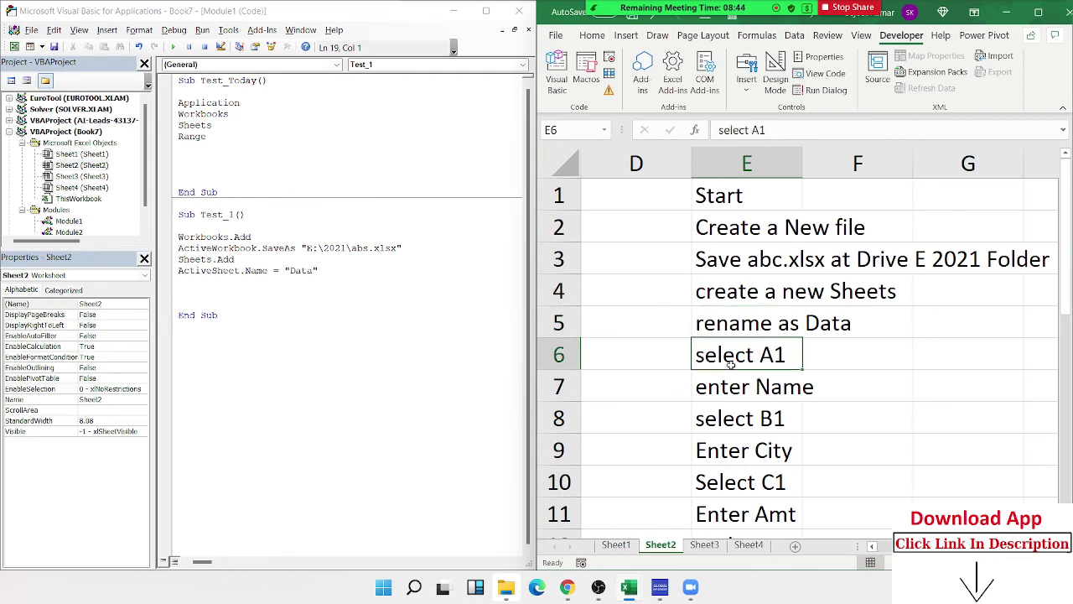
Step: Add a Range("A1").Select line below the rename line
click(186, 282)
click(284, 271)
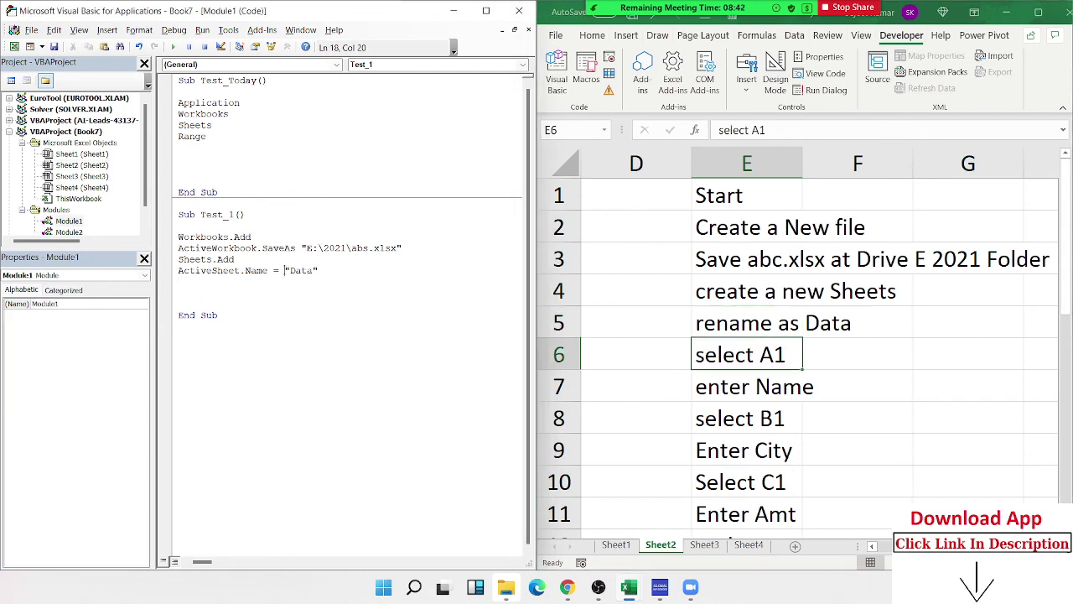
click(222, 285)
text(ra)
text(nge(")
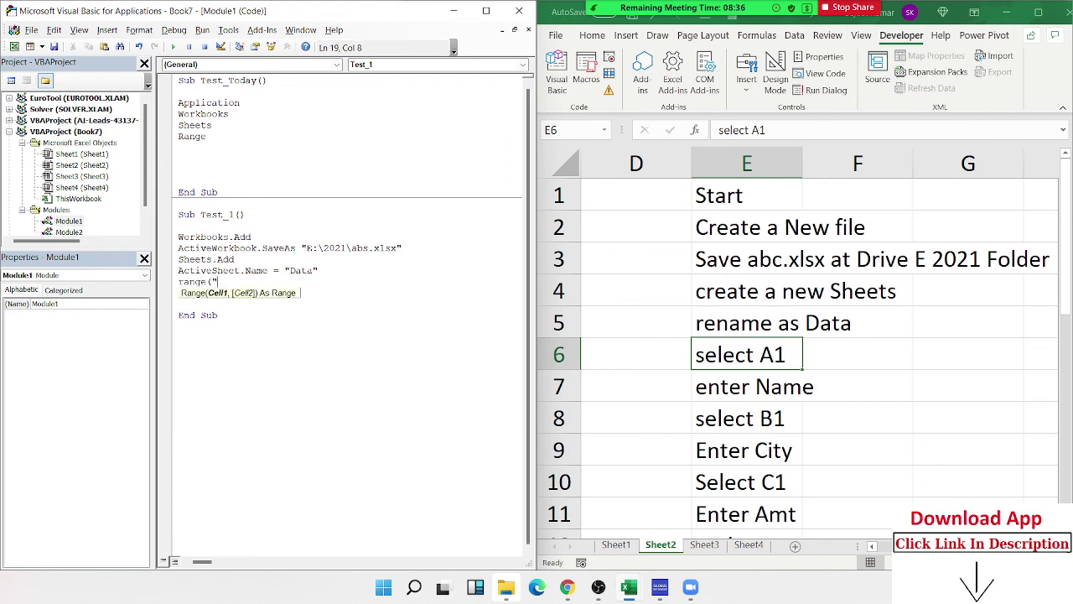
text(A1"))
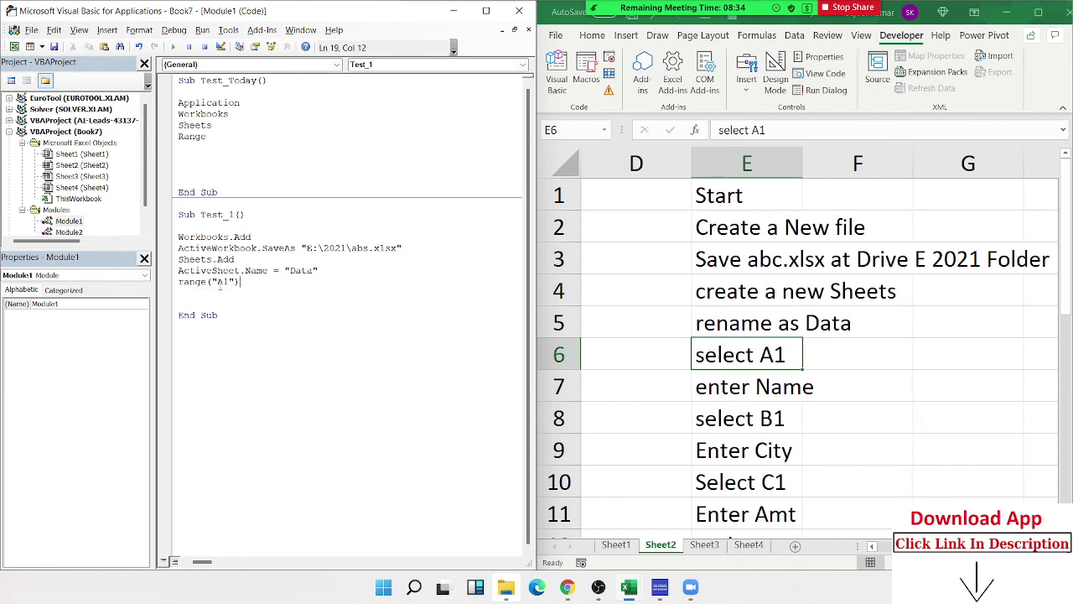
text(.s)
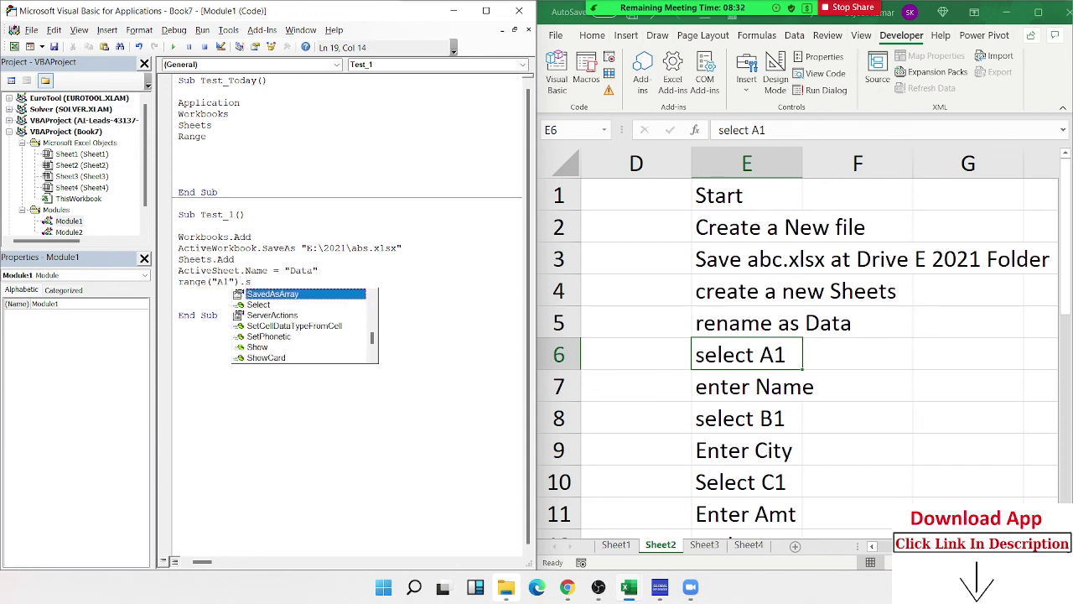
text(el)
key(Tab)
key(Return)
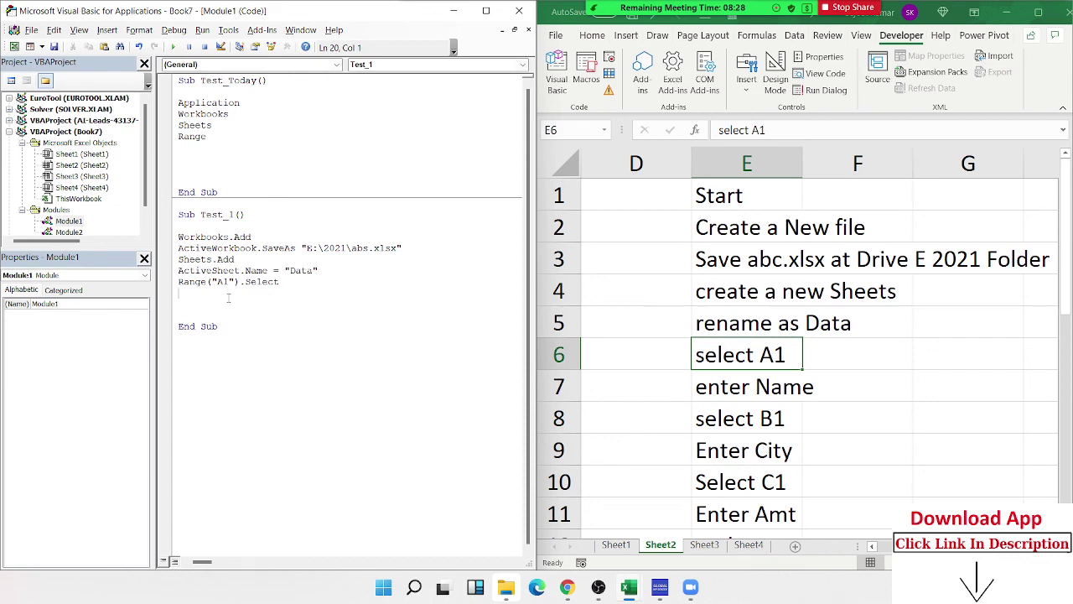
Step: Add Selection.Value = "Name" and start fixing the misspelt Value
text(selec)
text(tion.)
text(ba)
key(BackSpace)
key(BackSpace)
text(vale)
text(u=)
text("Name")
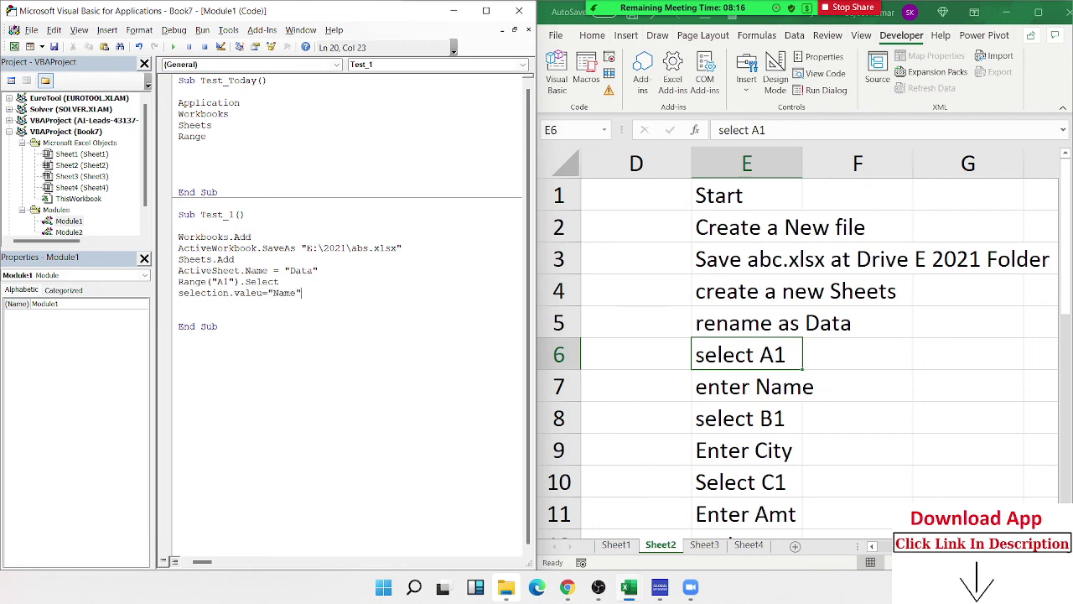
key(Return)
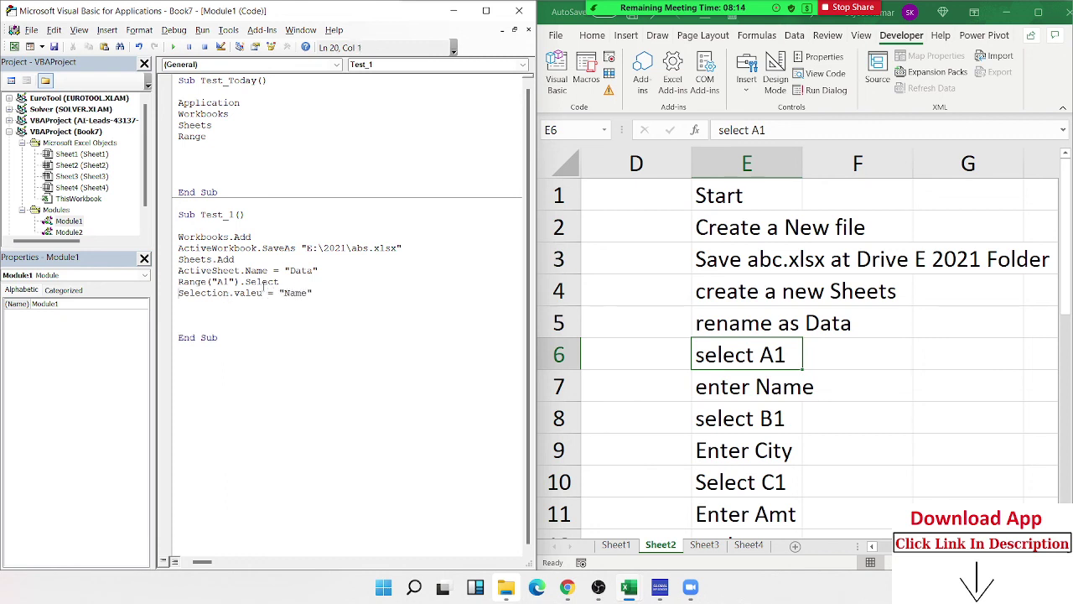
click(262, 290)
key(BackSpace)
key(BackSpace)
Step: Duplicate the Range("A1").Select / Selection.Value pair, pasting three copies below the original
text(ue)
click(262, 281)
drag(241, 292, 235, 293)
click(243, 312)
drag(174, 282, 173, 303)
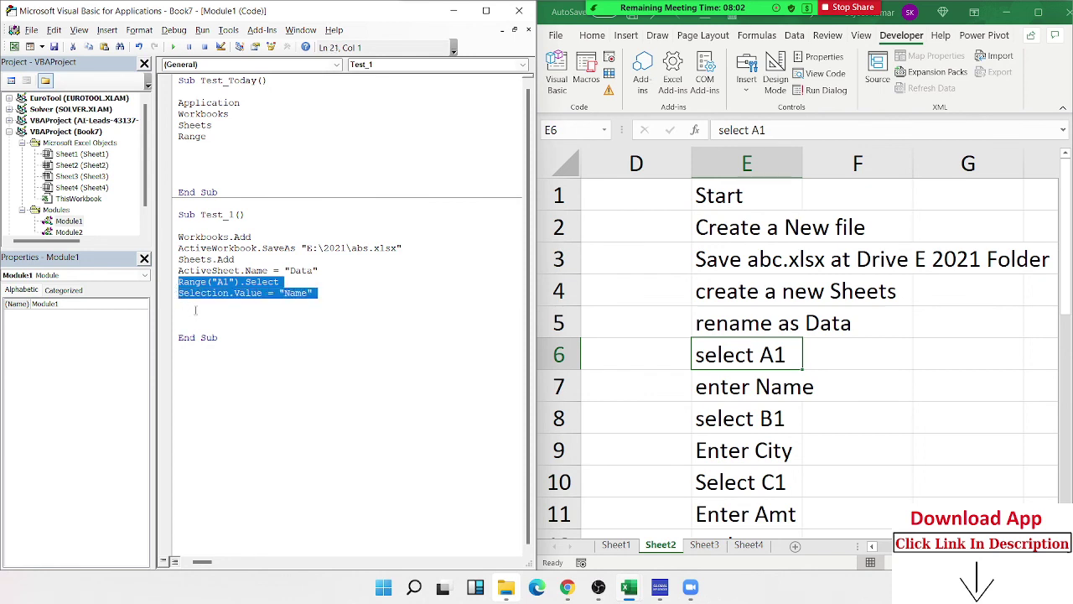
key(ctrl+c)
click(196, 310)
key(ctrl+v)
key(Return)
key(ctrl+v)
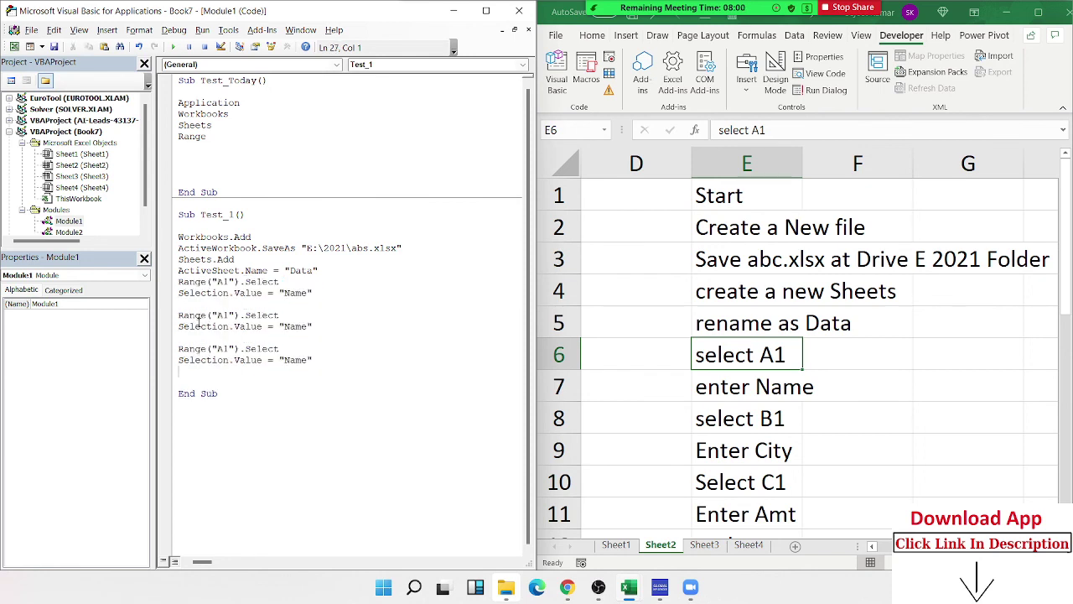
key(Return)
key(ctrl+v)
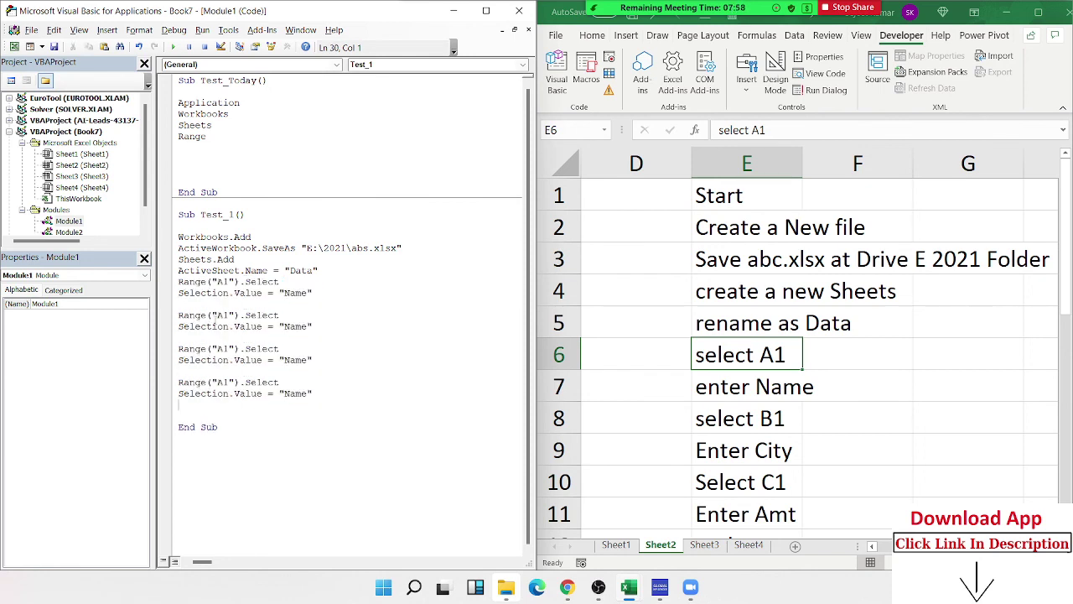
Step: Change one copied pair to select B1 and write "City" instead of "Name"
click(222, 348)
key(BackSpace)
text(B)
click(284, 360)
double_click(290, 360)
text(City)
Step: Change the last copied pair to select C1 and write "Amt"
double_click(221, 382)
text(C1)
double_click(290, 393)
text(A)
text(mt)
drag(294, 393, 296, 406)
click(230, 412)
Step: Highlight the Workbooks, ActiveWorkbook and Sheets keywords in Test_1 to review them
double_click(201, 236)
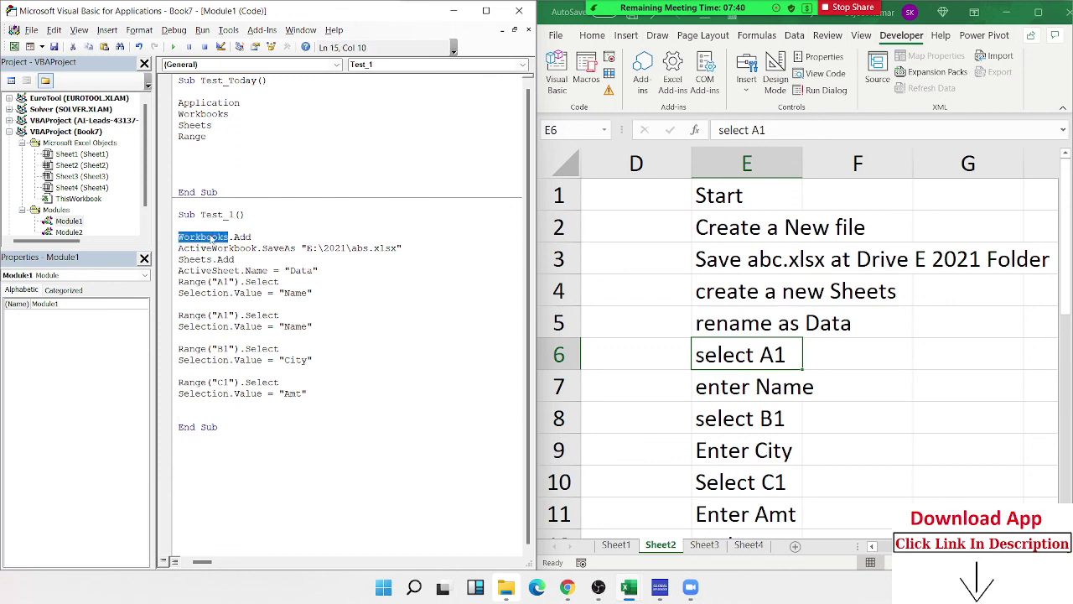
double_click(186, 248)
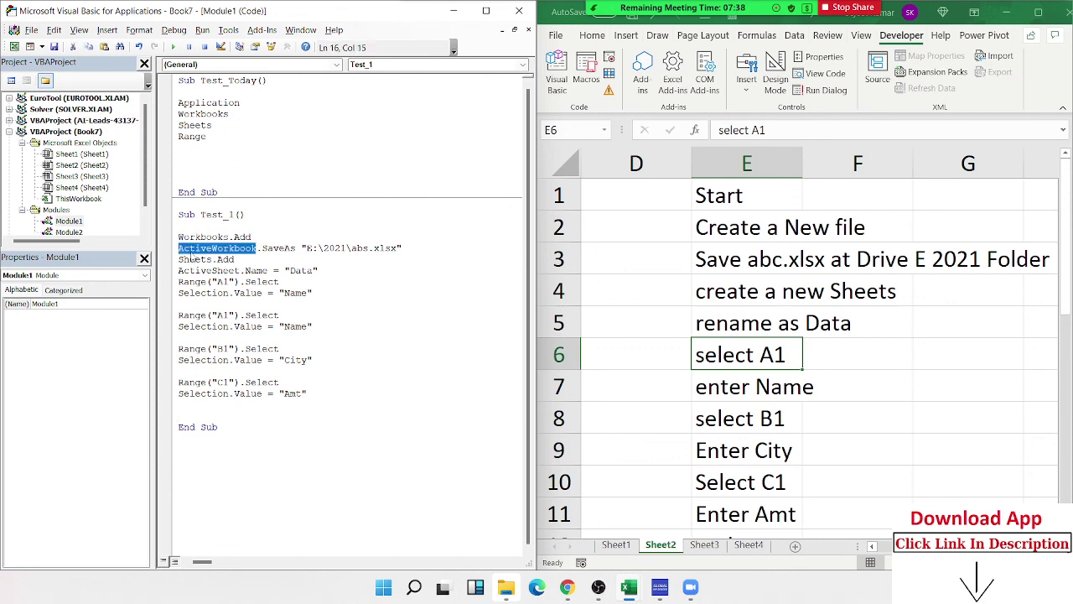
double_click(189, 259)
click(189, 236)
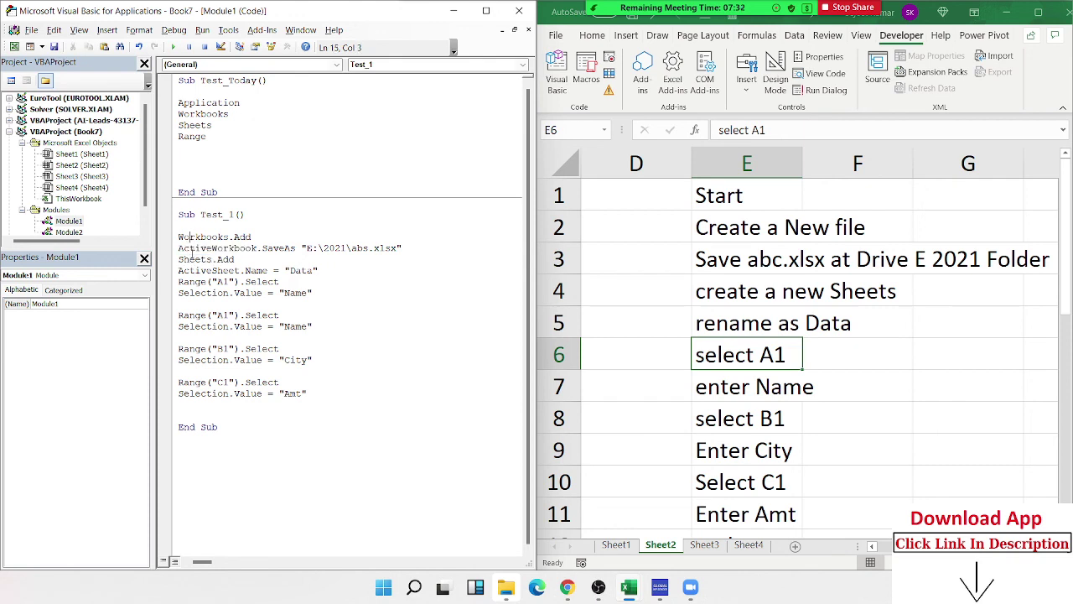
Step: Review the steps listed in column E against Test_1's SaveAs, Range and Selection.Value lines
drag(706, 204, 729, 353)
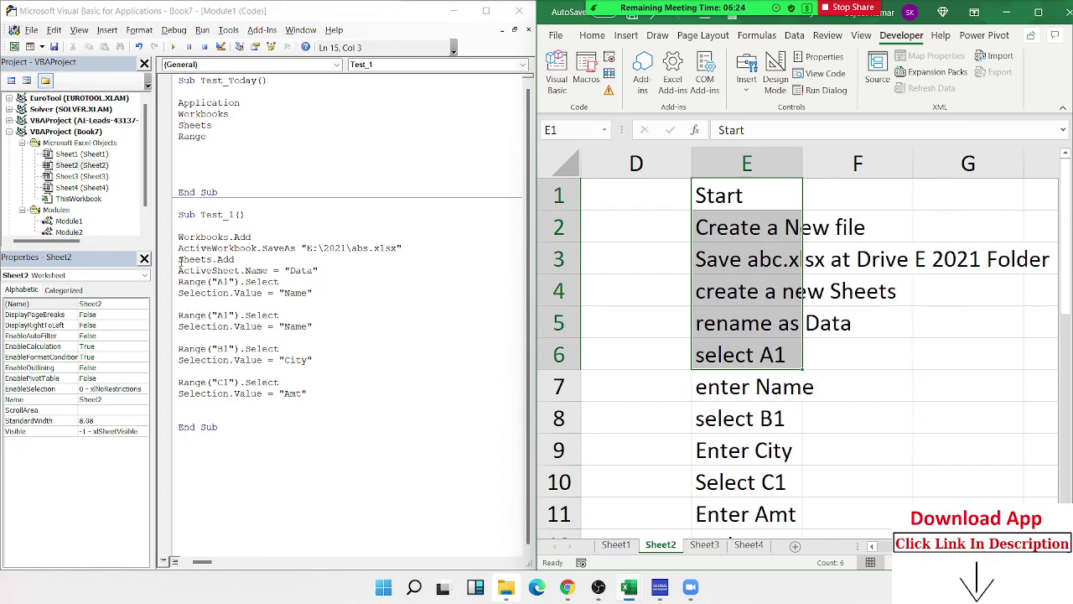
click(176, 238)
click(177, 249)
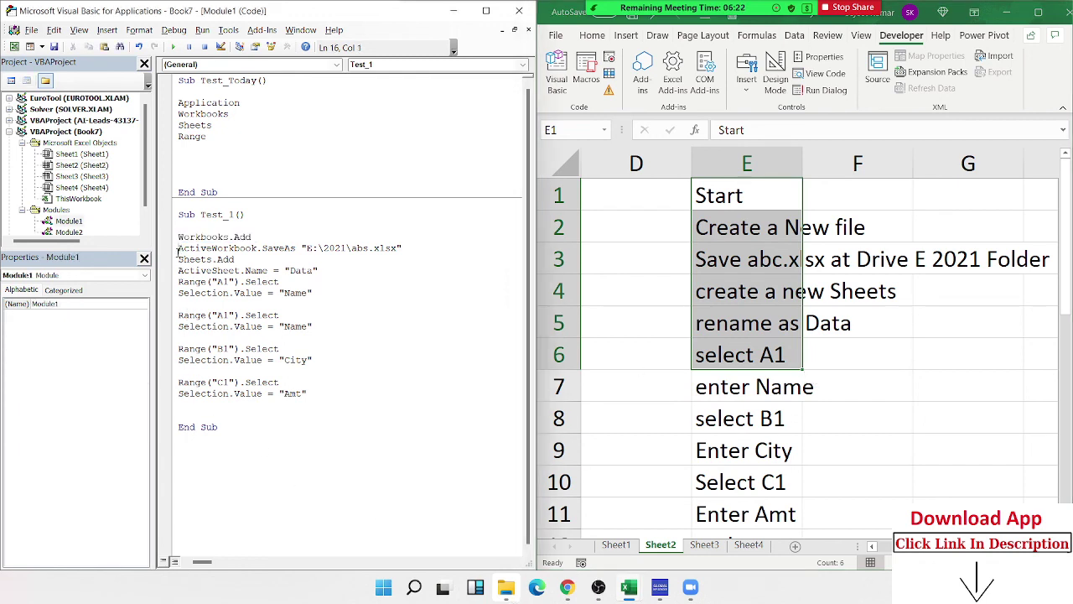
click(181, 282)
click(189, 294)
Step: Add blank lines after the Application, Workbooks and Sheets lines in Test_Today
drag(206, 137, 166, 114)
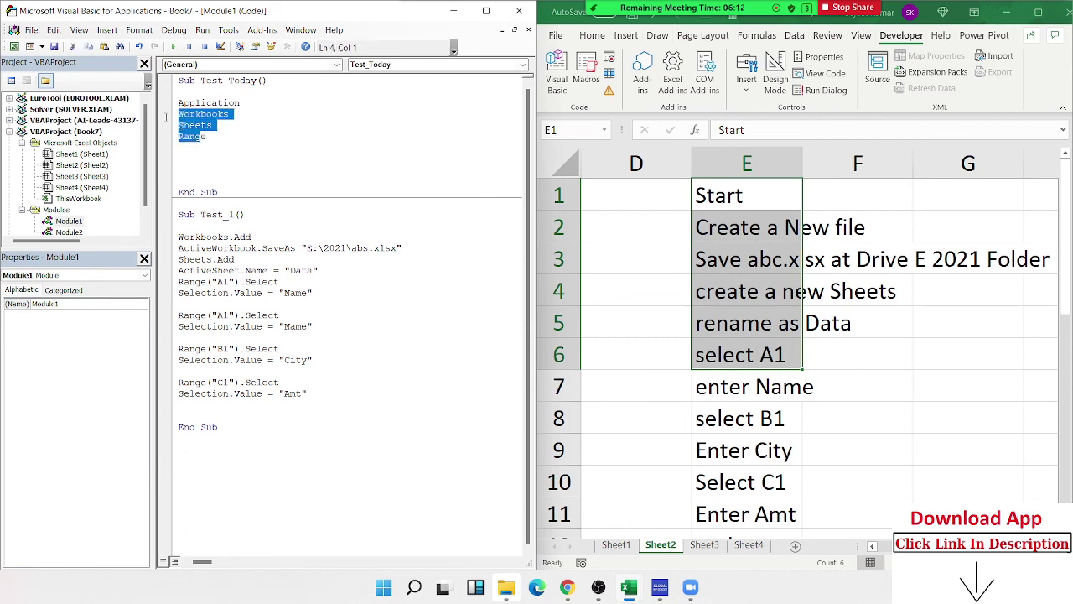
click(175, 105)
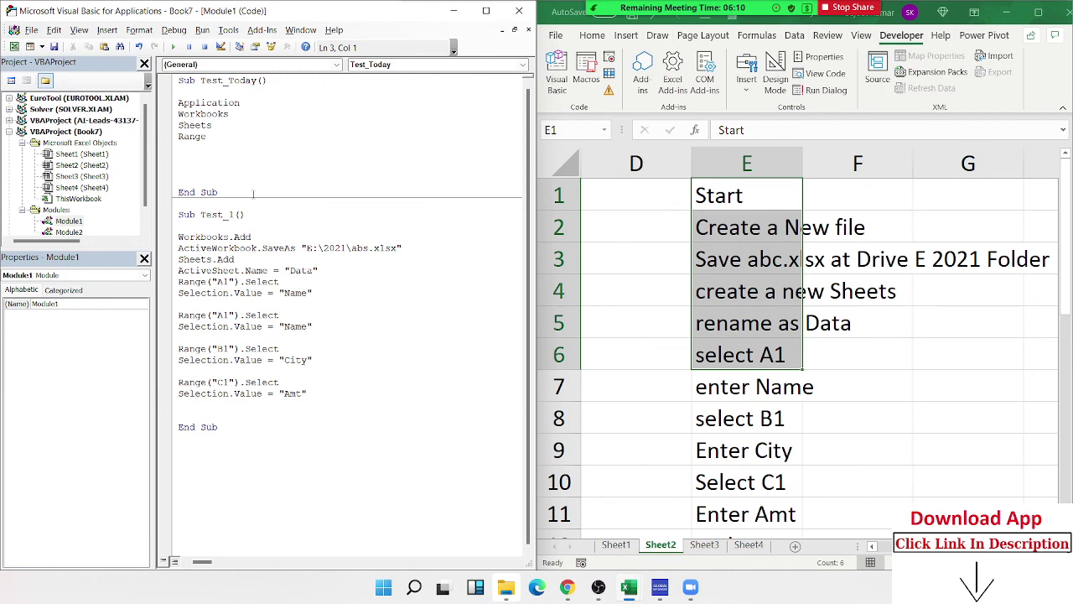
key(Return)
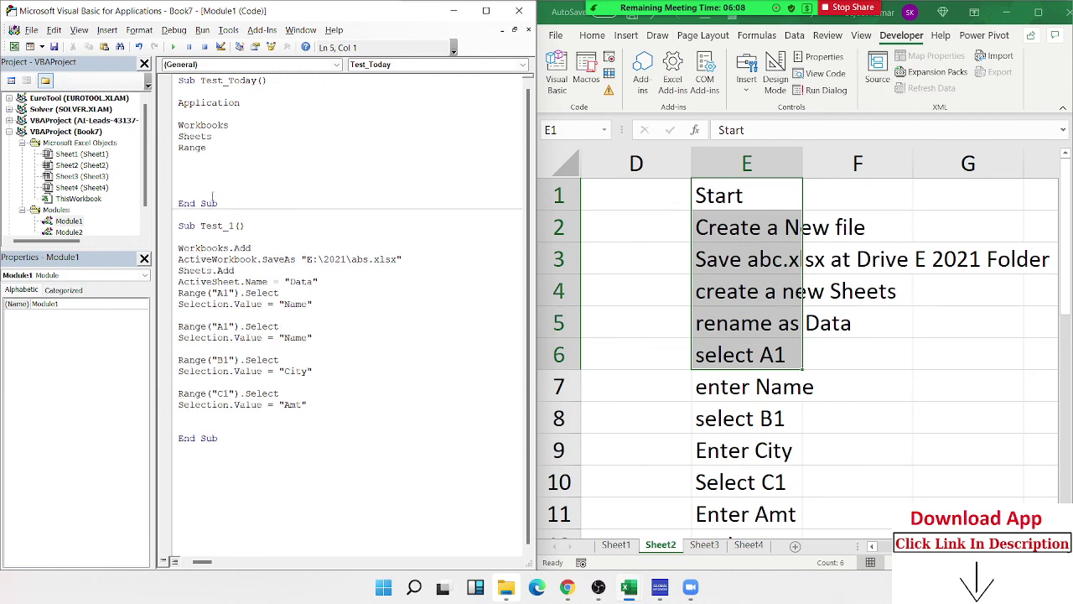
key(Return)
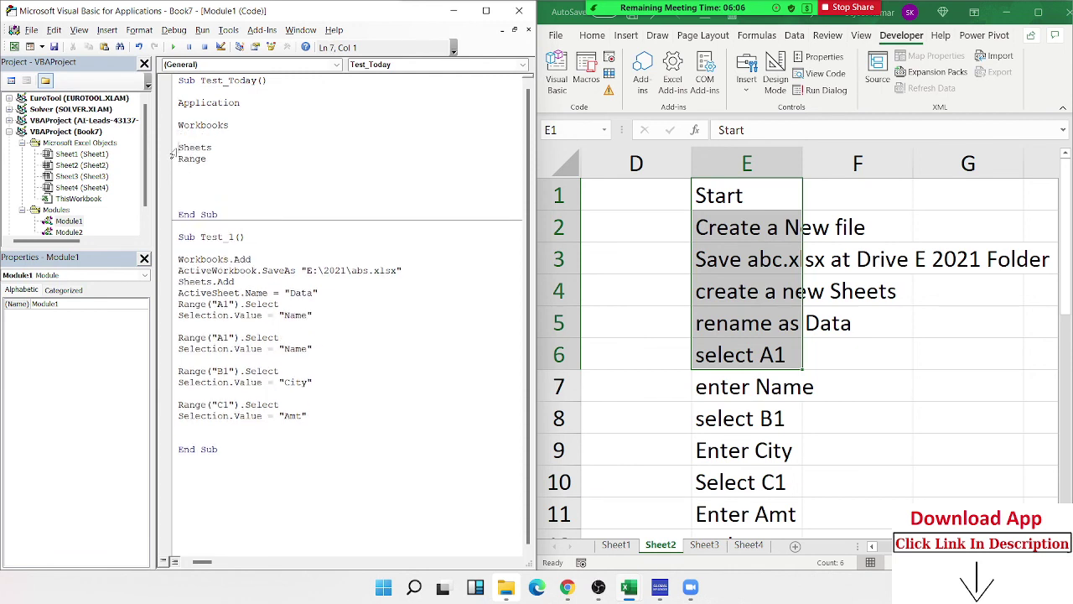
click(178, 158)
key(Return)
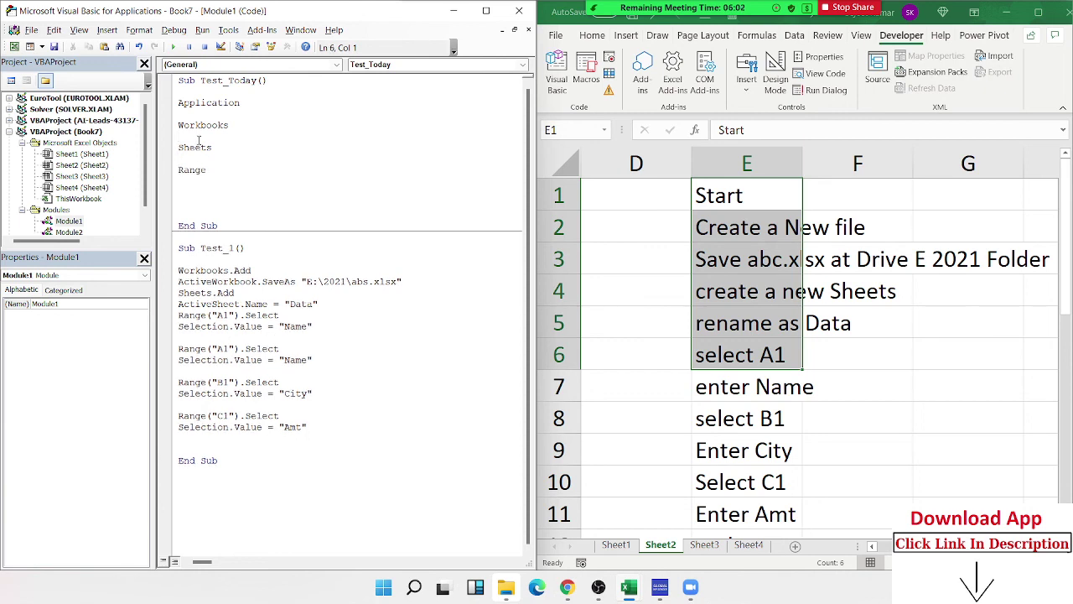